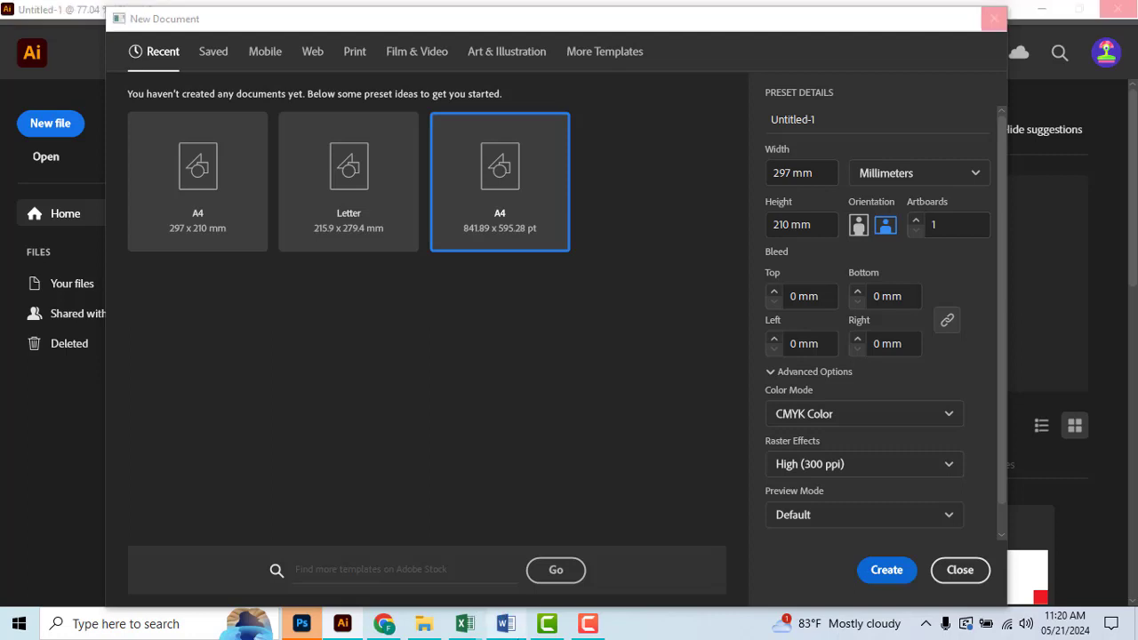
Bring the Word lesson document to the front, briefly checking the blank Illustrator document
left_click(506, 624)
scroll(781, 401, "up", 1)
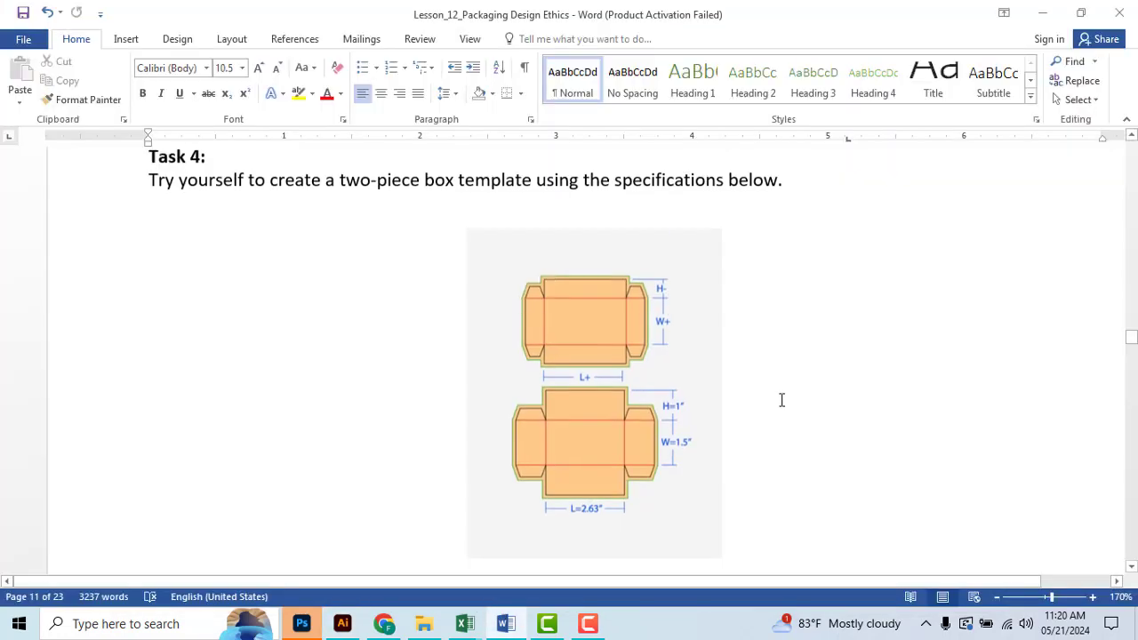
key("alt+Tab")
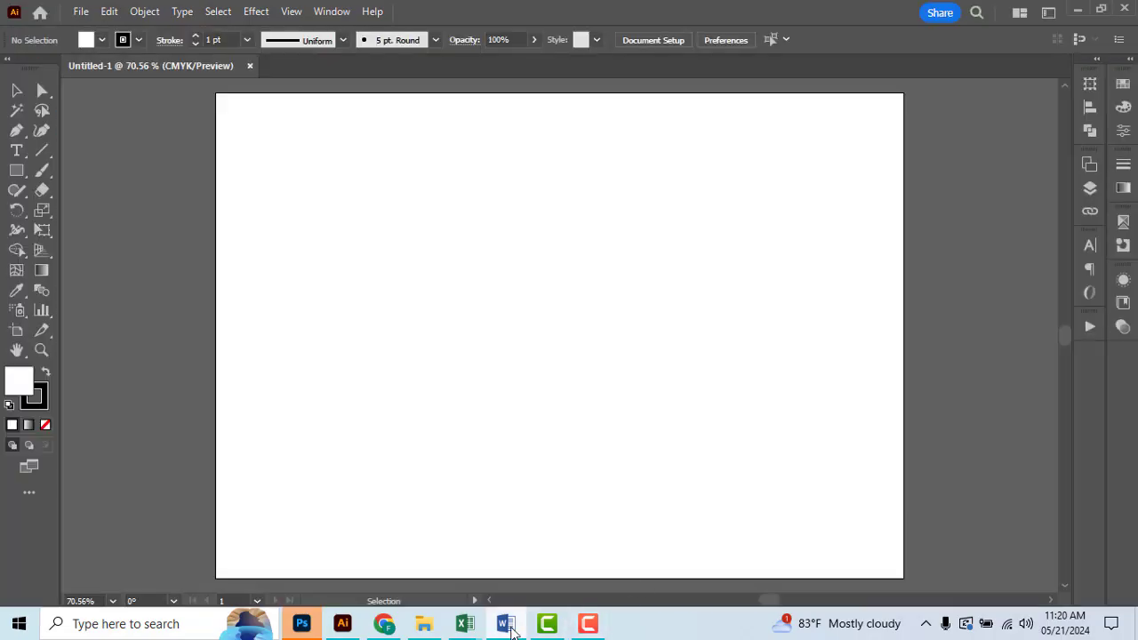
mouse_move(506, 624)
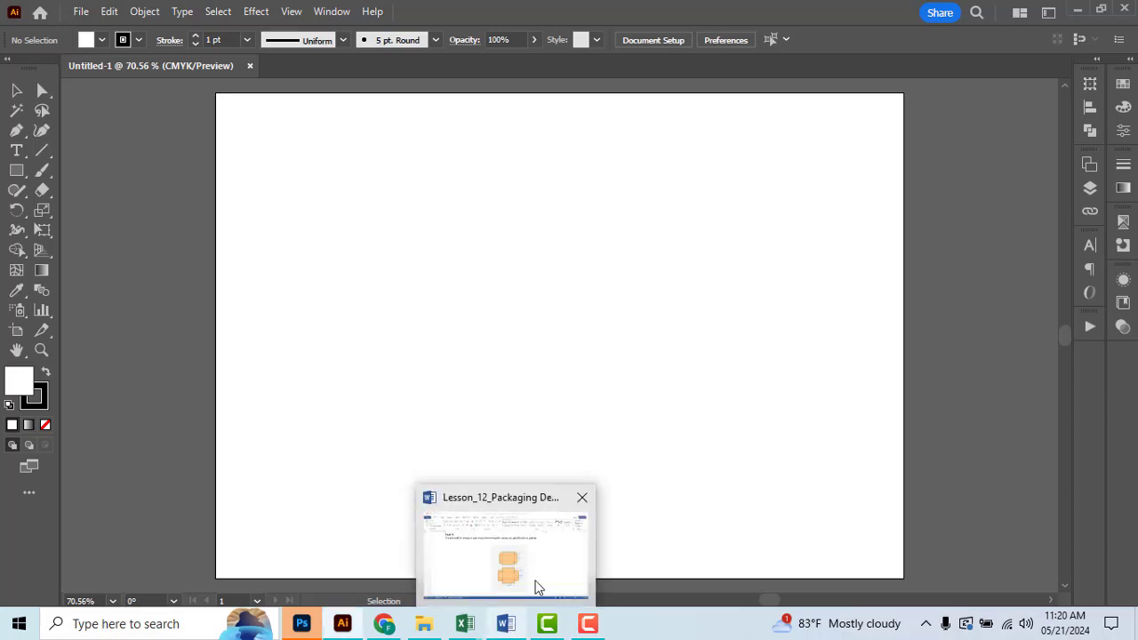
left_click(534, 587)
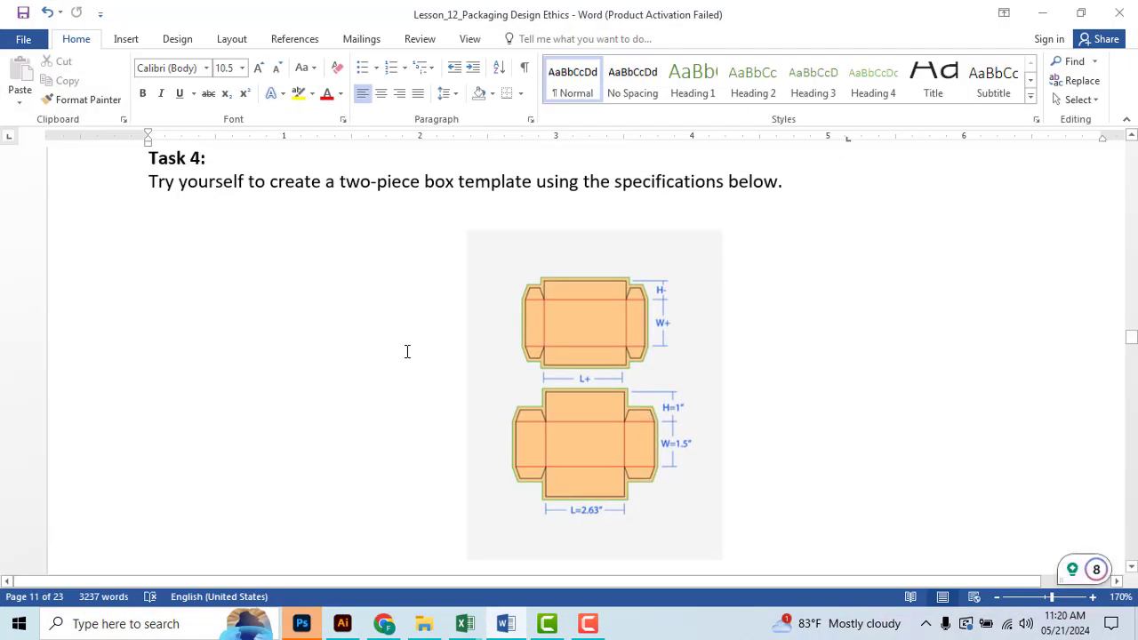
Scroll through Word to the Task 4 box diagrams labelled H=1", W=1.5", L=2.63"
scroll(716, 396, "down", 3)
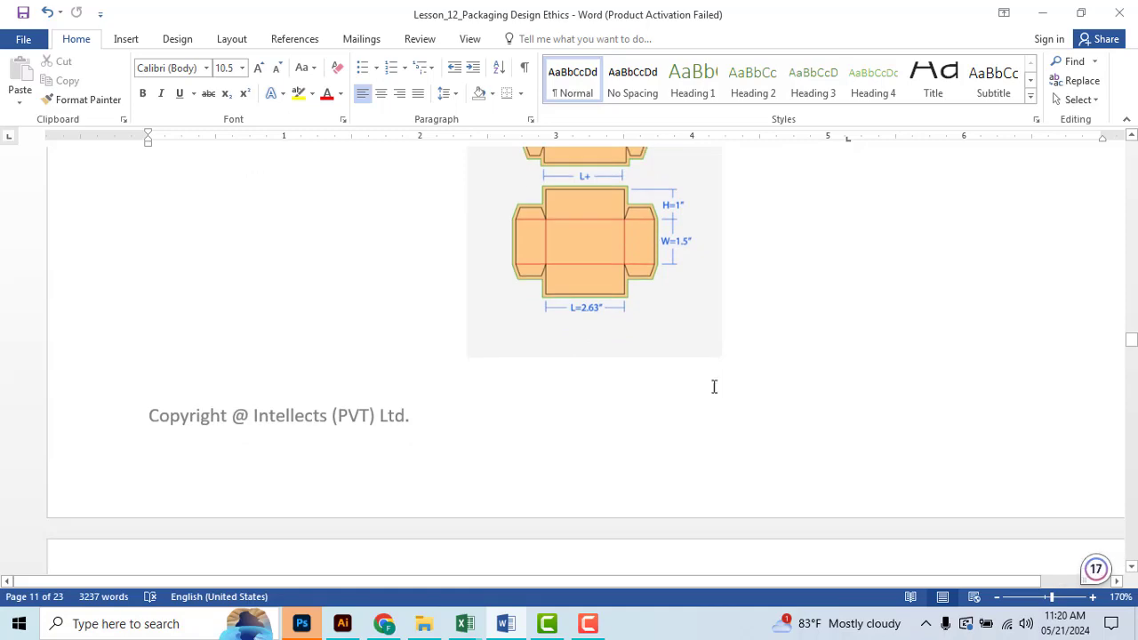
scroll(715, 389, "up", 5)
scroll(219, 320, "down", 5)
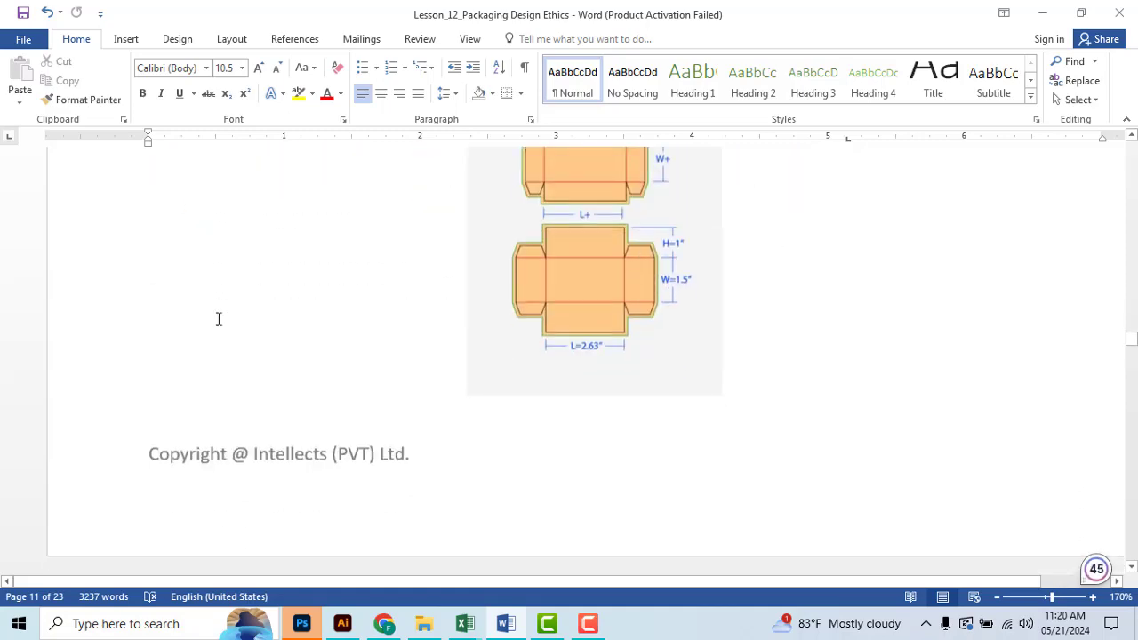
scroll(519, 413, "up", 6)
scroll(511, 408, "up", 5)
scroll(547, 407, "down", 5)
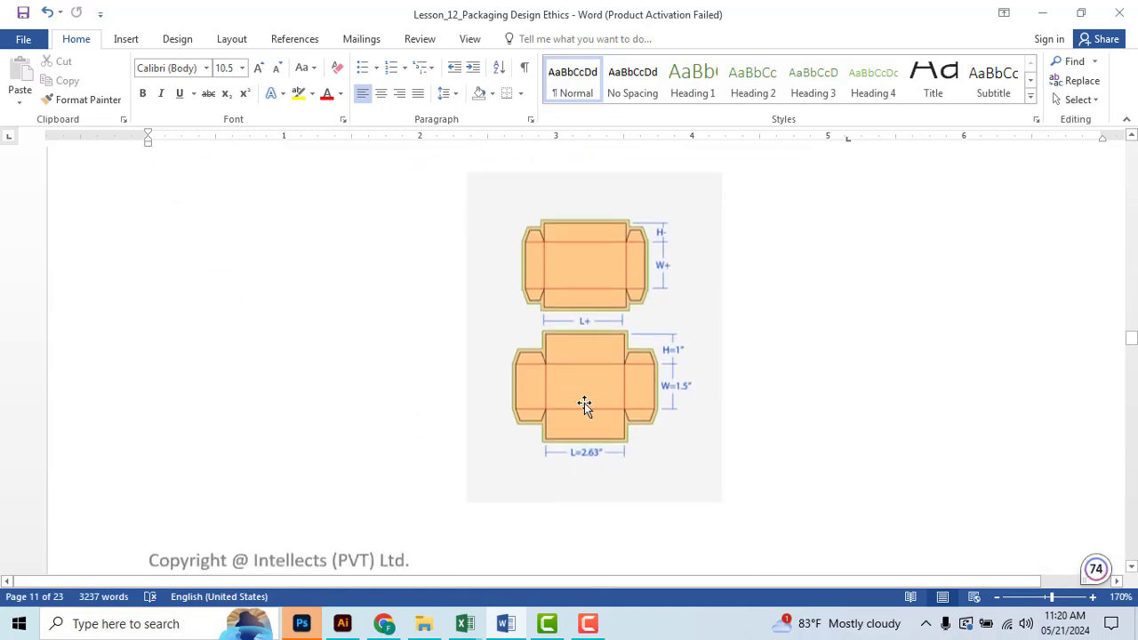
scroll(533, 393, "down", 4)
scroll(463, 391, "down", 4)
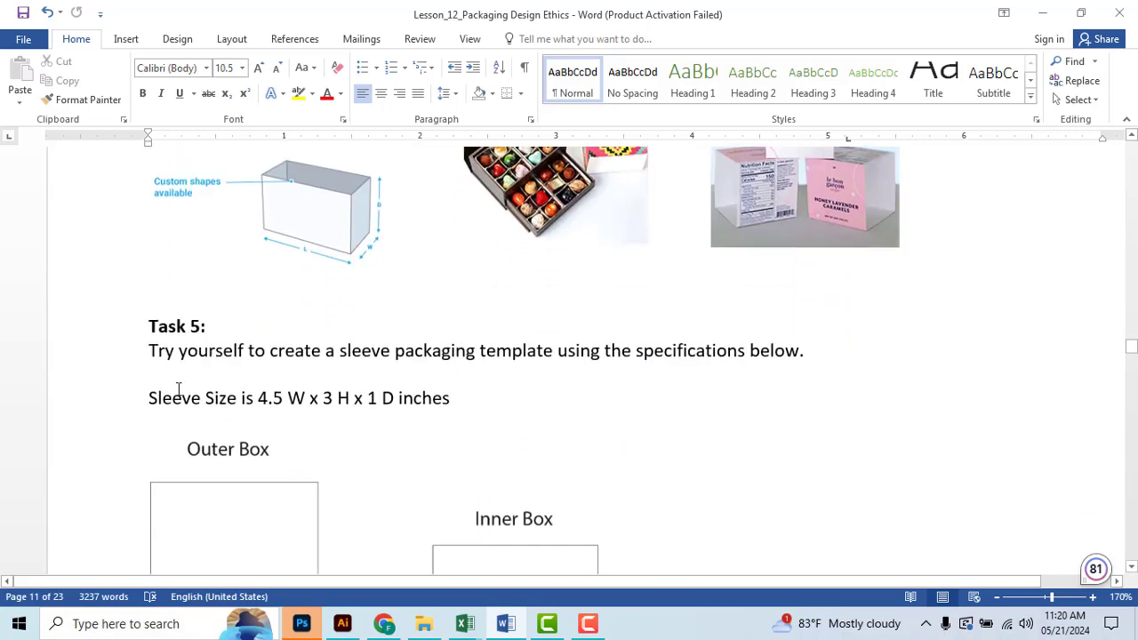
scroll(575, 404, "up", 1)
scroll(591, 404, "up", 3)
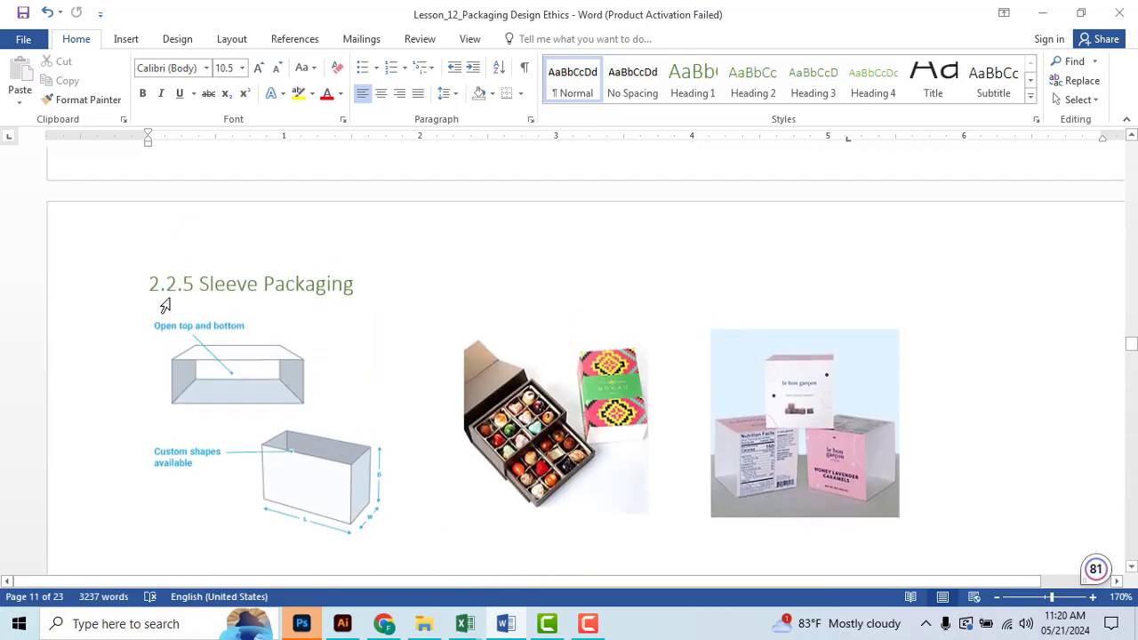
scroll(461, 356, "down", 3)
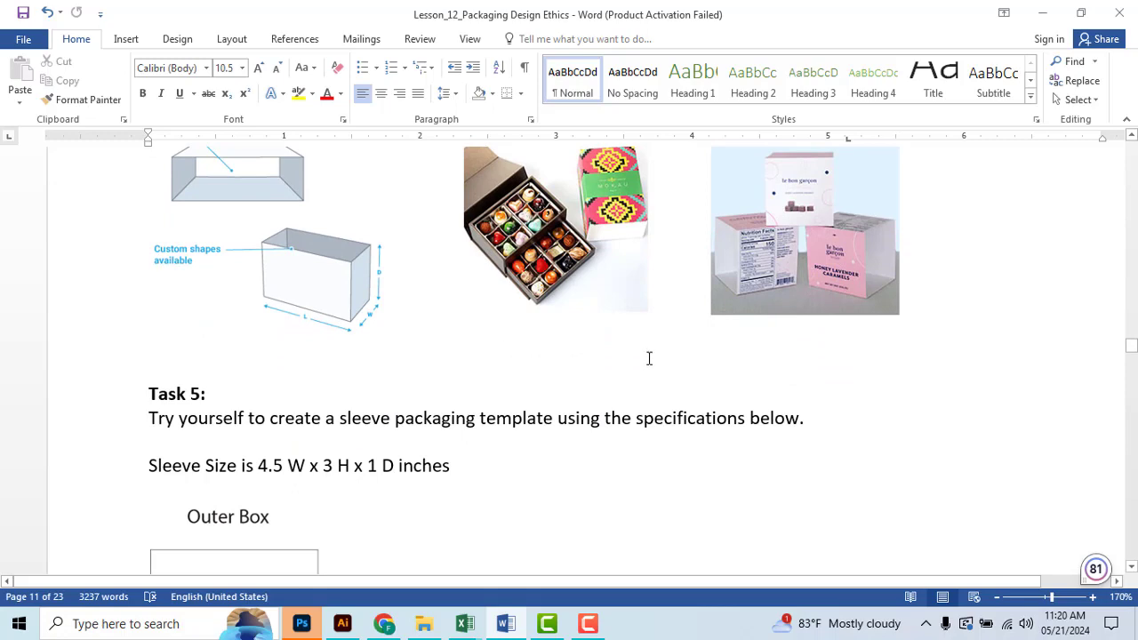
scroll(665, 385, "up", 4)
scroll(665, 385, "up", 4)
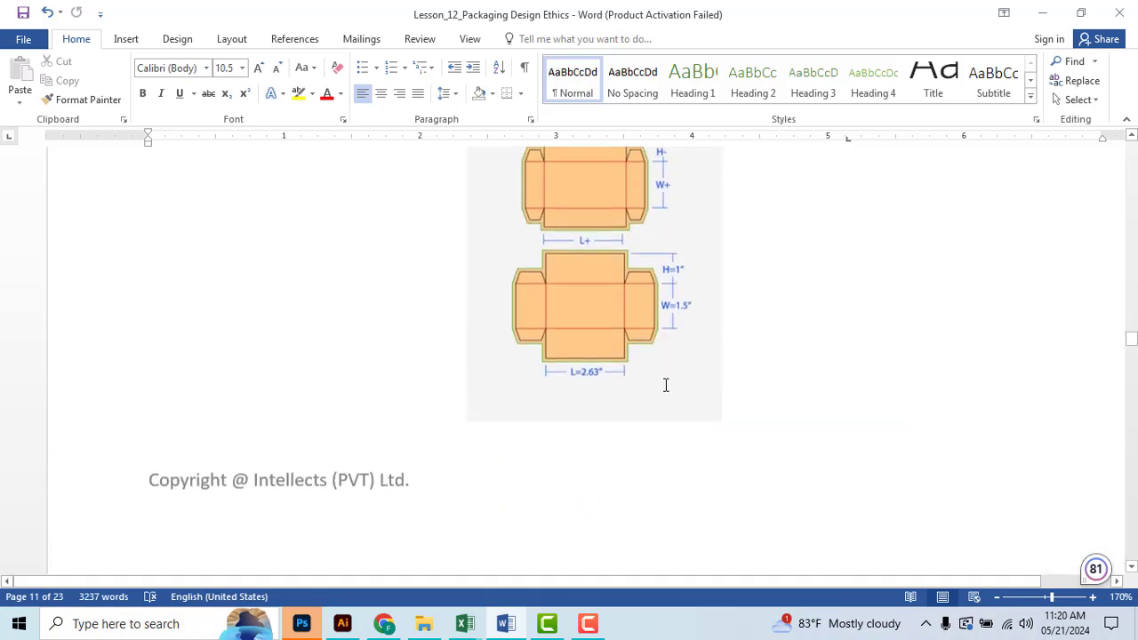
scroll(664, 385, "up", 3)
scroll(665, 384, "down", 1)
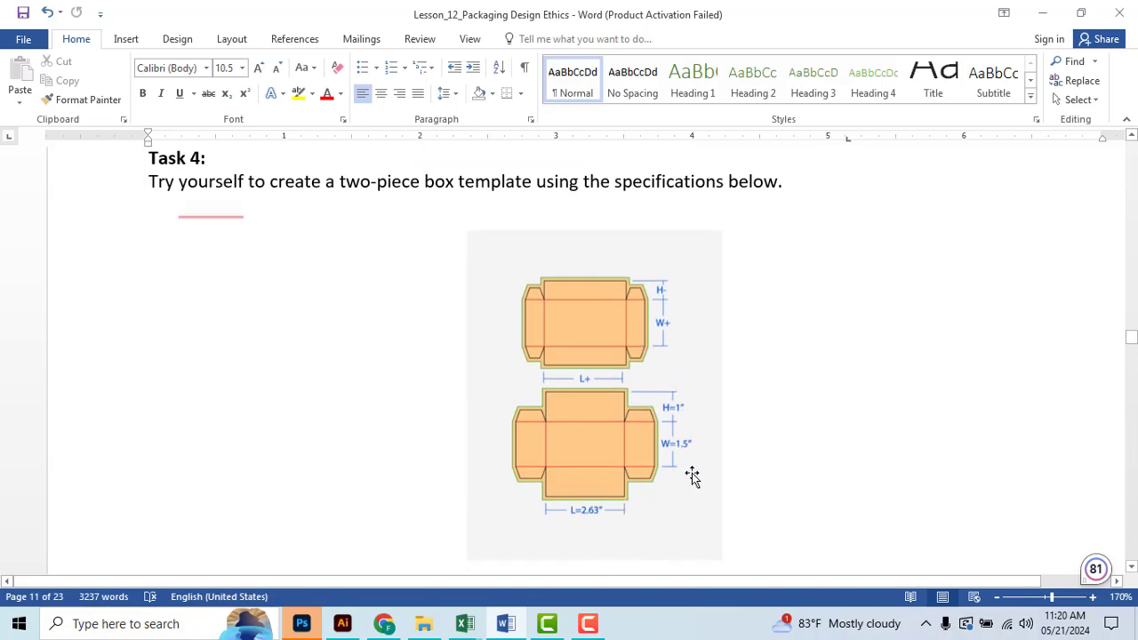
scroll(698, 483, "up", 1, "ctrl")
scroll(696, 478, "up", 2, "ctrl")
scroll(774, 463, "down", 1)
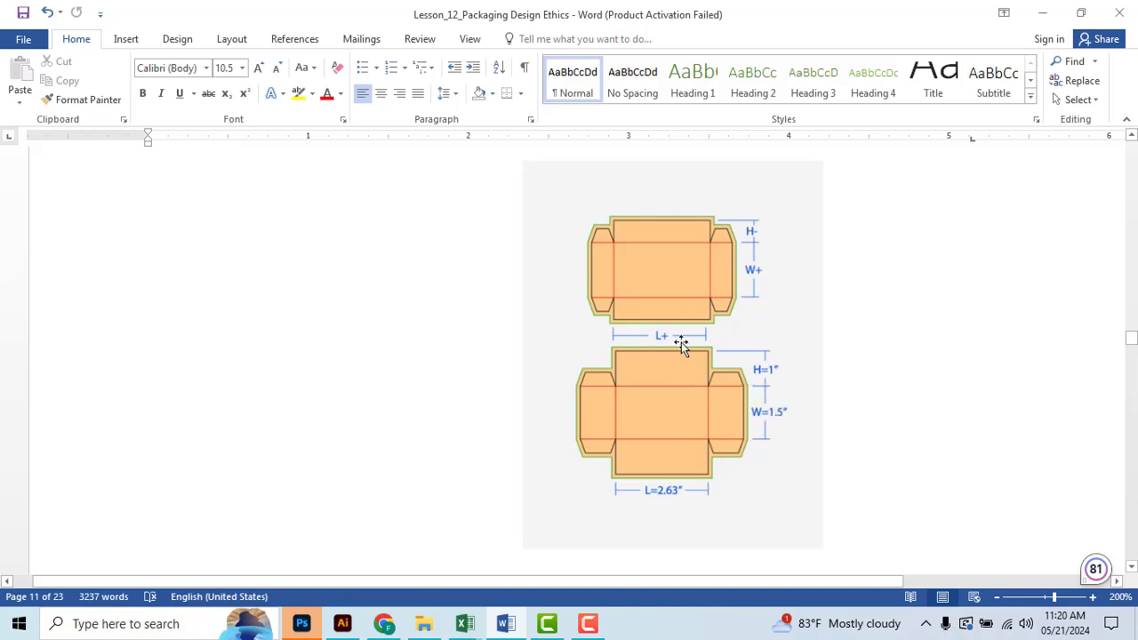
Switch to Illustrator and zoom out and pan so the whole artboard is visible
left_click(342, 623)
key("ctrl+minus")
key("ctrl+minus")
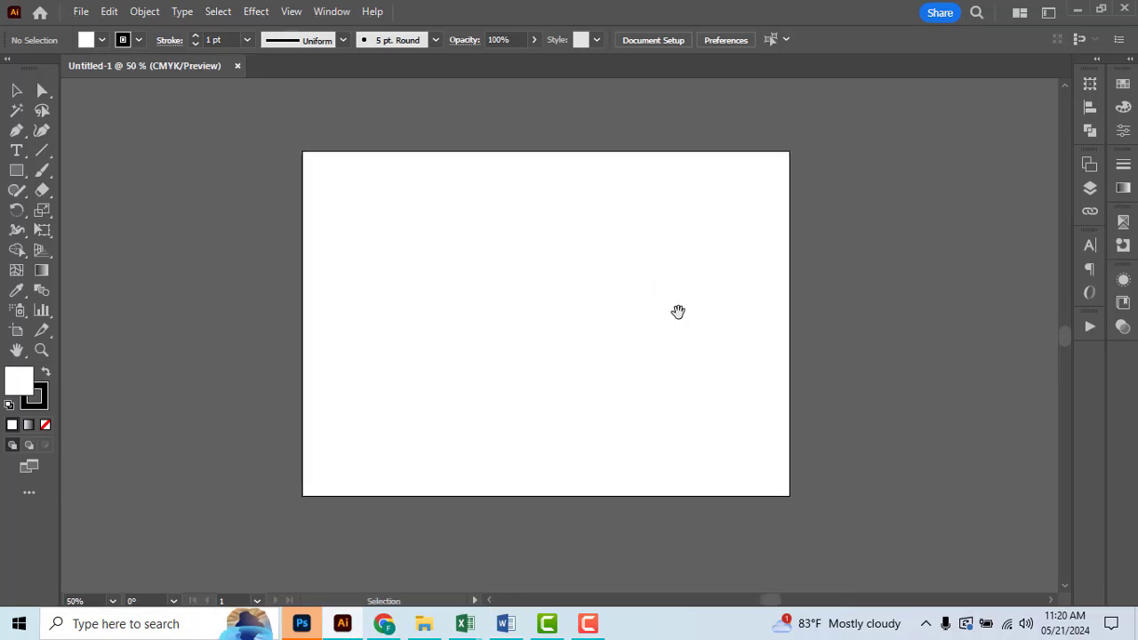
left_click_drag(678, 311, 522, 308)
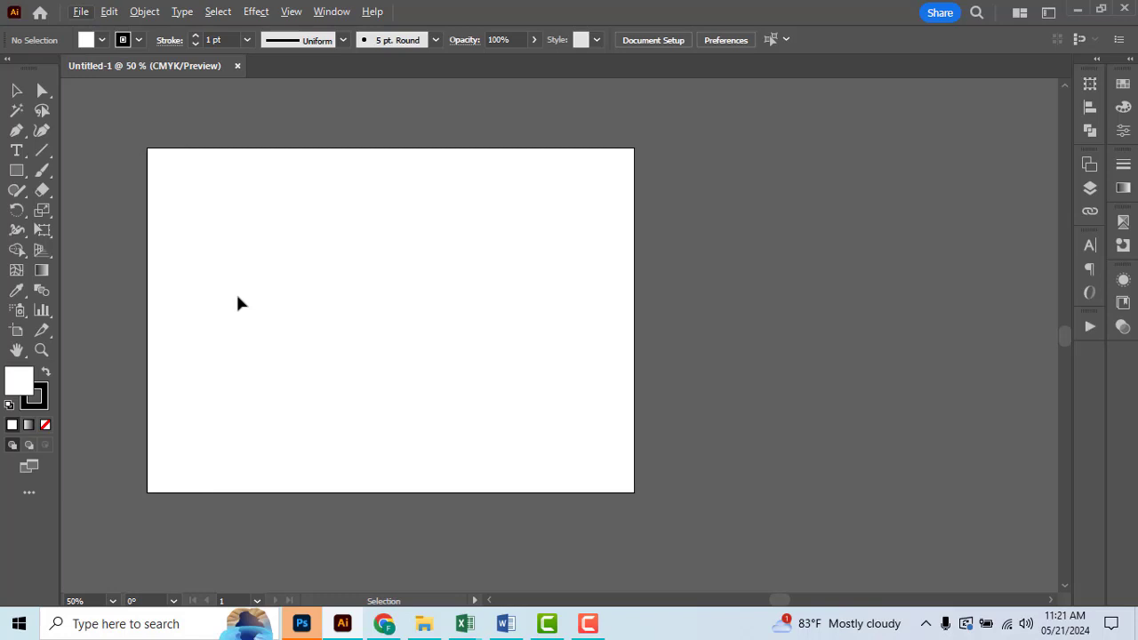
scroll(235, 301, "up", 1)
left_click_drag(554, 376, 557, 374)
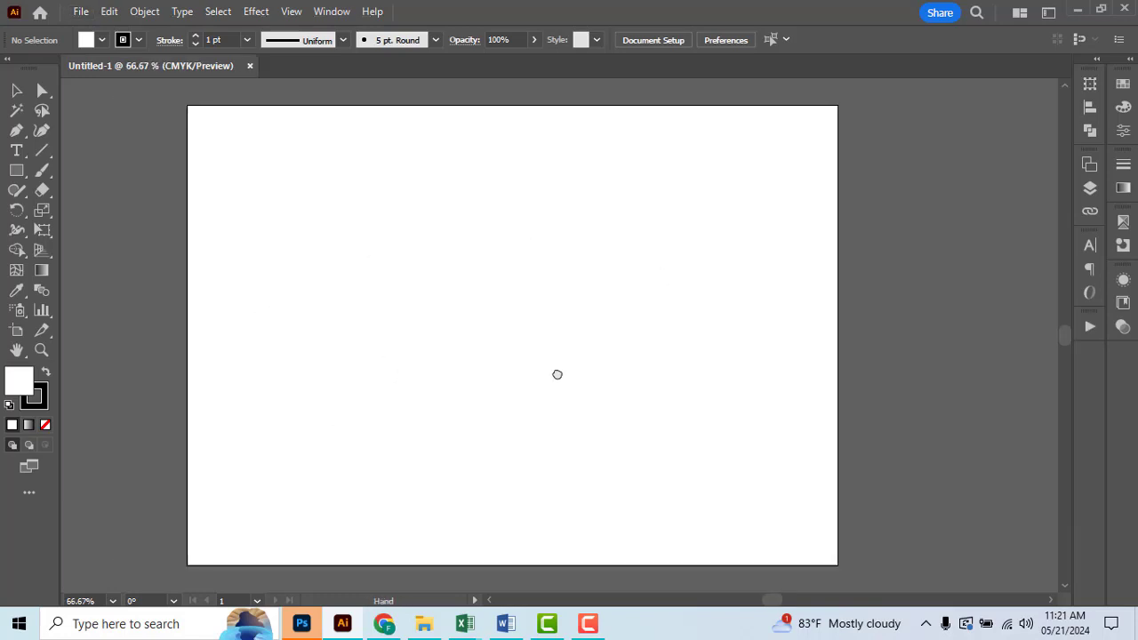
Rename Layer 1 to 'dieline' in the Layers panel
left_click(1084, 191)
double_click(961, 211)
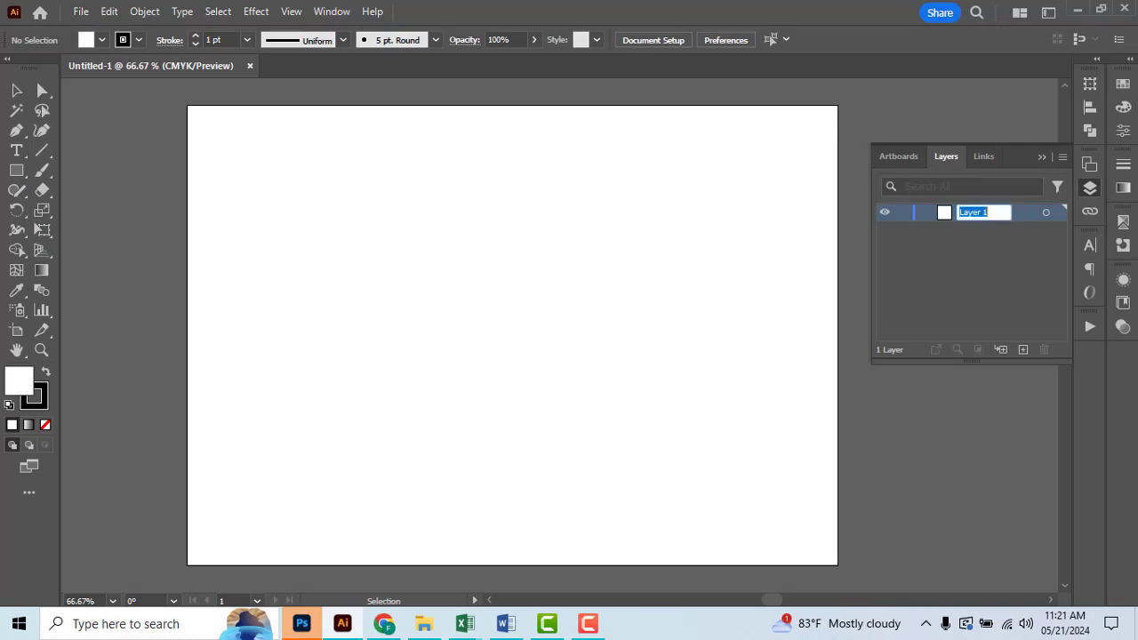
type("dieline")
key("Return")
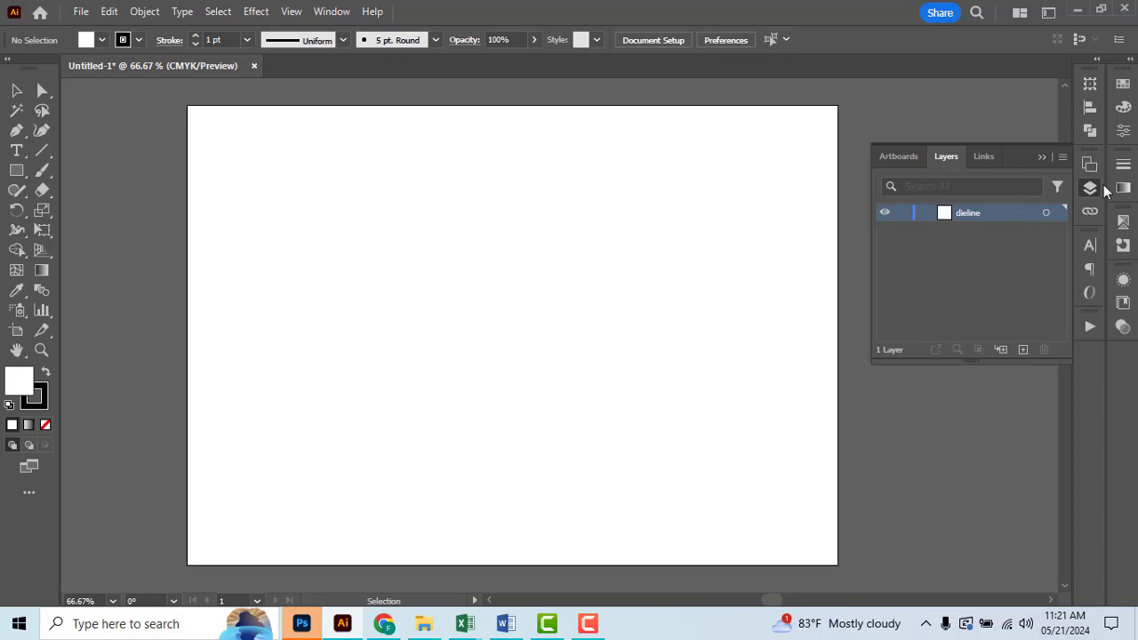
left_click(1043, 158)
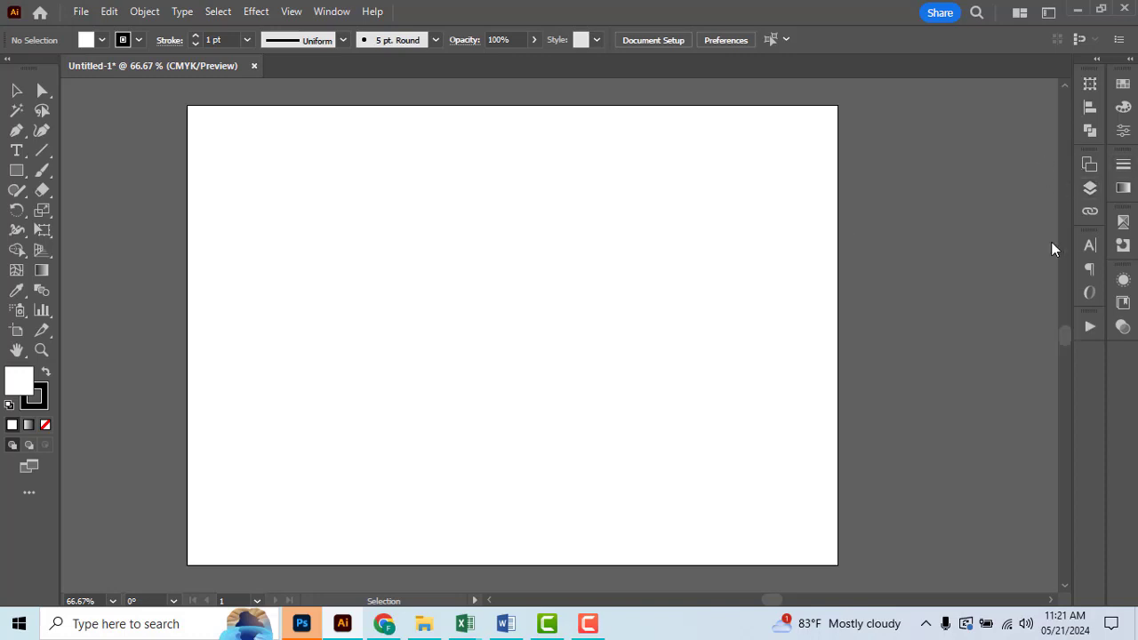
Create a trial rectangle sized 1.5in by 2.in with the Rectangle tool, then undo it
left_click(17, 170)
left_click(381, 350)
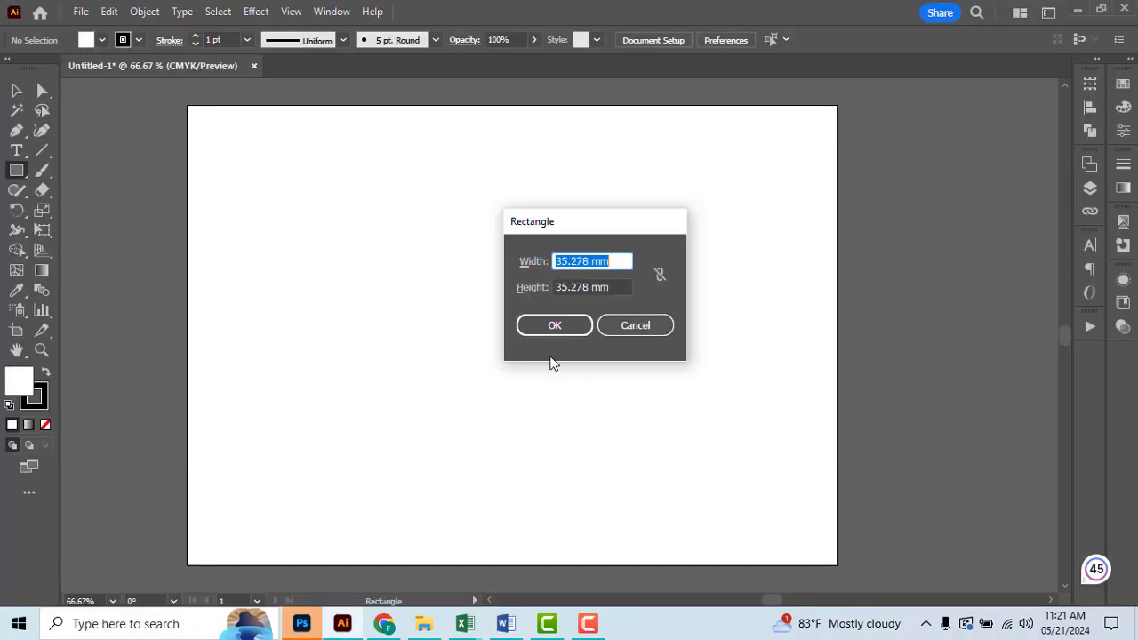
type("1.")
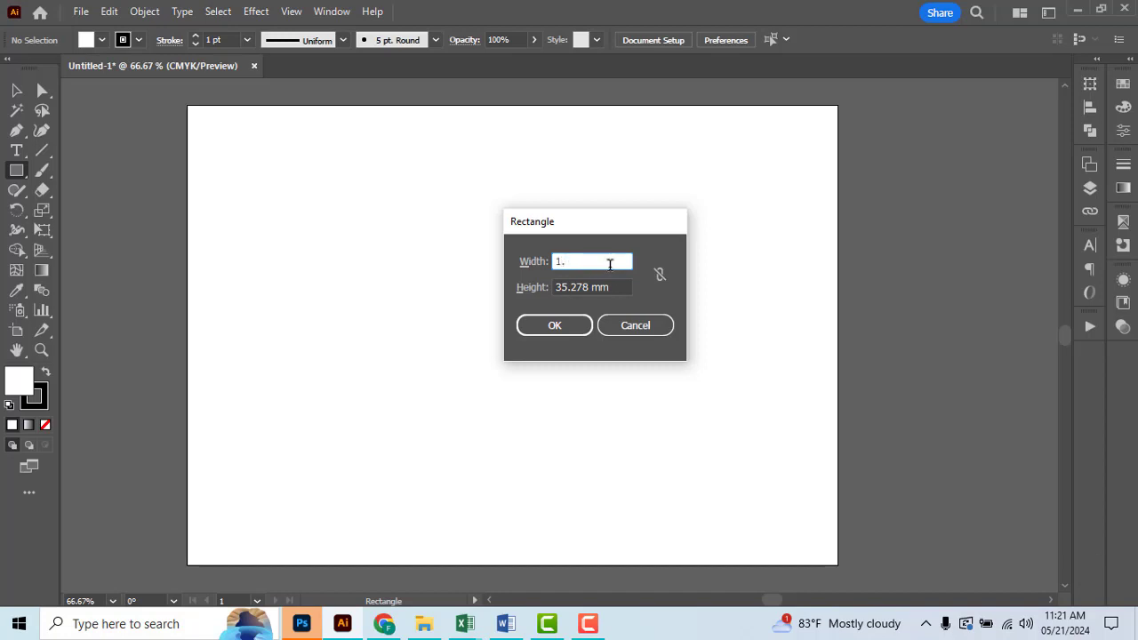
type("5in")
key("Tab")
type("2.")
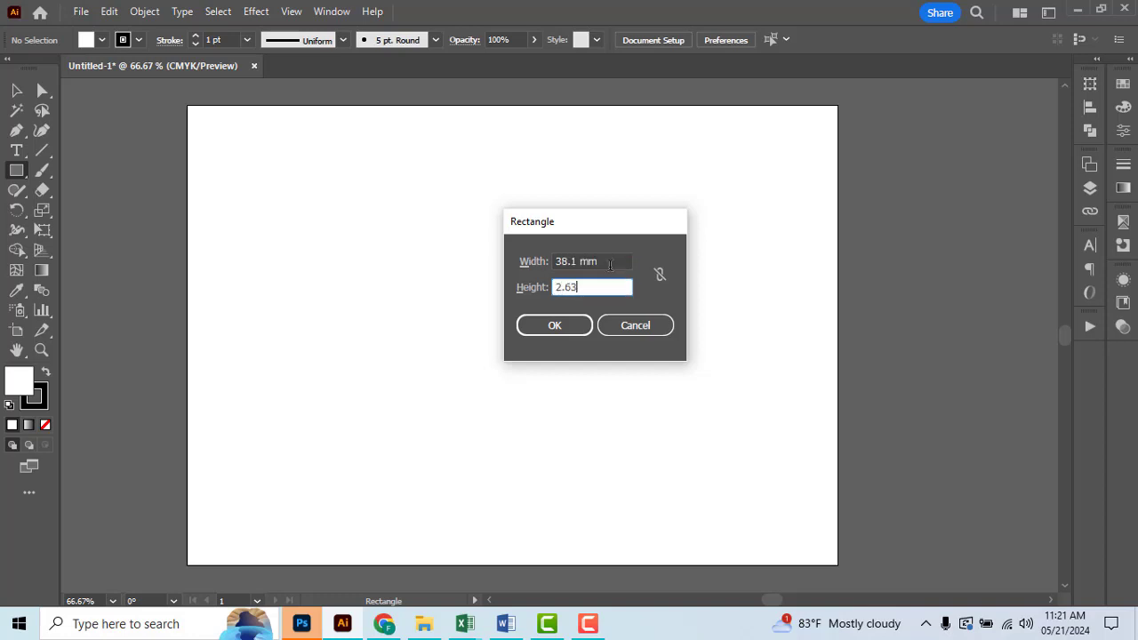
type("in")
key("Tab")
key("Return")
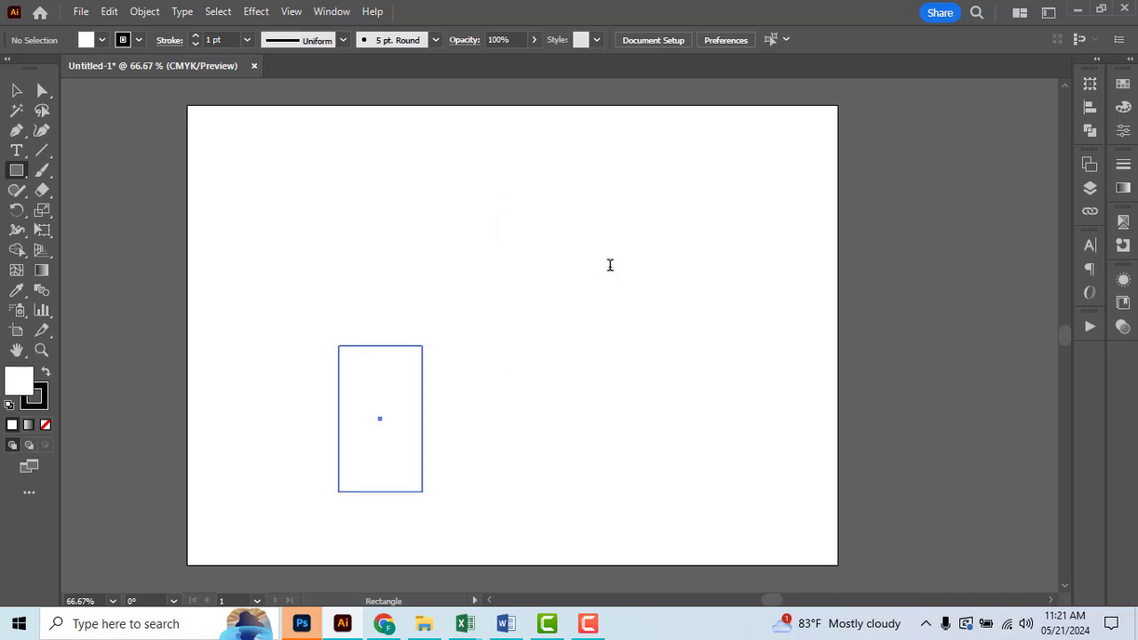
key("ctrl+z")
key("ctrl+z")
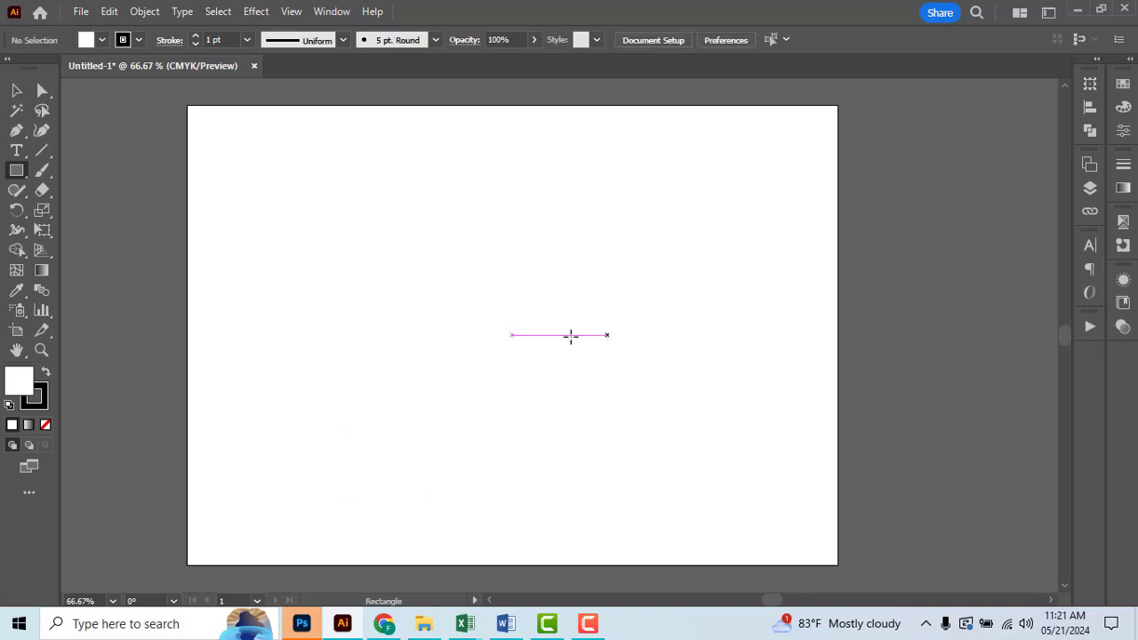
Create the base rectangle 2.63 in (66.802 mm) wide by 1.5 in tall
left_click(548, 379)
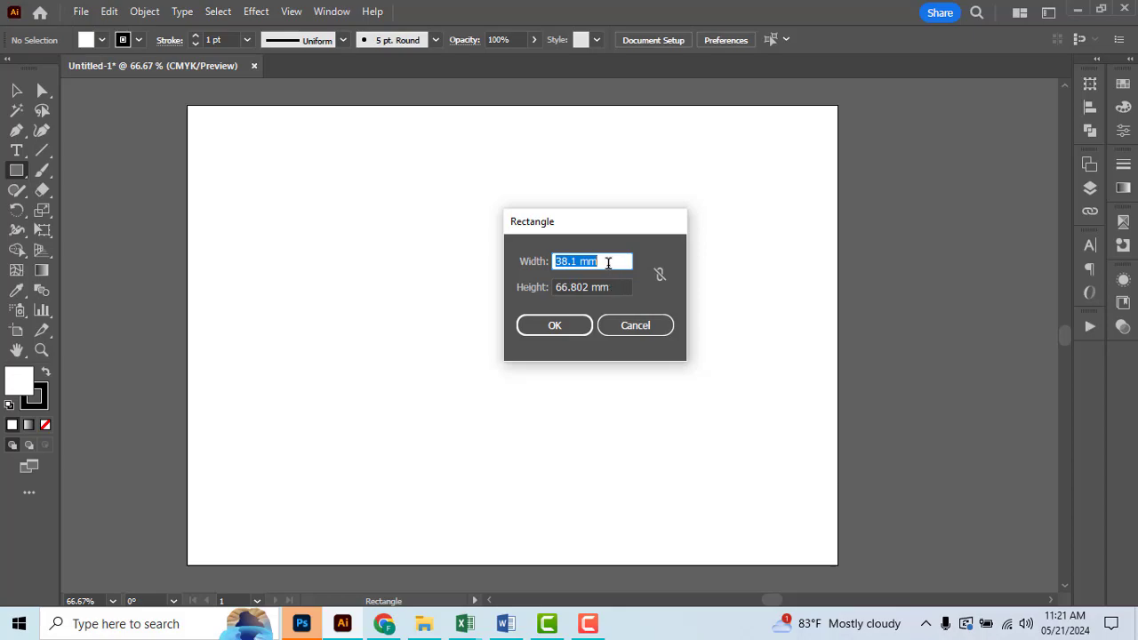
key("alt+Tab")
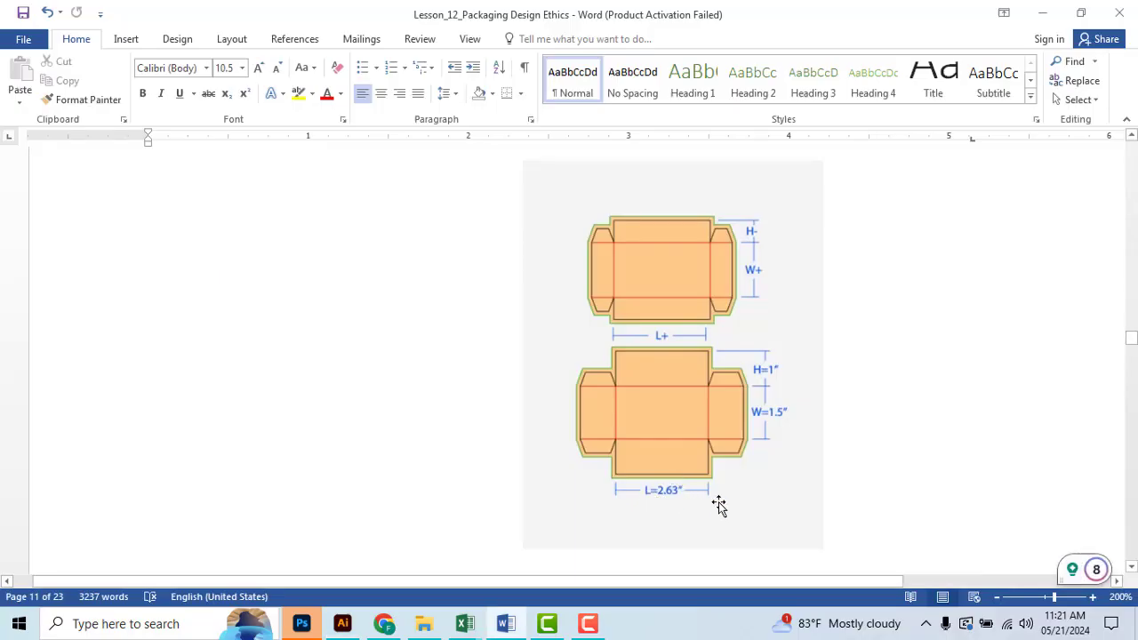
key("alt+Tab")
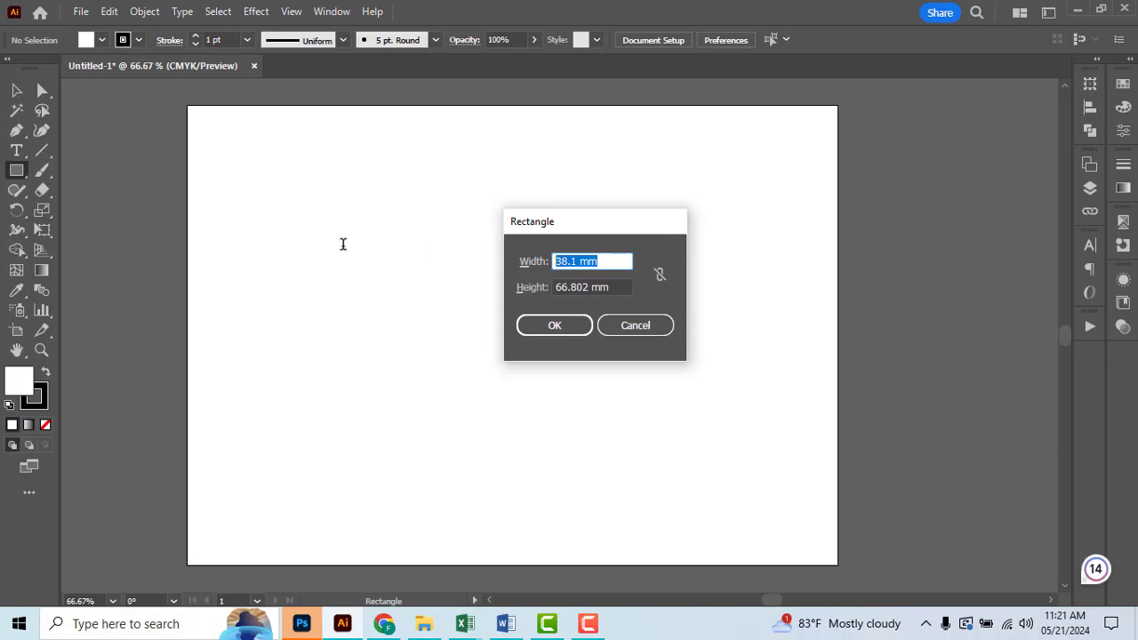
key("alt+Tab")
key("alt+Tab")
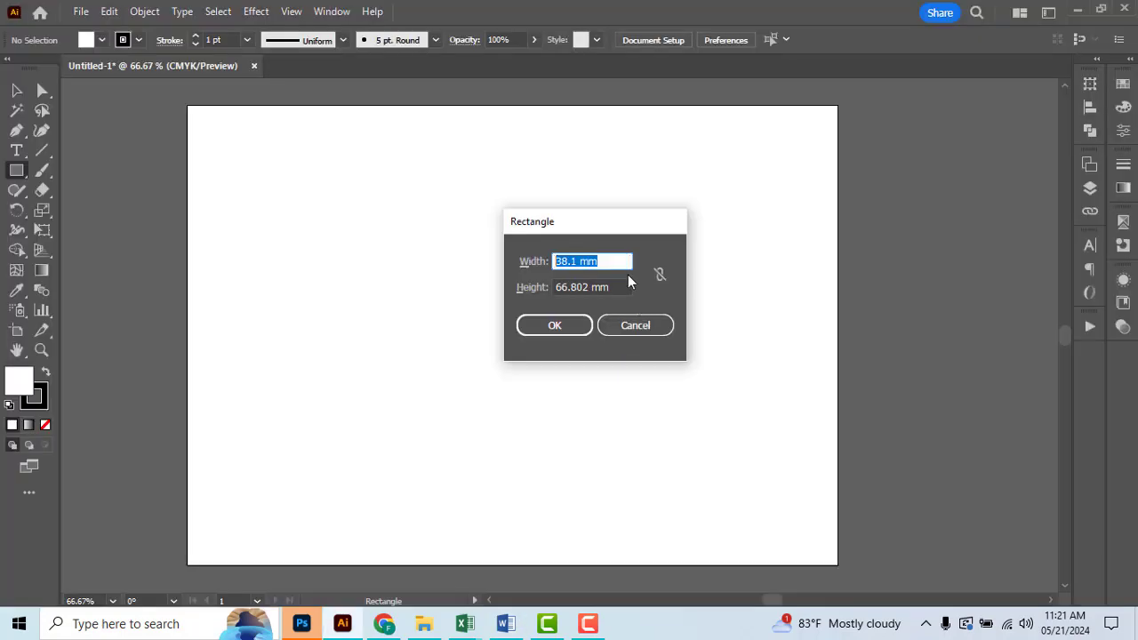
type("2")
key("Tab")
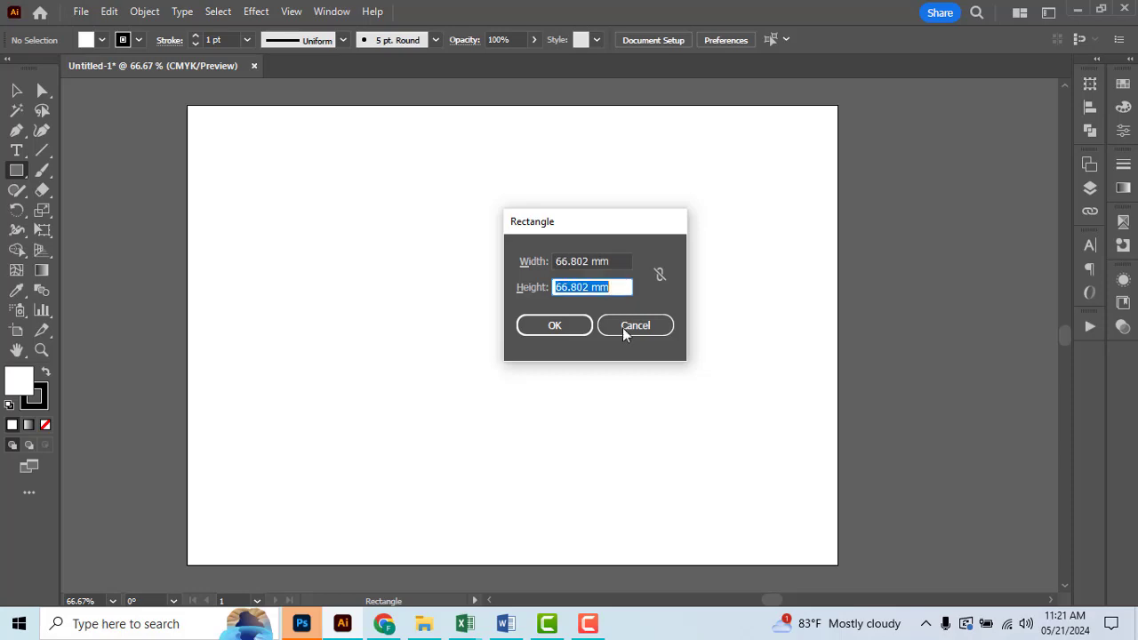
key("alt+Tab")
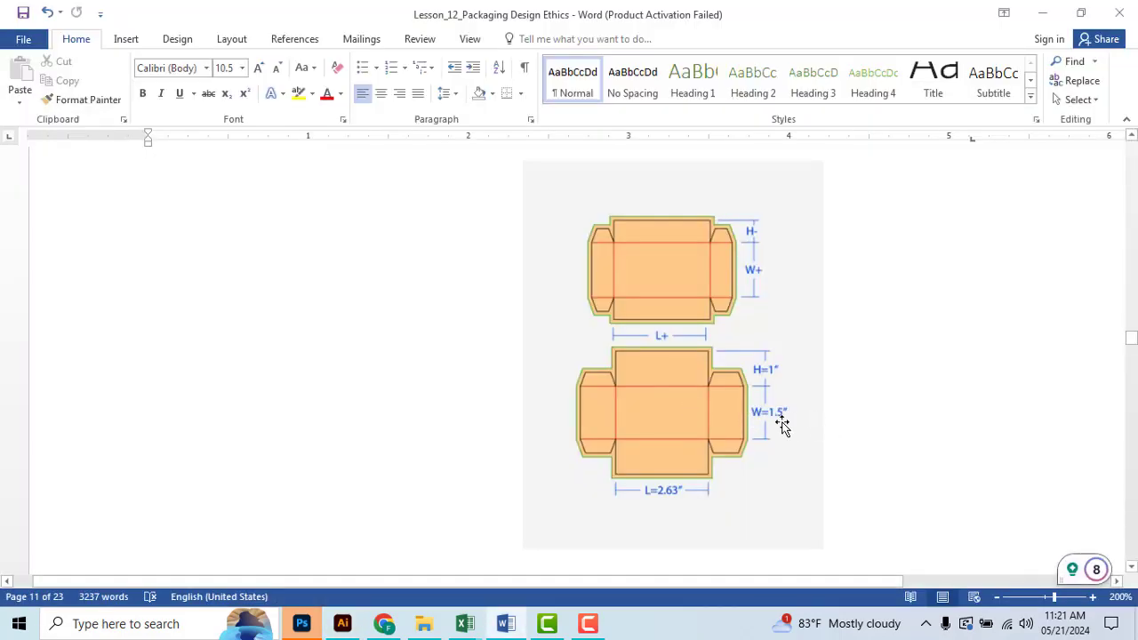
key("alt+Tab")
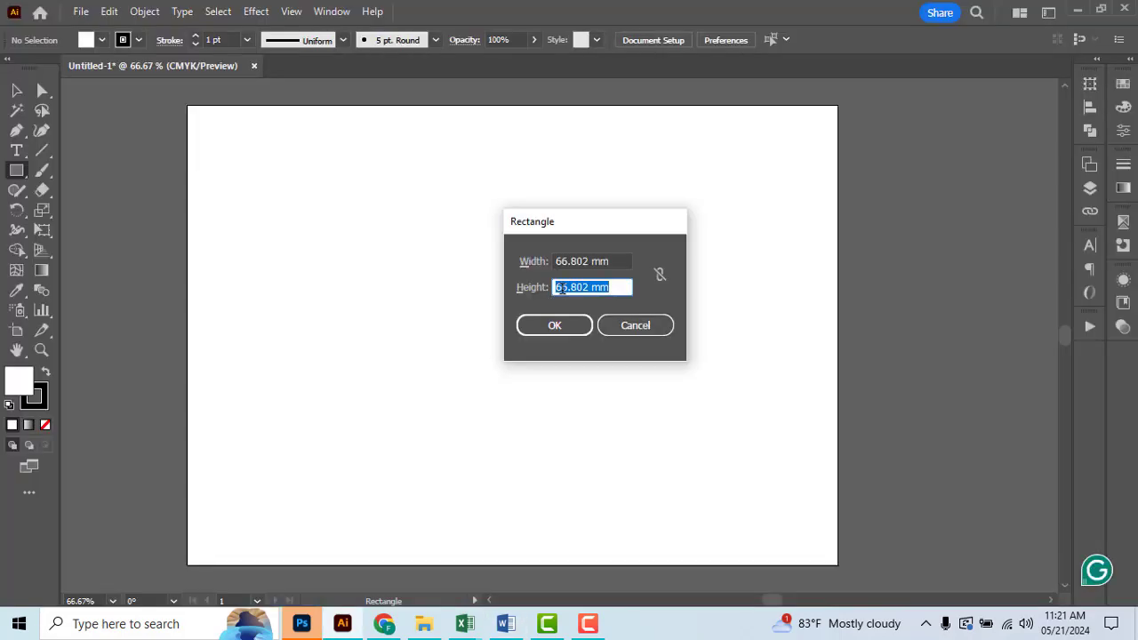
type("1.5in")
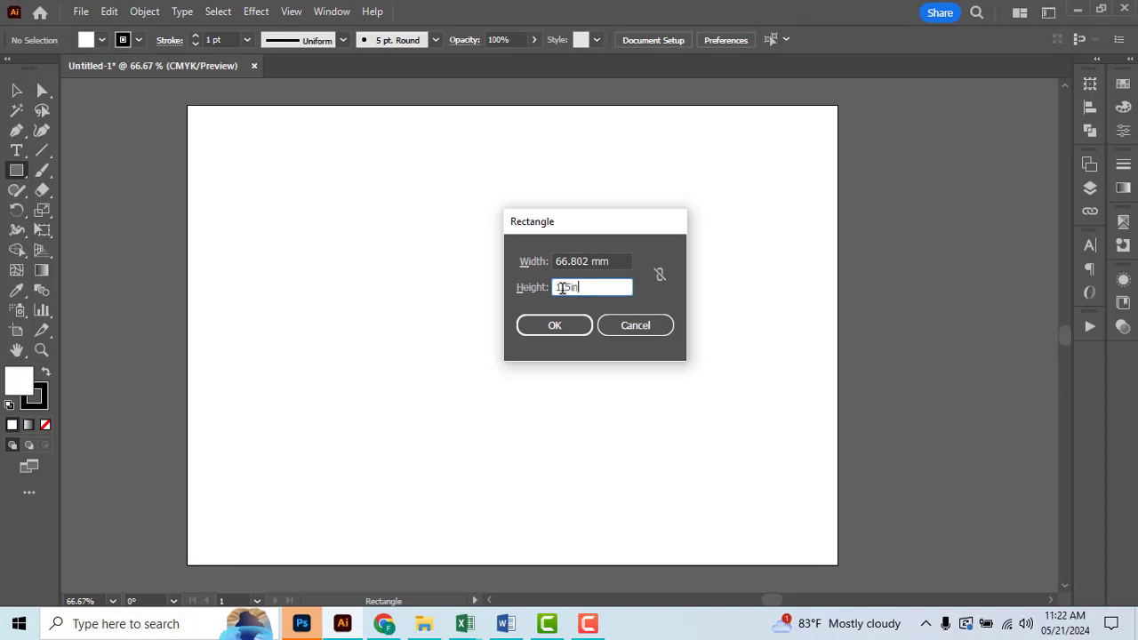
key("Return")
With the Selection tool, form a shorter same-width panel directly below the base rectangle
key("v")
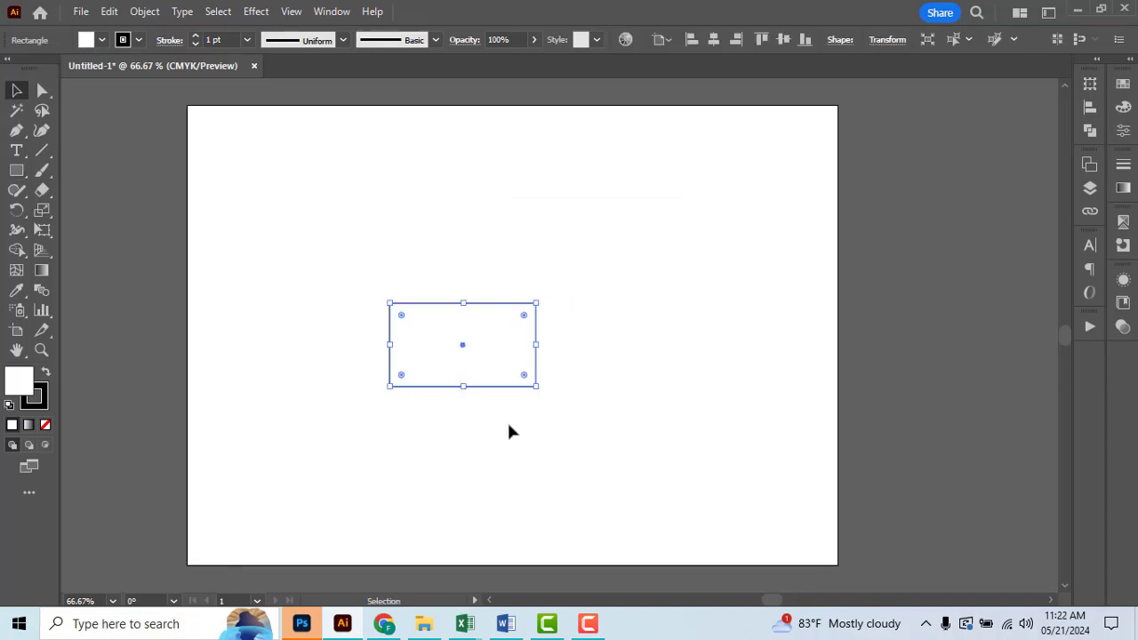
left_click_drag(503, 384, 534, 374)
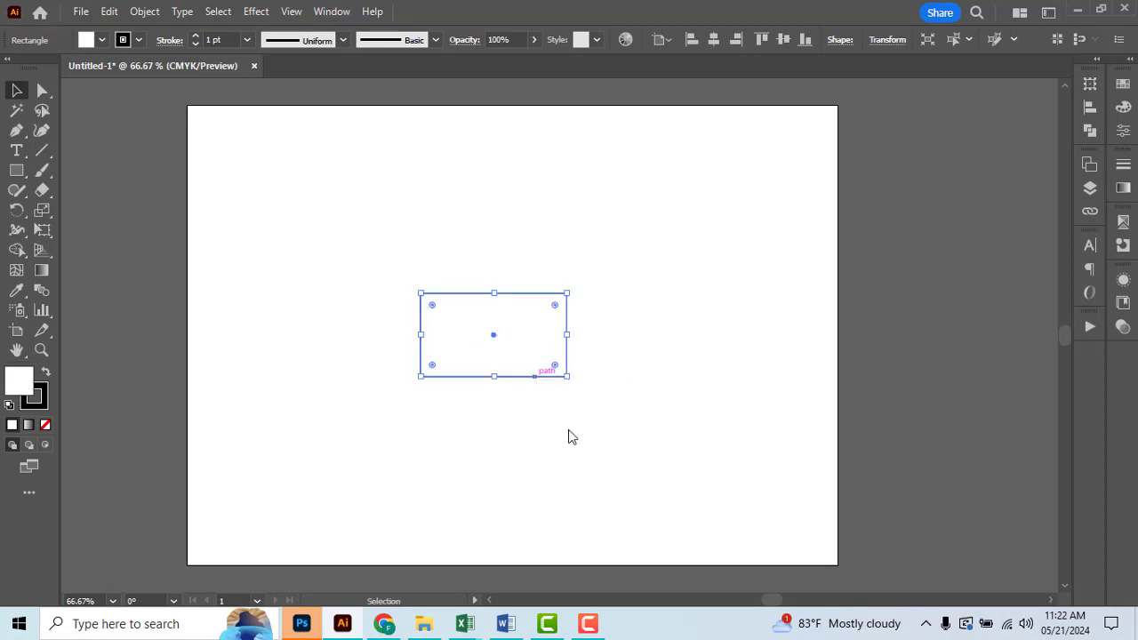
key("alt+Tab")
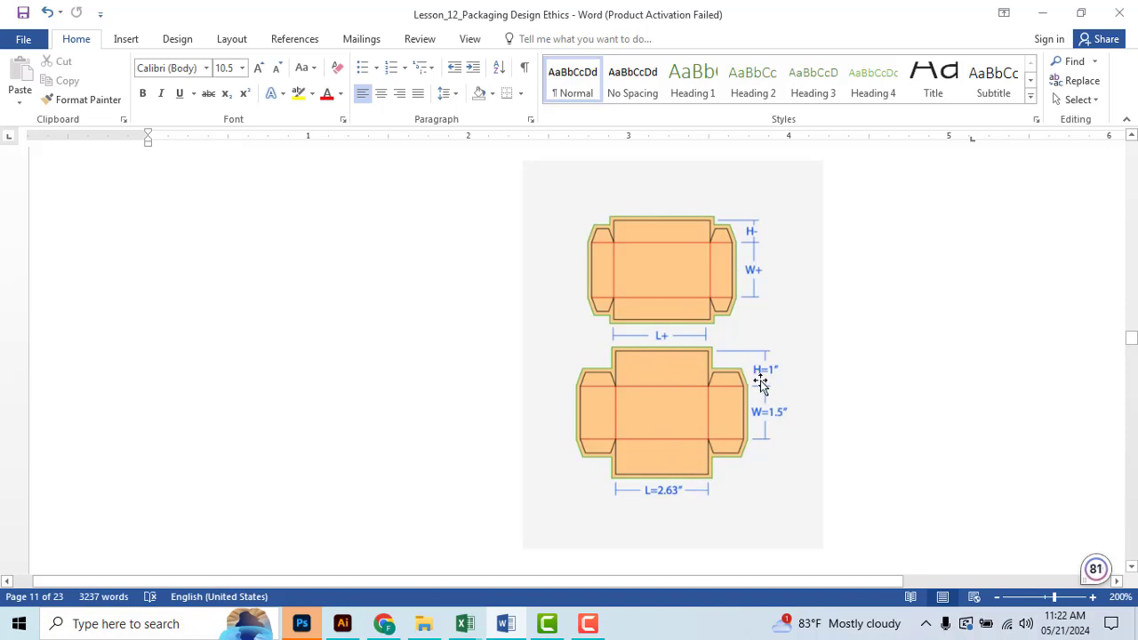
key("alt+Tab")
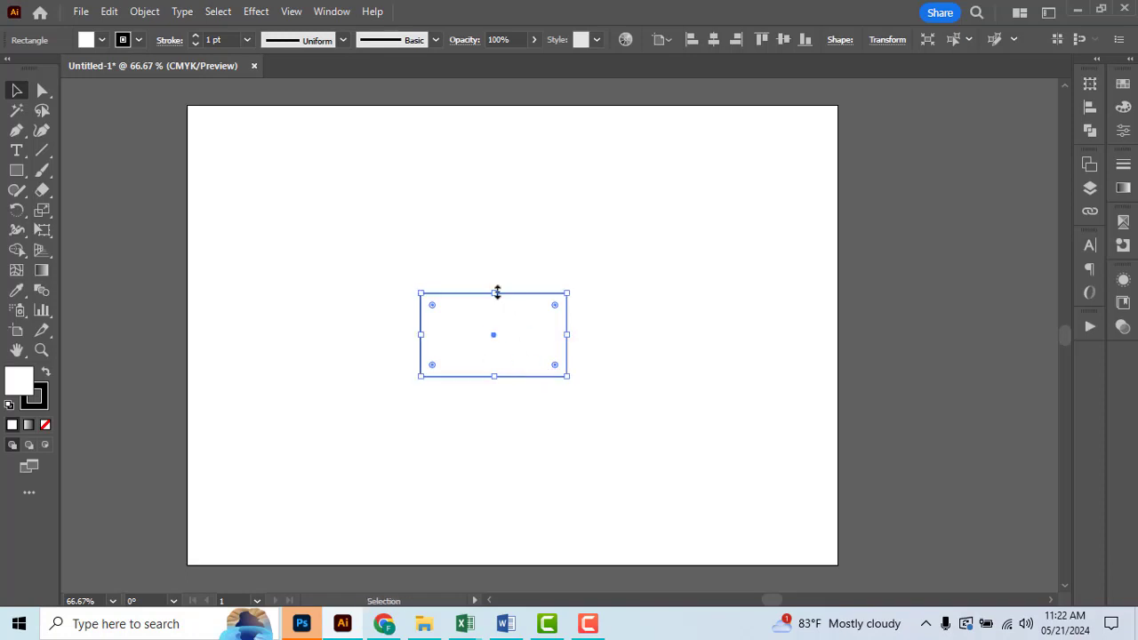
left_click_drag(497, 292, 498, 427)
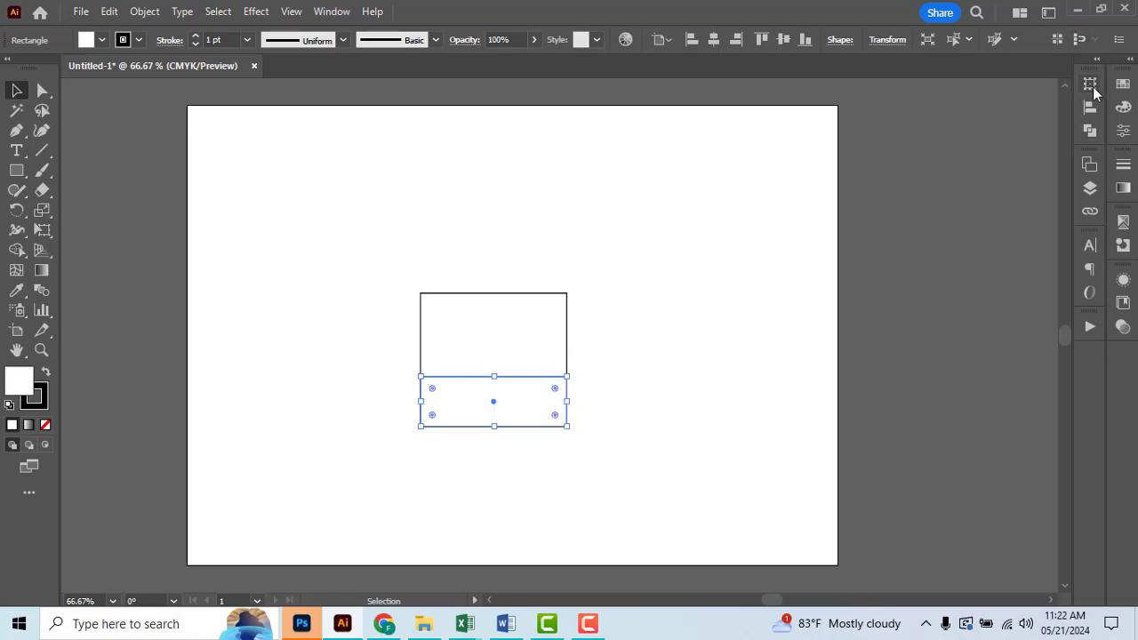
Set the lower panel's height to 1 in (25.4 mm) in the Transform panel
left_click(1091, 85)
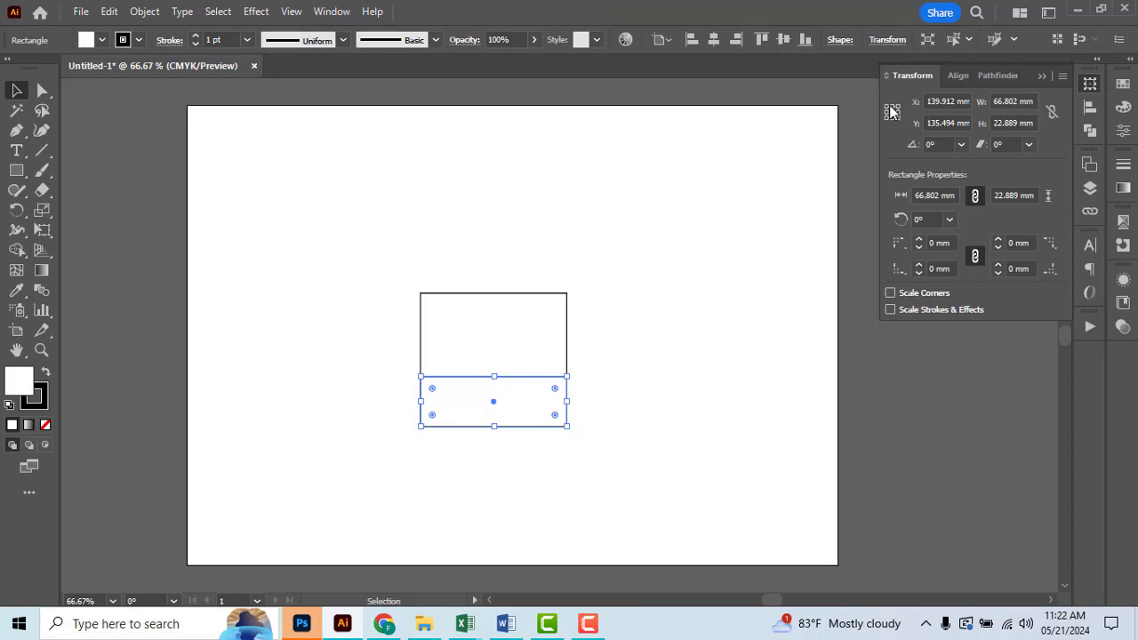
left_click(1020, 123)
key("alt+Tab")
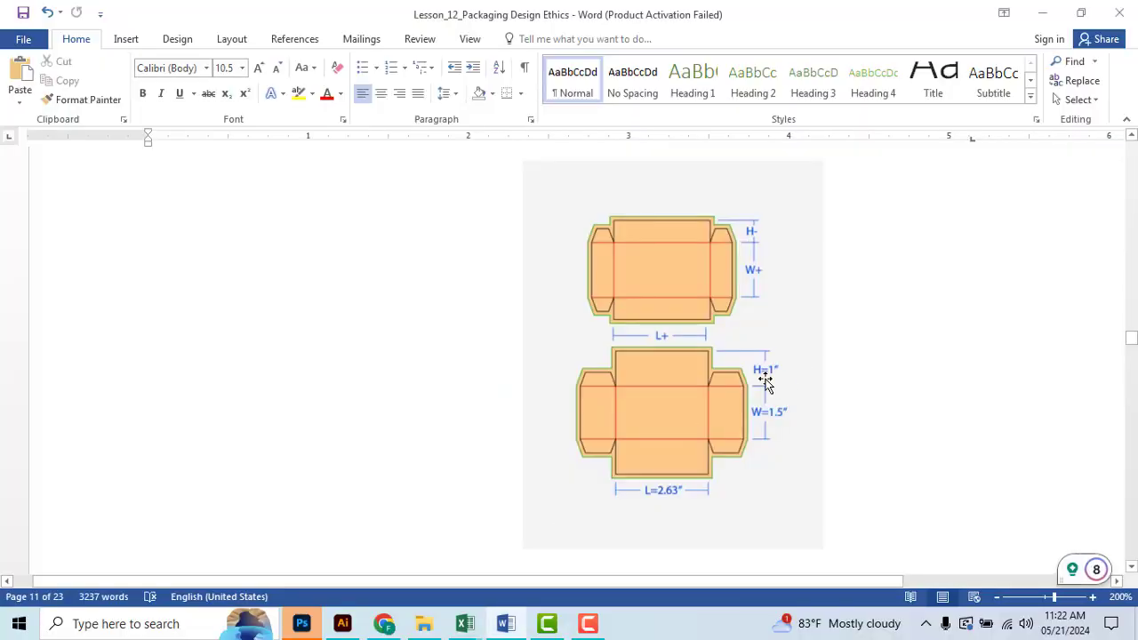
key("alt+Tab")
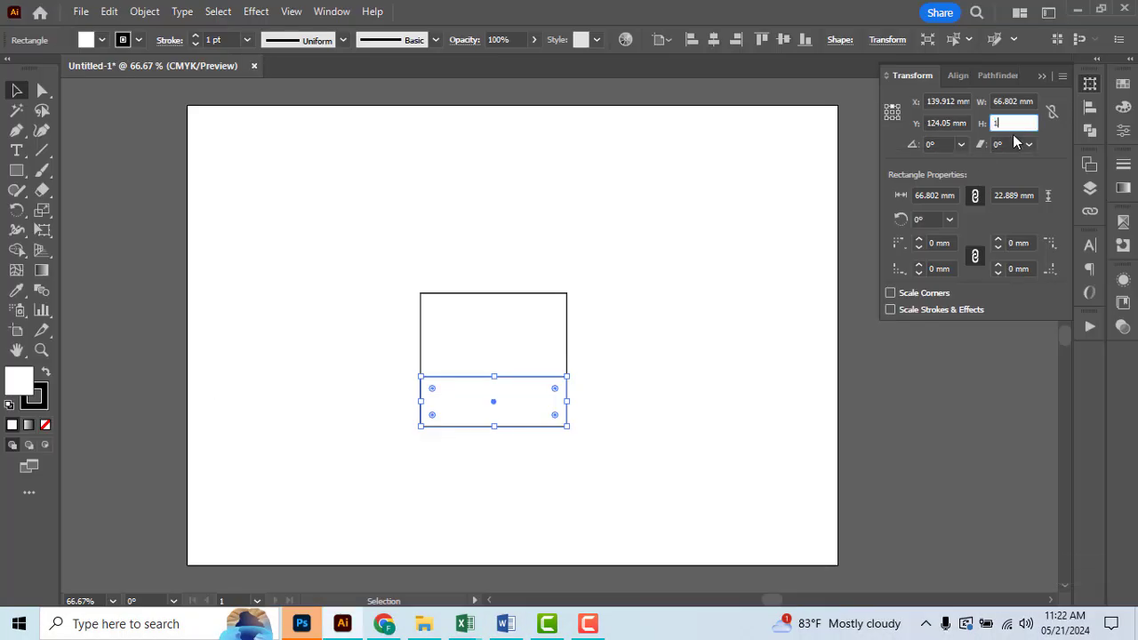
key("Return")
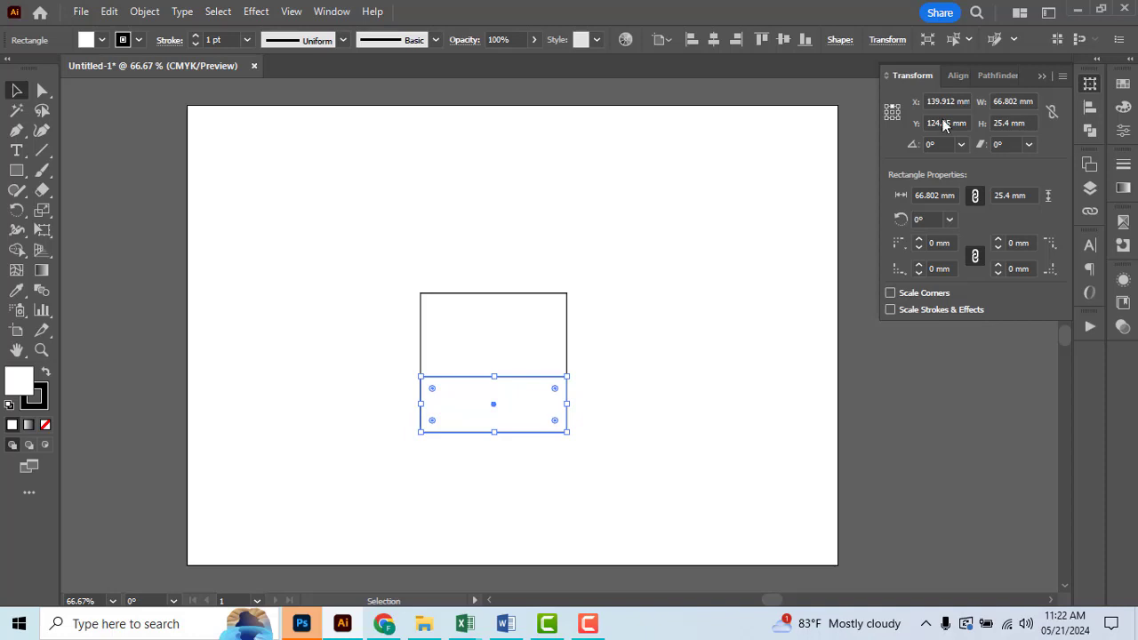
Copy the 1 in panel up above the base rectangle
left_click(509, 438)
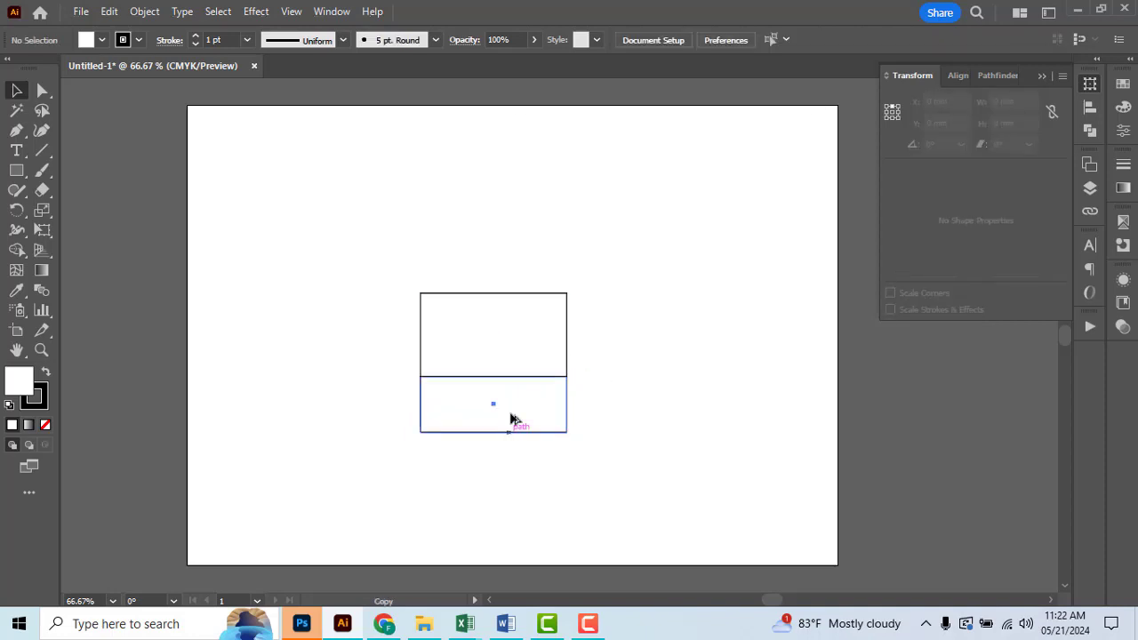
left_click_drag(508, 434, 508, 298)
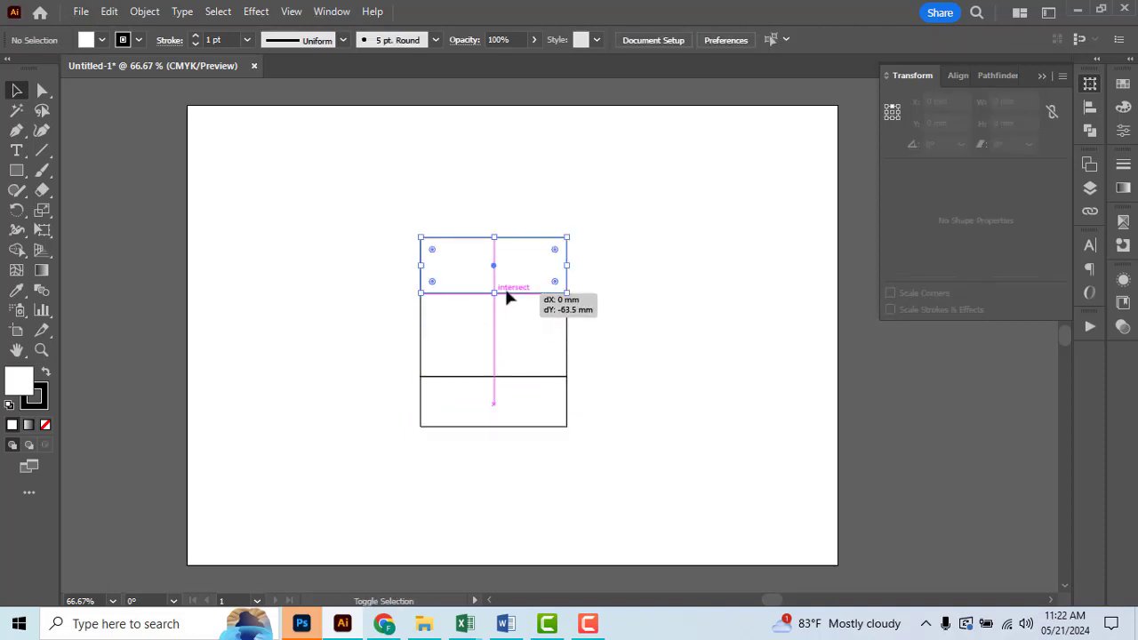
key("alt+Tab")
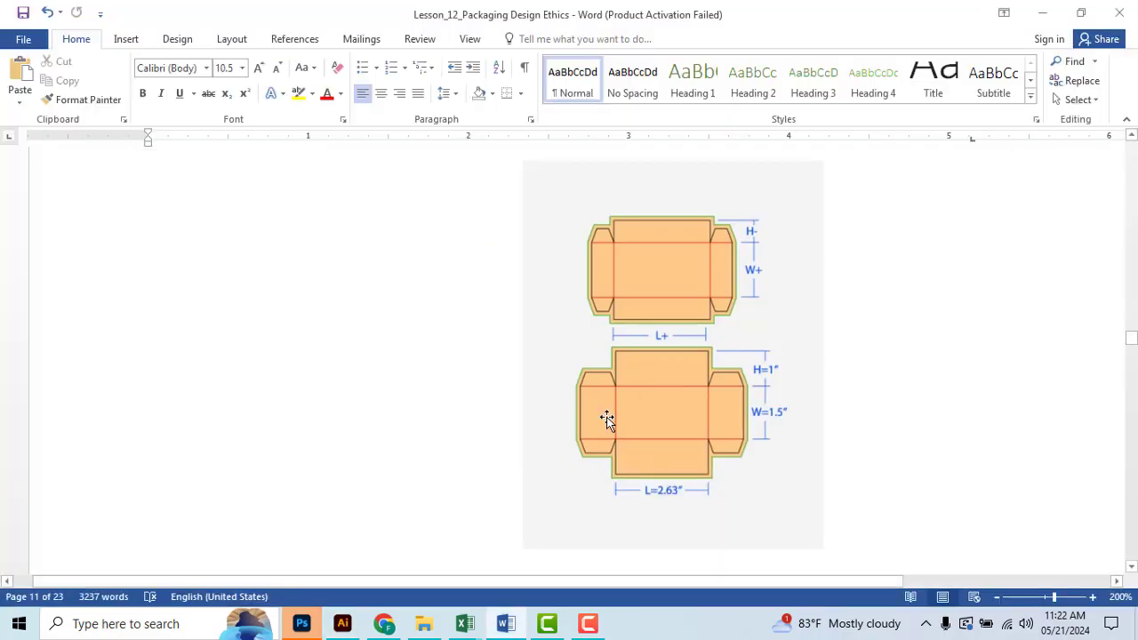
key("alt+Tab")
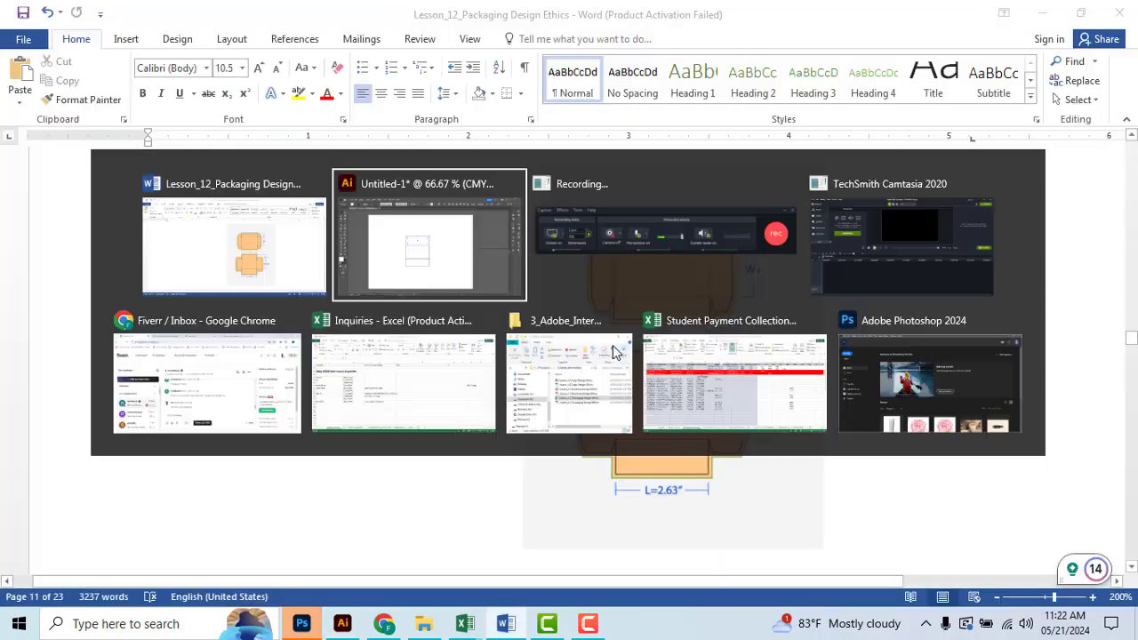
Copy a 1 in panel to the base's right edge and shorten it to the base height
mouse_move(477, 253)
left_mouse_down()
mouse_move(635, 323)
mouse_move(722, 400)
mouse_move(711, 266)
left_mouse_up()
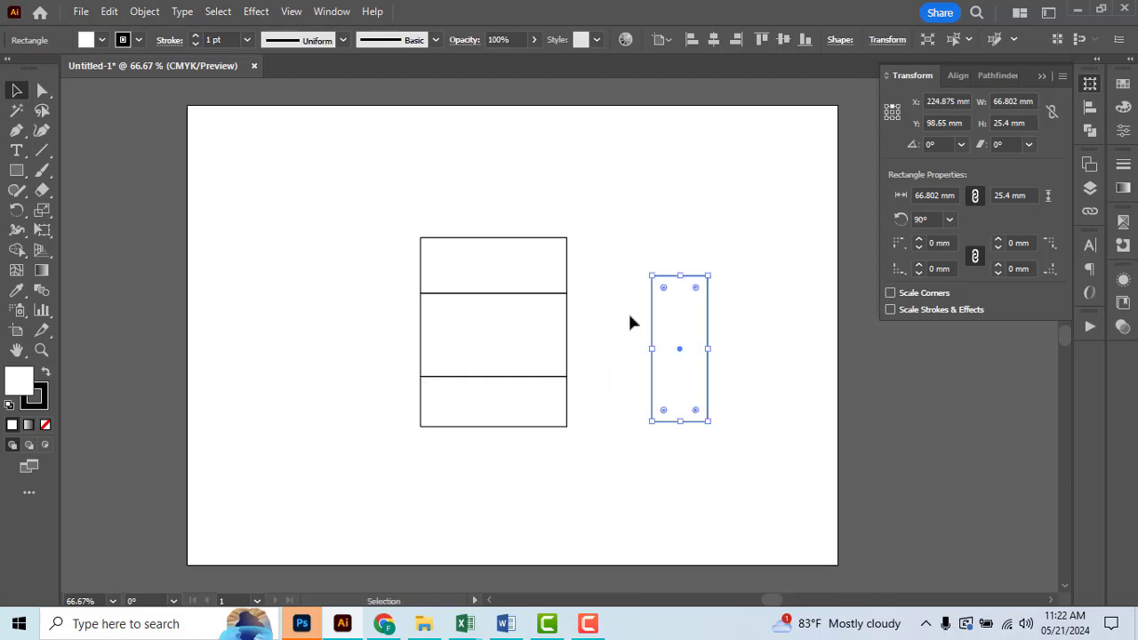
scroll(630, 320, "up", 3)
mouse_move(627, 317)
left_mouse_down()
mouse_move(514, 376)
mouse_move(397, 367)
left_mouse_up()
scroll(469, 311, "down", 1)
scroll(470, 449, "down", 2)
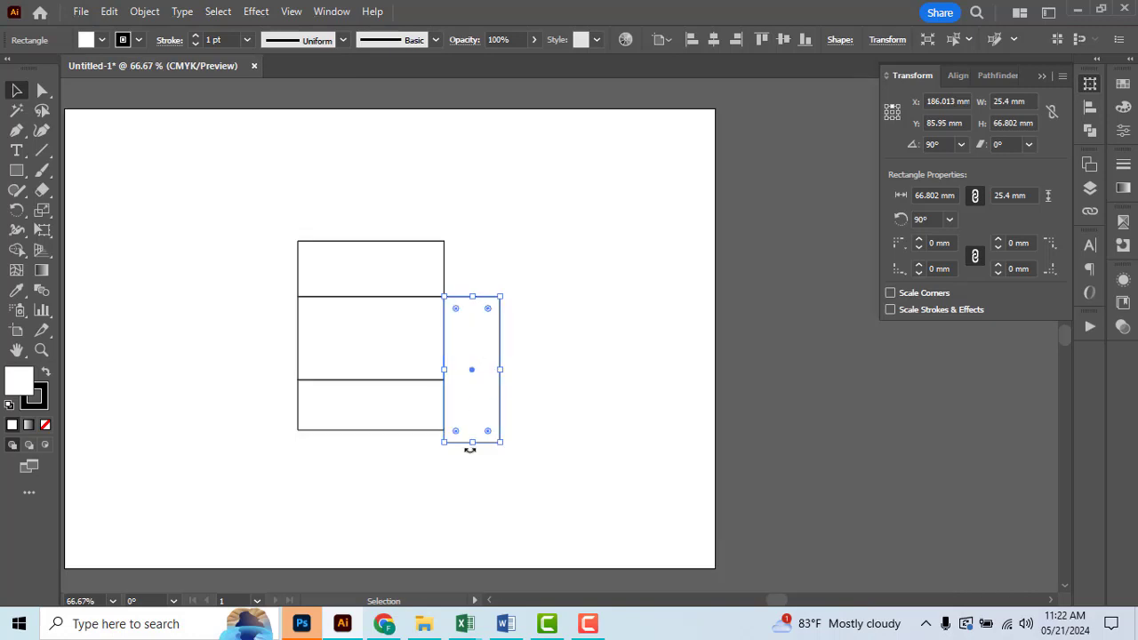
left_click_drag(472, 442, 472, 381)
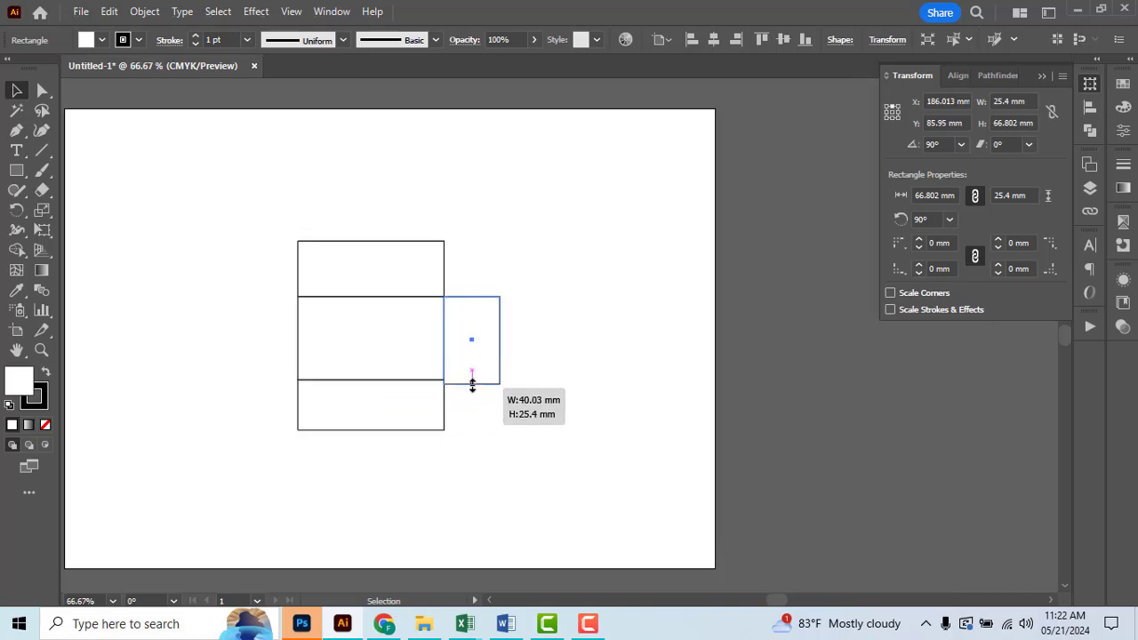
left_click(498, 420)
Copy the right side panel to the base's left edge
left_click_drag(500, 432, 681, 415)
scroll(587, 335, "up", 1)
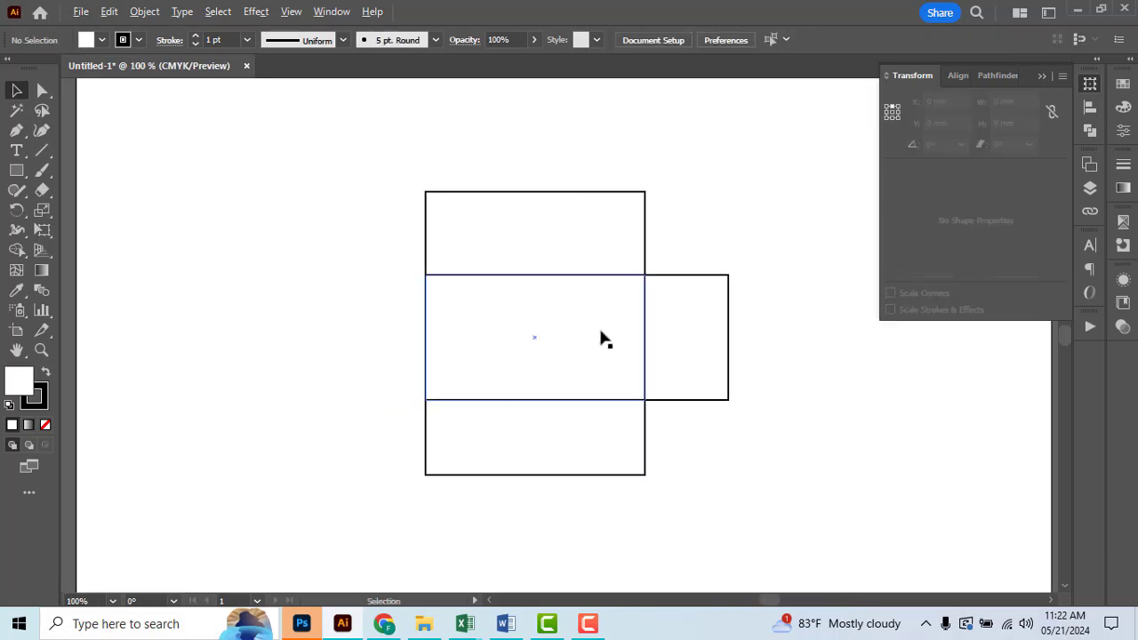
left_click_drag(730, 331, 425, 345)
left_click(613, 445)
key("alt+Tab")
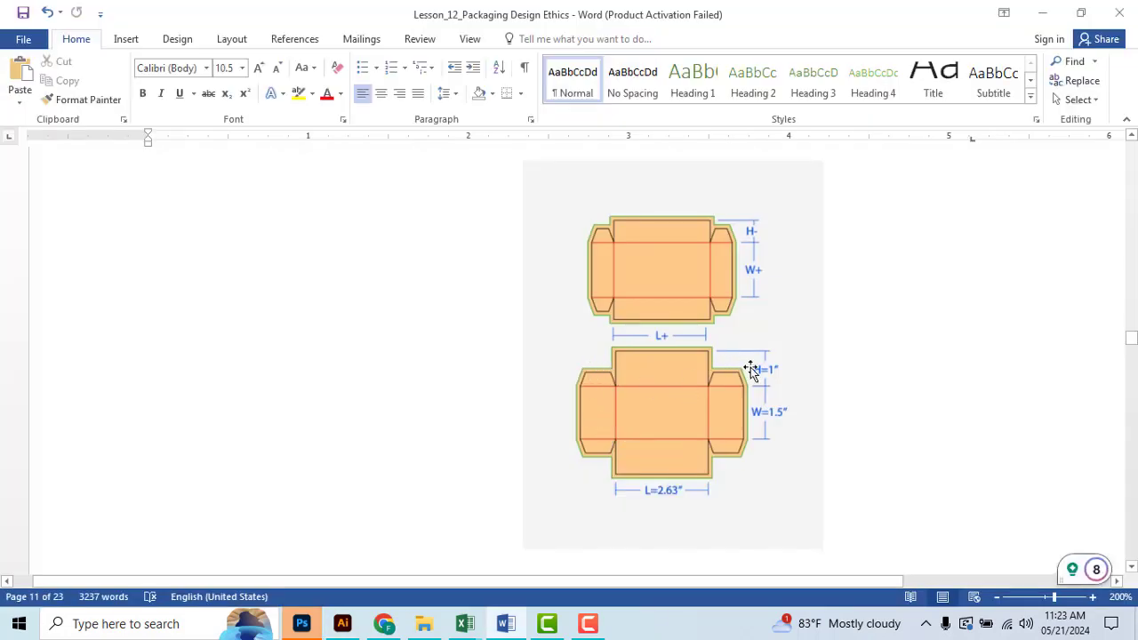
key("alt+Tab")
Draw a trapezoid flap with the Pen tool on top of the left side panel
left_click(455, 293)
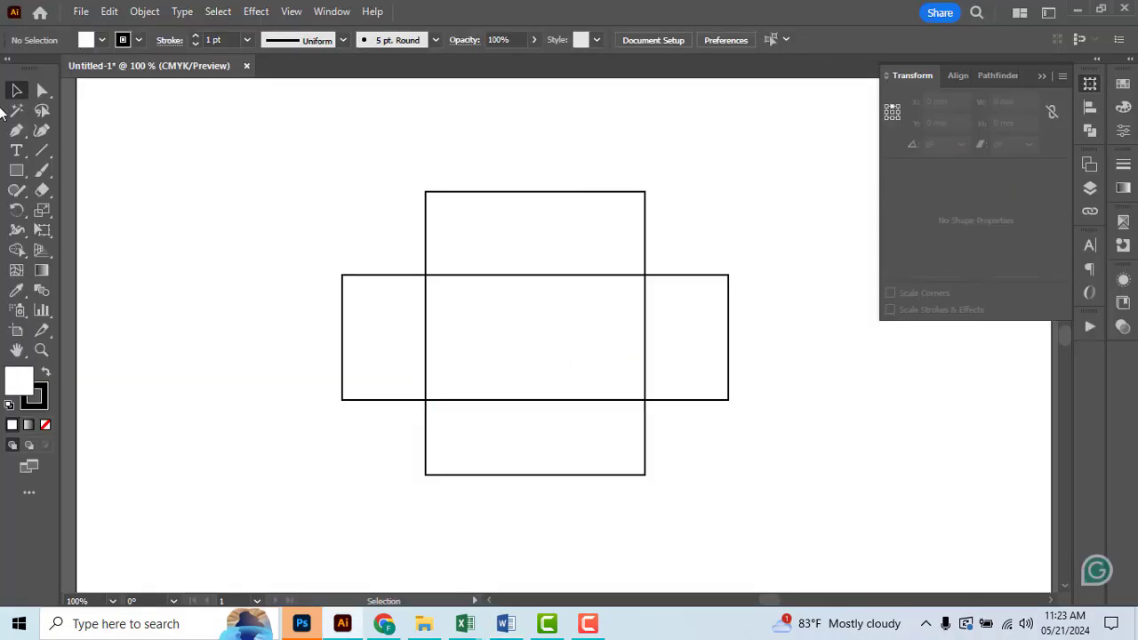
left_click(16, 130)
scroll(402, 285, "up", 2, "alt")
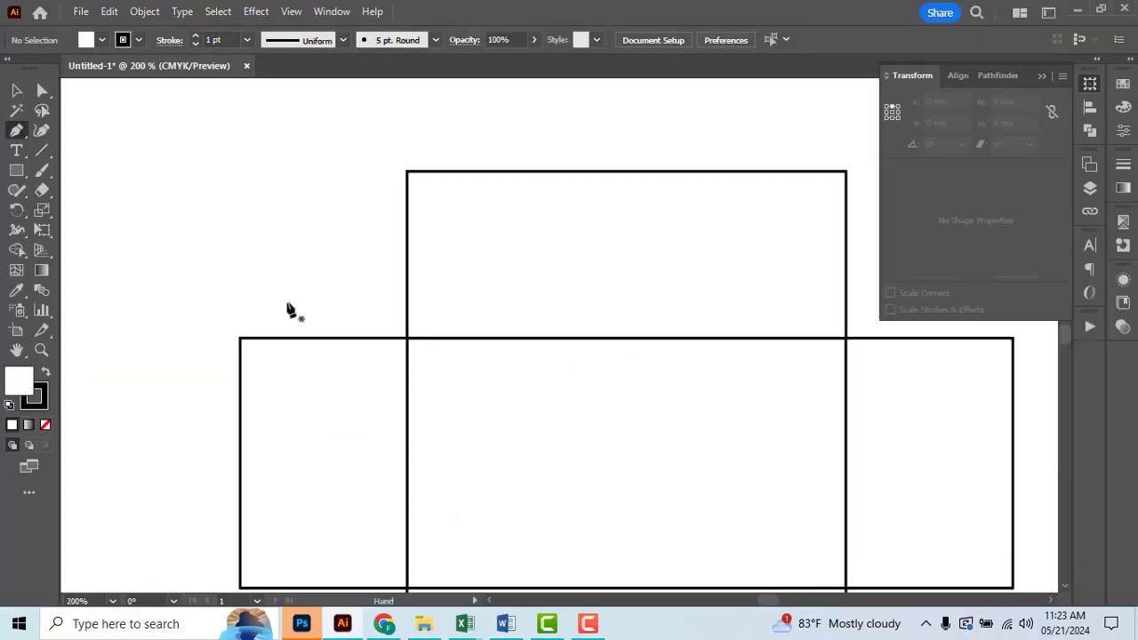
left_click(240, 338)
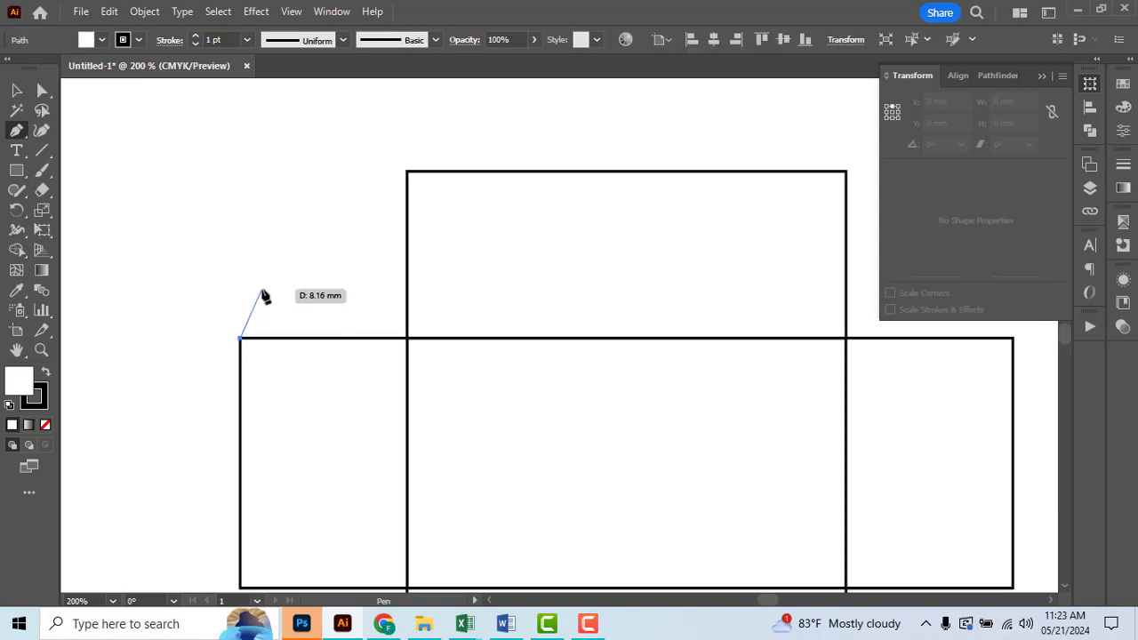
left_click(261, 295)
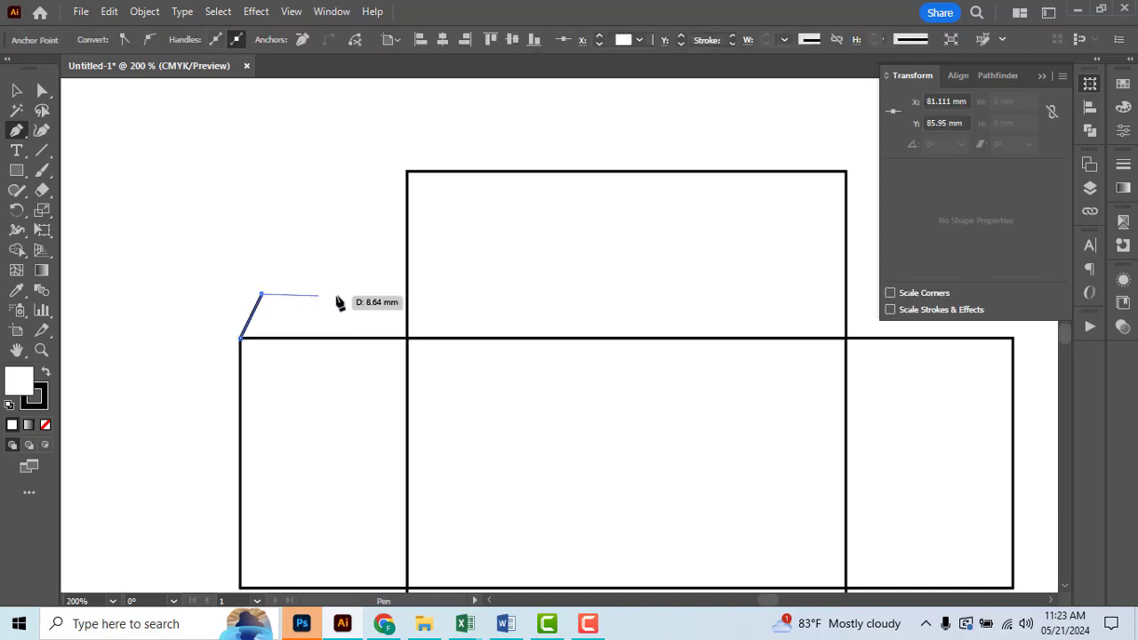
left_click(392, 294)
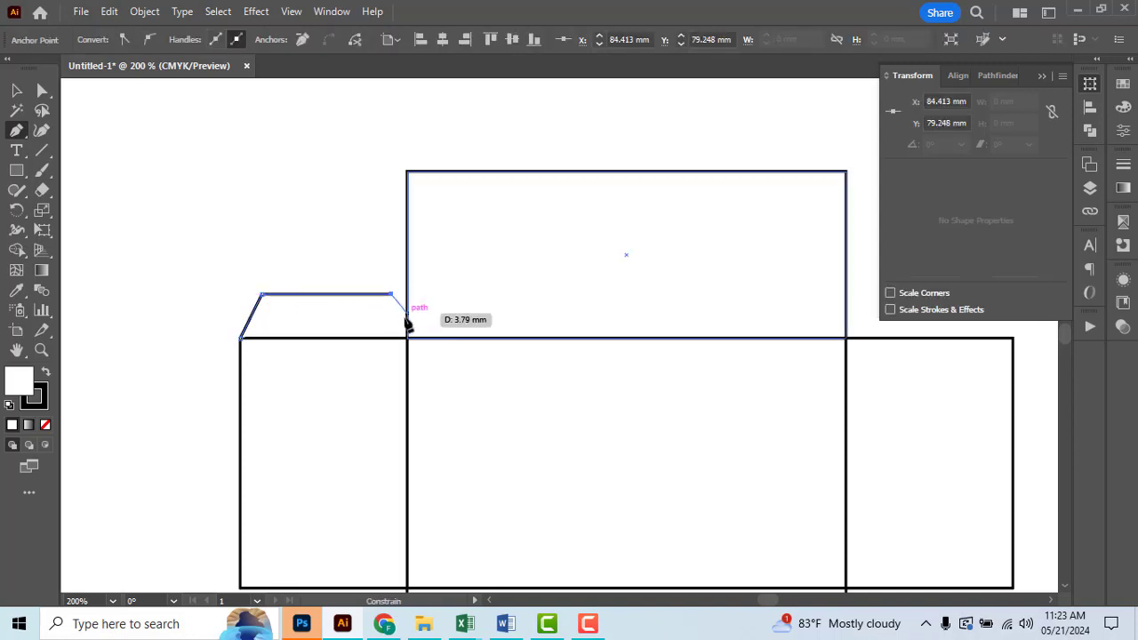
left_click(407, 338)
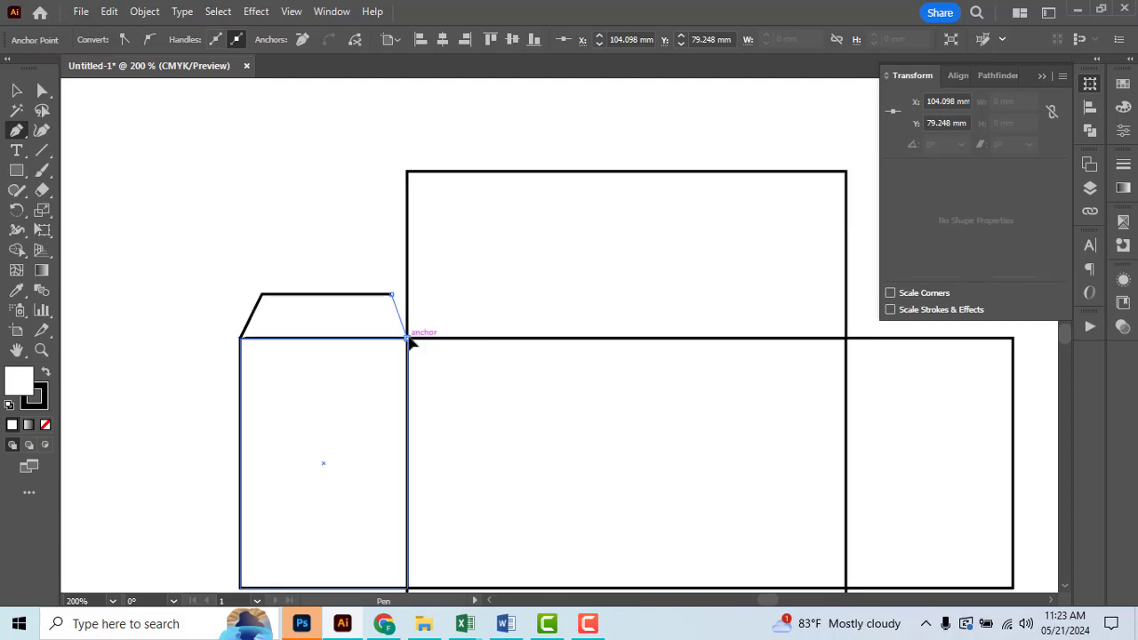
left_click(241, 338)
key("v")
Copy the flap onto the right panel, then copy both flaps to the bottom rotated 180°
scroll(242, 199, "down", 1)
scroll(269, 246, "up", 1)
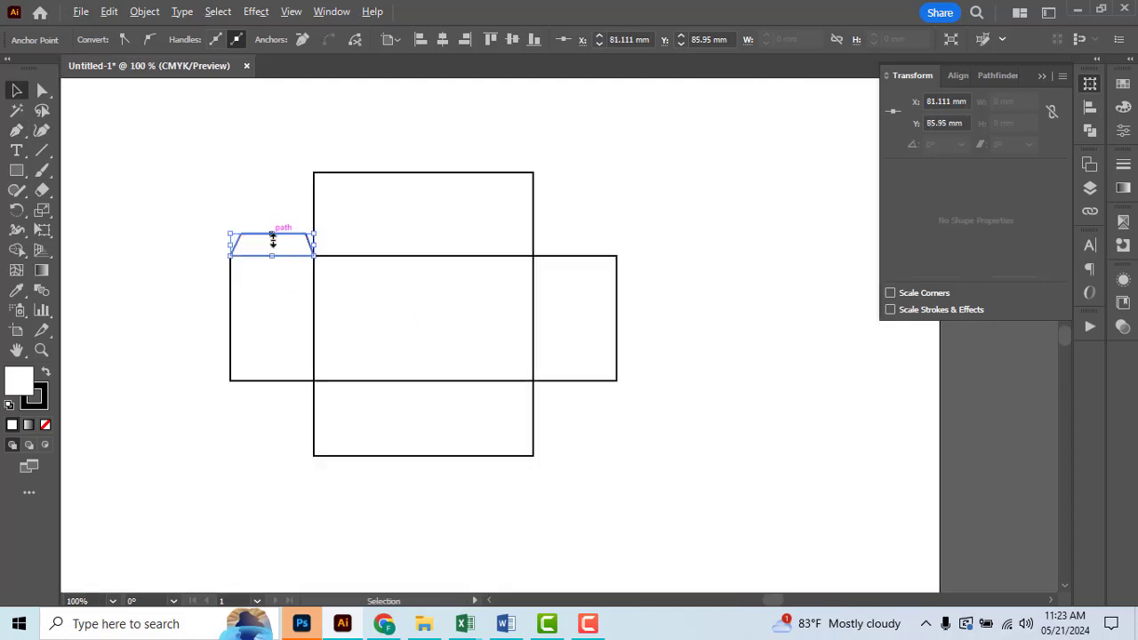
left_click_drag(315, 241, 620, 240, "alt")
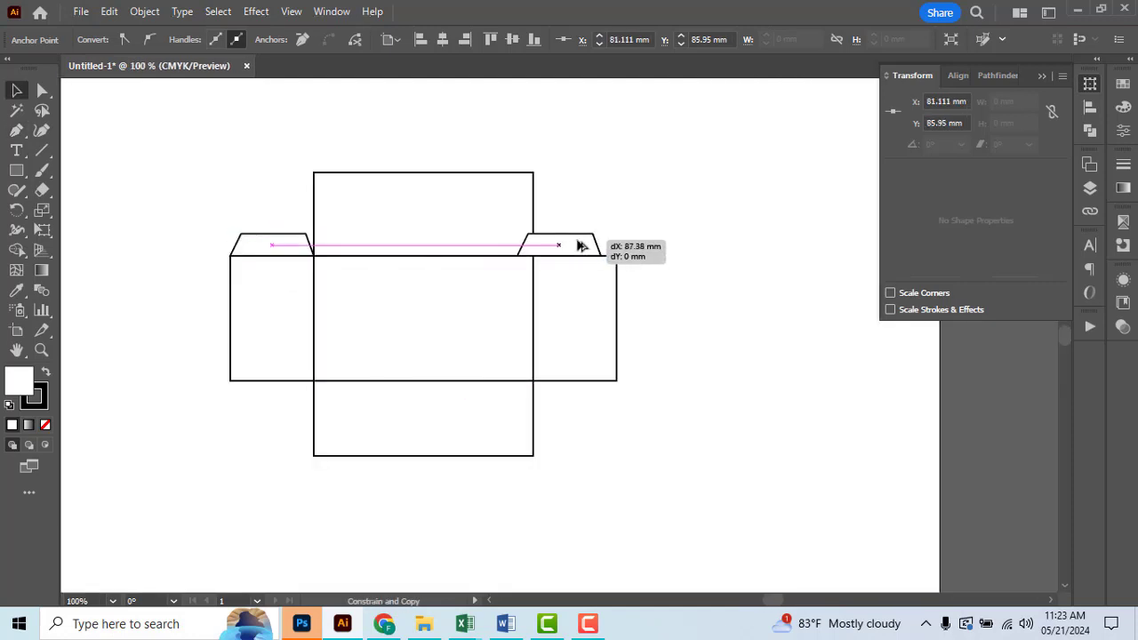
left_click(283, 238, "shift")
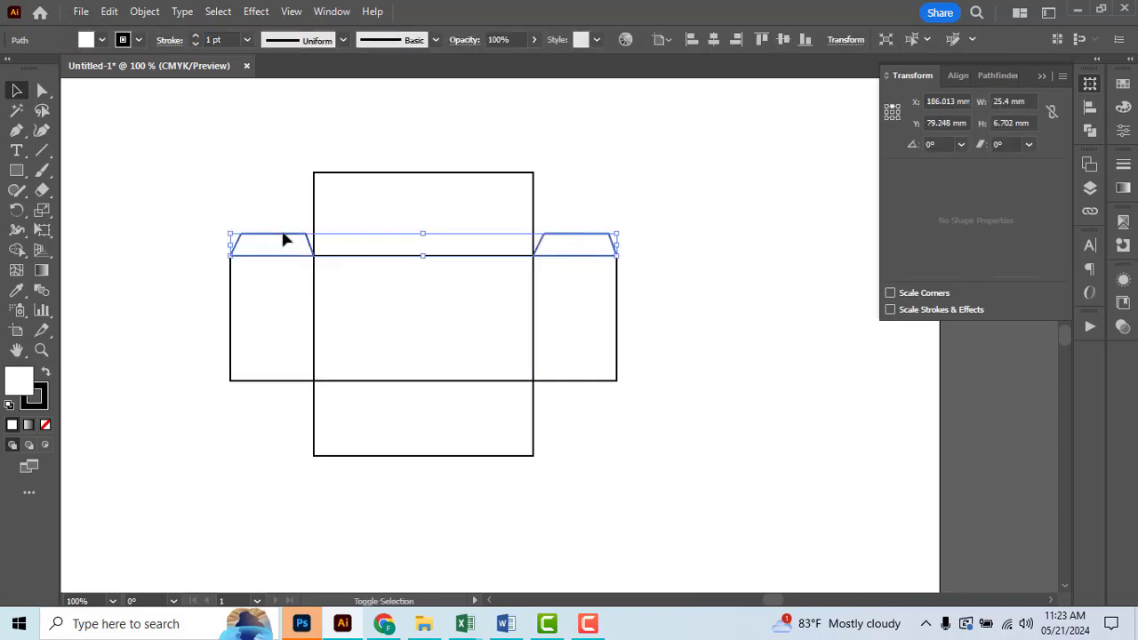
left_click_drag(294, 239, 282, 386, "alt")
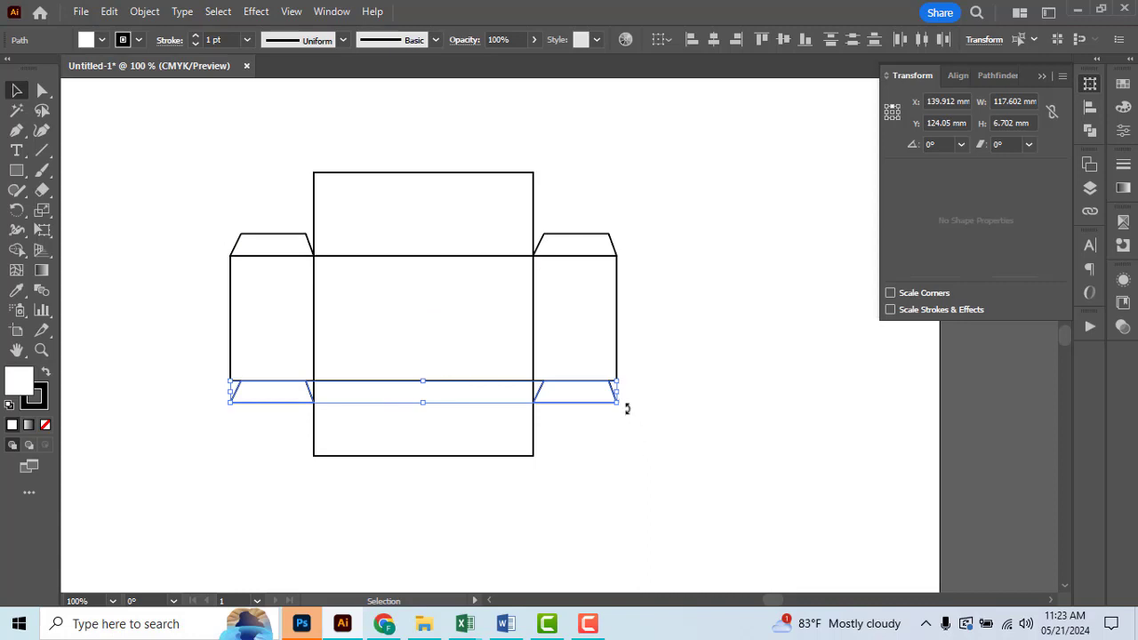
left_click_drag(627, 408, 192, 381)
left_click_drag(622, 396, 273, 353)
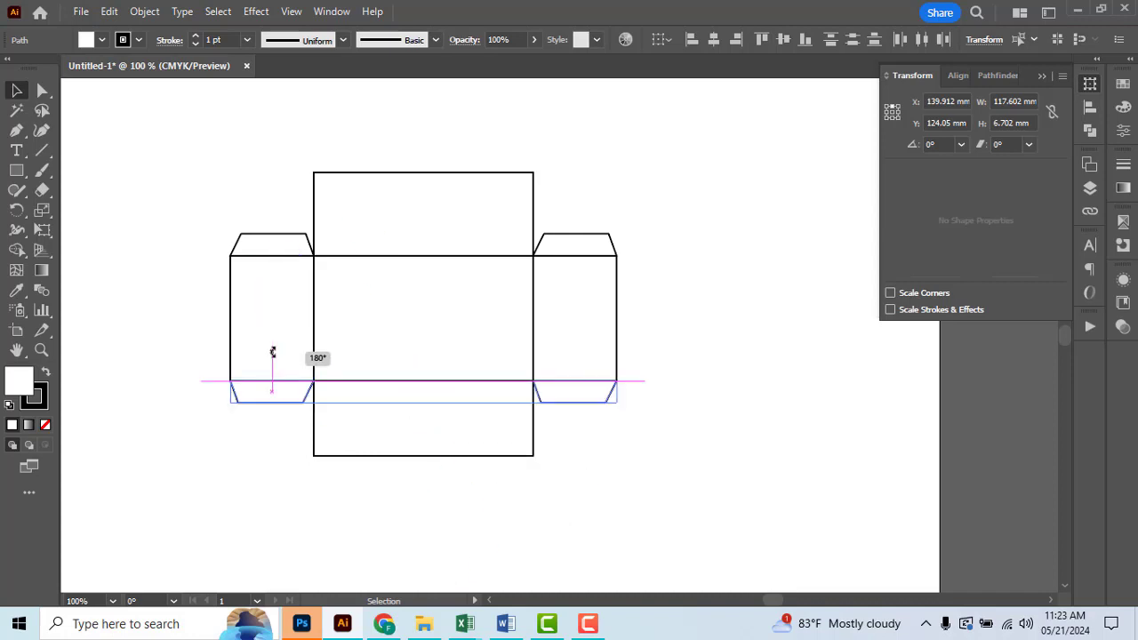
left_click_drag(273, 353, 273, 350)
left_click(731, 381)
scroll(731, 381, "down", 1)
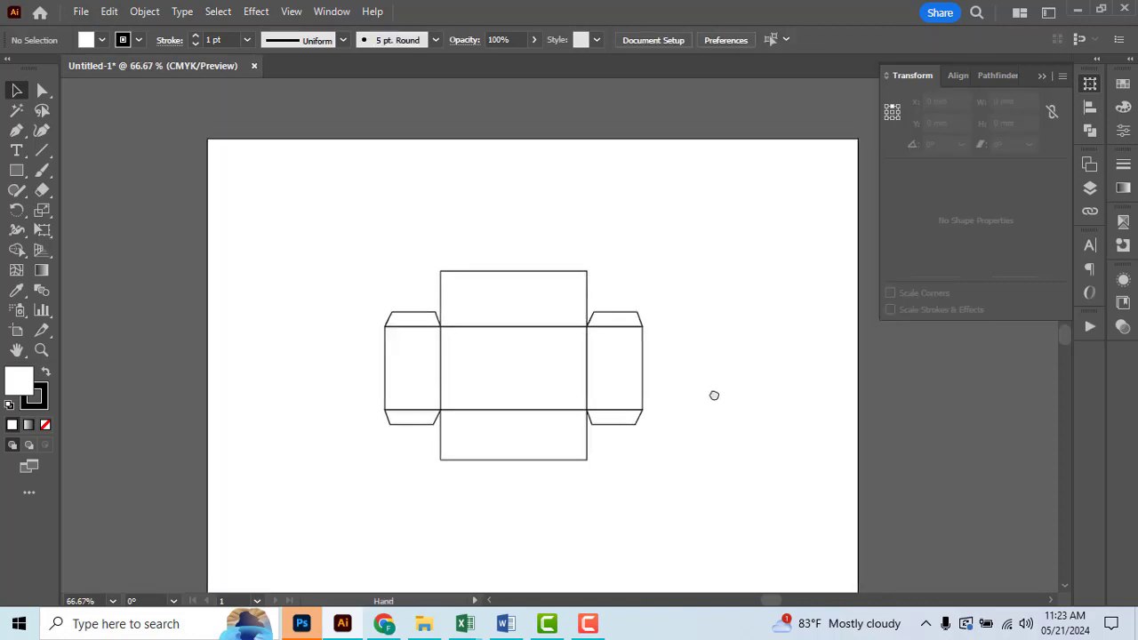
key("alt+Tab")
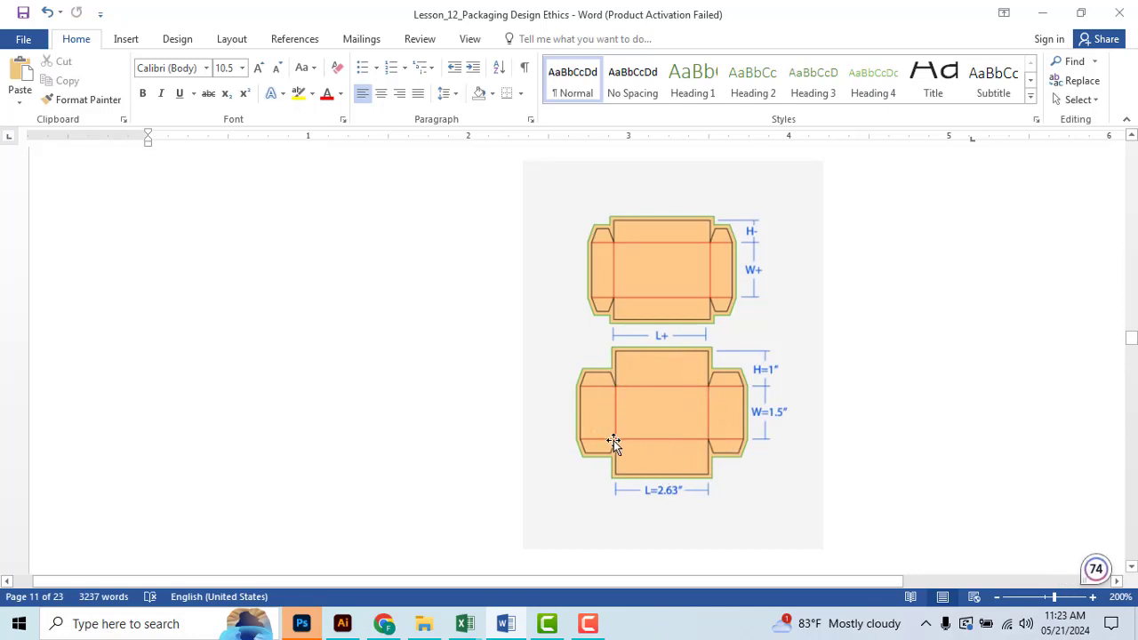
key("alt+Tab")
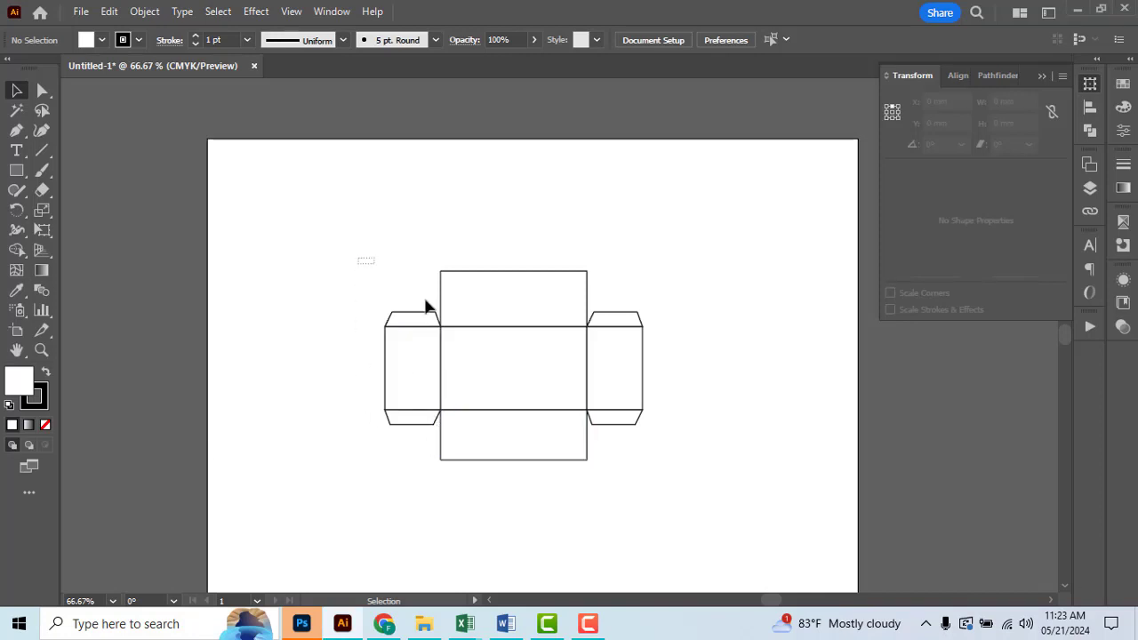
Select the whole box net and move it left on the artboard
left_click_drag(425, 307, 617, 471)
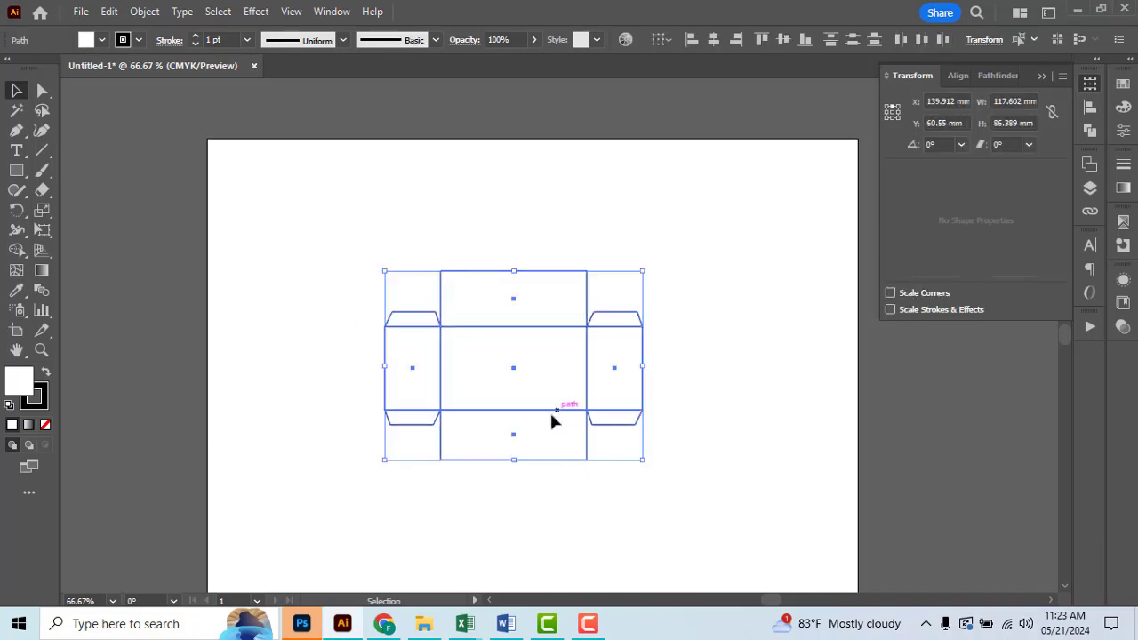
left_click_drag(552, 420, 457, 439)
left_click(653, 442)
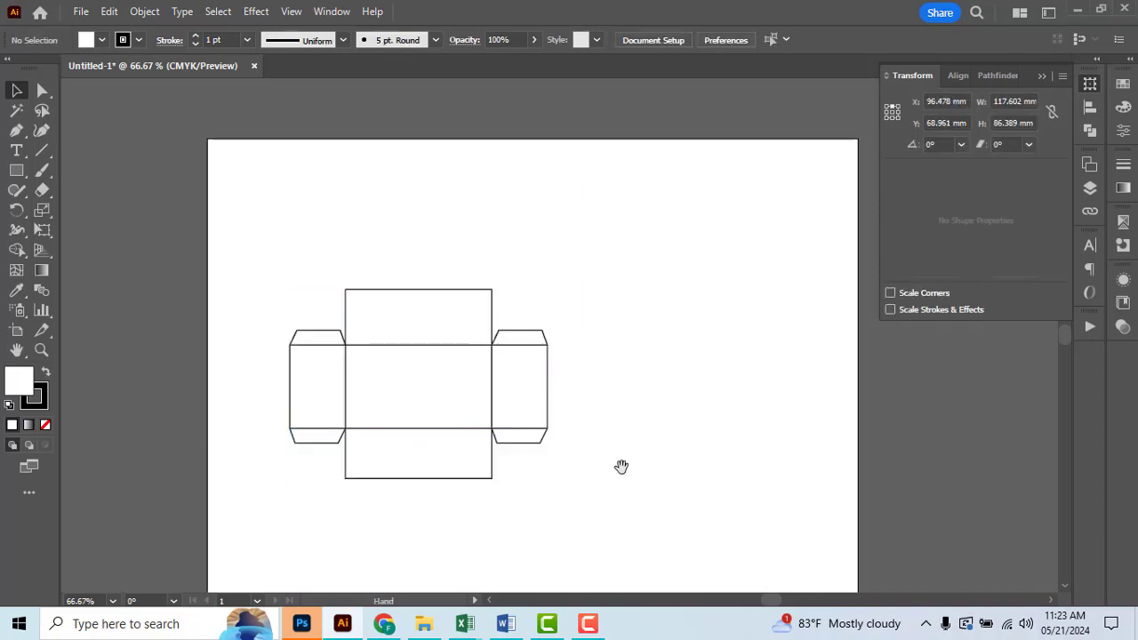
left_click_drag(621, 466, 614, 435)
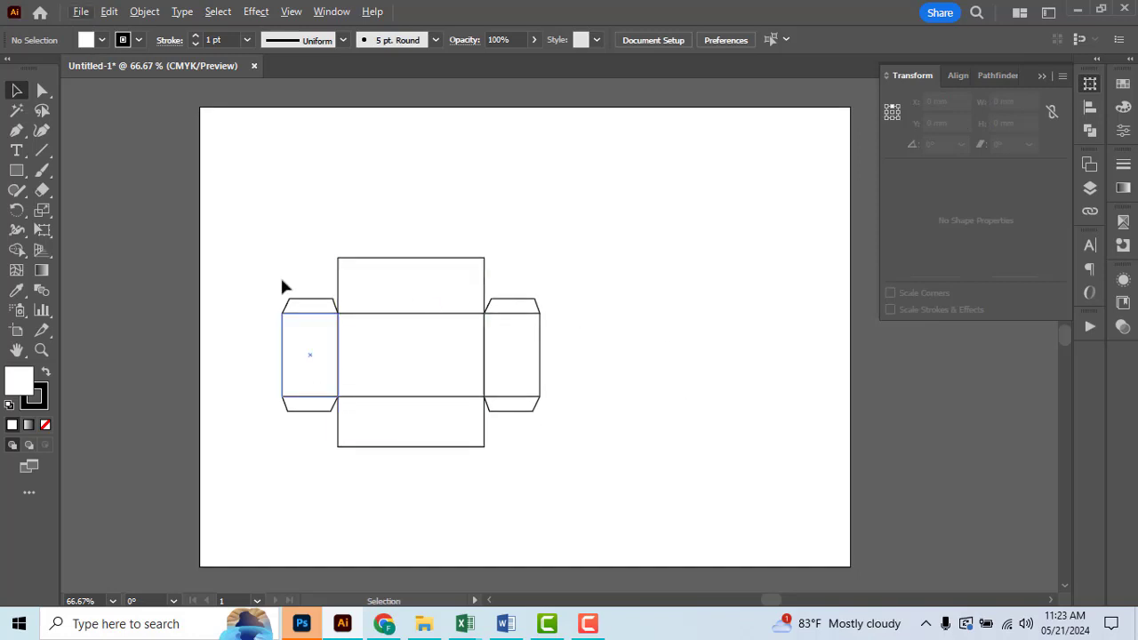
Merge the box pieces with Pathfinder Unite, then undo to keep separate panels
left_click_drag(257, 216, 566, 480)
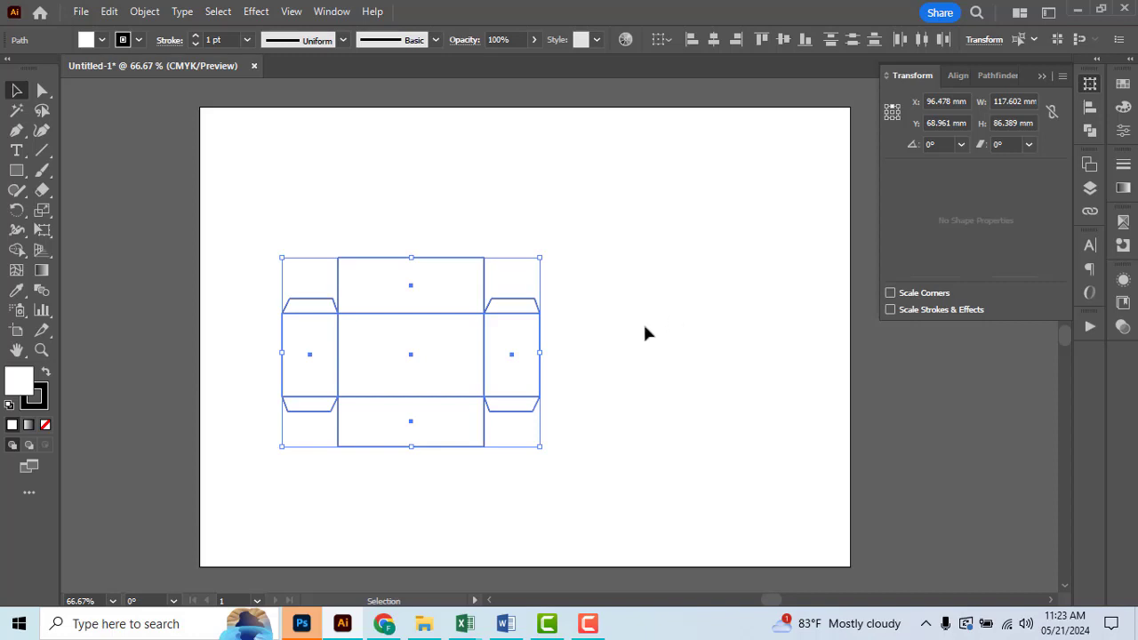
left_click(1042, 78)
left_click(1089, 131)
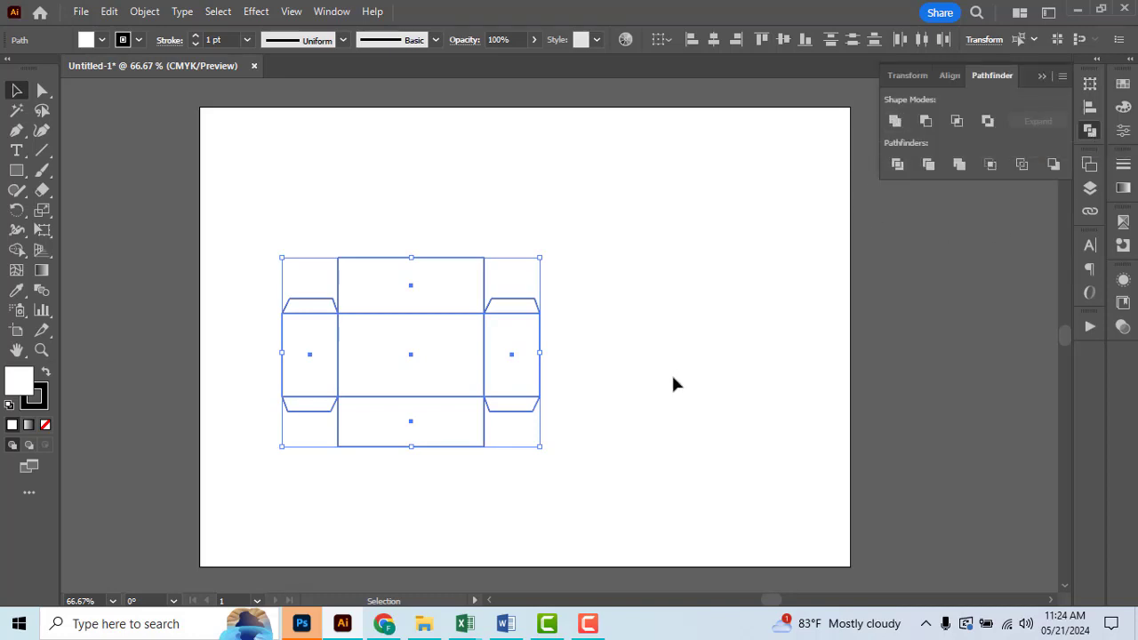
left_click(895, 121)
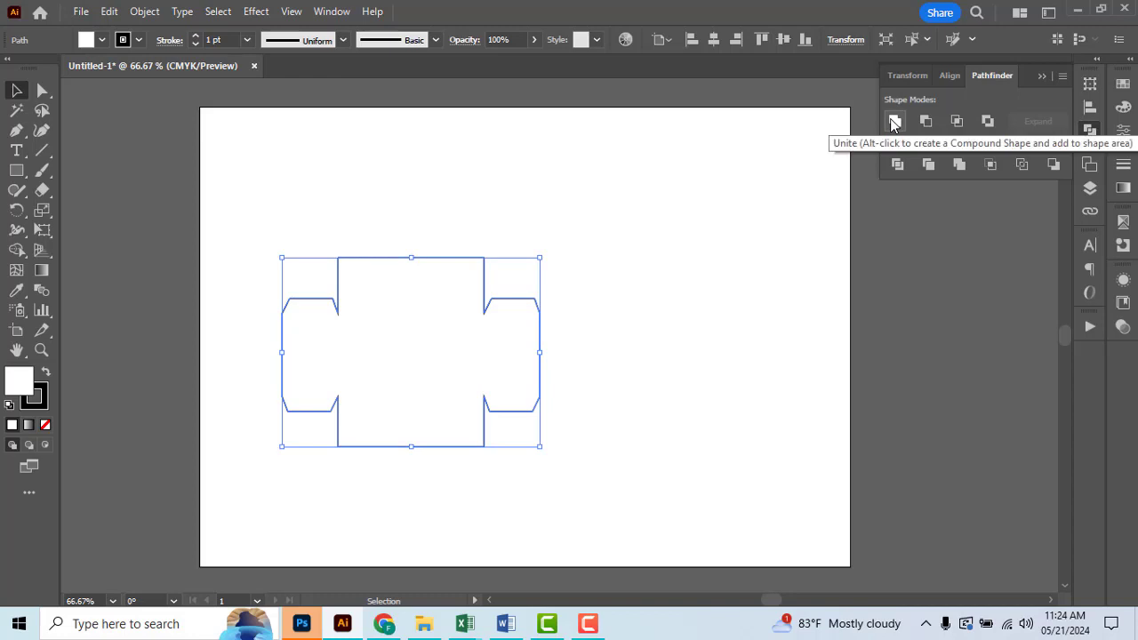
key("a")
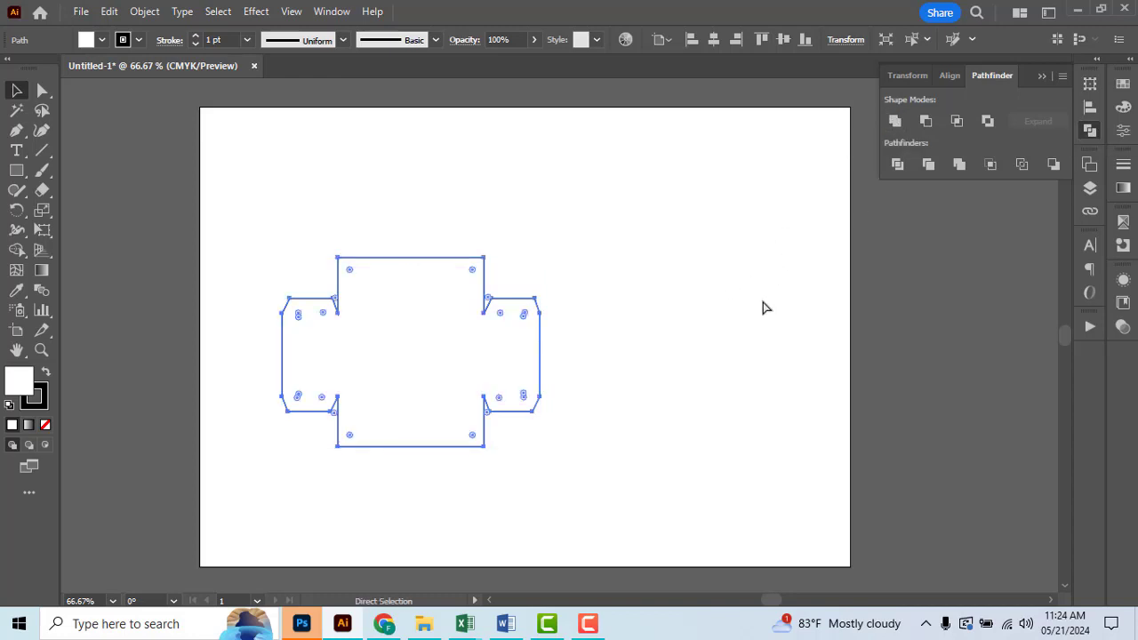
key("ctrl+z")
key("v")
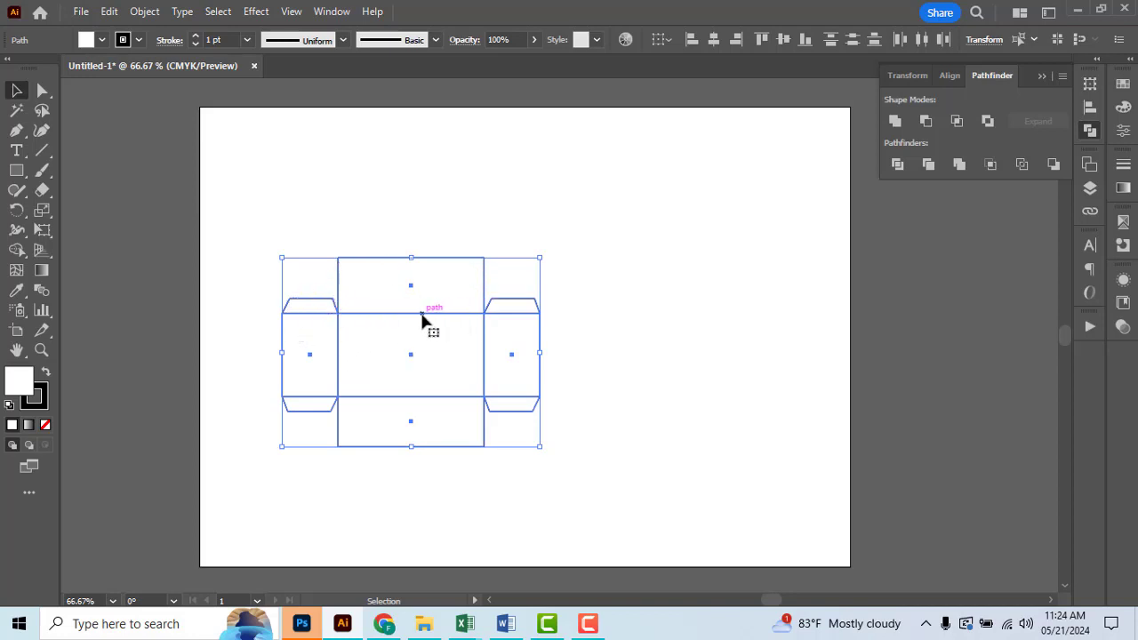
Alt-drag a copy of the box net to the right and shift the left net slightly
left_click_drag(423, 319, 712, 324)
left_click_drag(257, 213, 501, 467)
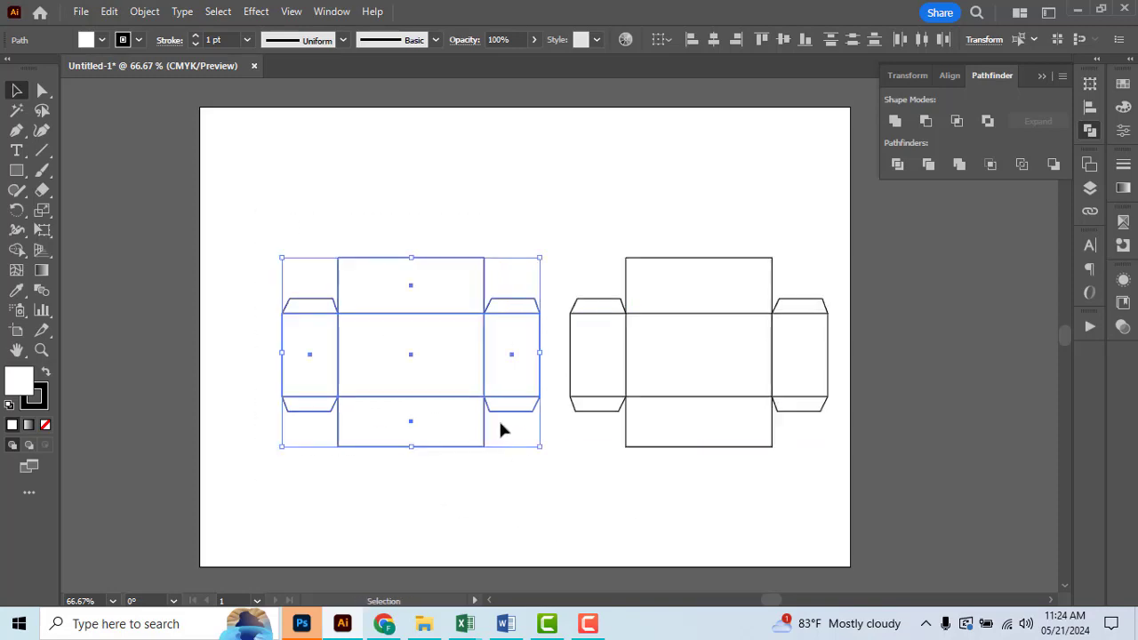
left_click_drag(498, 418, 472, 406)
key("alt+Tab")
scroll(385, 312, "up", 5, "ctrl")
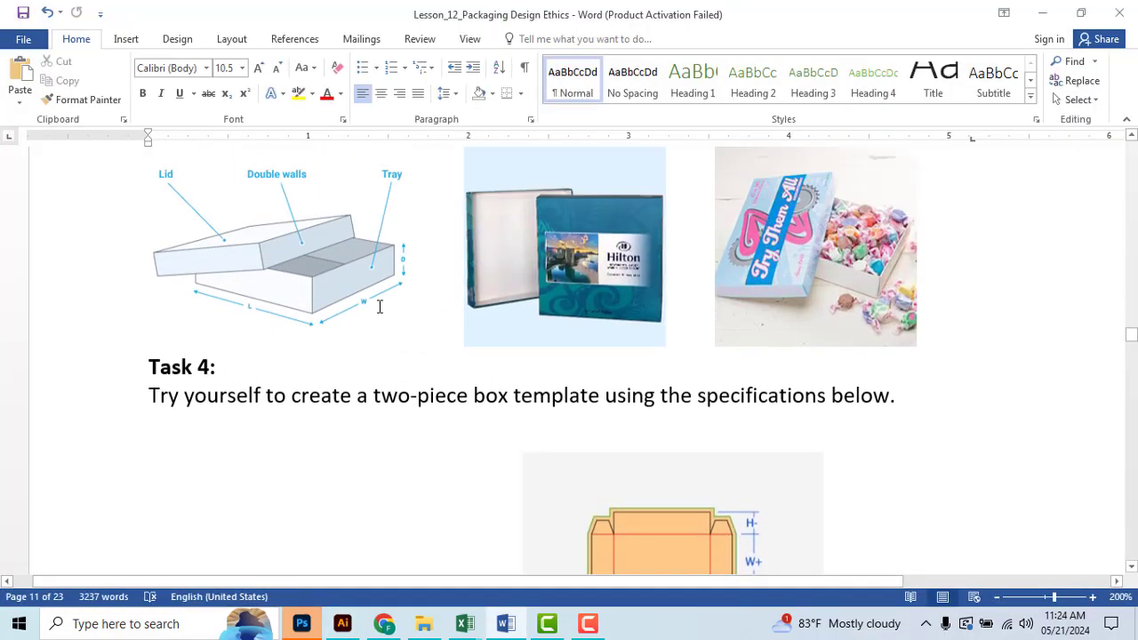
scroll(380, 300, "up", 3)
scroll(294, 514, "down", 1)
scroll(279, 510, "down", 2)
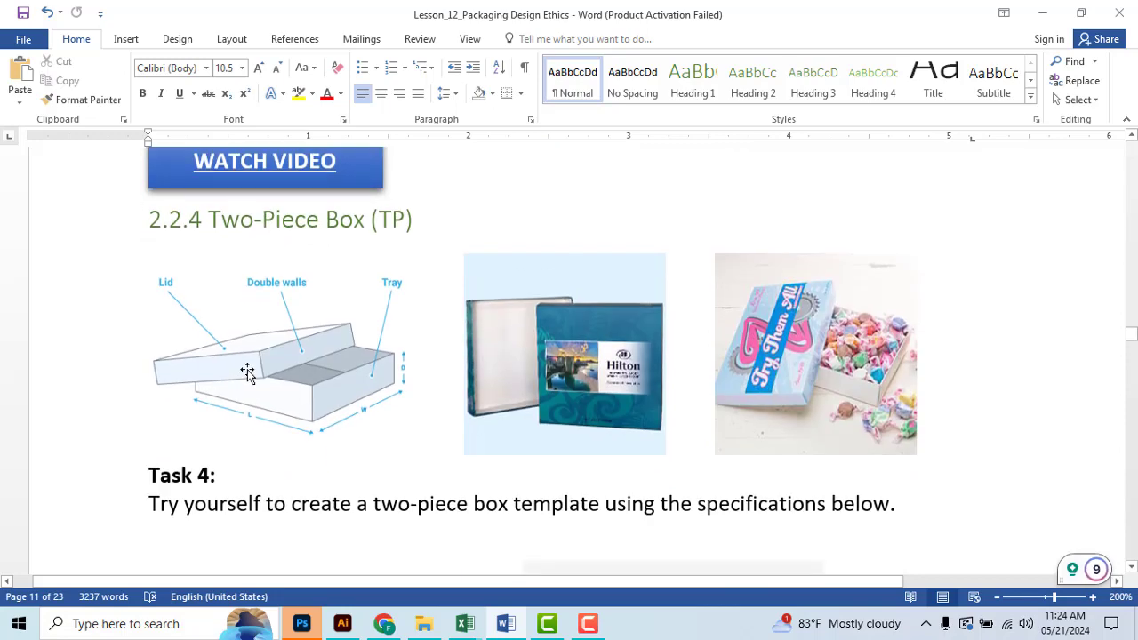
scroll(284, 348, "down", 1)
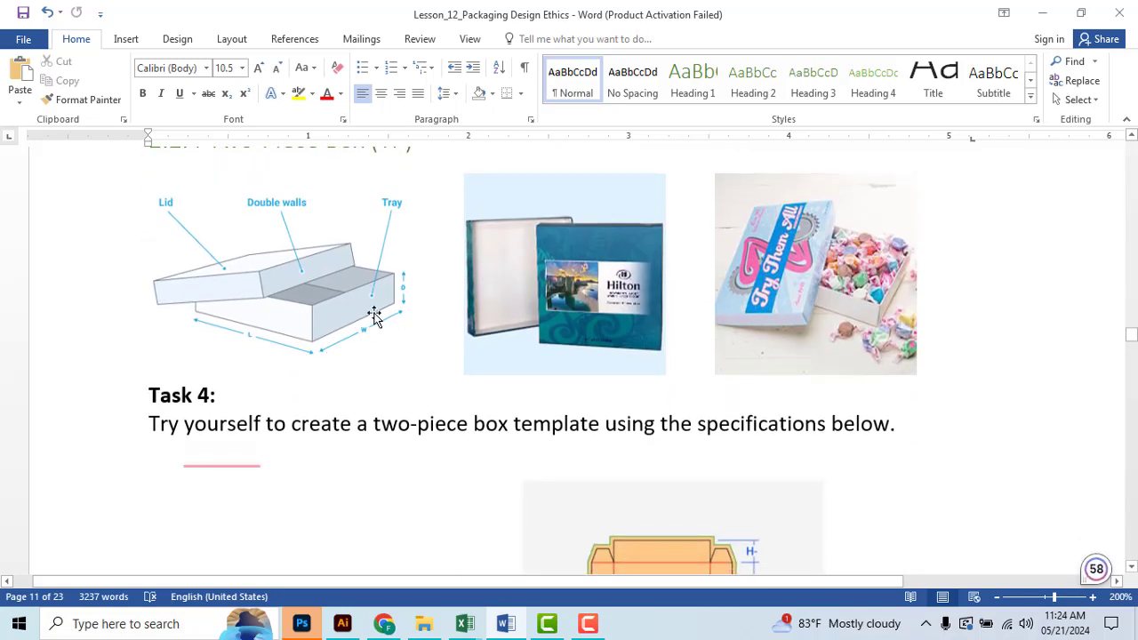
key("alt+Tab")
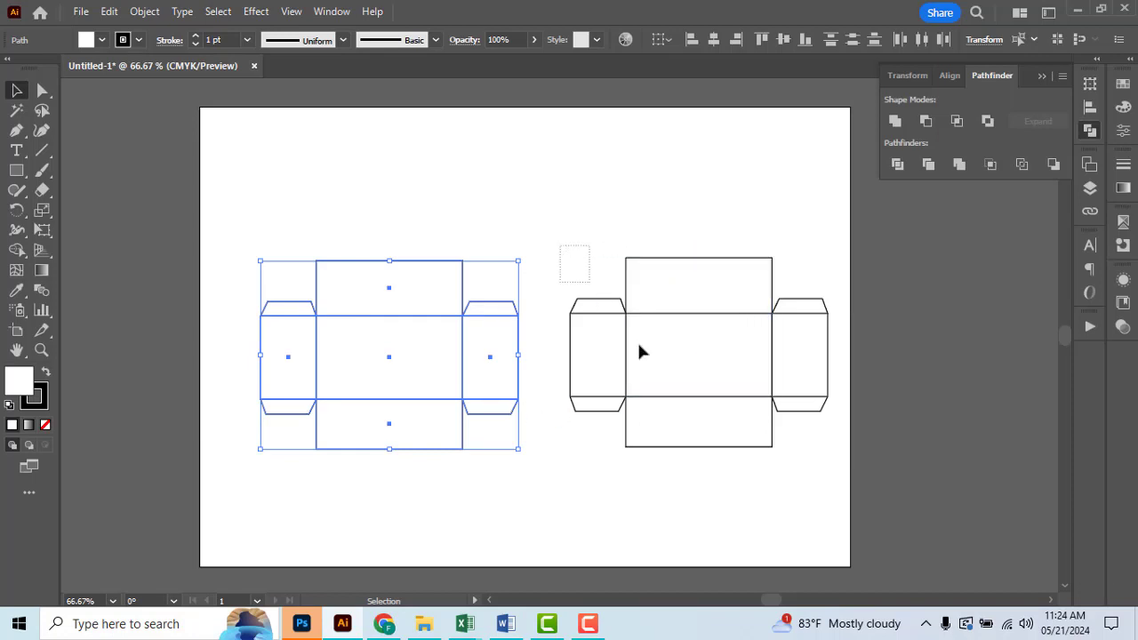
Marquee-select the right box net and nudge it slightly left and down
left_click_drag(556, 242, 827, 489)
left_click(725, 520)
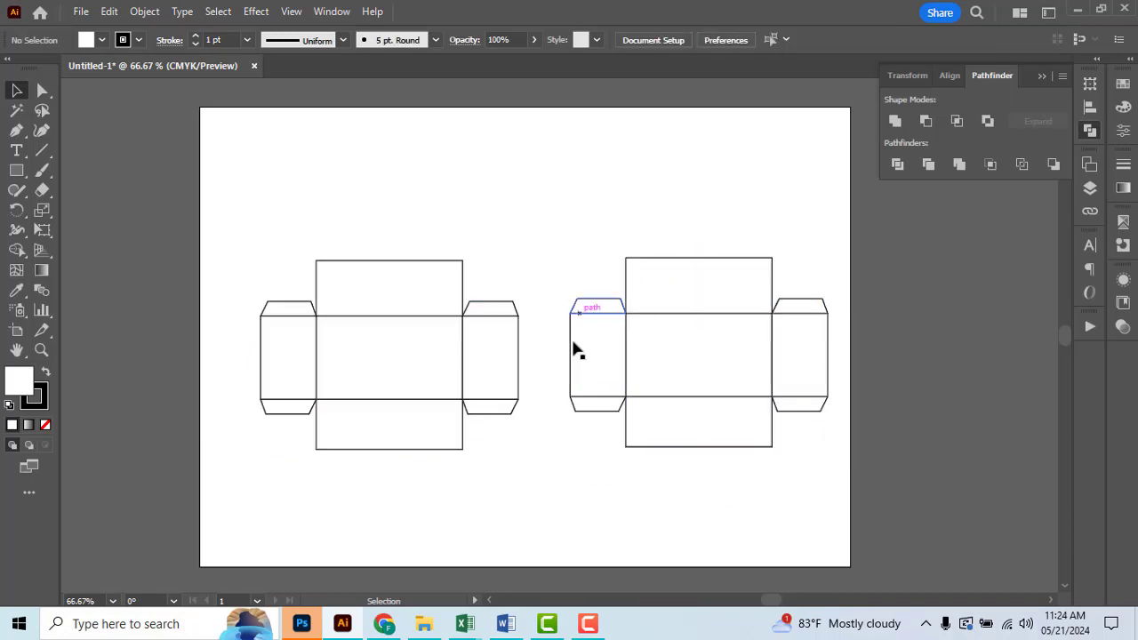
scroll(556, 402, "up", 2)
scroll(320, 325, "down", 2)
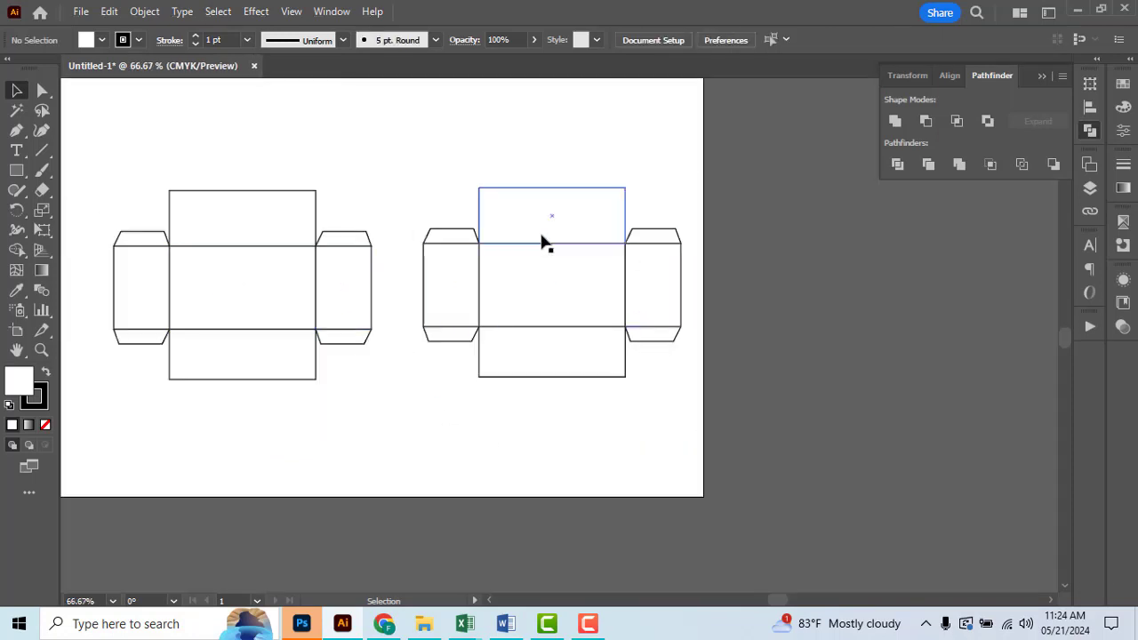
left_click_drag(466, 222, 664, 399)
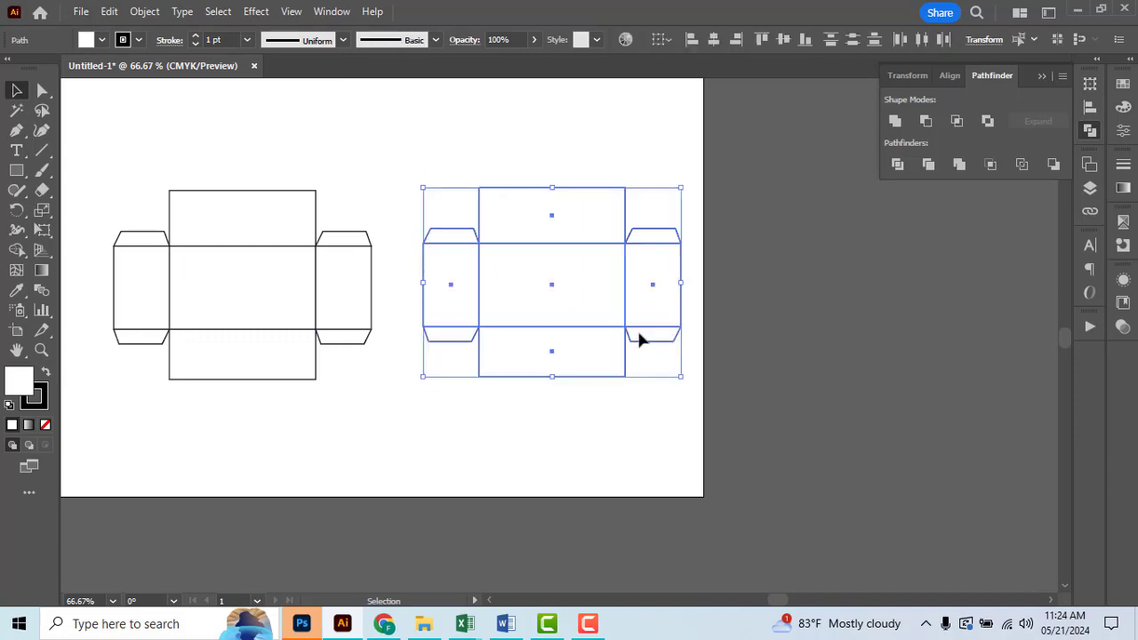
left_click_drag(637, 332, 633, 335)
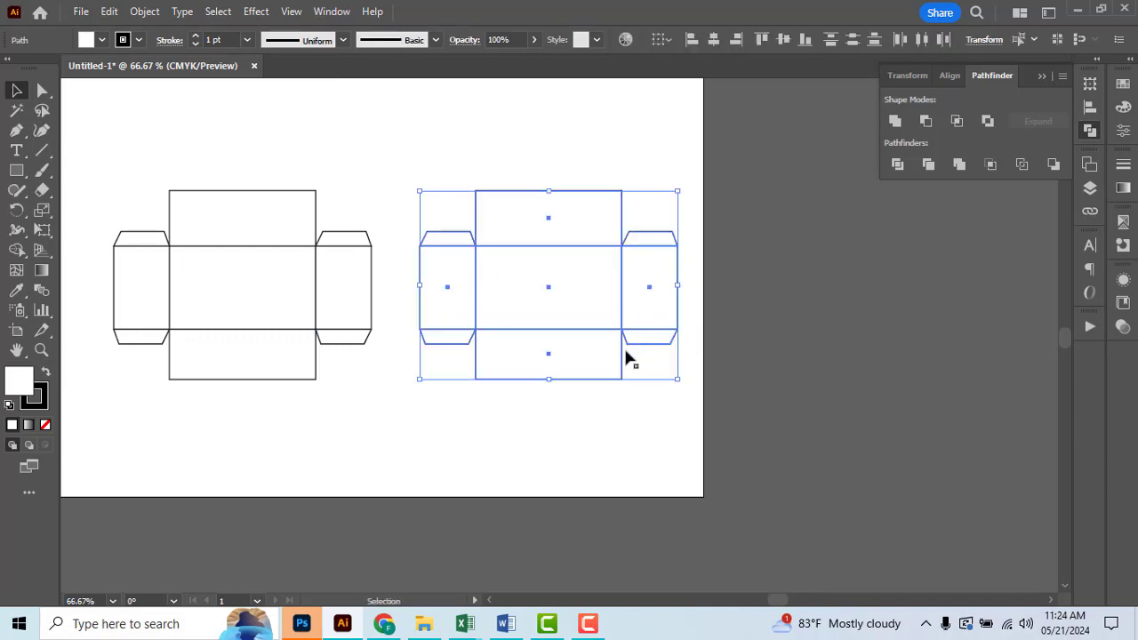
left_click(548, 424)
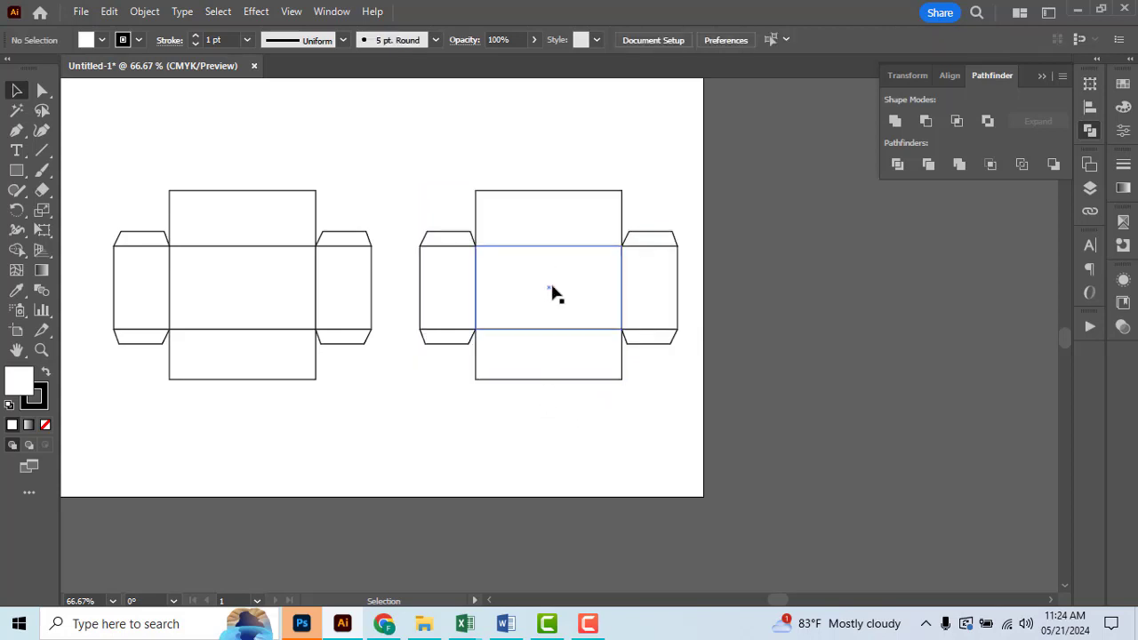
scroll(551, 293, "up", 2)
scroll(503, 269, "down", 1)
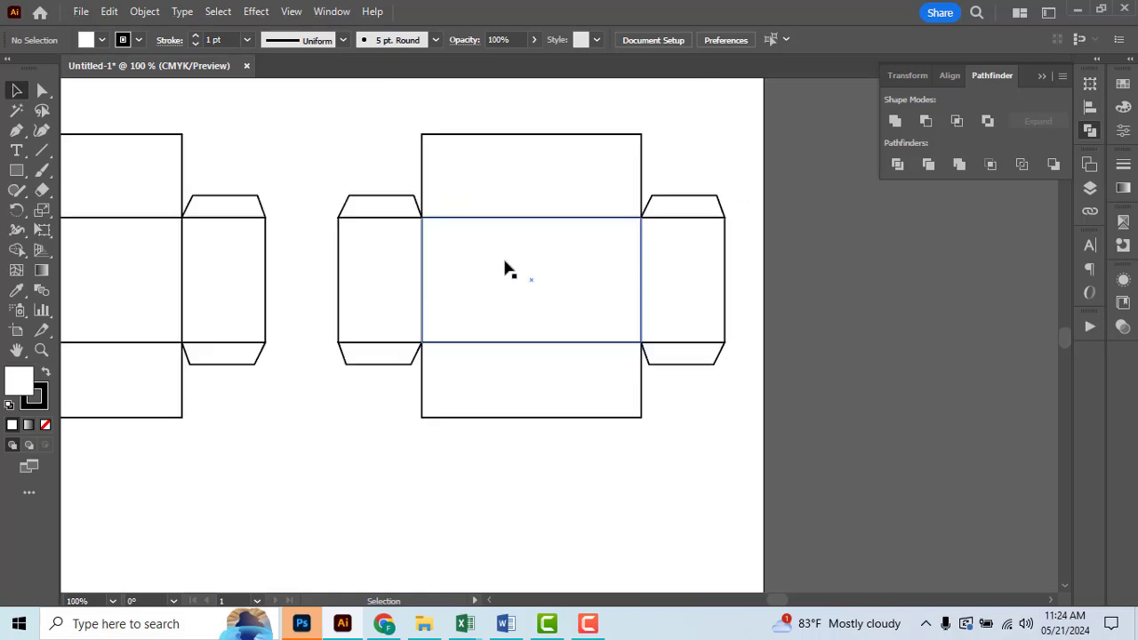
Turn on Constrain Width/Height and narrow the centre panel to 64.802 mm wide
left_click(507, 273)
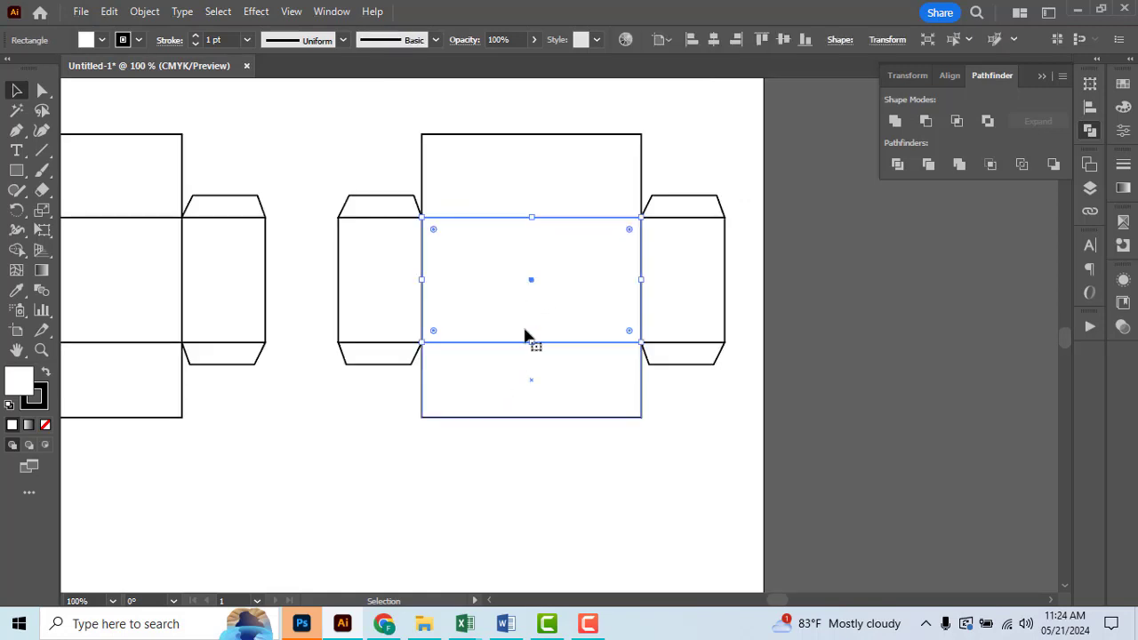
left_click(1091, 83)
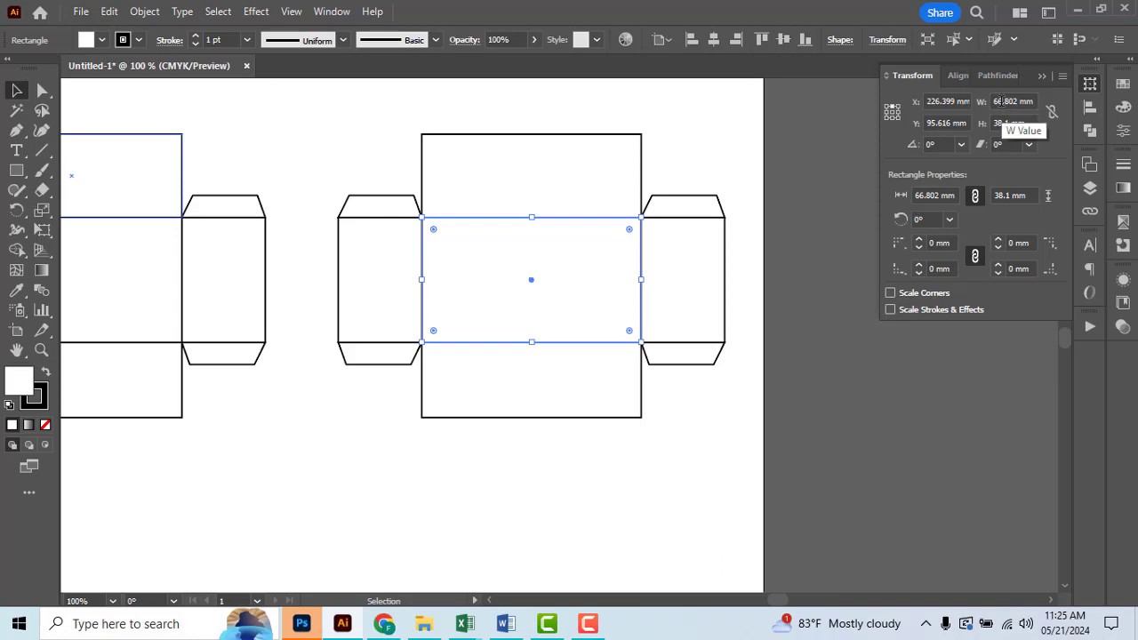
double_click(991, 102)
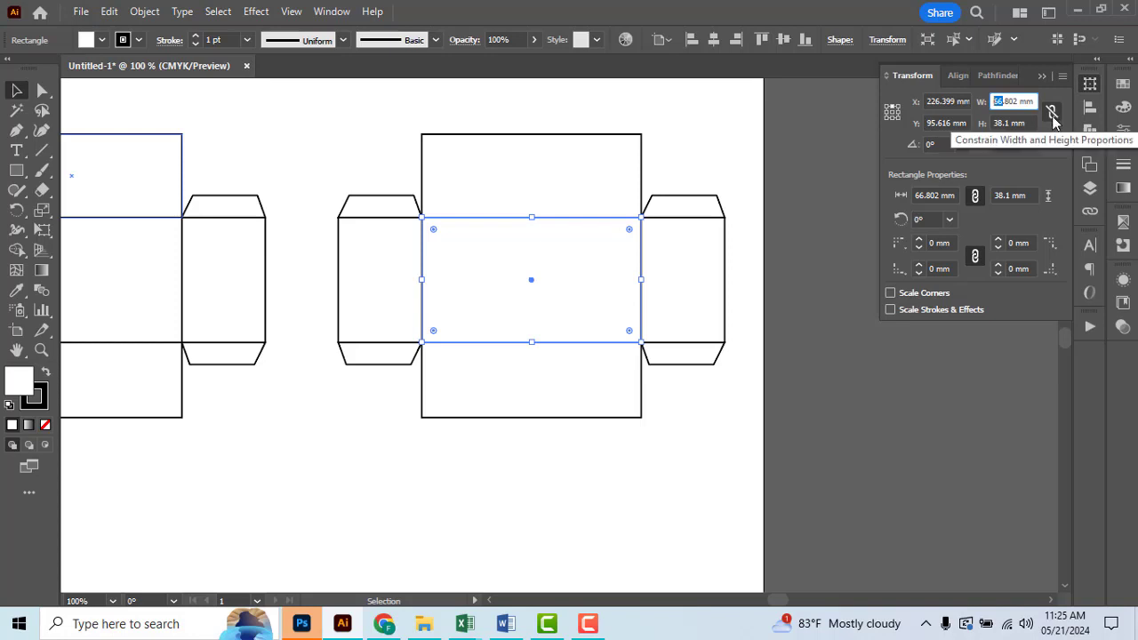
left_click(1052, 112)
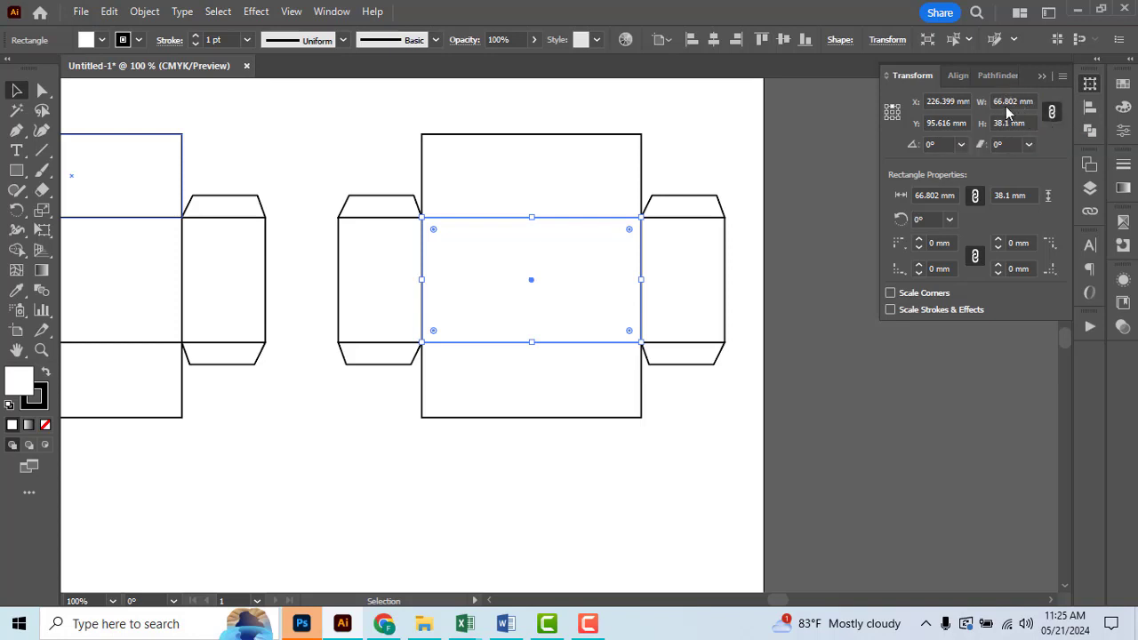
left_click(1002, 103)
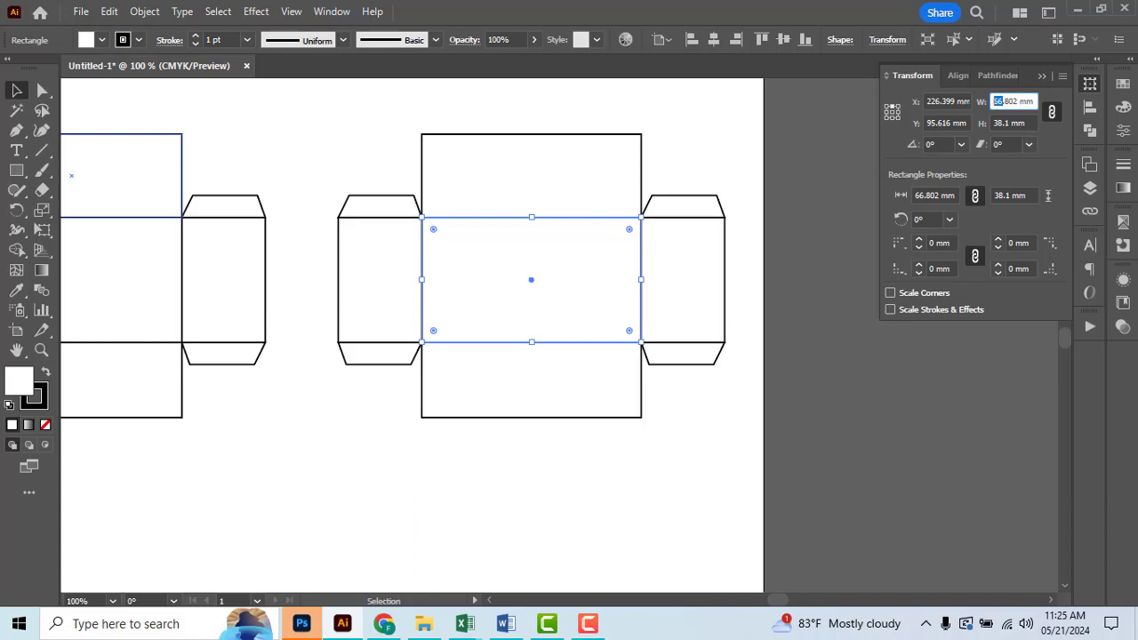
type("6")
key("Tab")
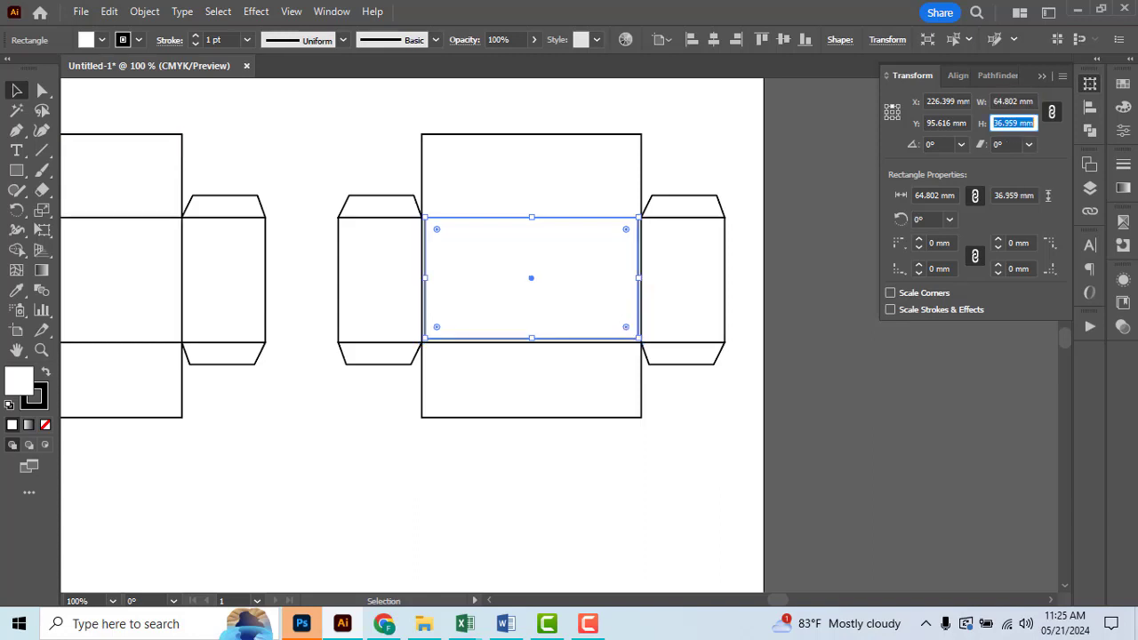
left_click(724, 422)
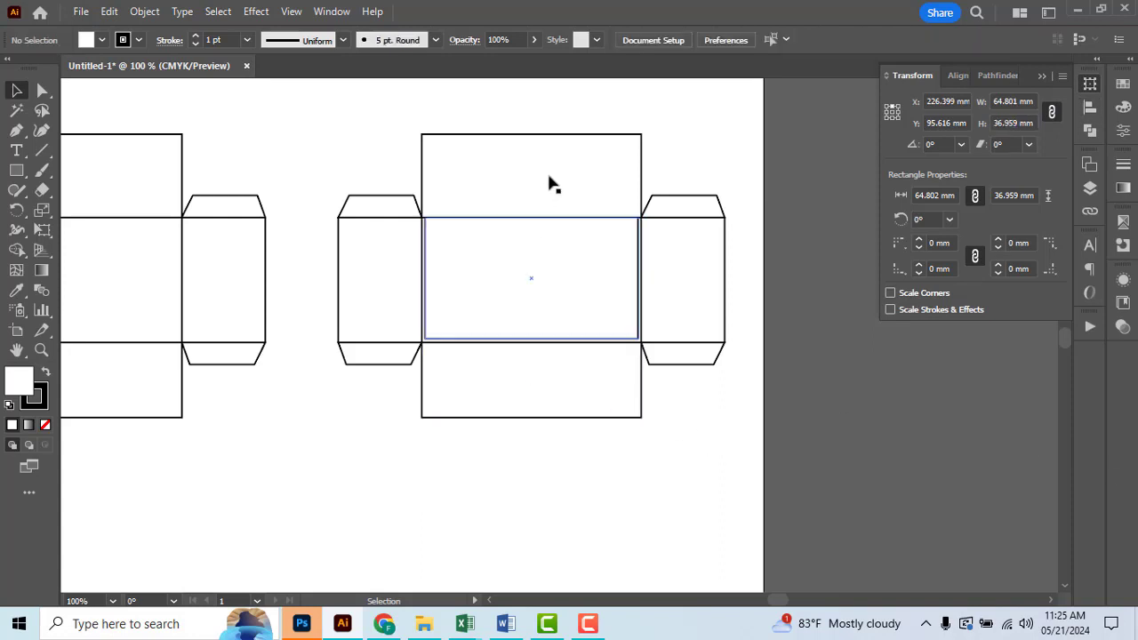
scroll(503, 214, "up", 1)
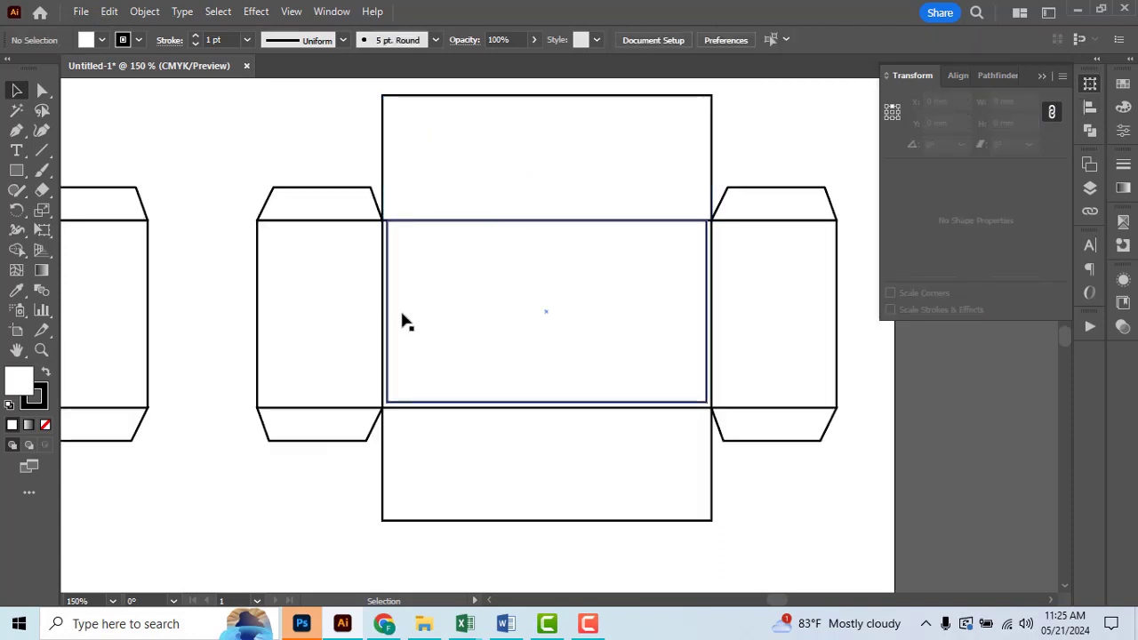
left_click_drag(395, 311, 390, 316)
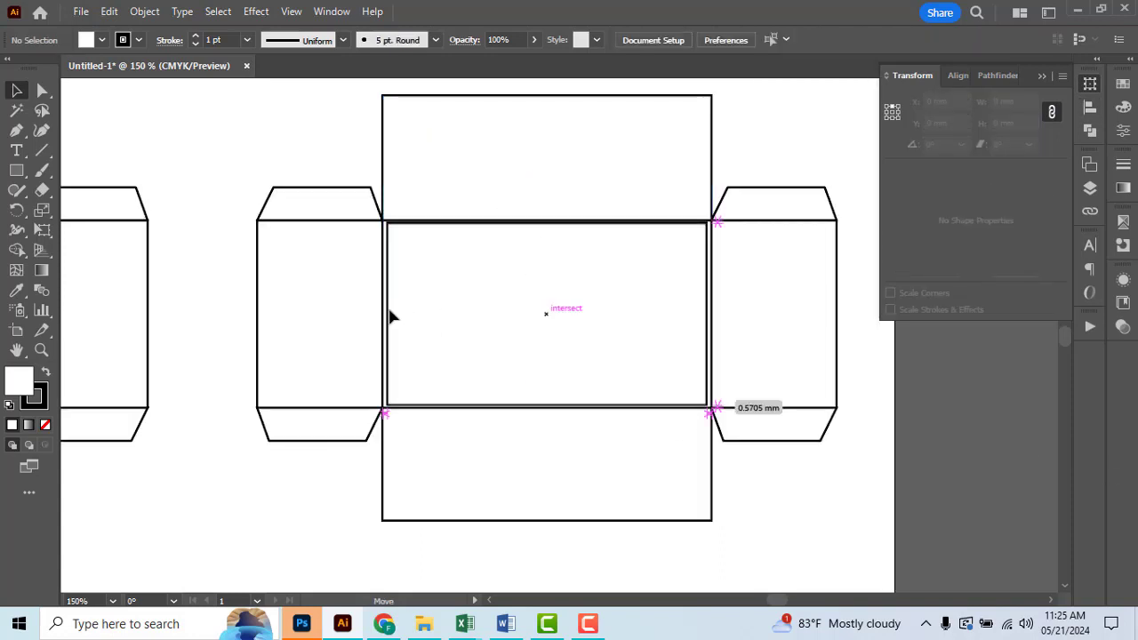
Narrow the top panel to 64.802 mm and seat it on the centre panel's top edge
left_click(384, 153)
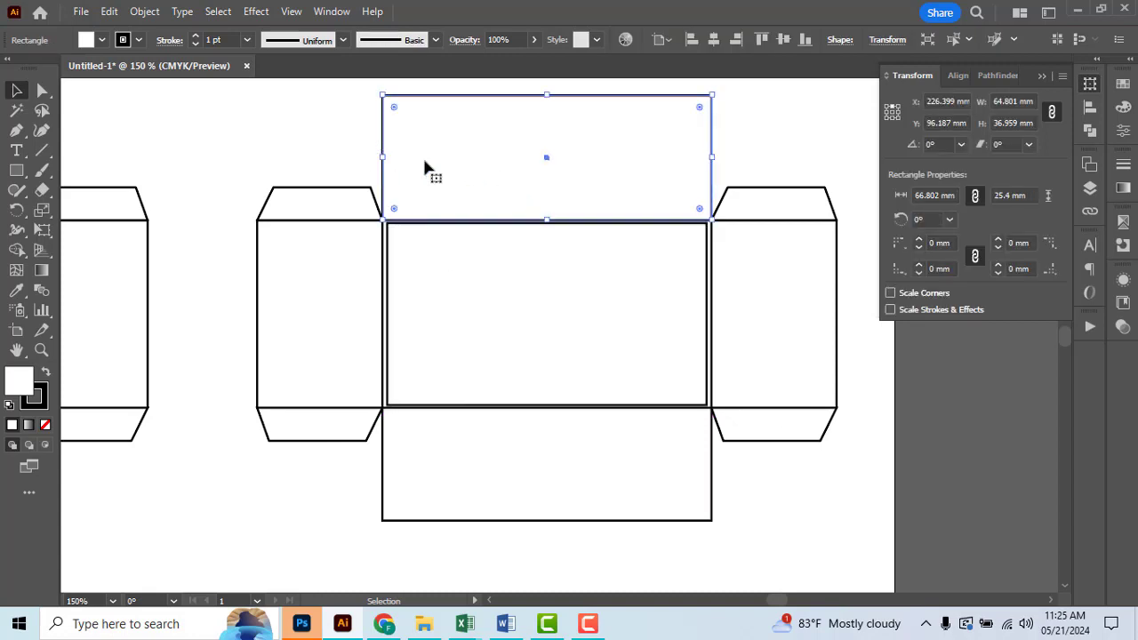
left_click(1003, 100)
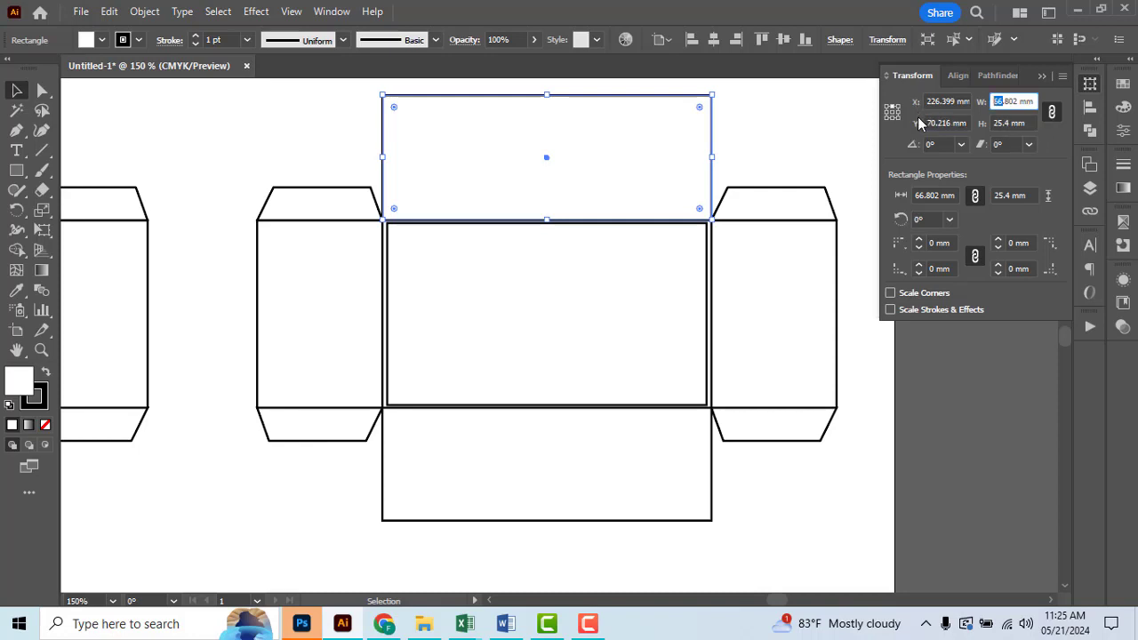
type("64.802")
key("Tab")
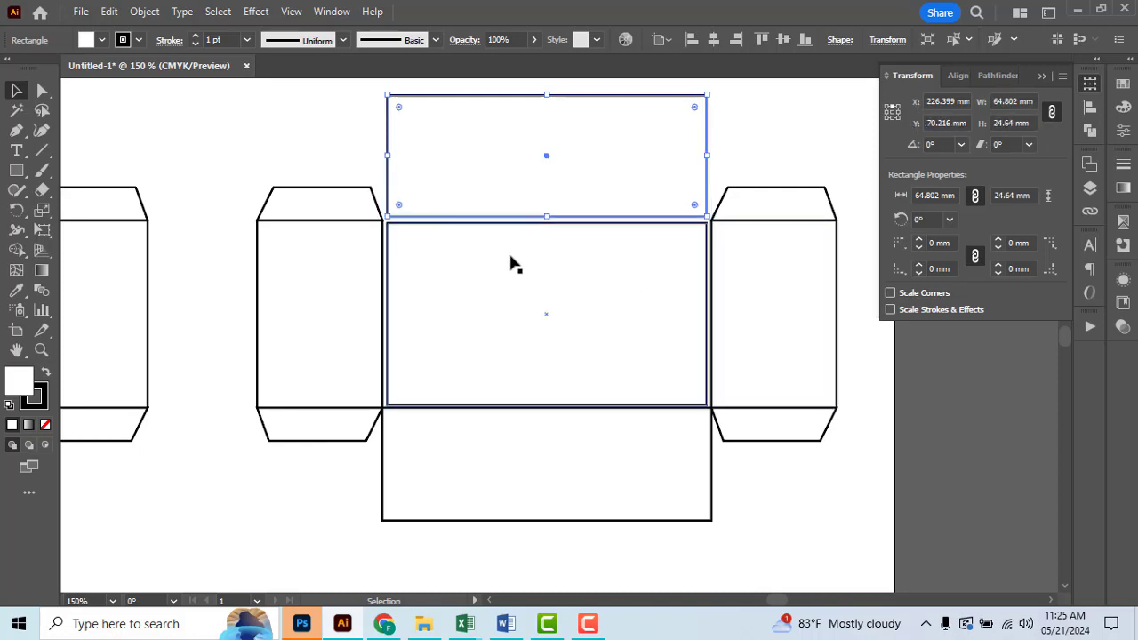
scroll(466, 236, "up", 2, "alt")
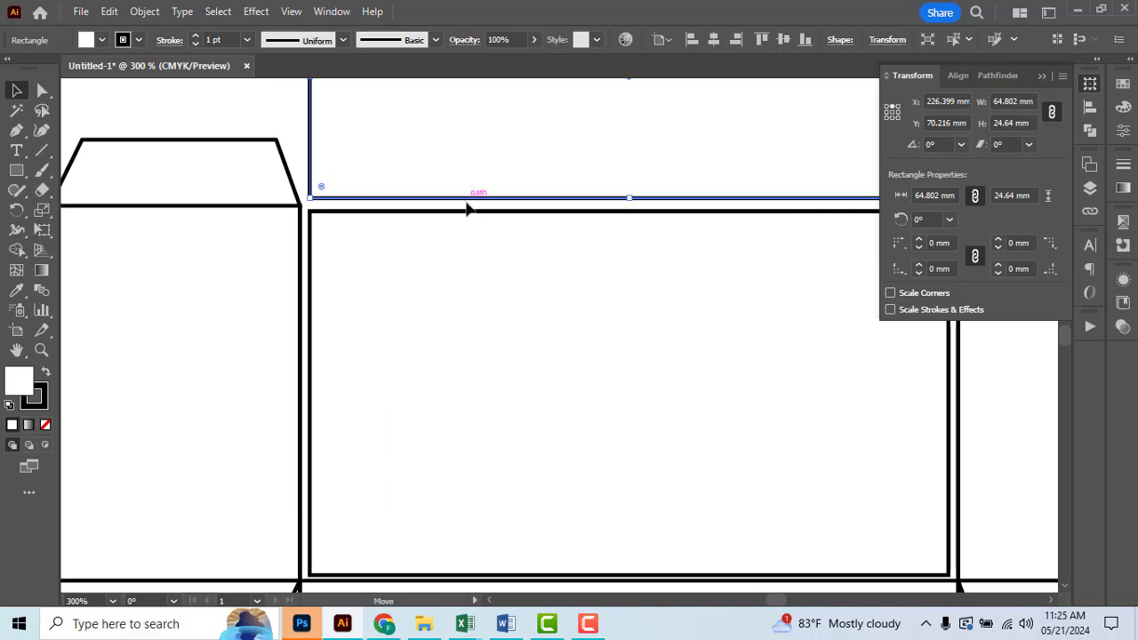
left_click_drag(466, 207, 468, 217)
scroll(466, 217, "down", 2, "alt")
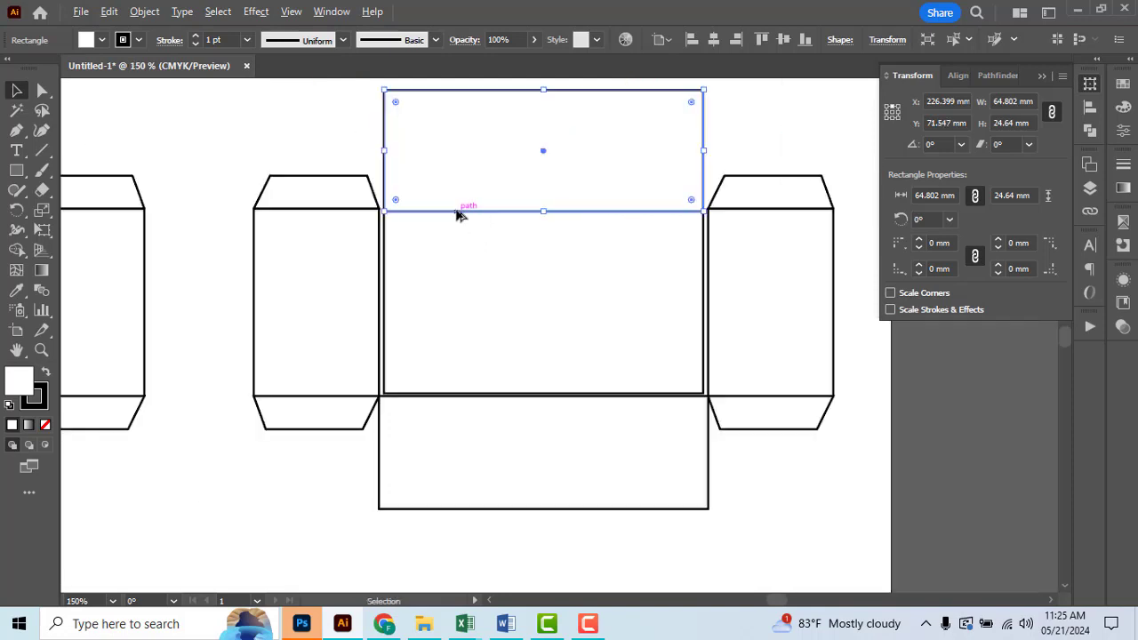
left_click(837, 340)
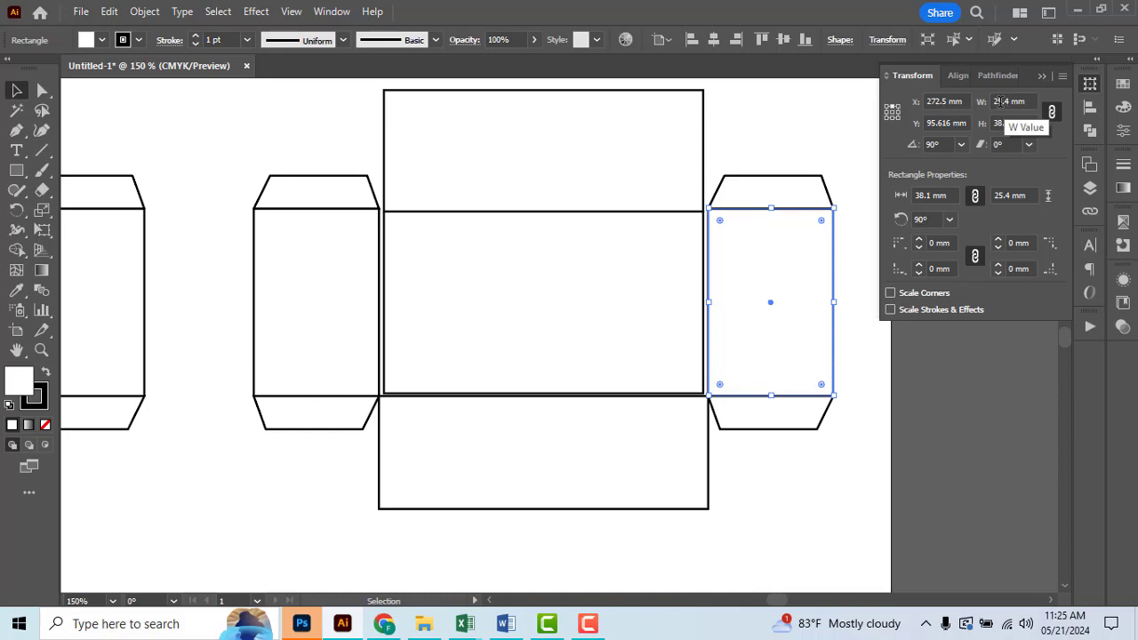
Set the right side panel's width to 23.4 mm and butt it against the centre panel
double_click(1003, 102)
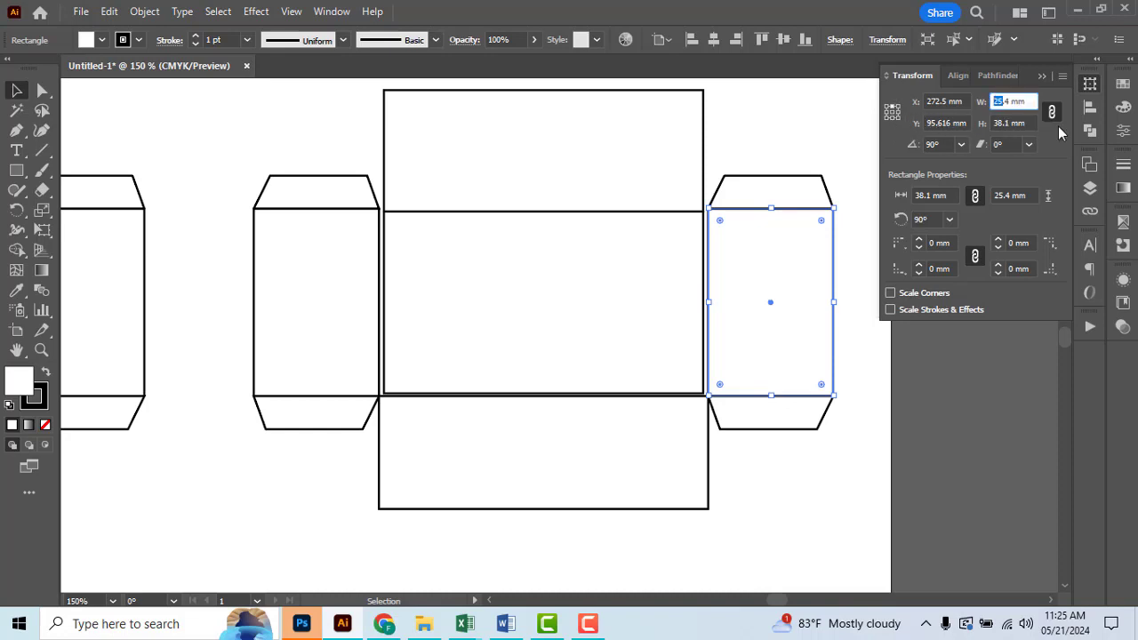
type("23.4")
key("Return")
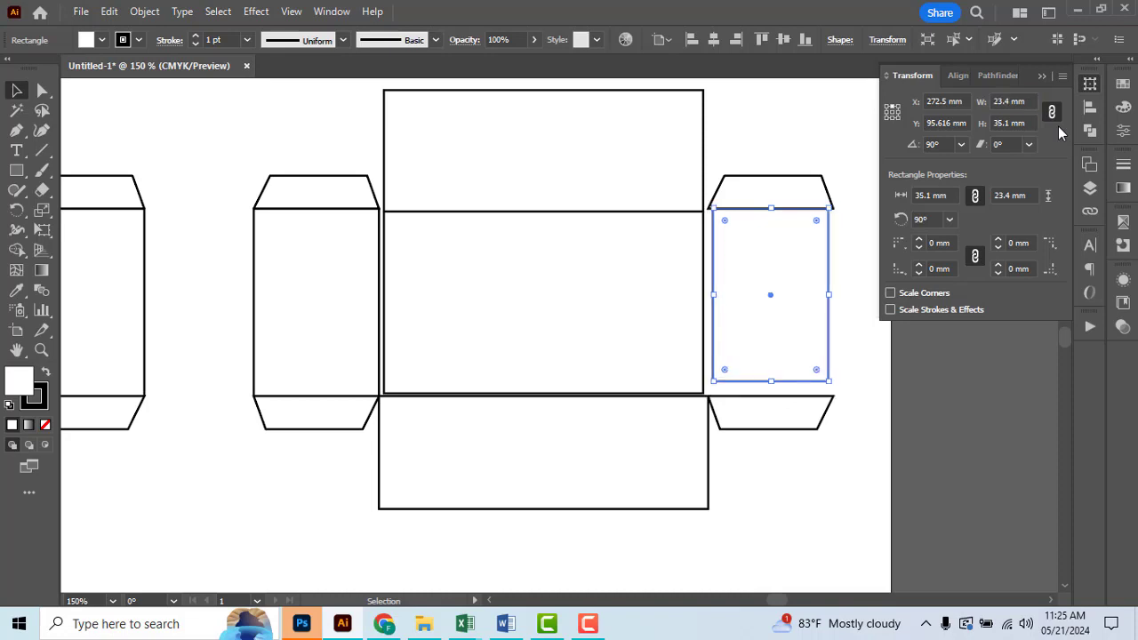
scroll(694, 282, "up", 1)
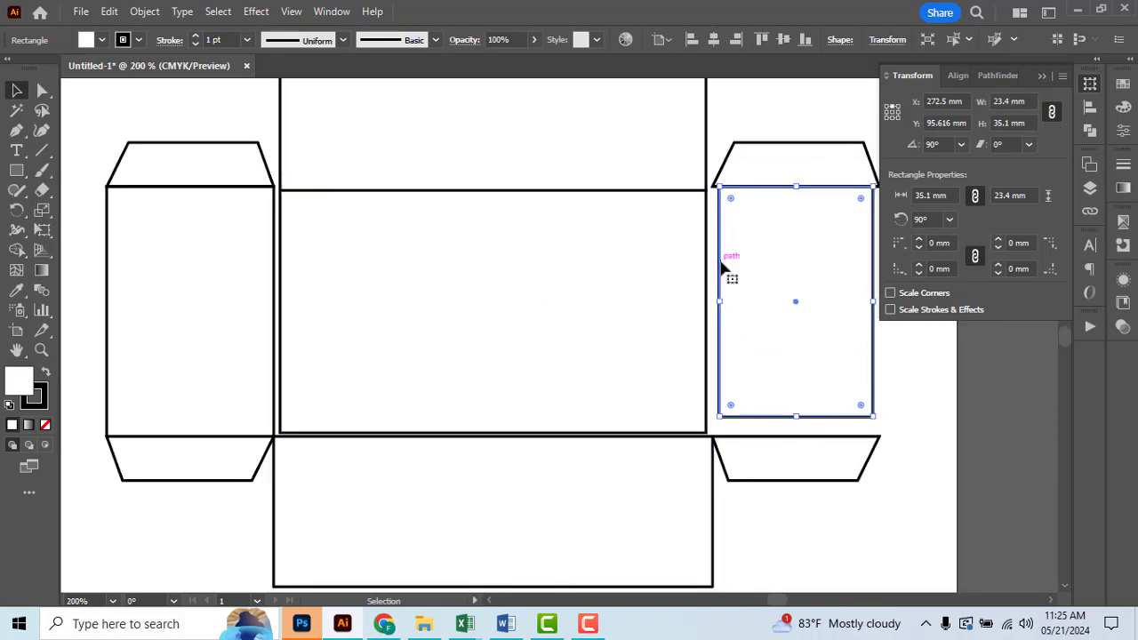
left_click_drag(722, 267, 710, 281)
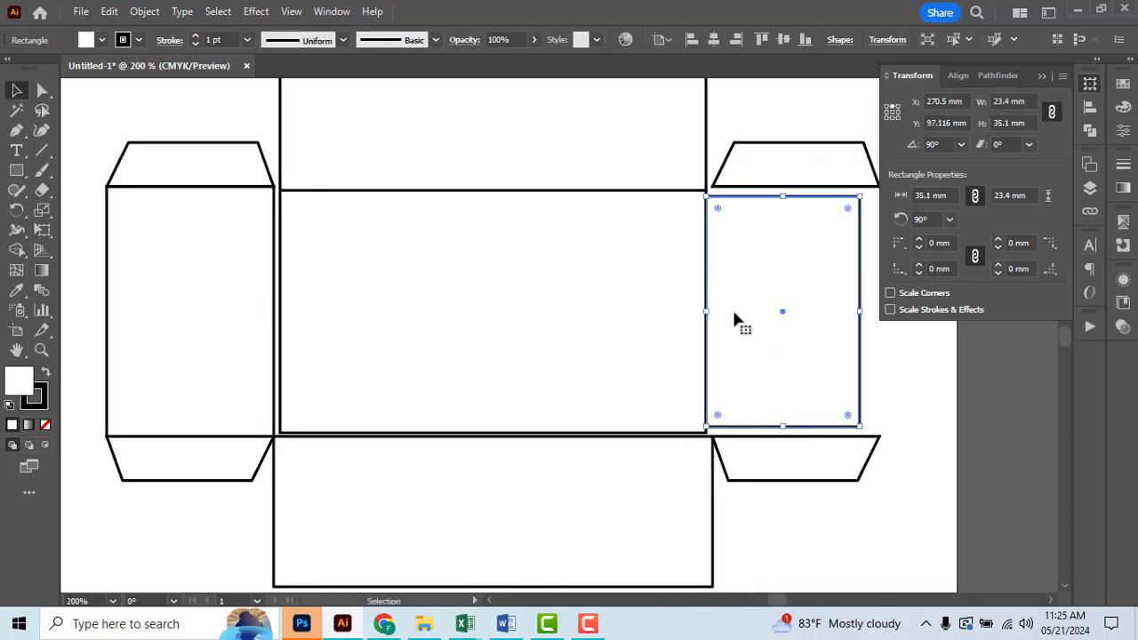
Stretch the right side panel down to 36.959 mm tall
scroll(752, 326, "down", 1)
scroll(778, 402, "up", 1)
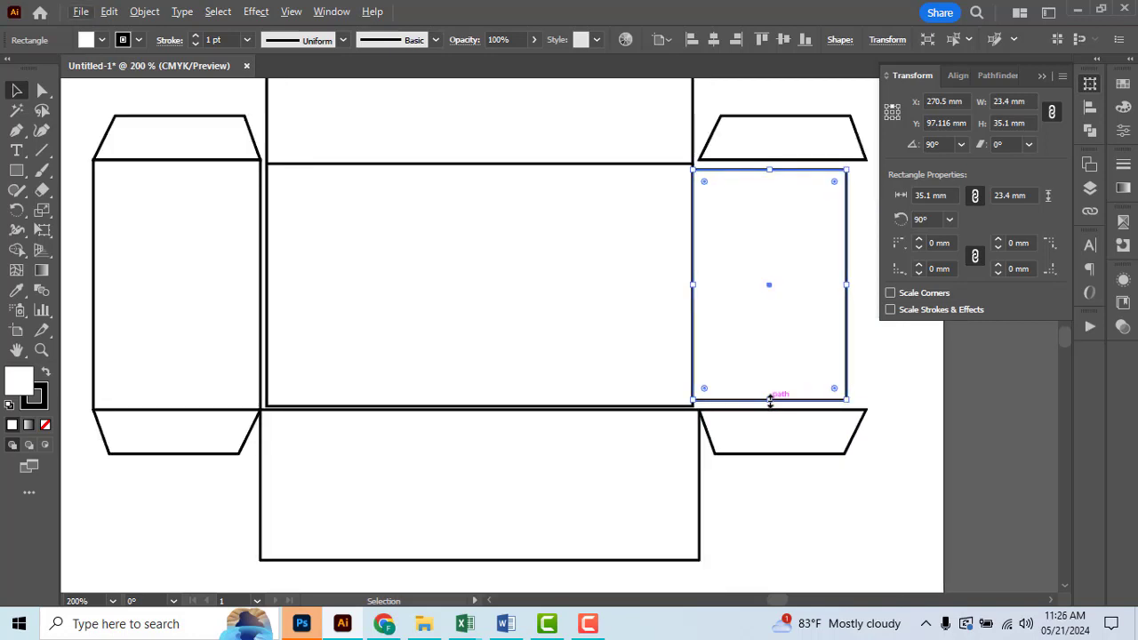
left_click_drag(770, 401, 770, 413)
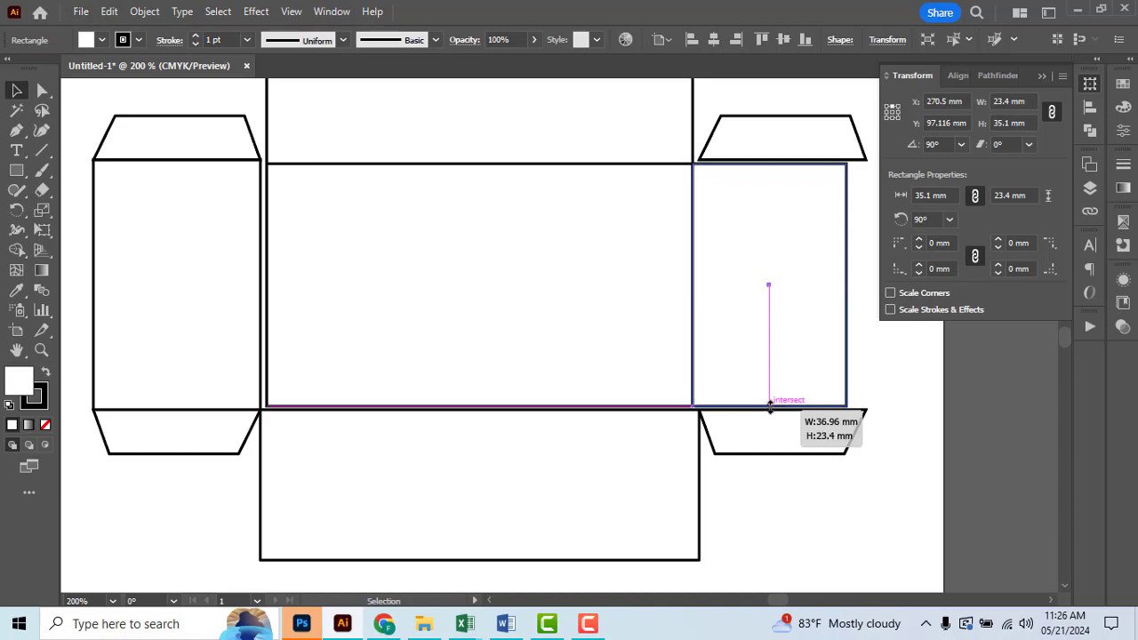
scroll(551, 309, "down", 2)
Compare the tray's centre panel dimensions with the left net's middle panel
left_click(648, 409)
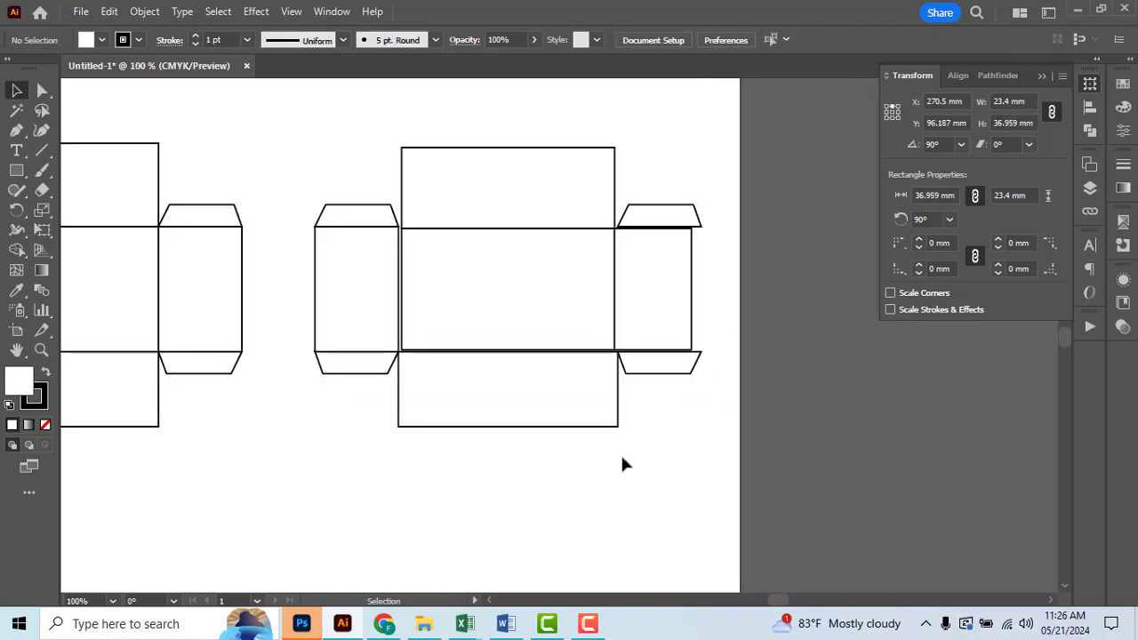
left_click_drag(621, 453, 706, 462)
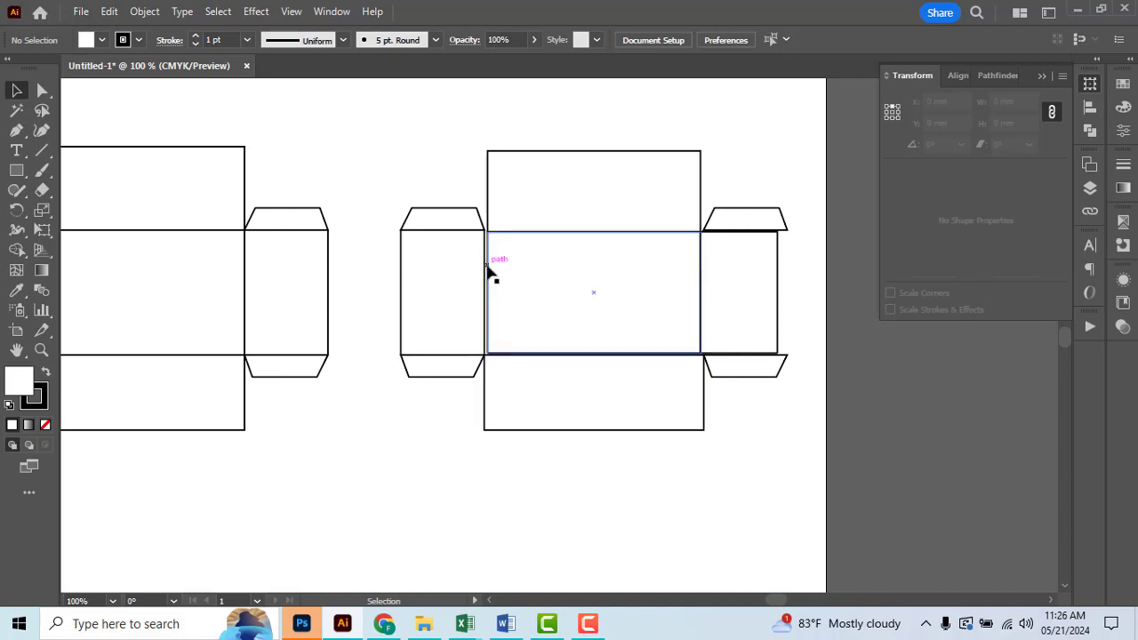
left_click(488, 271)
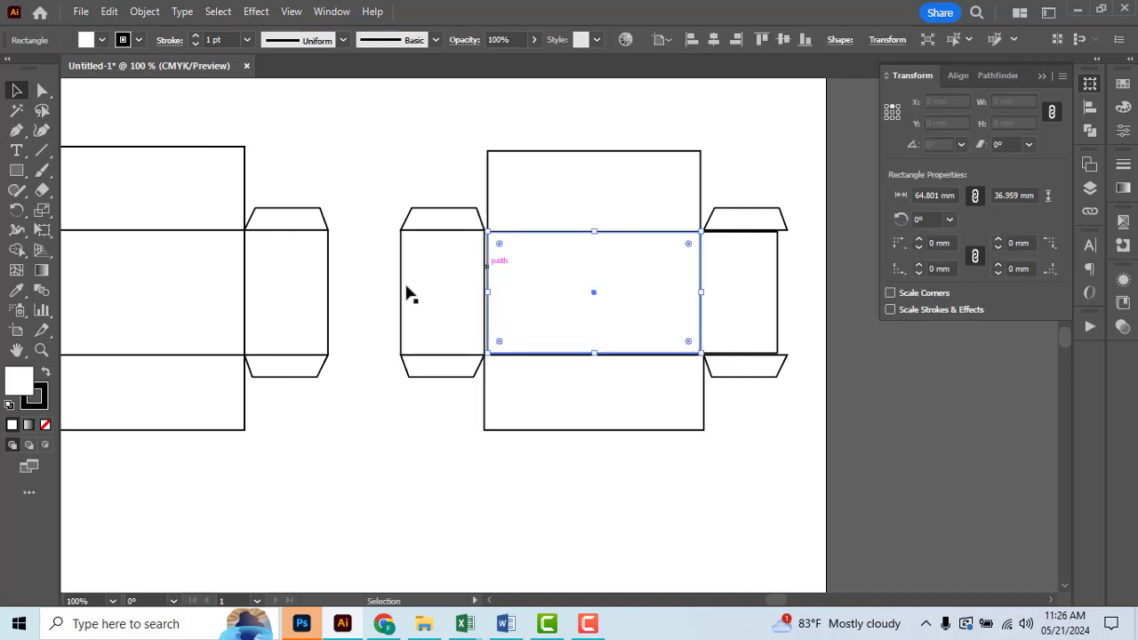
left_click(239, 307)
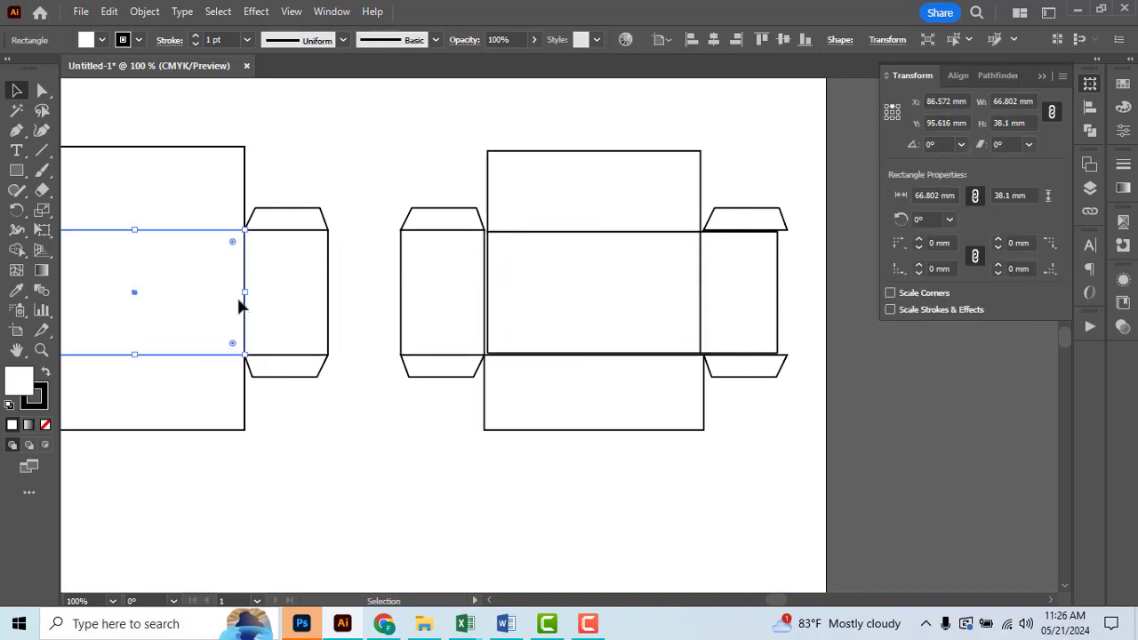
left_click(566, 307)
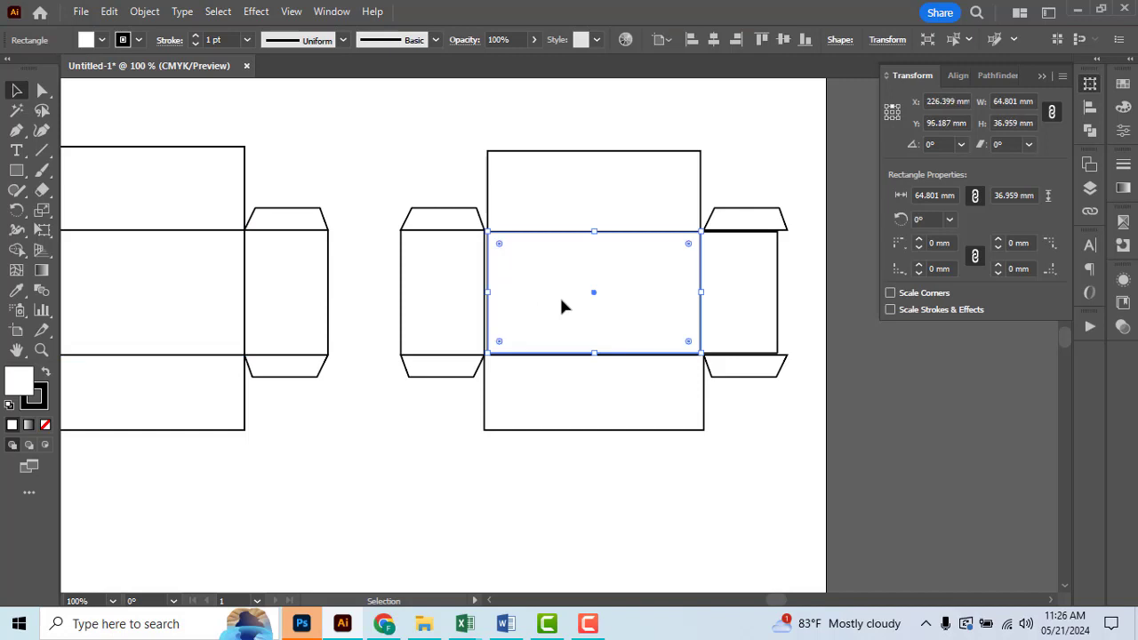
left_click(172, 305)
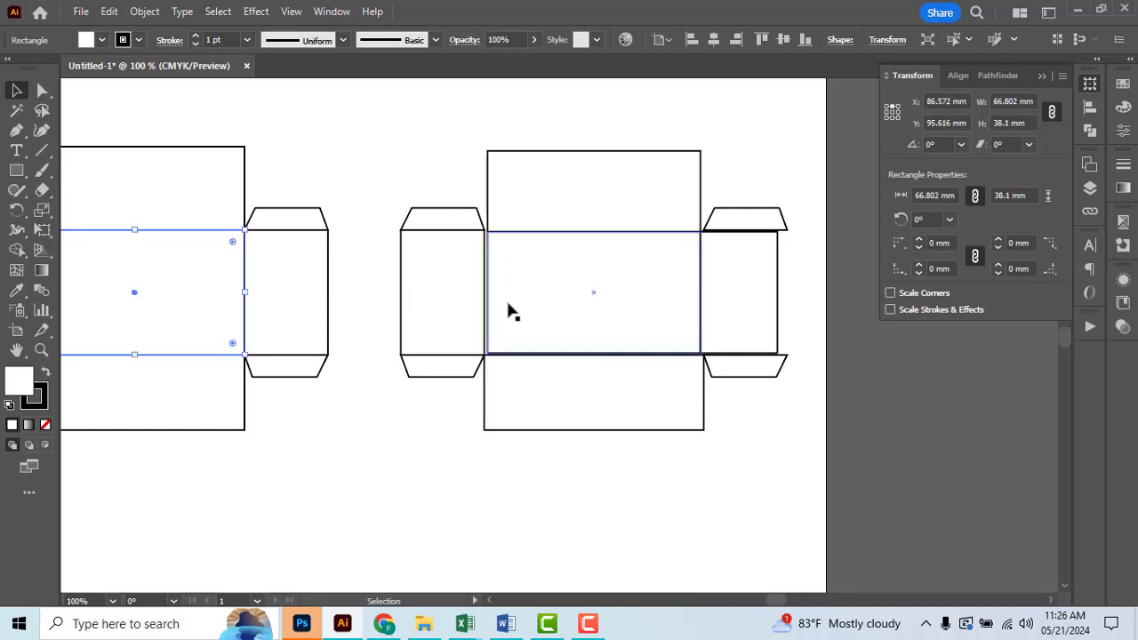
left_click(770, 450)
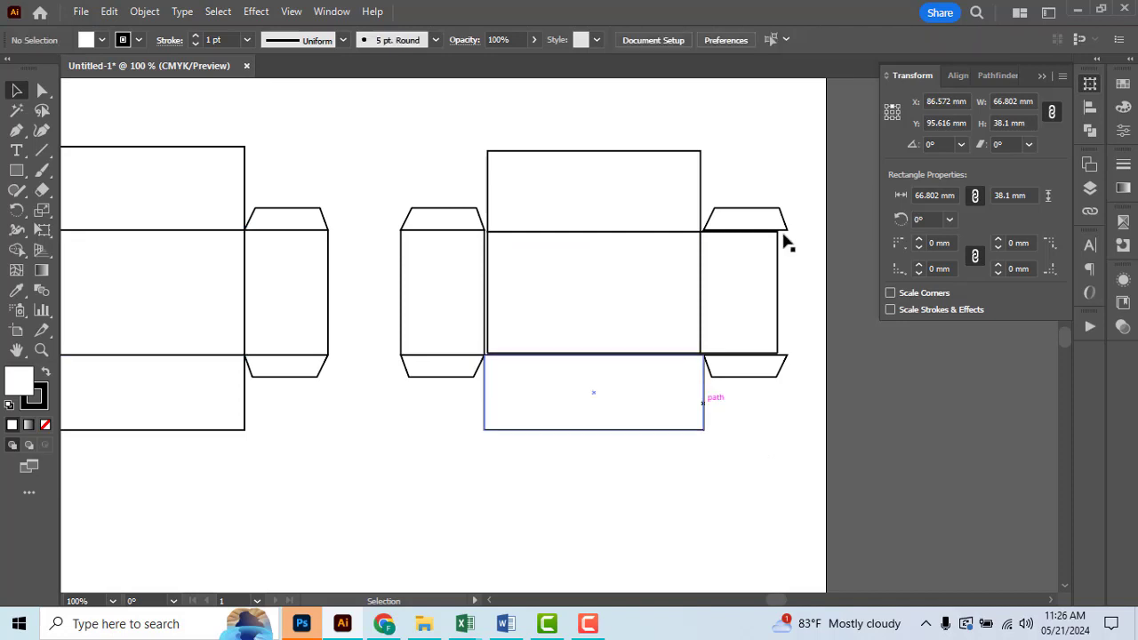
scroll(766, 267, "up", 1)
scroll(444, 307, "down", 1)
Delete the top and bottom side flaps, keeping the bottom panel
left_click(317, 227)
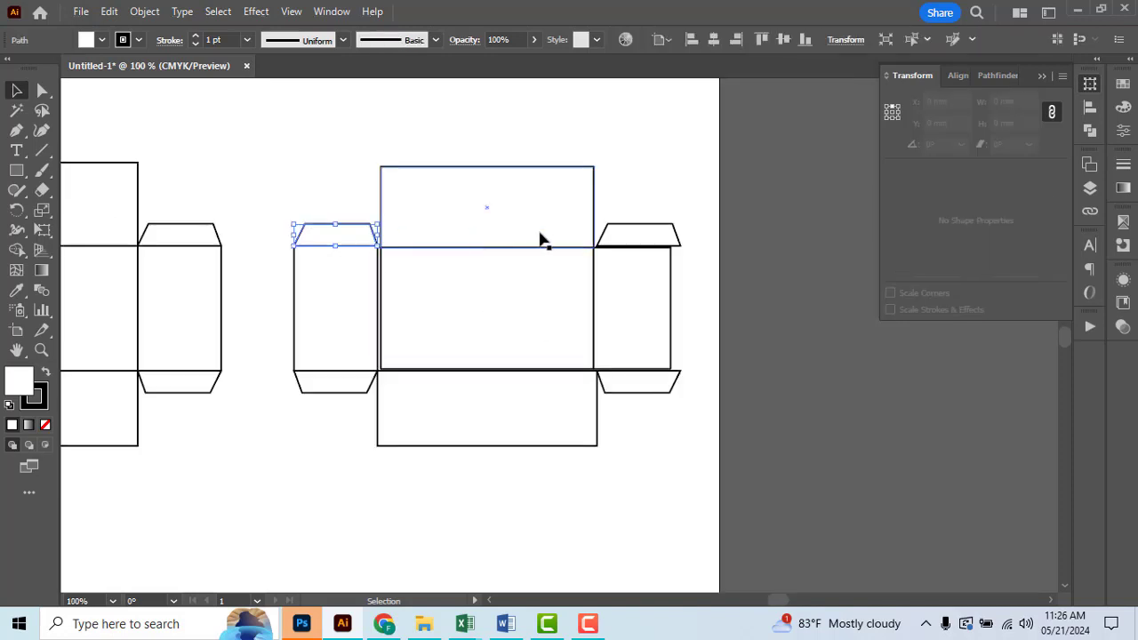
left_click(663, 234, "shift")
key("Delete")
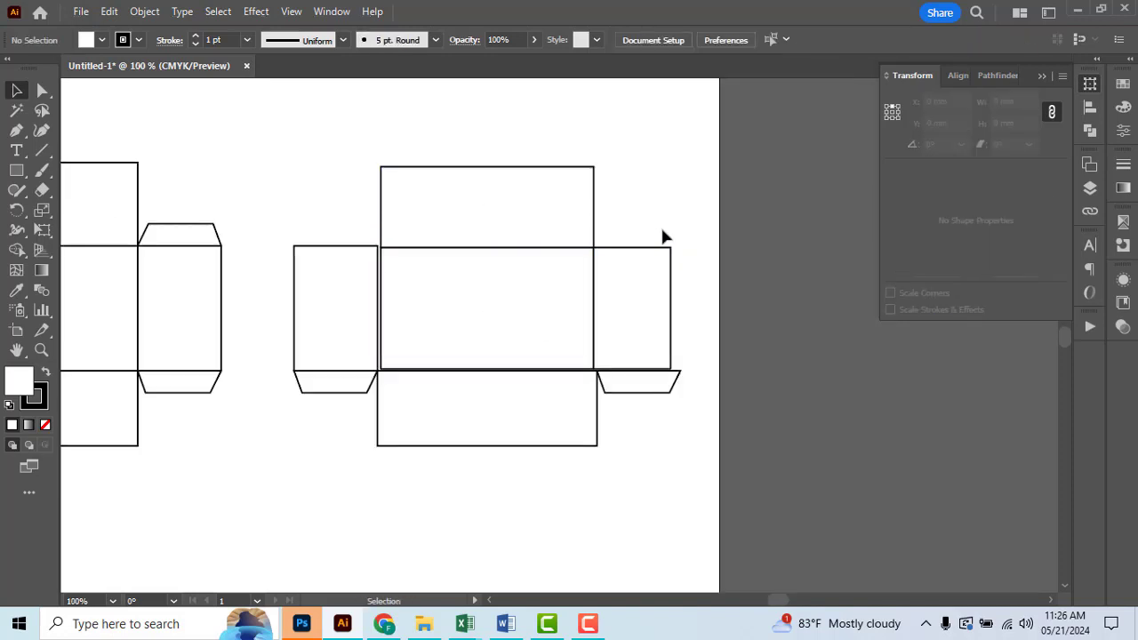
left_click_drag(658, 398, 305, 433)
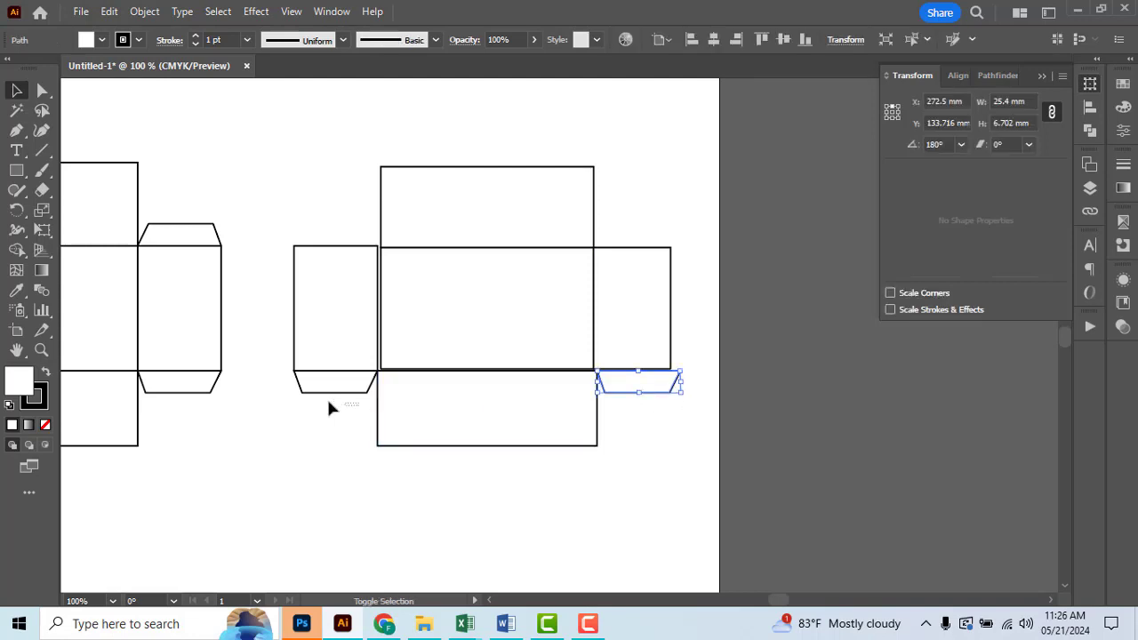
left_click(300, 388, "shift")
key("Delete")
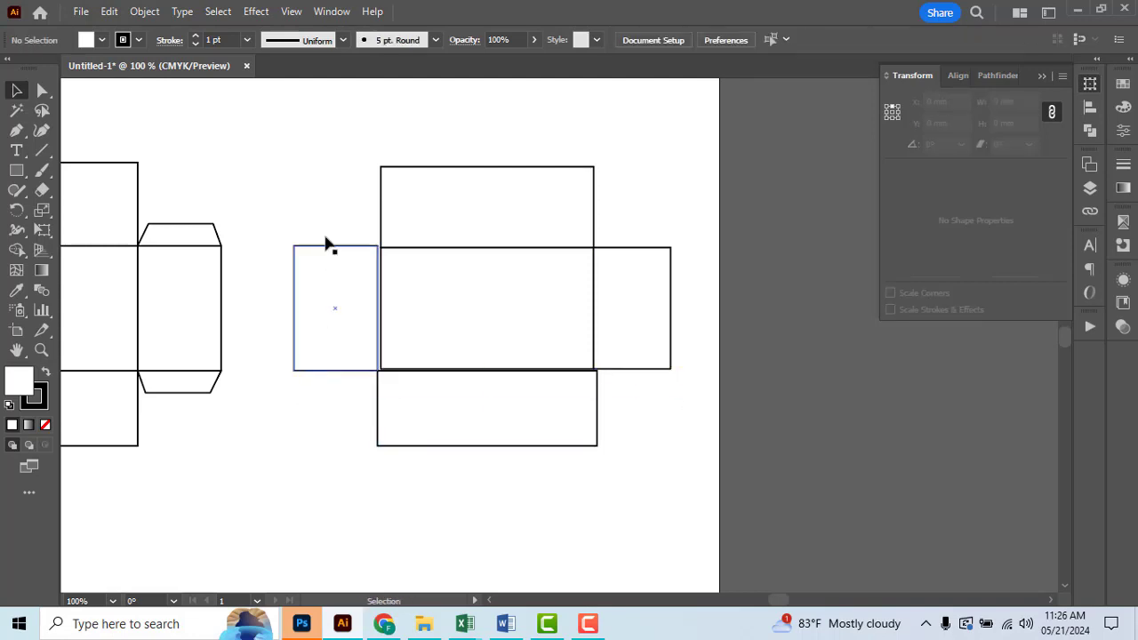
Delete the right net's left flap and bottom panel
scroll(327, 233, "up", 1)
left_click(335, 311)
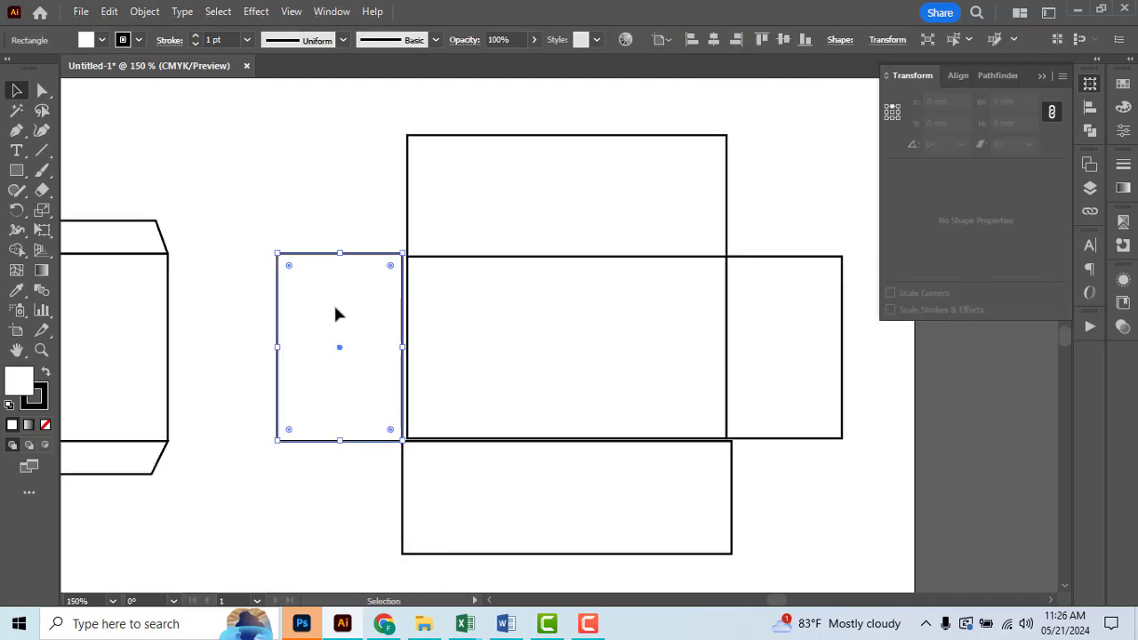
key("Delete")
left_click(490, 518)
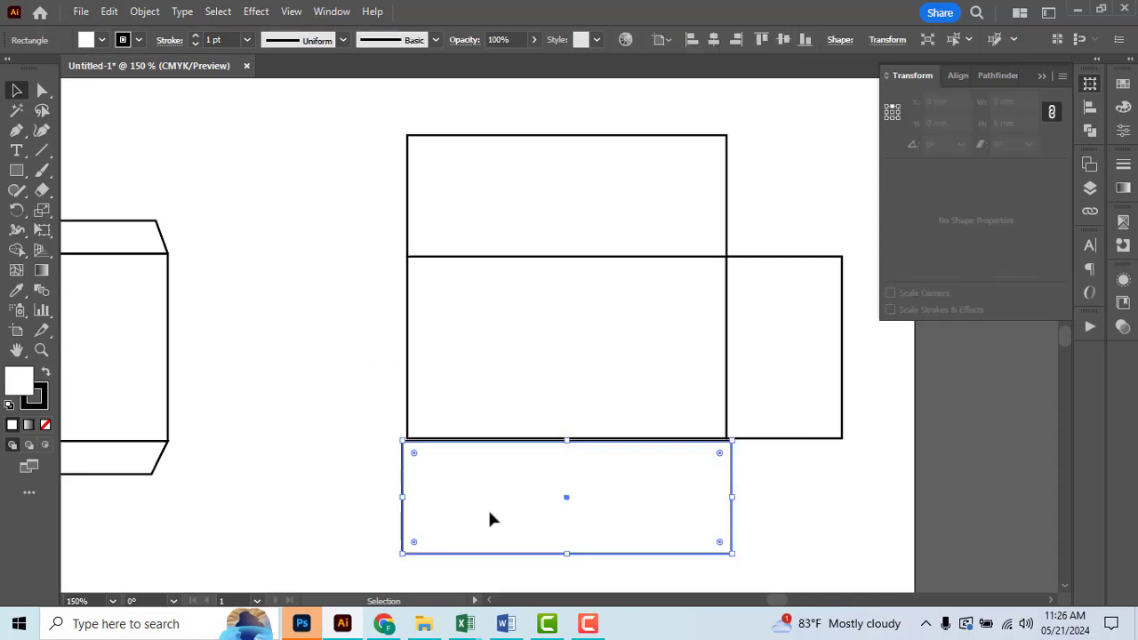
key("Delete")
Copy the top panel straight down to sit flush below the centre panel
key("ctrl+0")
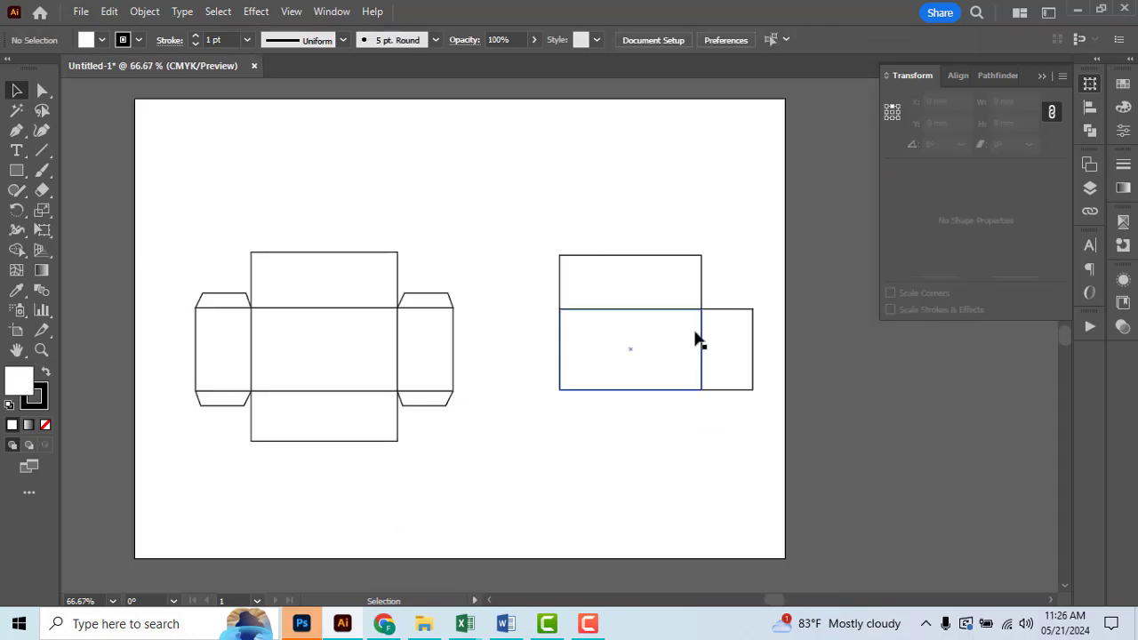
left_click(647, 305)
scroll(656, 334, "up", 2)
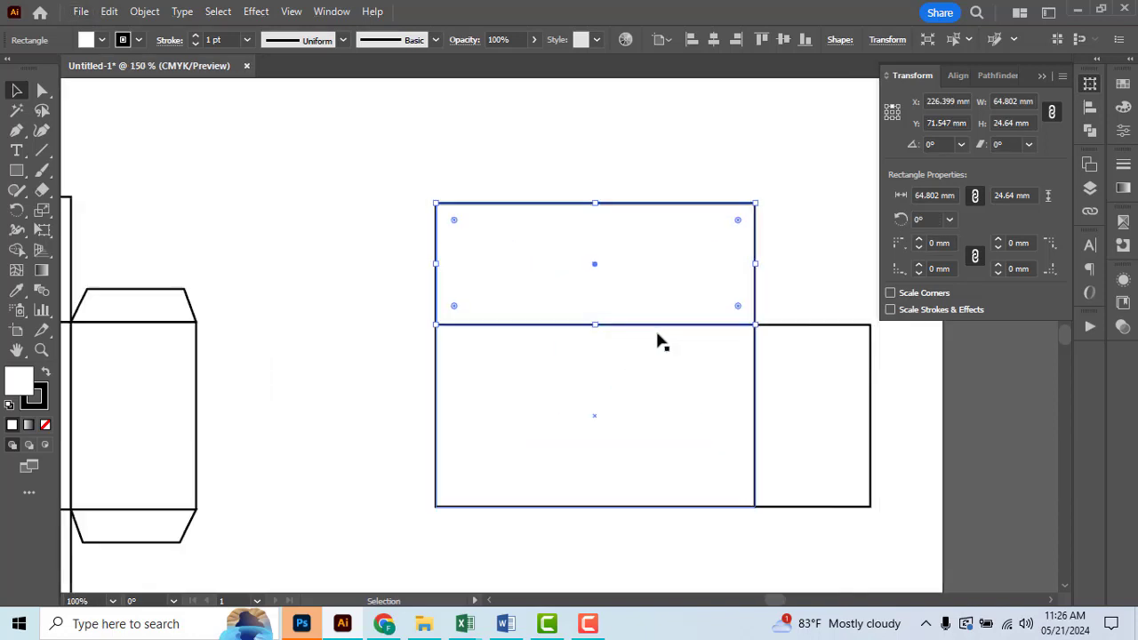
left_click_drag(656, 302, 655, 581)
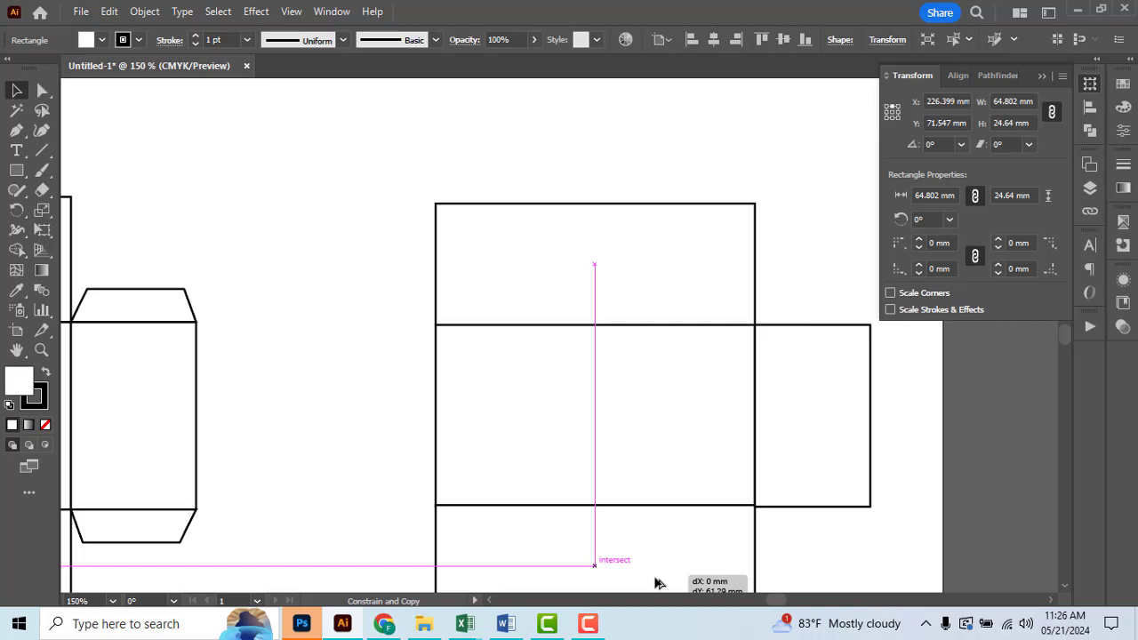
left_click_drag(656, 581, 655, 584)
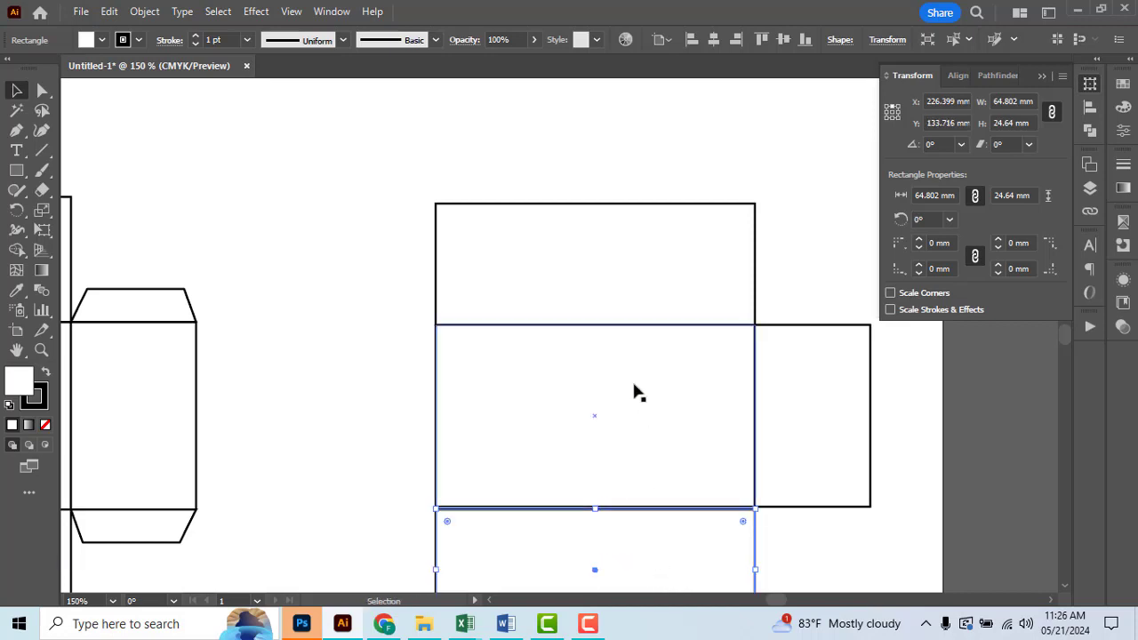
scroll(635, 389, "down", 3)
scroll(626, 427, "up", 3)
left_click_drag(523, 452, 523, 450)
scroll(524, 450, "down", 1)
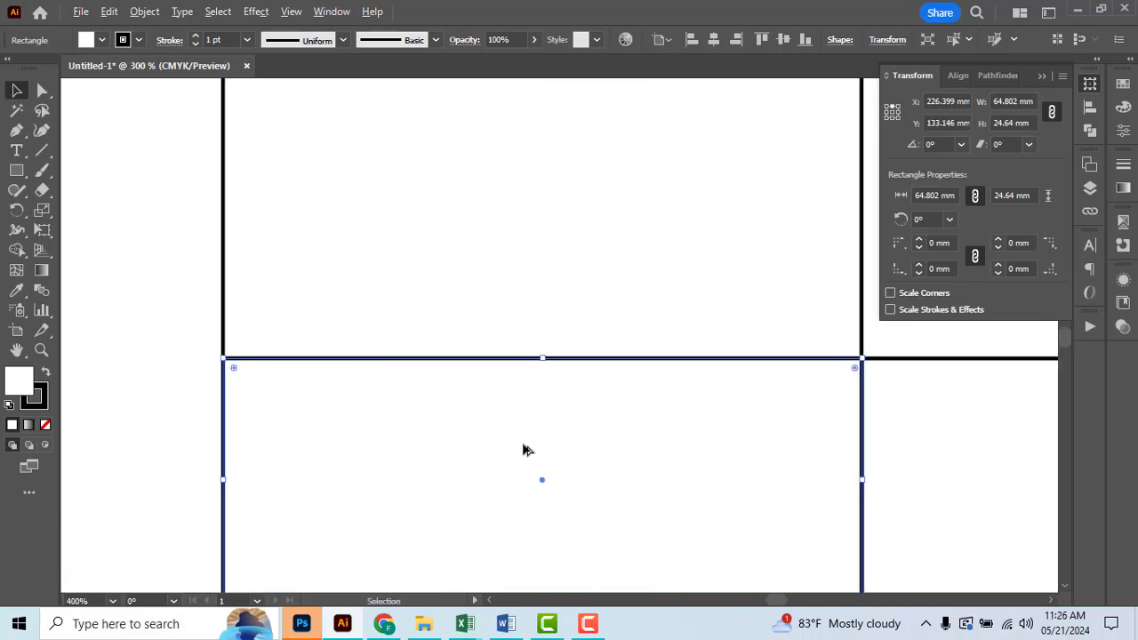
scroll(524, 450, "down", 3)
Copy the right flap to the centre panel's left side
left_click(690, 383)
left_click_drag(690, 383, 400, 400)
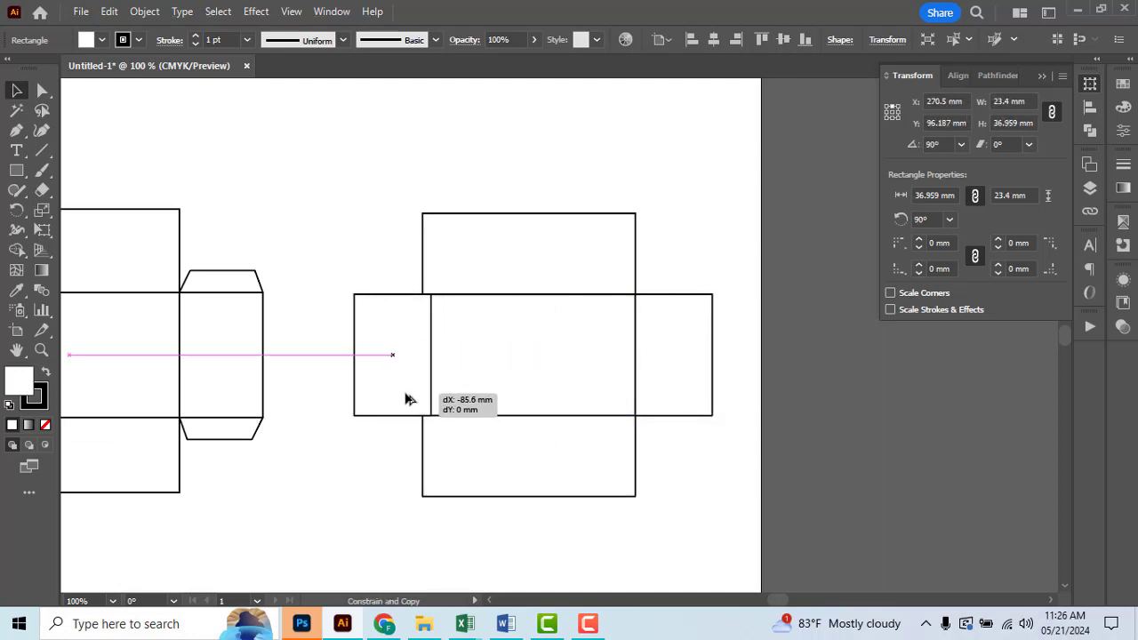
scroll(425, 331, "up", 2)
left_click(356, 223)
scroll(435, 261, "down", 1)
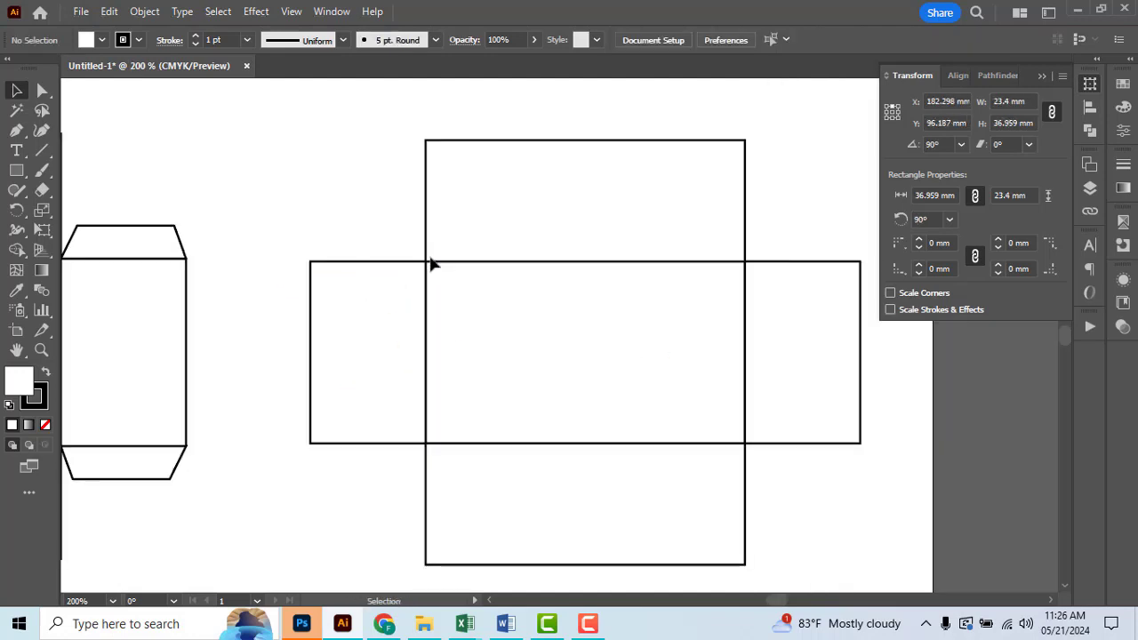
scroll(435, 262, "down", 1)
left_click_drag(338, 457, 480, 427)
scroll(480, 352, "up", 1)
Undo a stray copy of the left flap dragged further left
left_click_drag(541, 355, 295, 356)
scroll(226, 285, "up", 2)
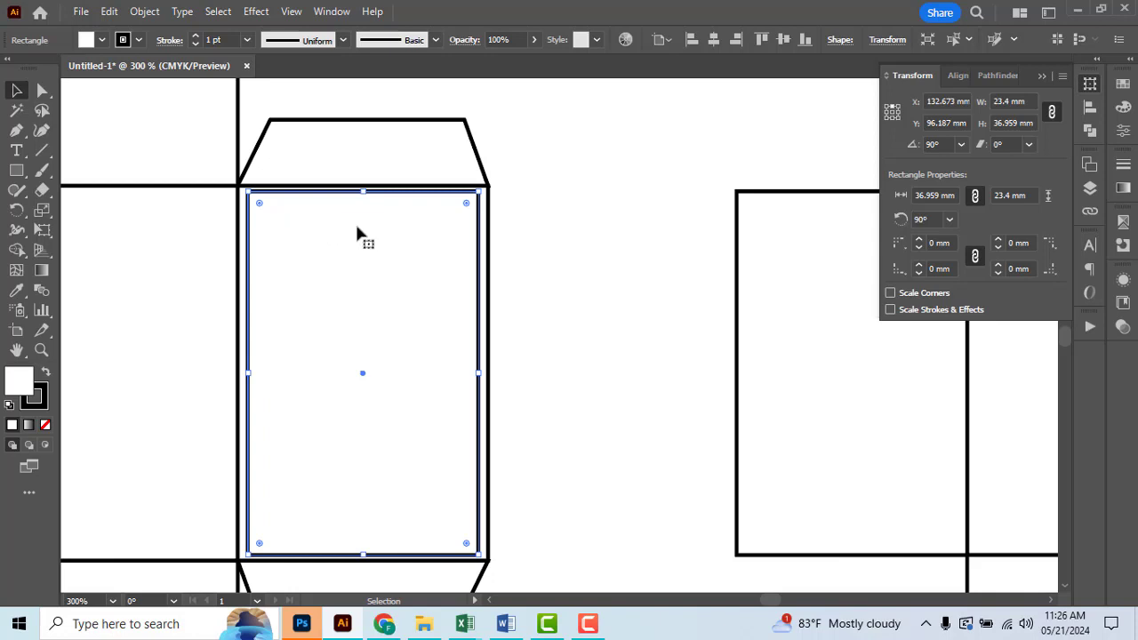
scroll(260, 322, "down", 2)
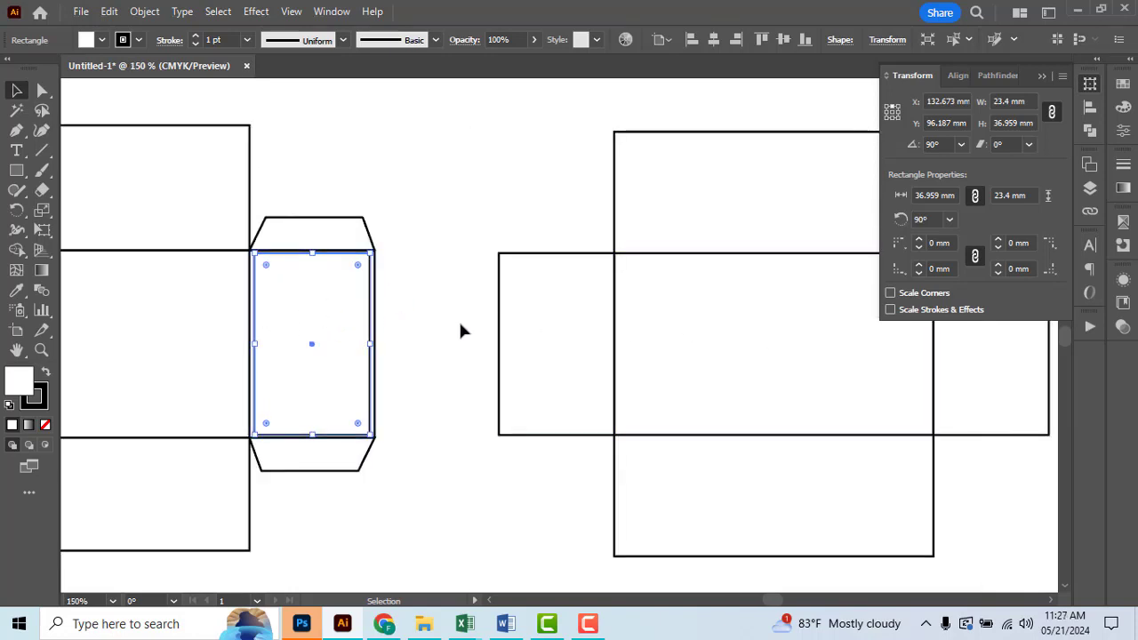
key("a")
key("ctrl+z")
left_click(511, 498)
scroll(436, 352, "down", 3)
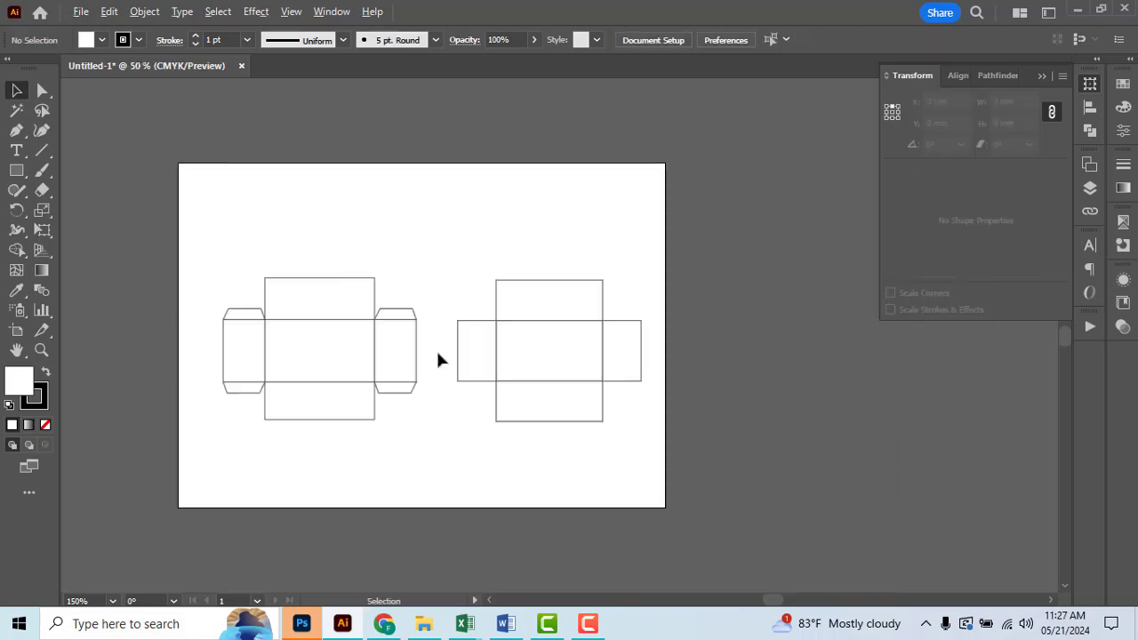
scroll(534, 391, "up", 1)
scroll(498, 457, "up", 1)
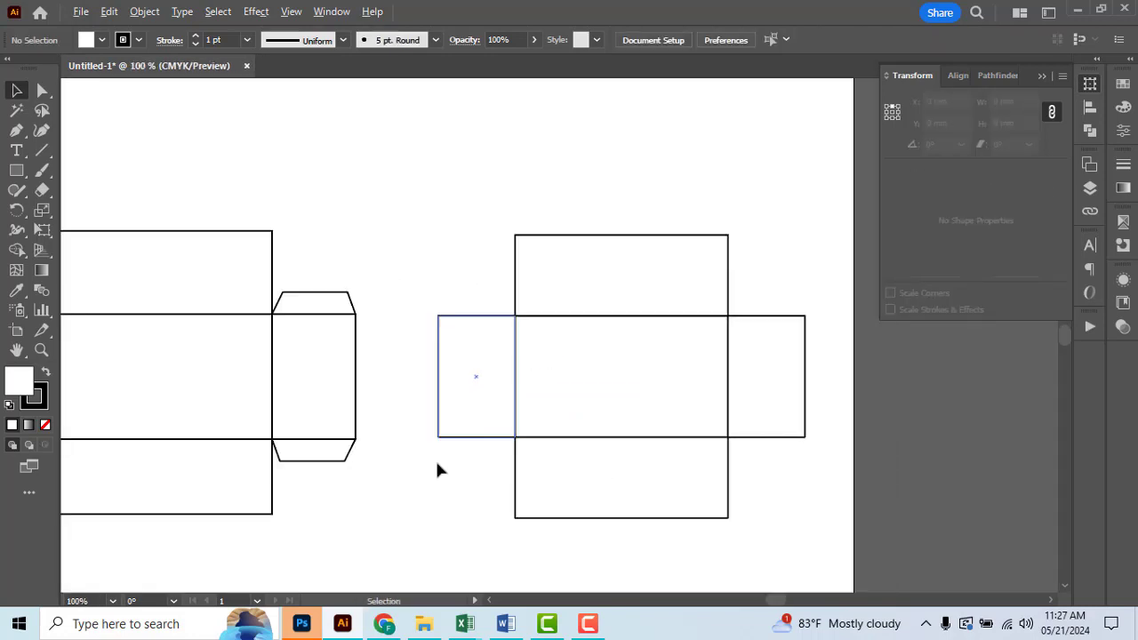
scroll(377, 248, "down", 2)
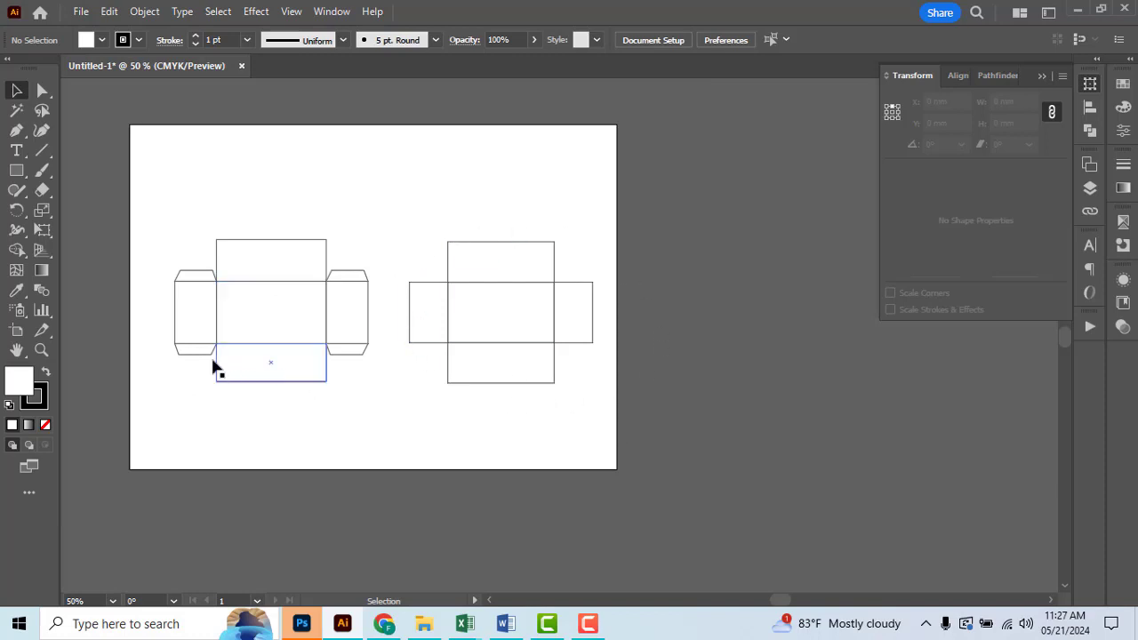
scroll(295, 343, "up", 1)
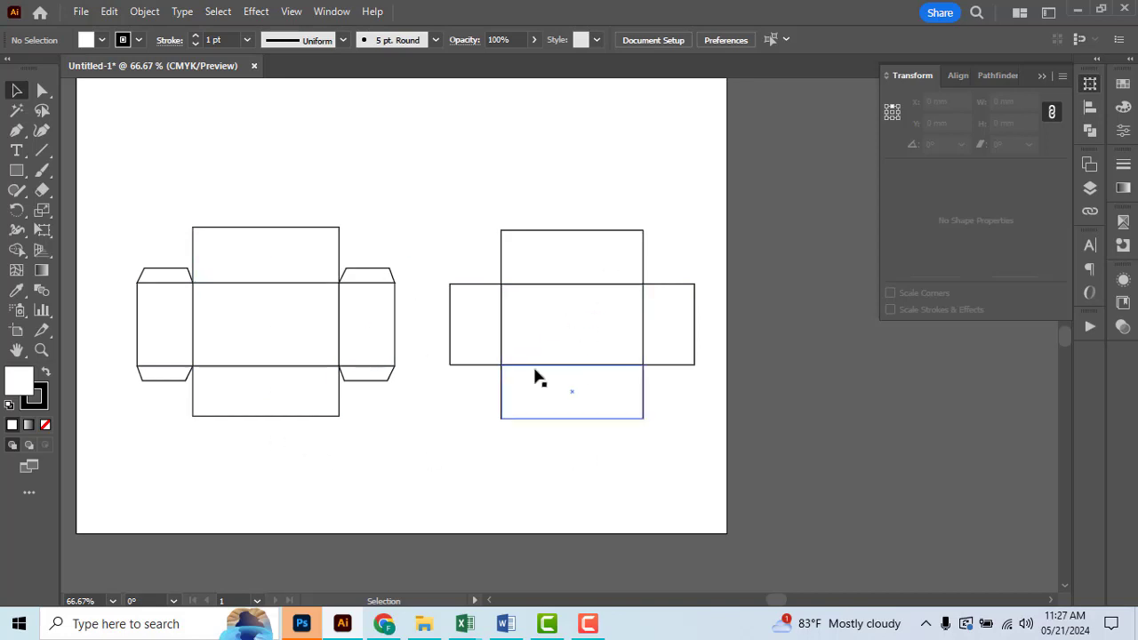
left_click(506, 623)
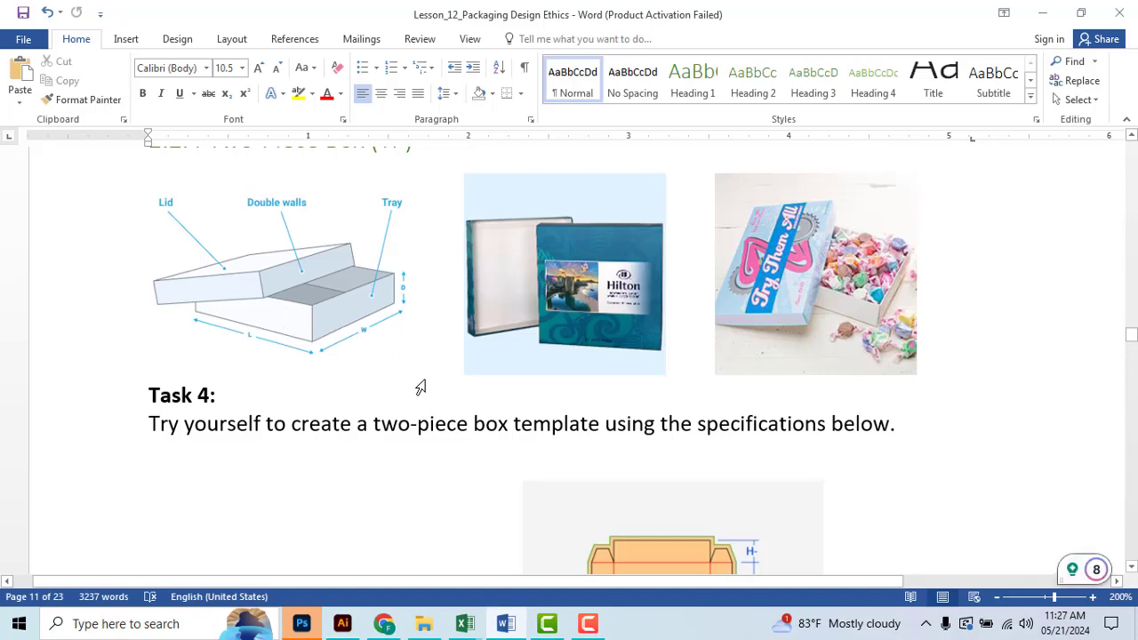
key("alt+Tab")
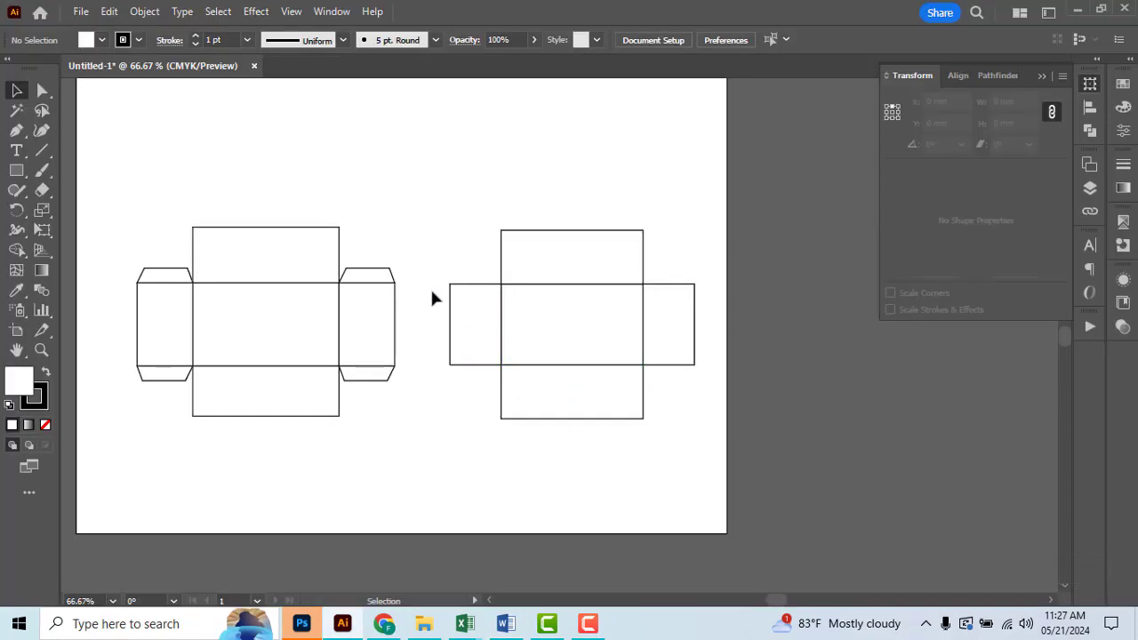
Shift both box nets slightly left on the artboard
left_click_drag(159, 237, 414, 435)
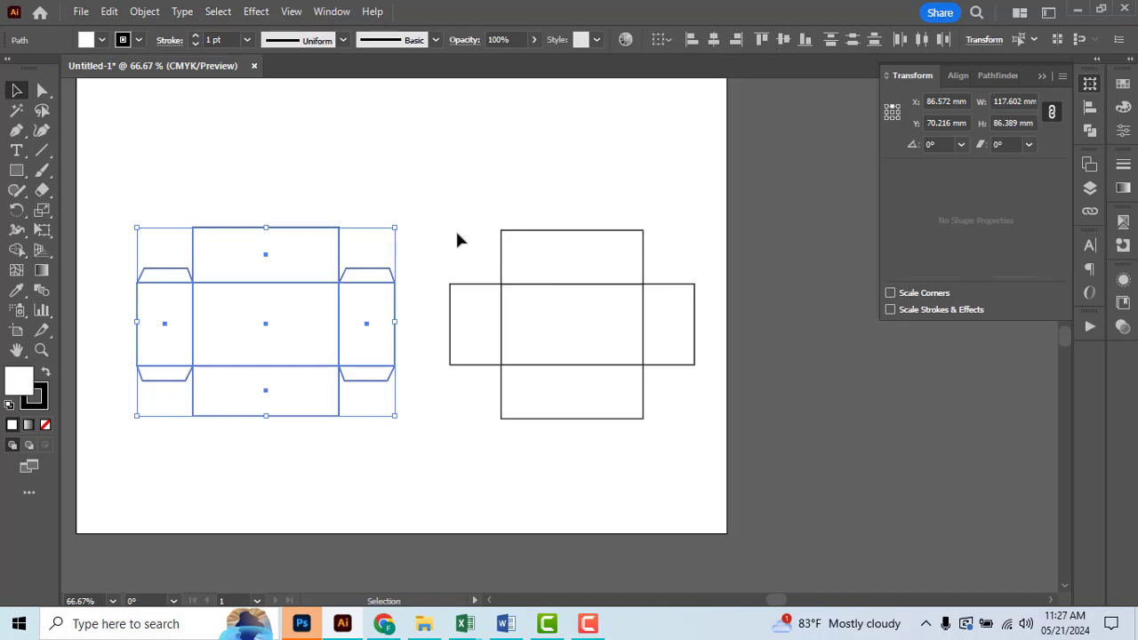
left_click_drag(457, 236, 709, 460)
left_click(571, 485)
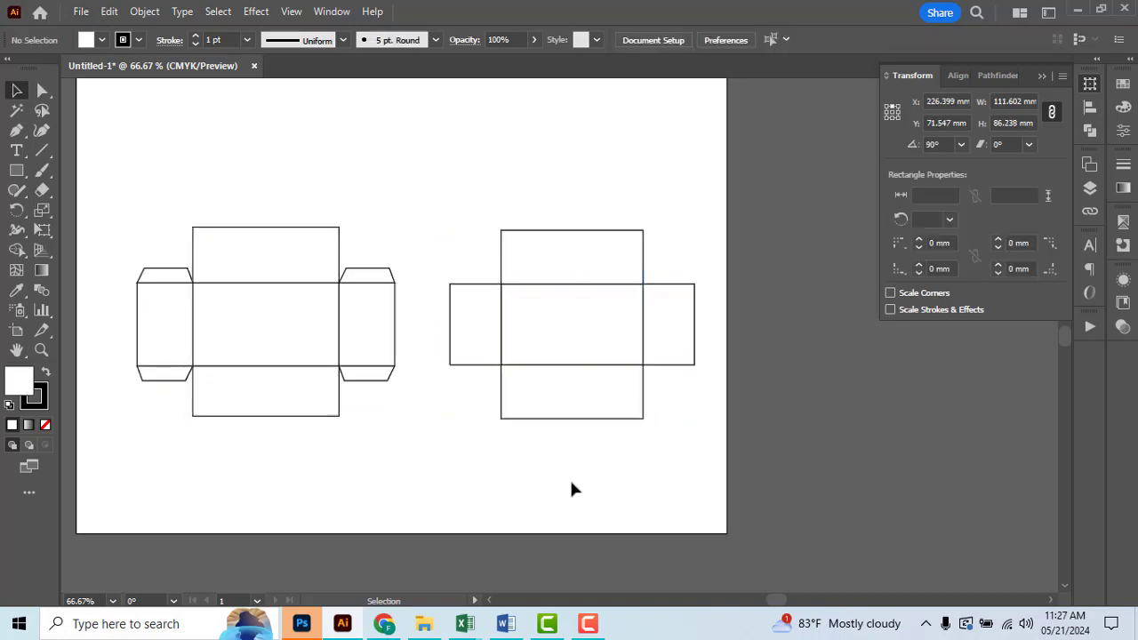
scroll(698, 490, "down", 1, "alt")
left_click_drag(249, 253, 665, 468)
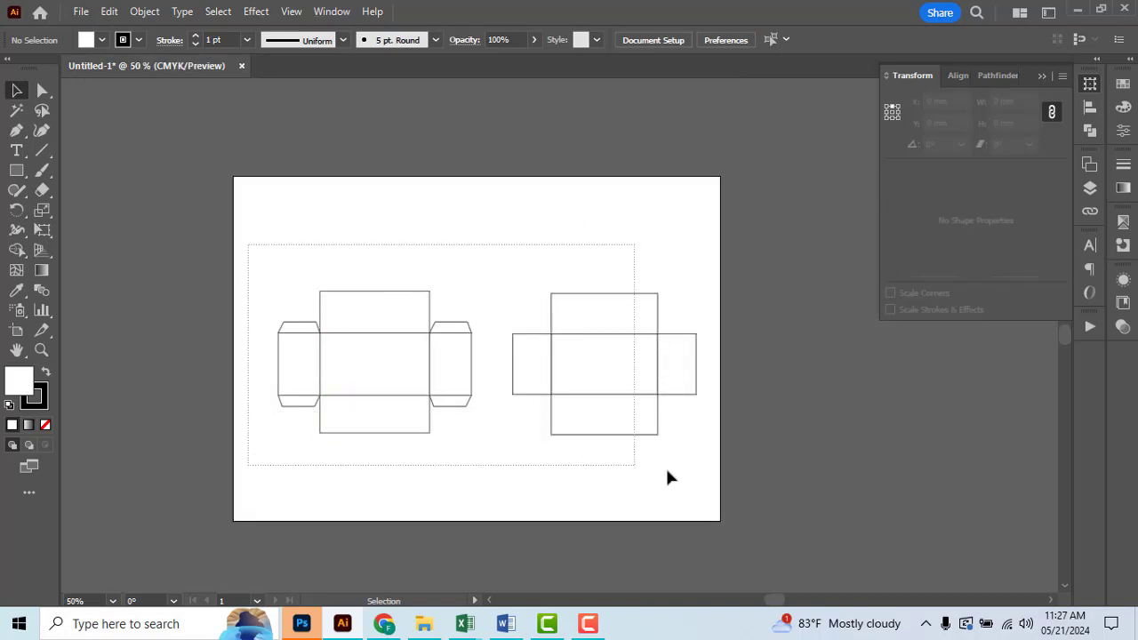
left_click_drag(618, 402, 607, 403)
left_click(513, 487)
scroll(503, 356, "up", 1, "alt")
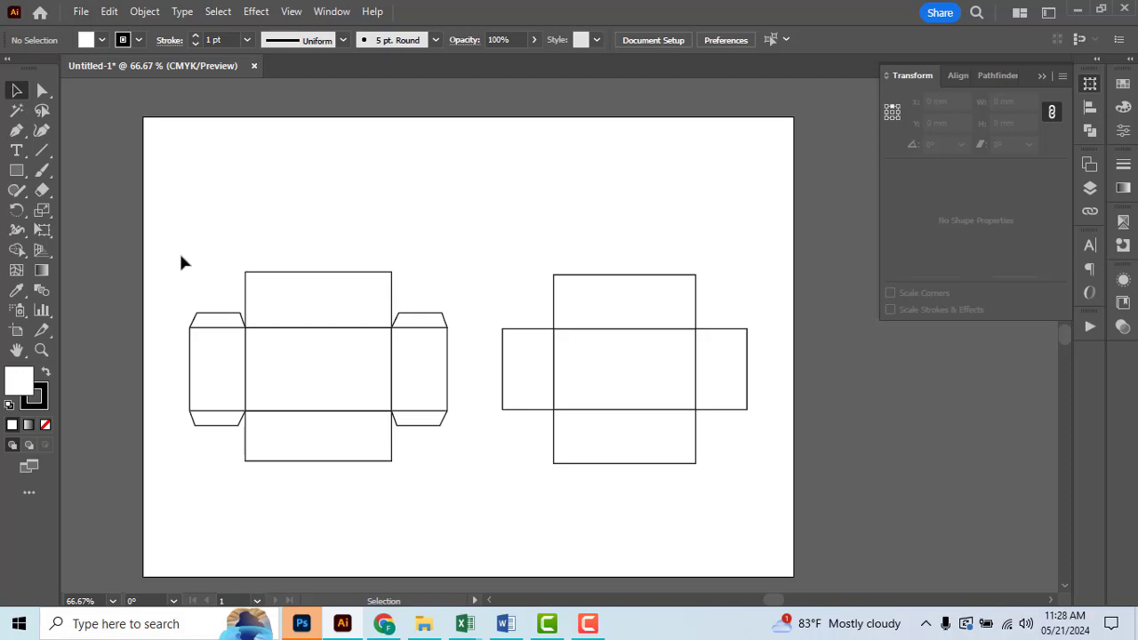
Nudge both nets again, then group all the left net's pieces with Ctrl+G
left_click_drag(180, 257, 486, 471)
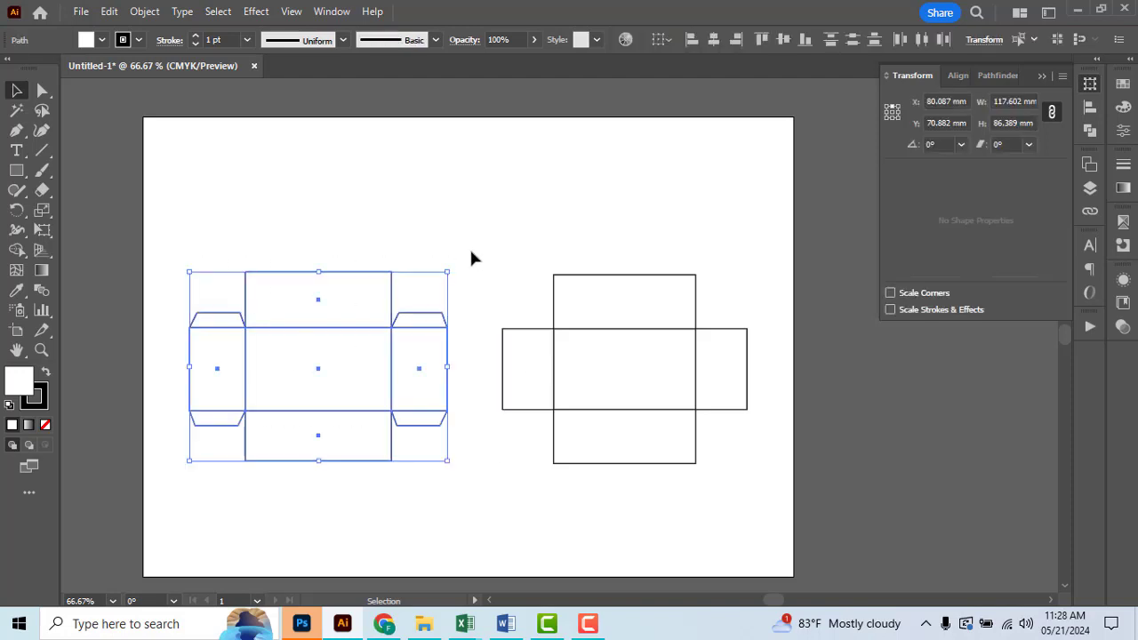
left_click_drag(547, 444, 759, 498)
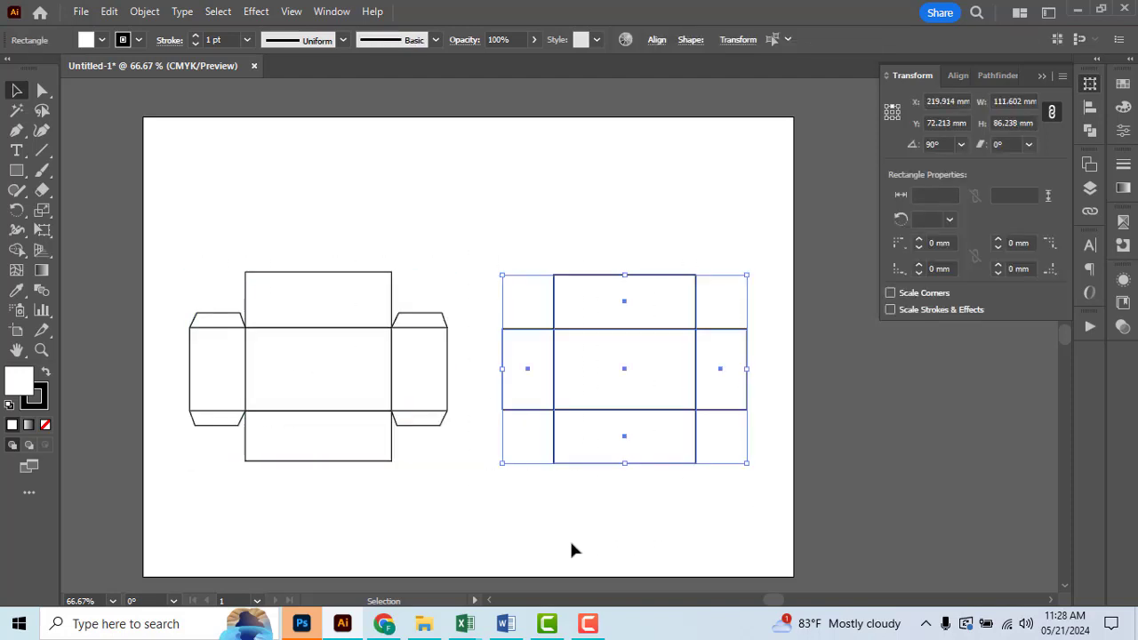
left_click(561, 543)
left_click_drag(183, 246, 771, 552)
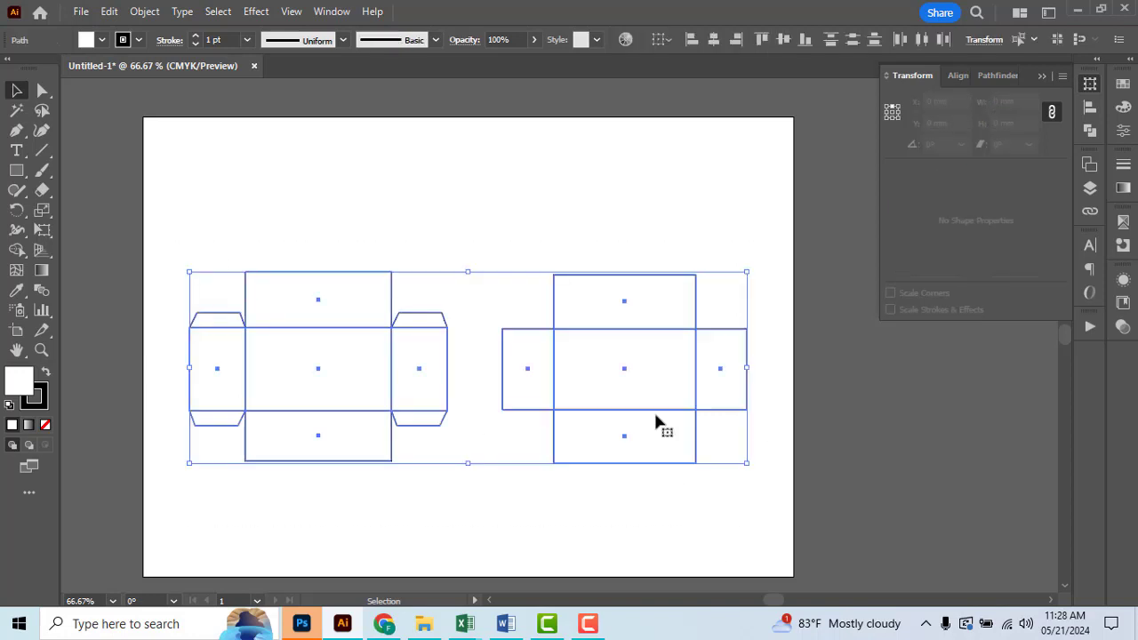
left_click_drag(670, 412, 664, 418)
left_click(459, 524)
left_click_drag(145, 240, 439, 490)
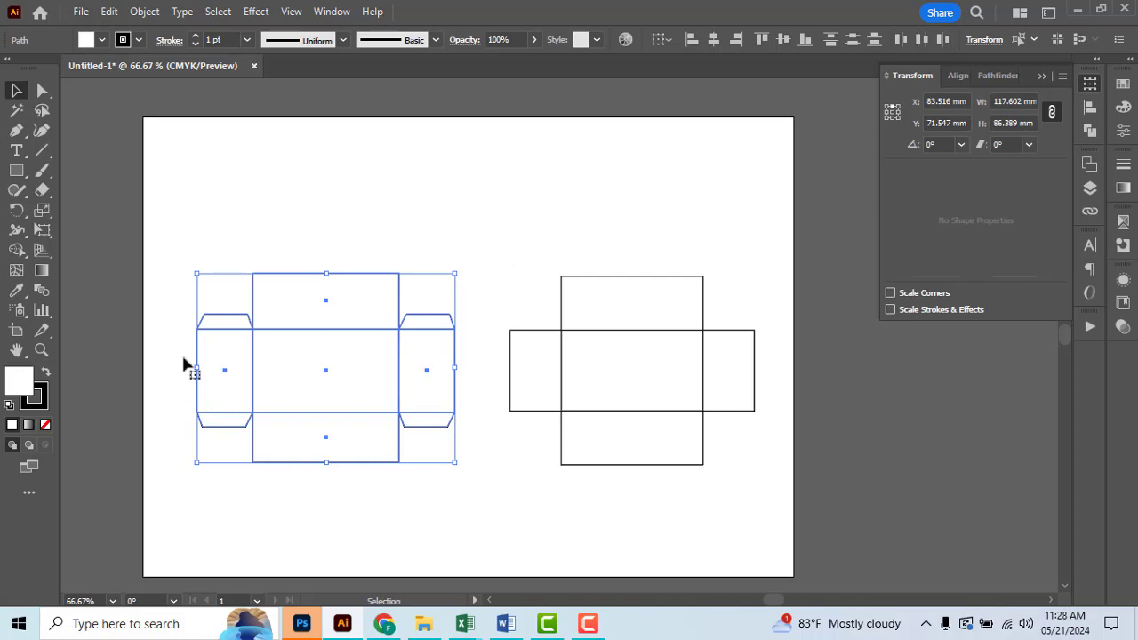
key("ctrl+g")
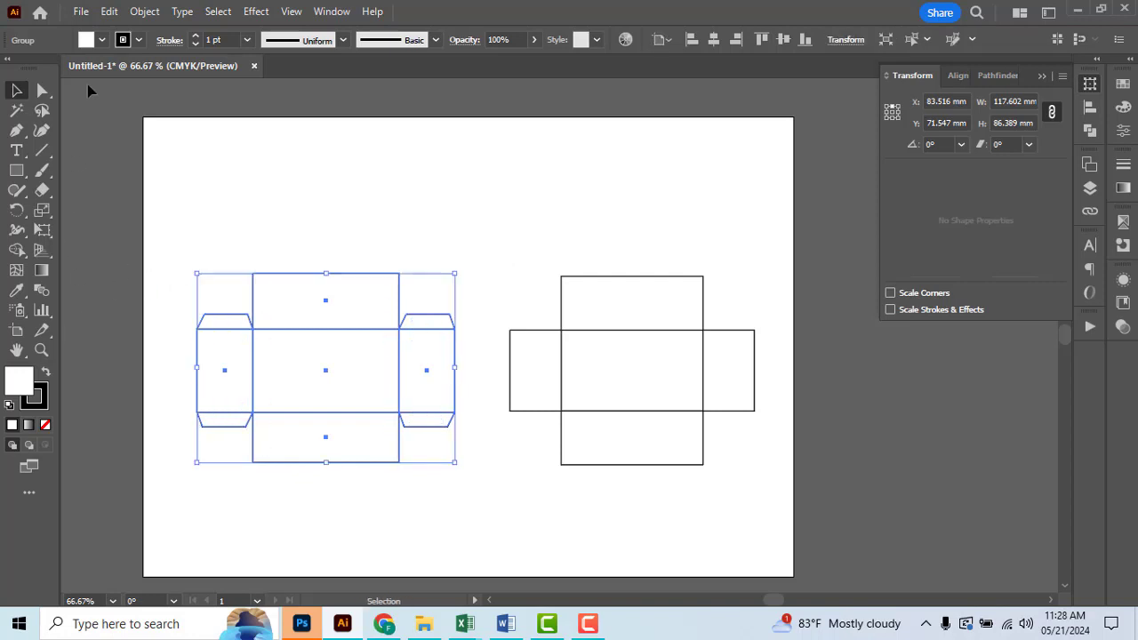
Set the grouped left net's fill to None and reselect it
left_click(102, 40)
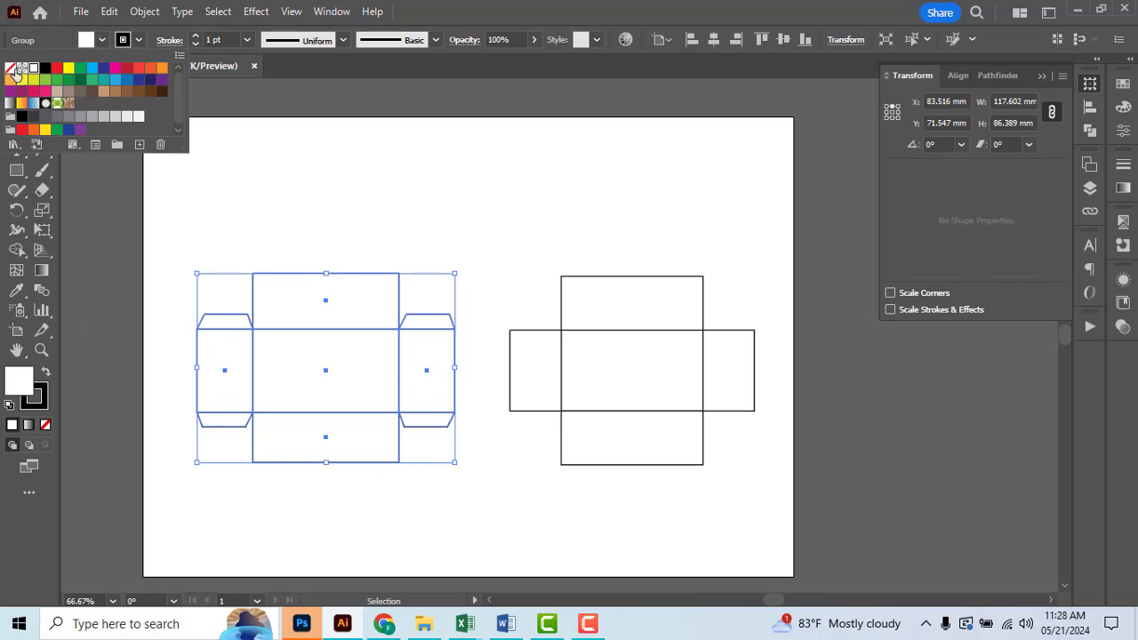
left_click(10, 68)
left_click(258, 193)
left_click(287, 292)
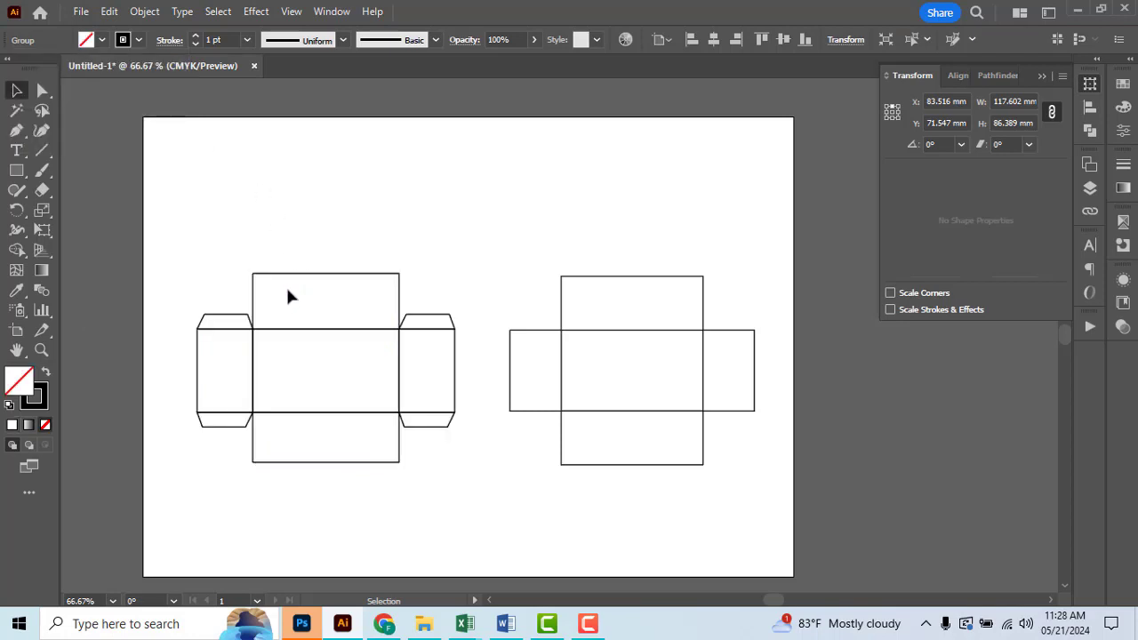
left_click(286, 273)
key("a")
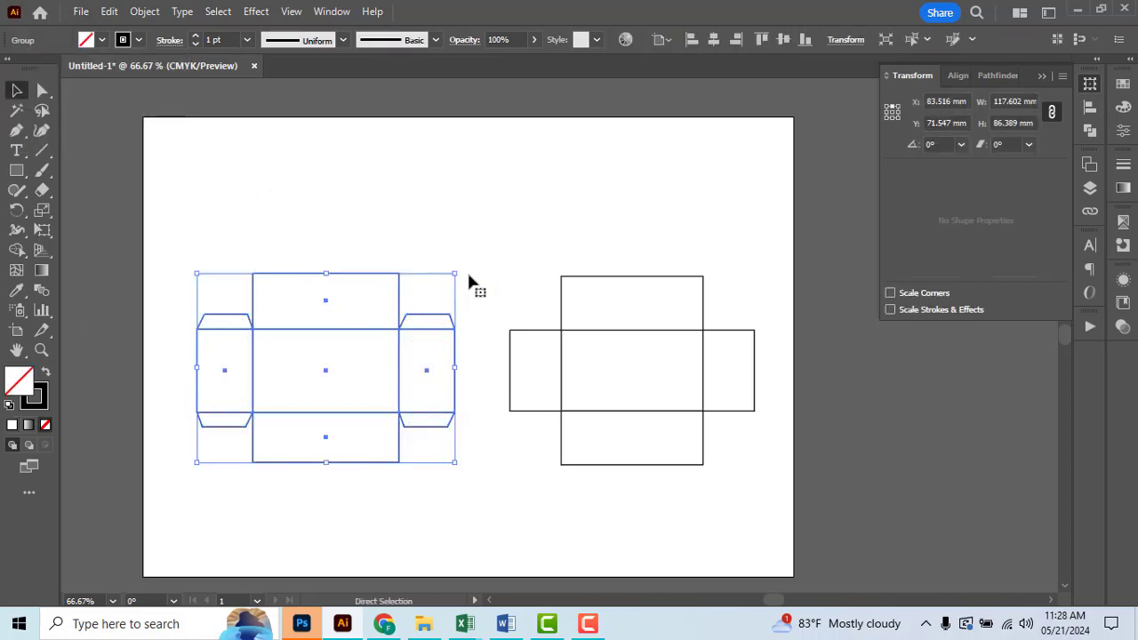
Unite the tray panels in Pathfinder into one outline with a red stroke
key("v")
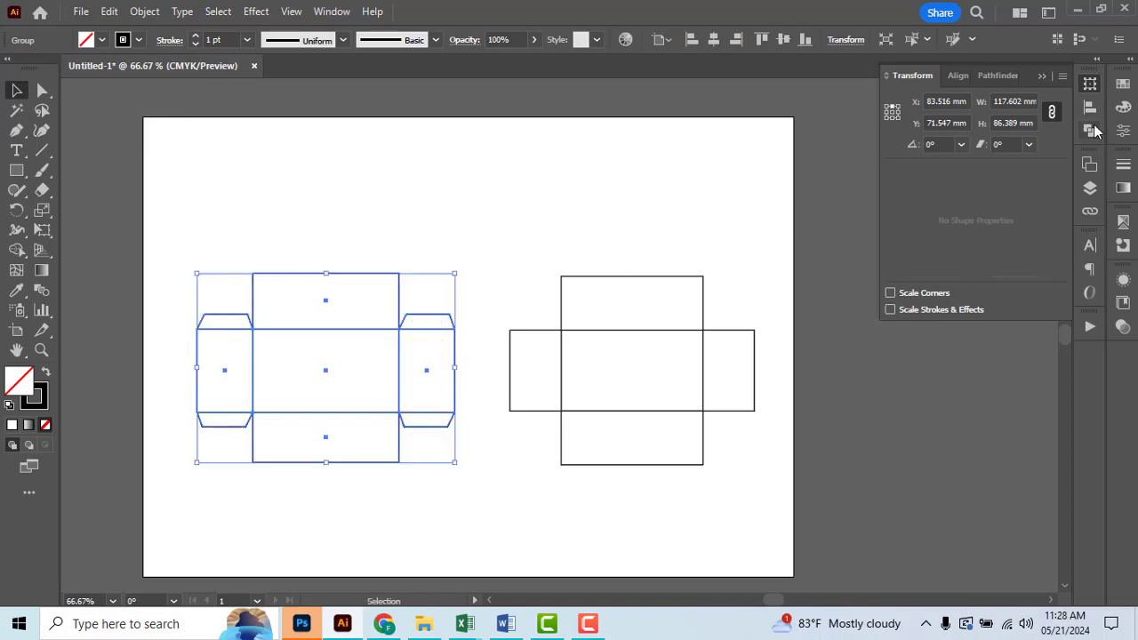
left_click(1090, 130)
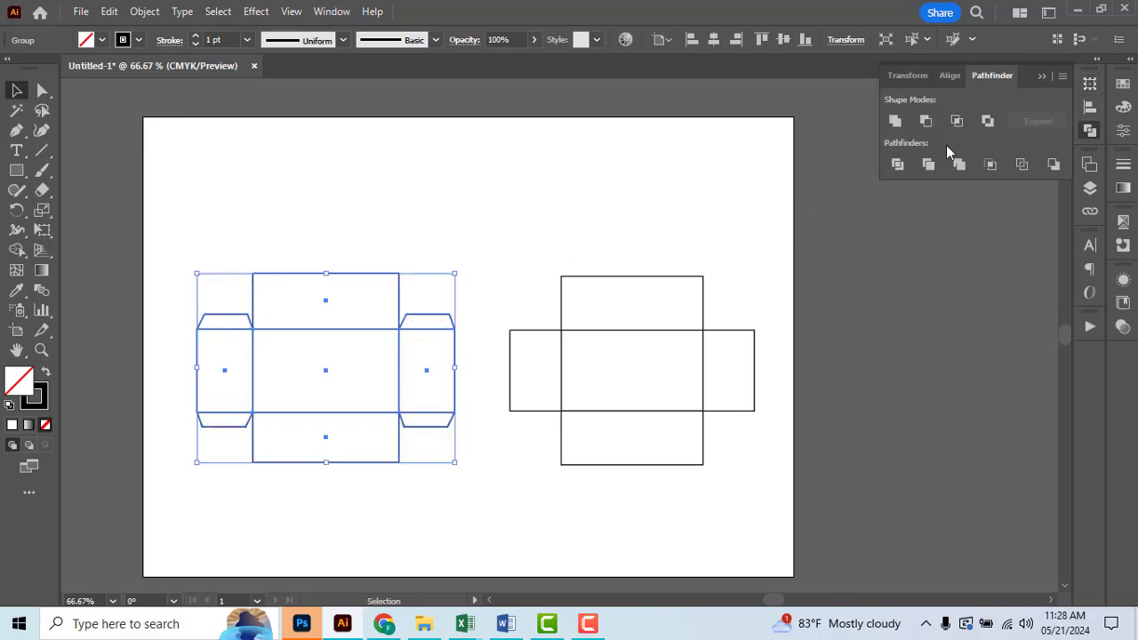
left_click(896, 121)
left_click(138, 41)
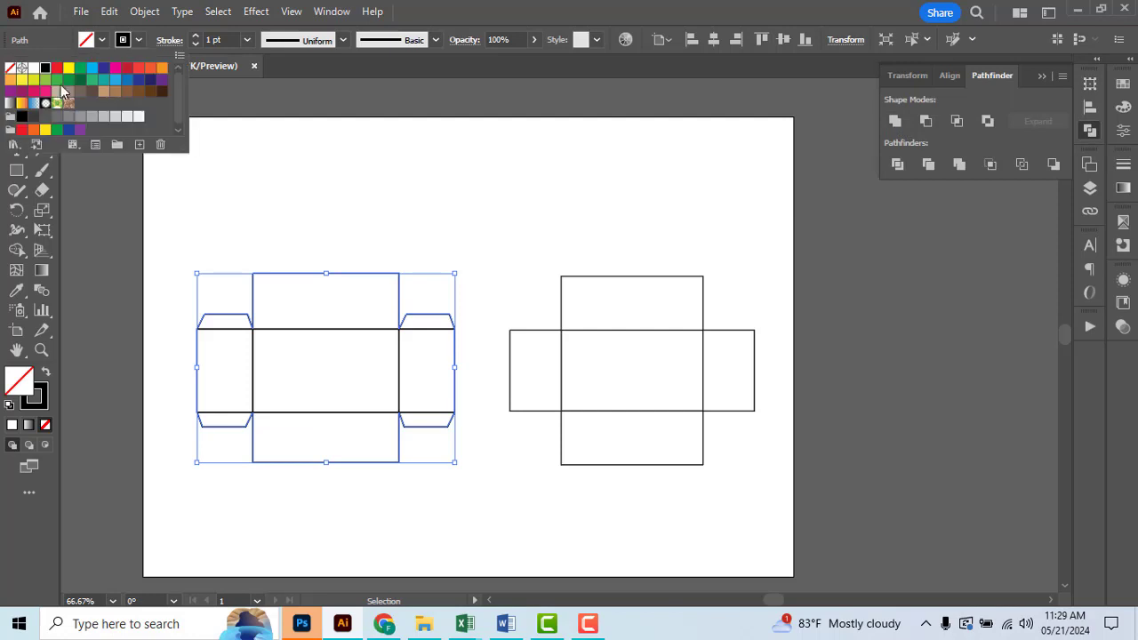
left_click(58, 71)
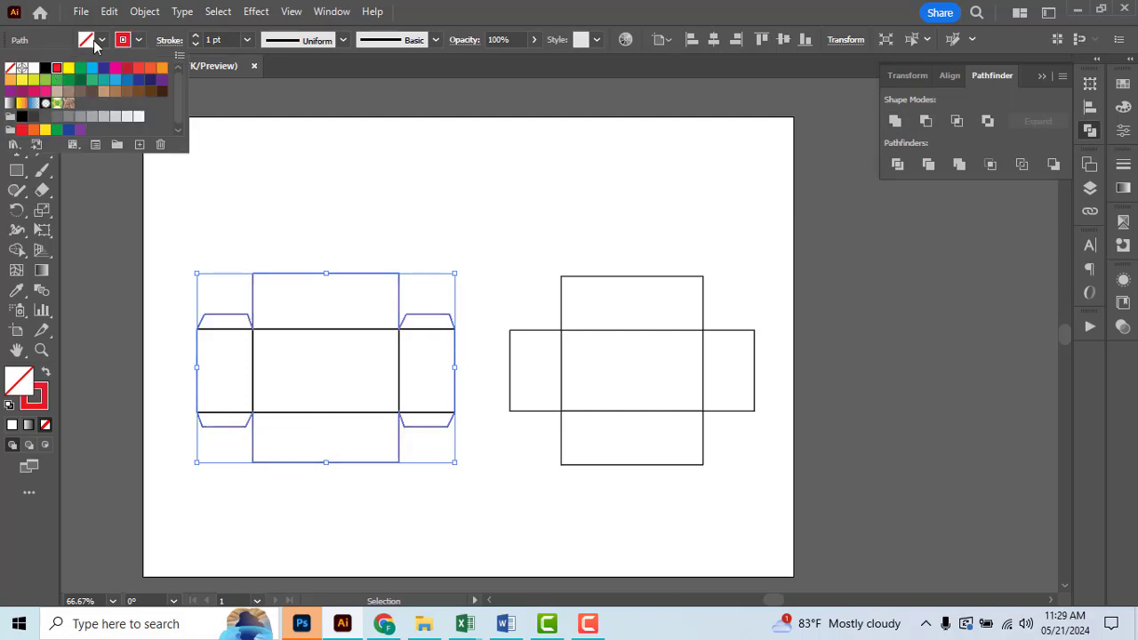
left_click(142, 11)
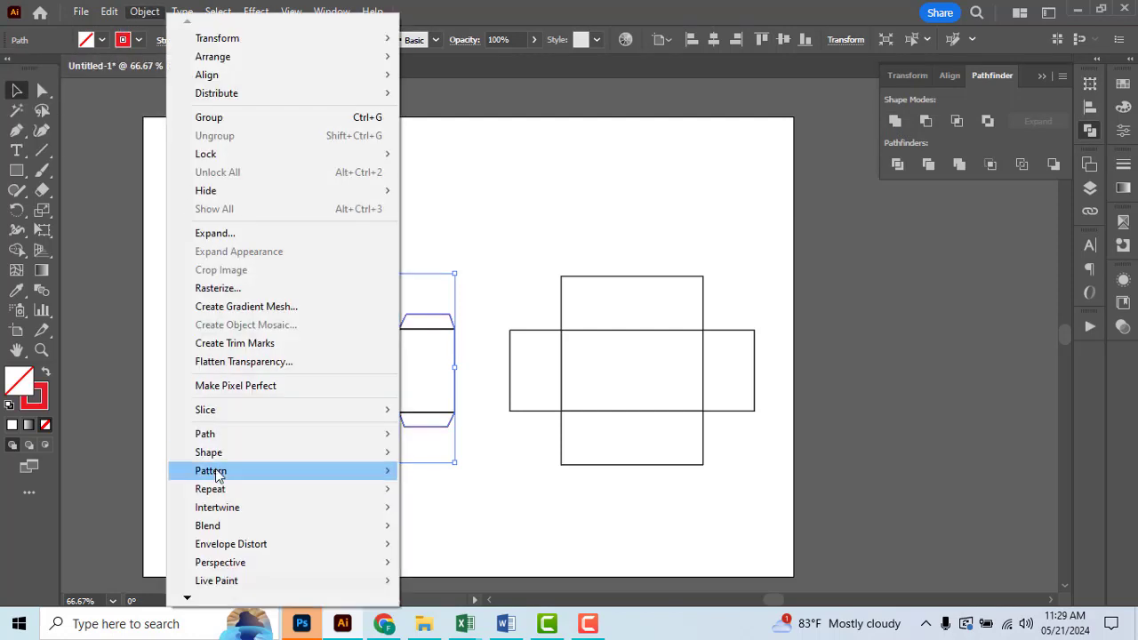
Offset the red cut outline by 3 mm and stroke the new bleed outline green
mouse_move(205, 434)
left_click(456, 295)
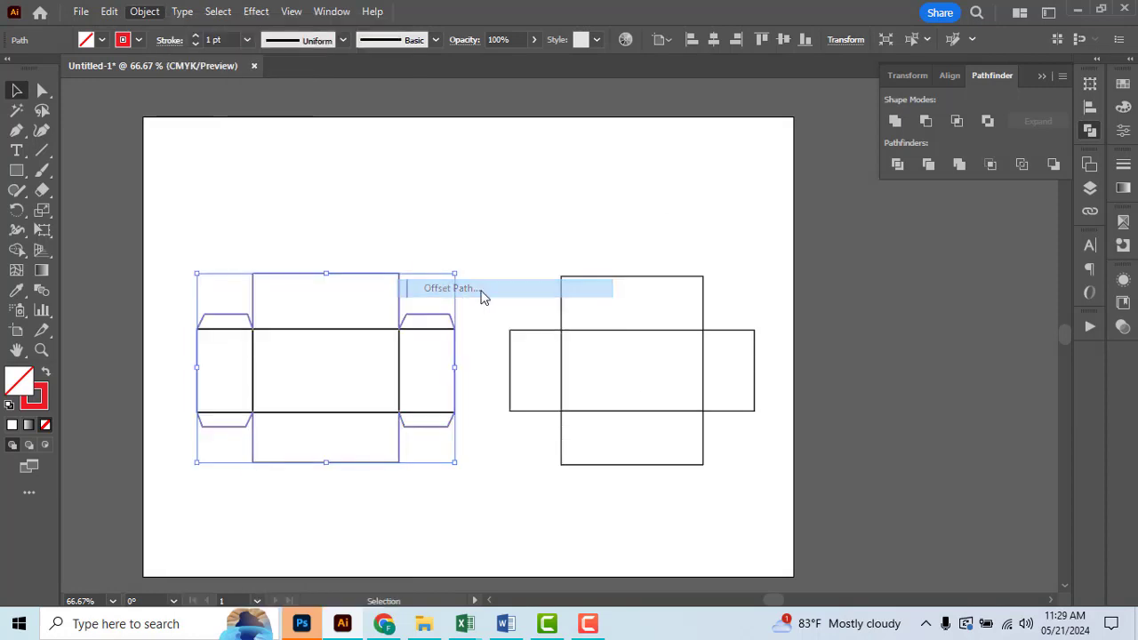
type("3 m")
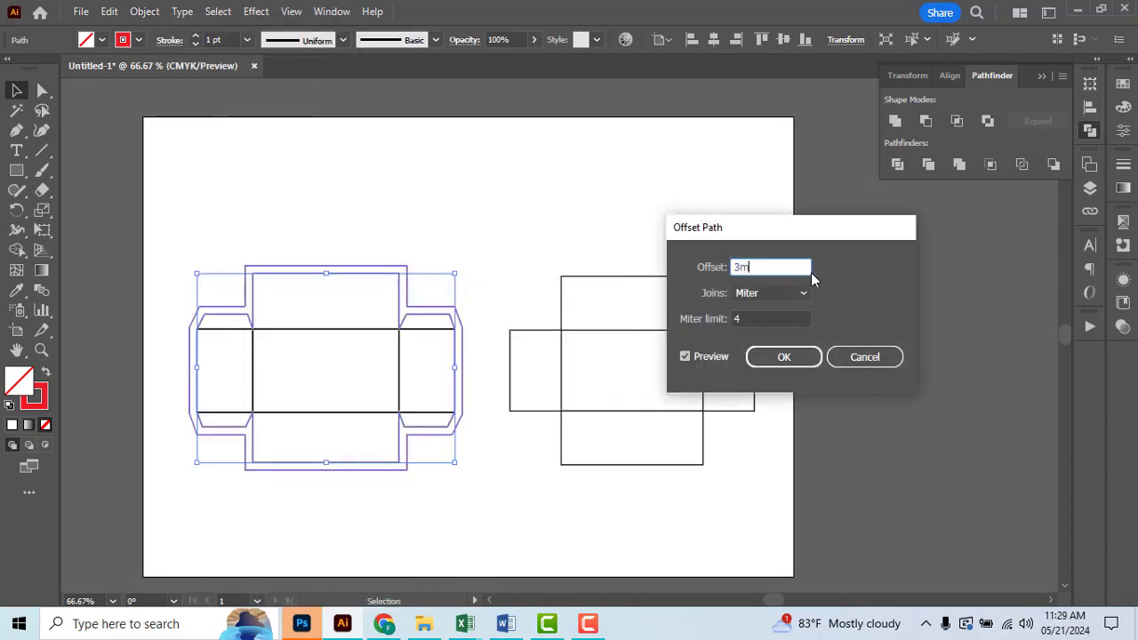
type("m")
key("Tab")
left_click(784, 357)
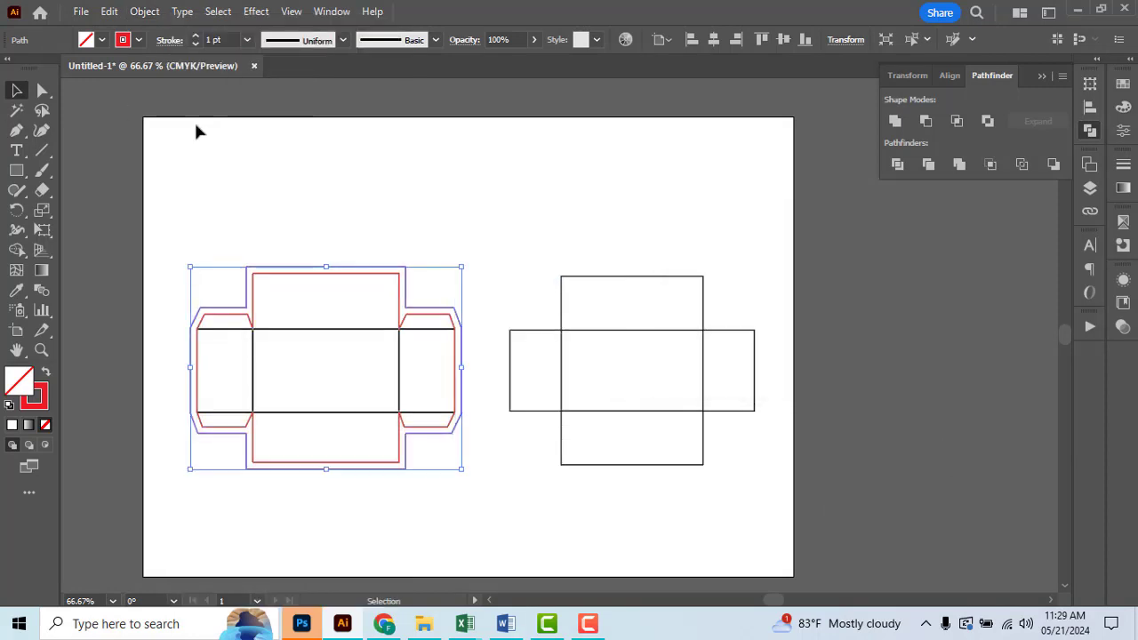
left_click(138, 39)
left_click(78, 78)
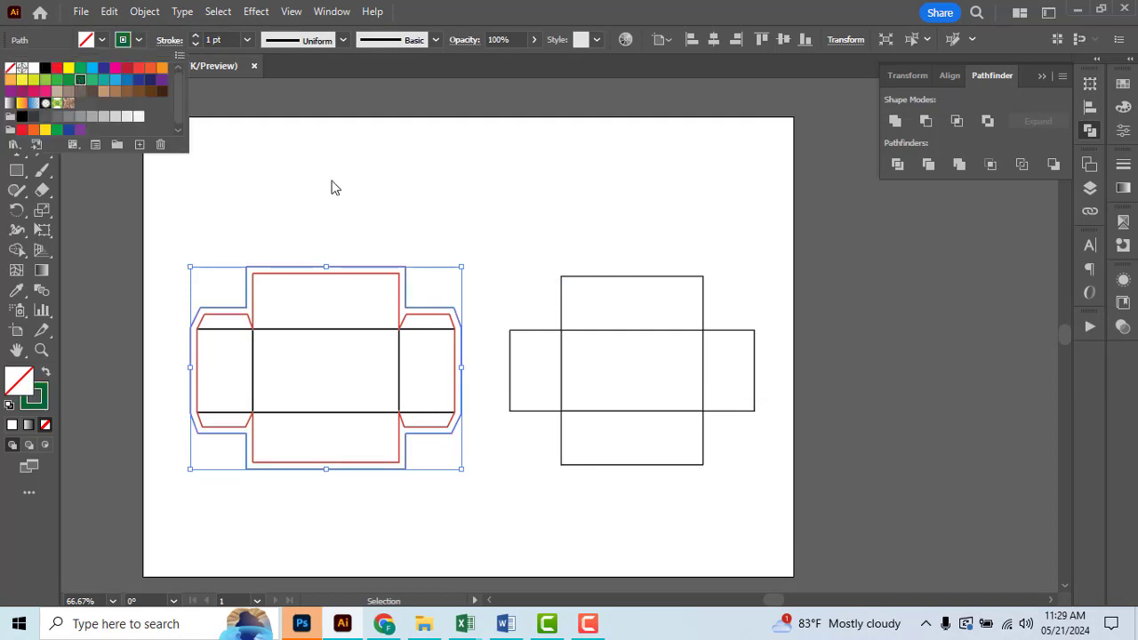
left_click(348, 188)
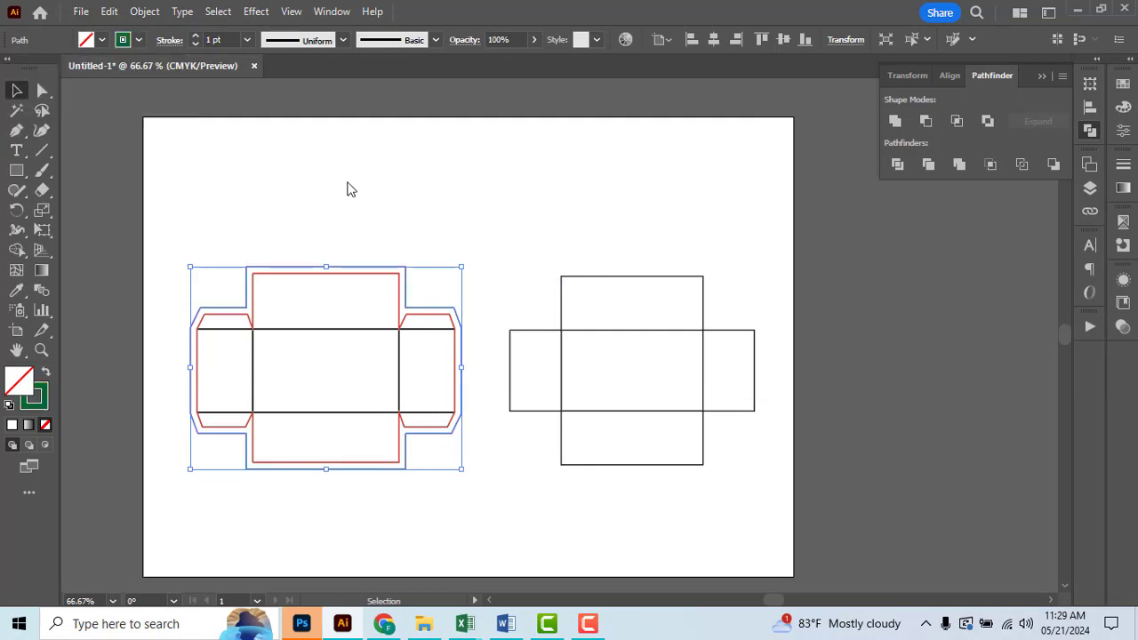
Make the tray's inner fold lines dashed with a 5 pt dash and a blue stroke
left_click(326, 330)
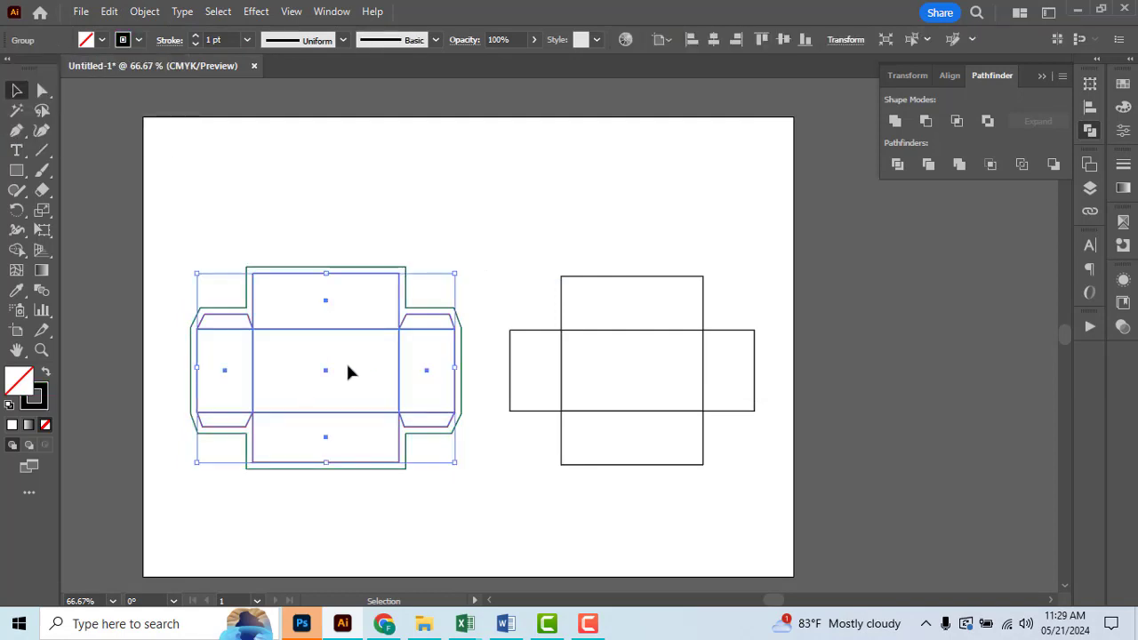
left_click(1124, 165)
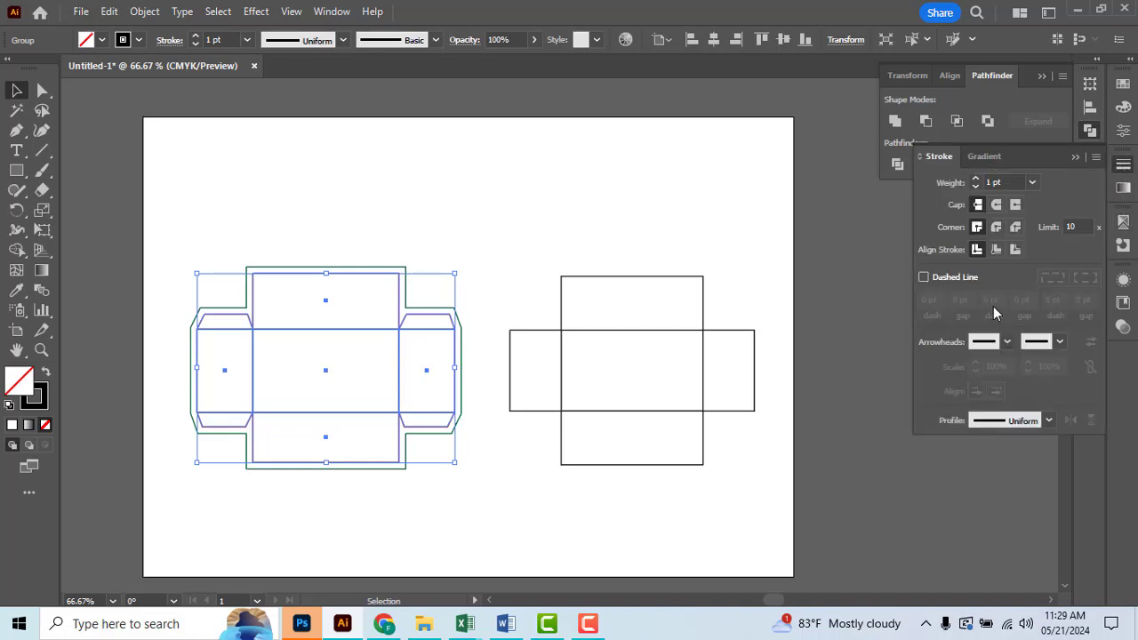
left_click(924, 276)
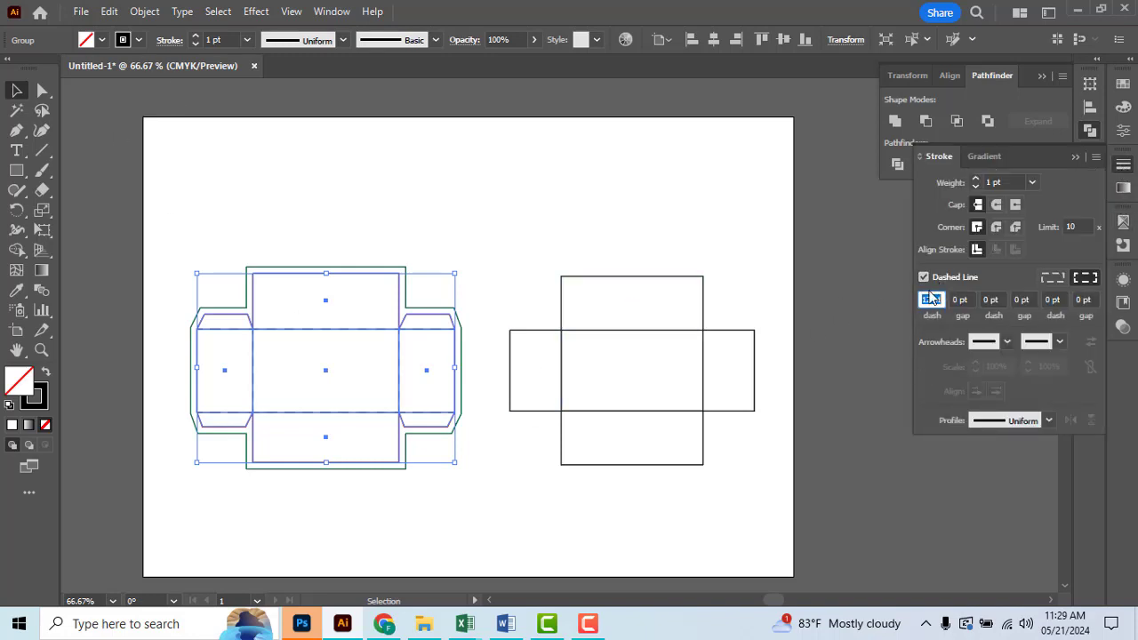
type("5")
key("Tab")
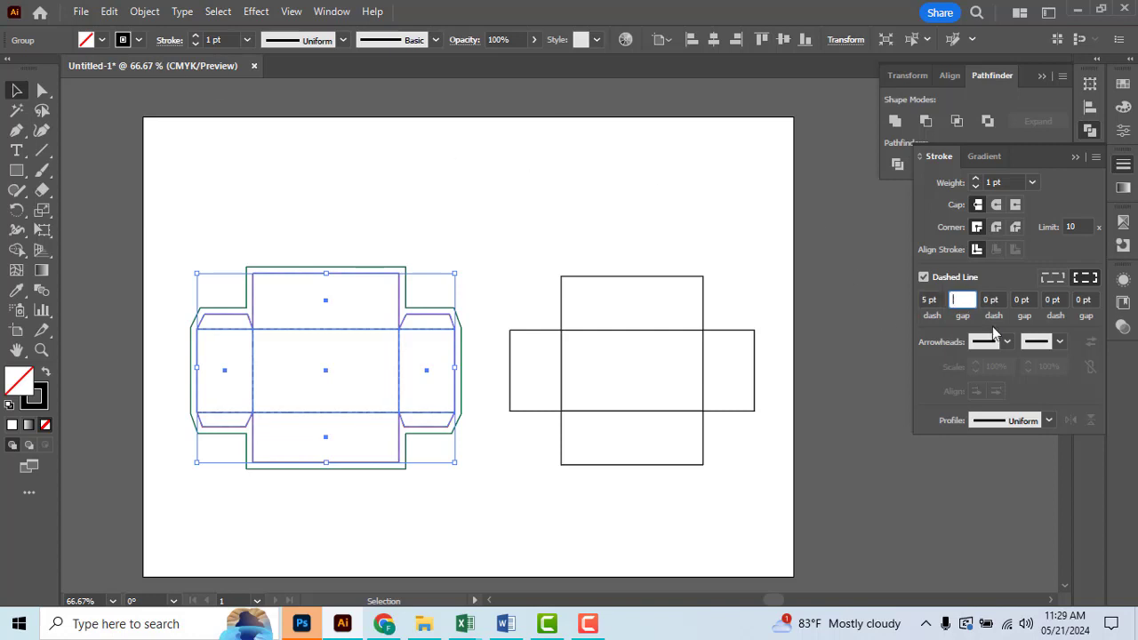
left_click(139, 40)
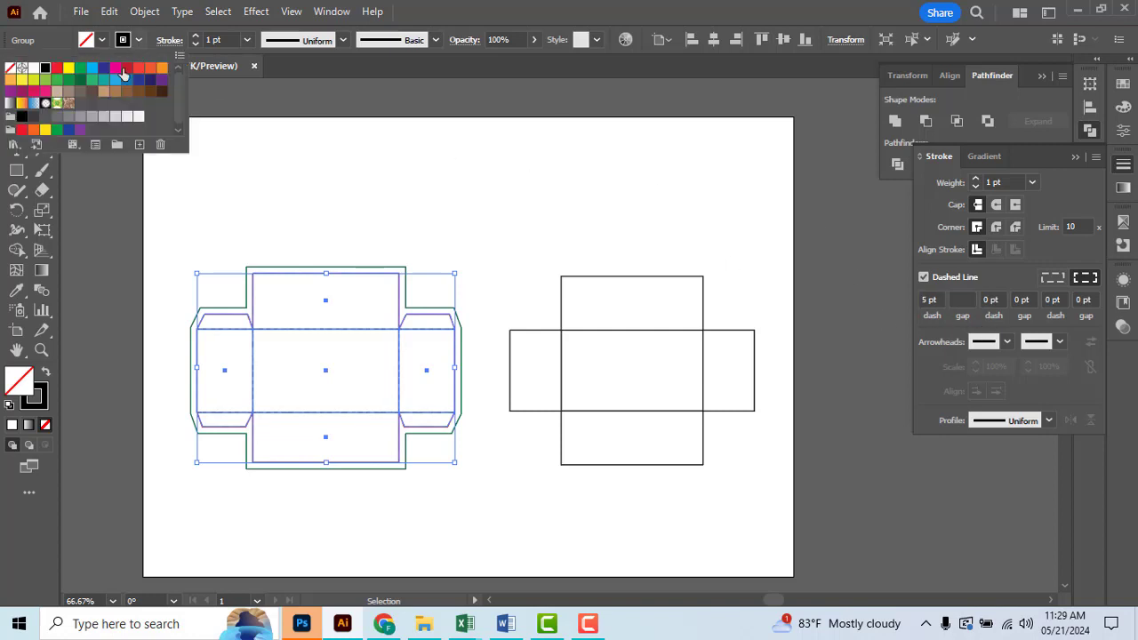
left_click(136, 79)
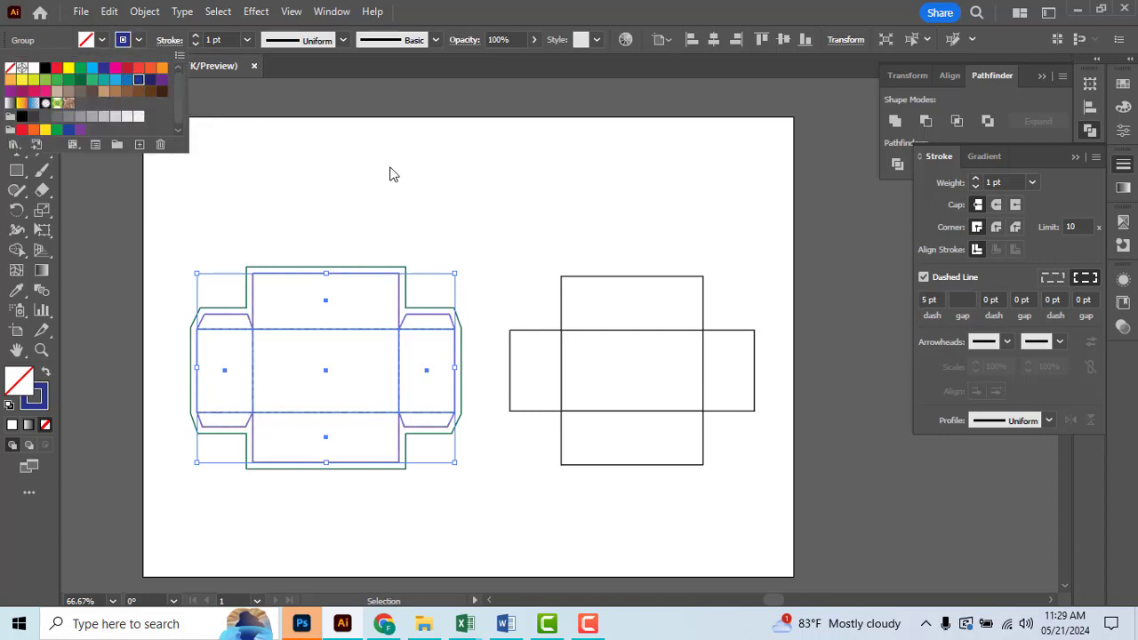
left_click(391, 174)
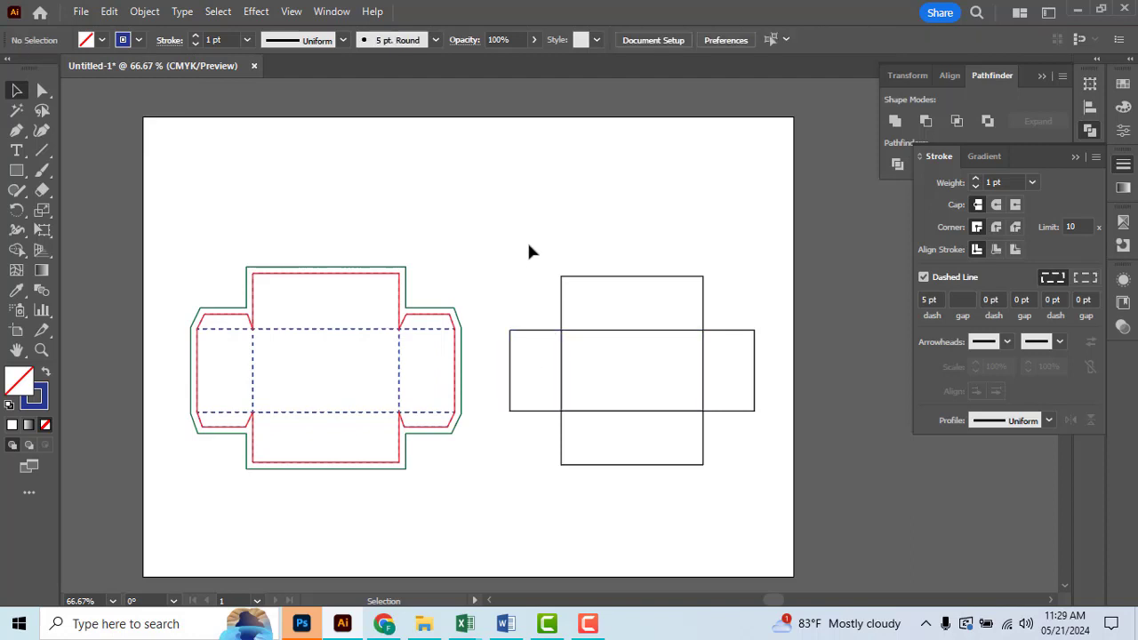
mouse_move(528, 240)
left_mouse_down()
mouse_move(664, 444)
mouse_move(729, 481)
left_mouse_up()
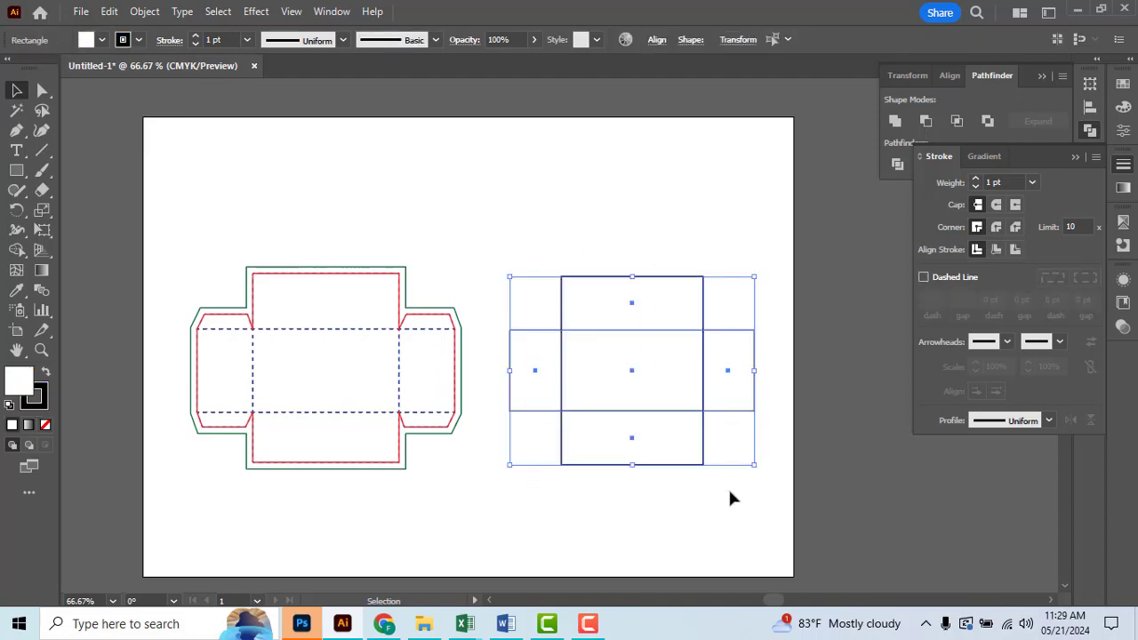
Group the lid template's rectangles and set their fill to None
key("v")
key("ctrl+g")
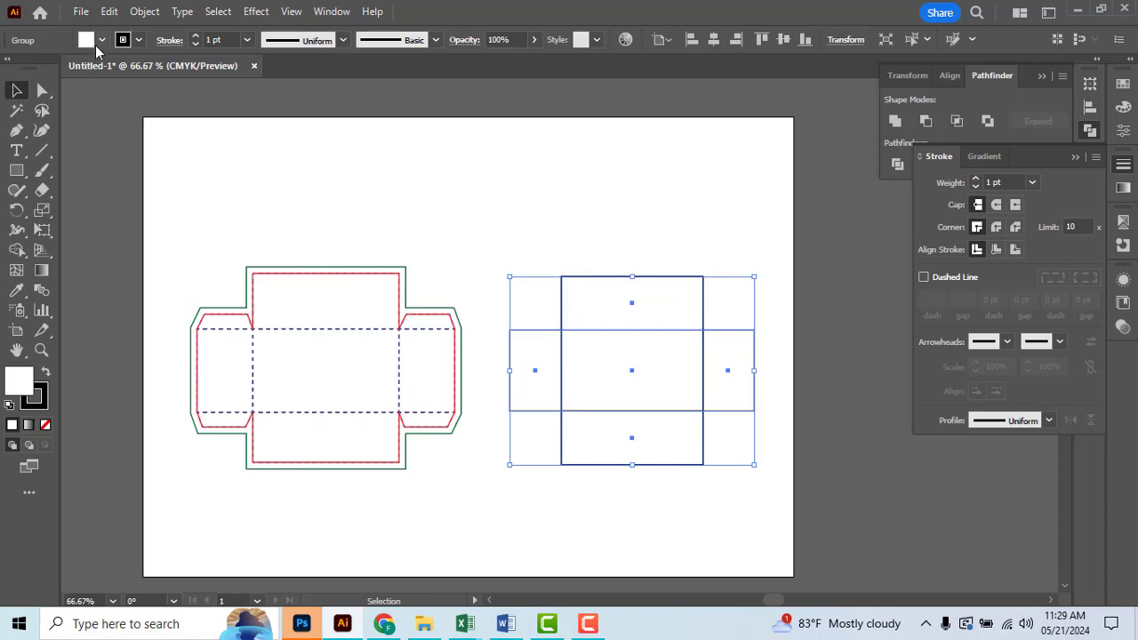
left_click(101, 39)
left_click(10, 68)
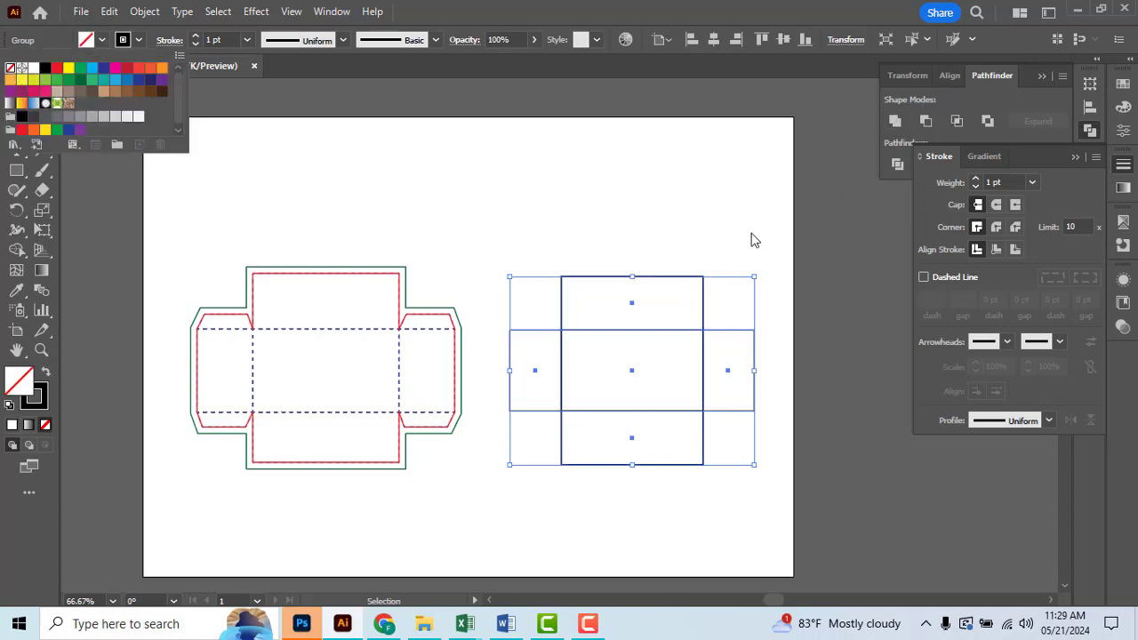
key("Escape")
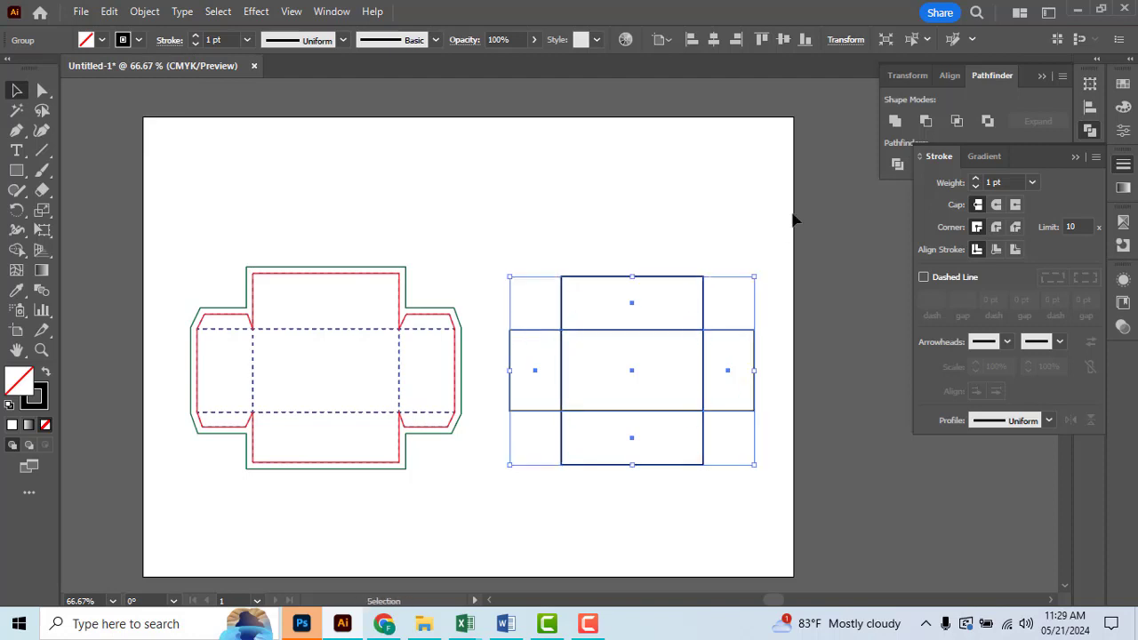
Combine the lid shapes with Pathfinder and give the outer edges a red stroke
left_click(900, 126)
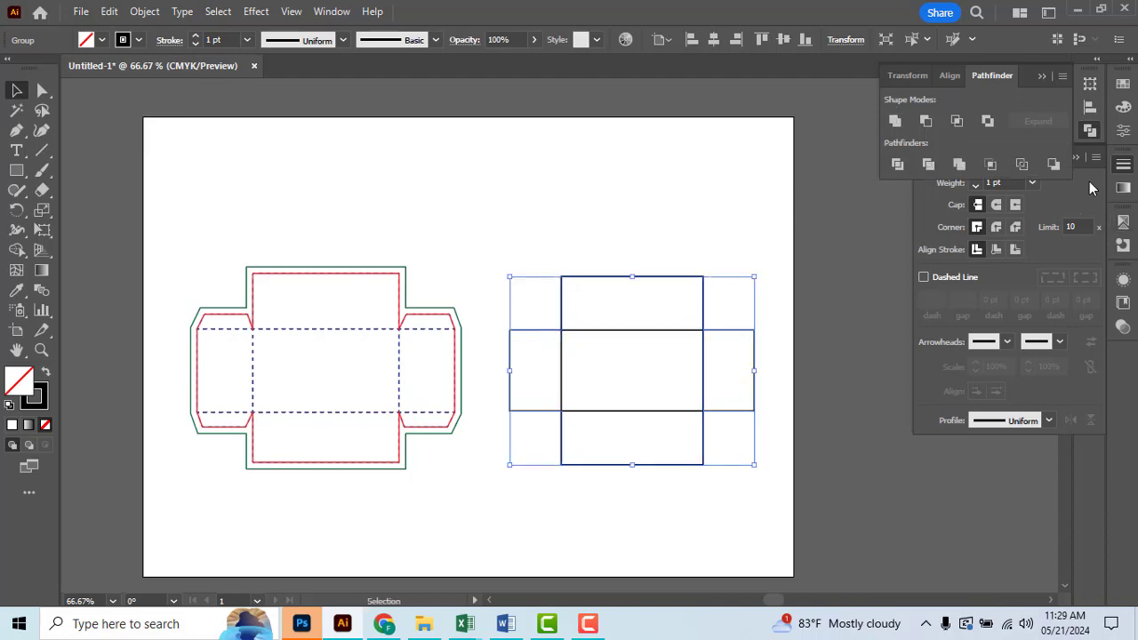
left_click(1078, 158)
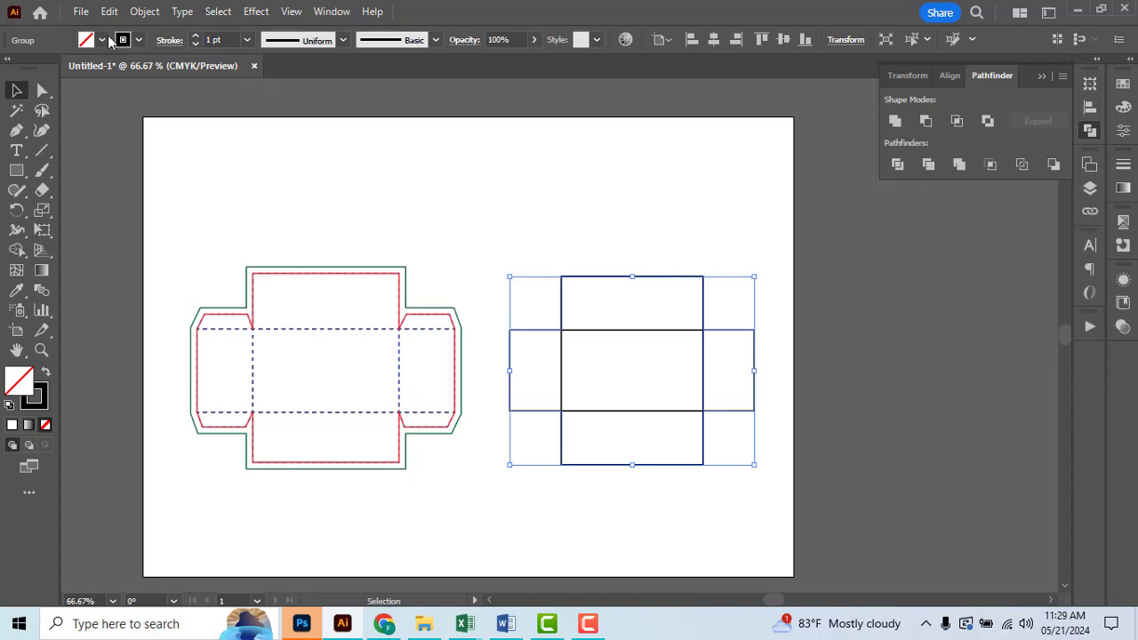
left_click(138, 39)
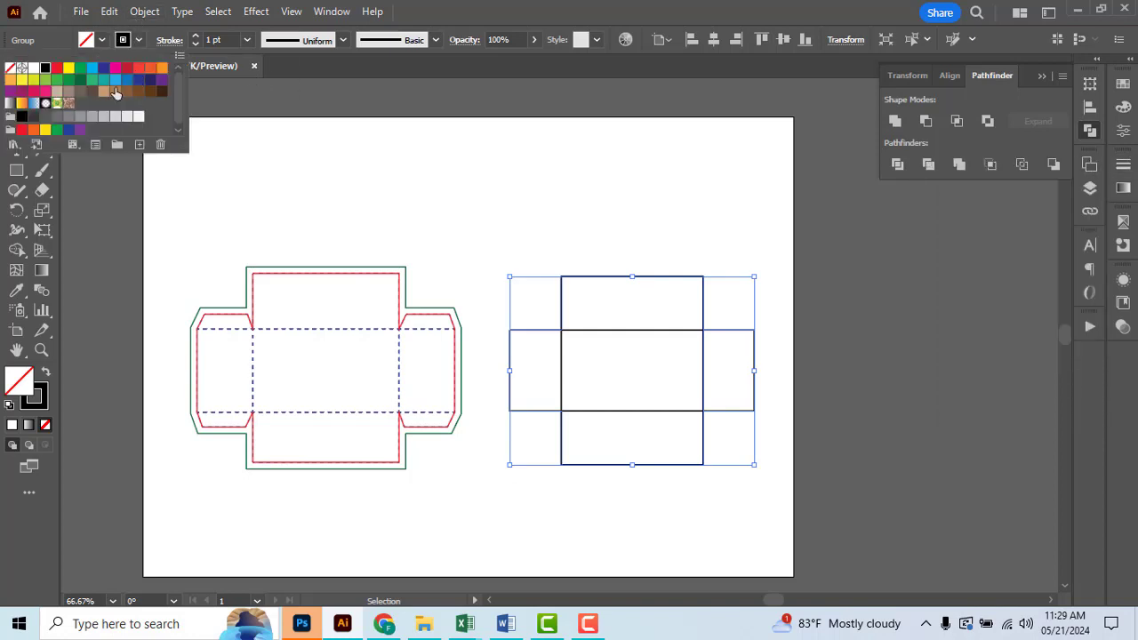
left_click(56, 75)
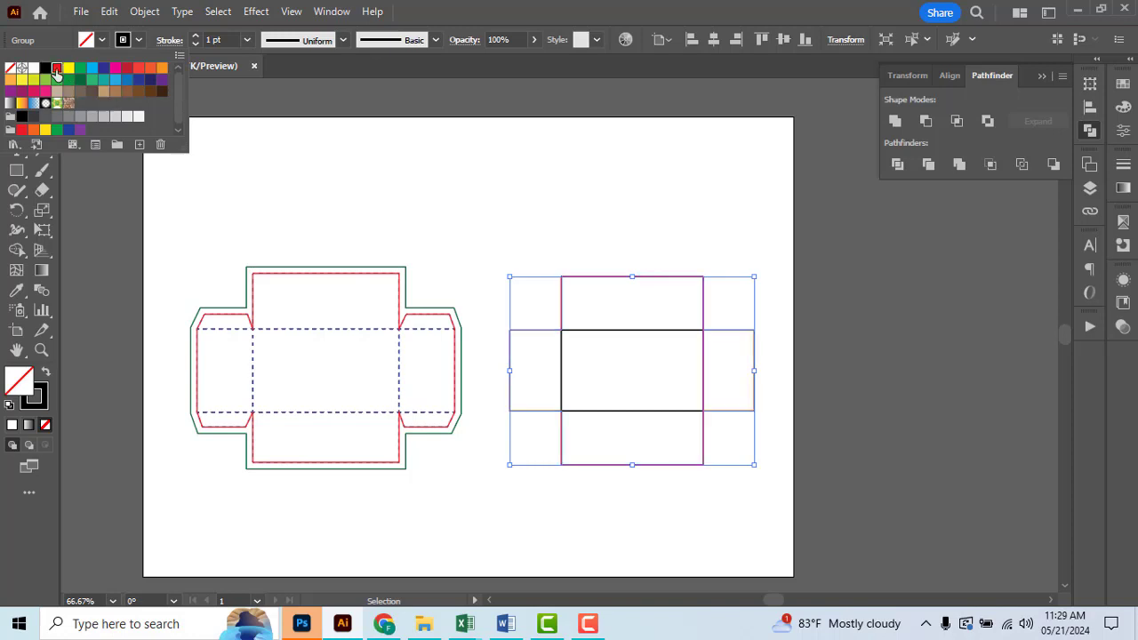
left_click(436, 176)
left_click(794, 296)
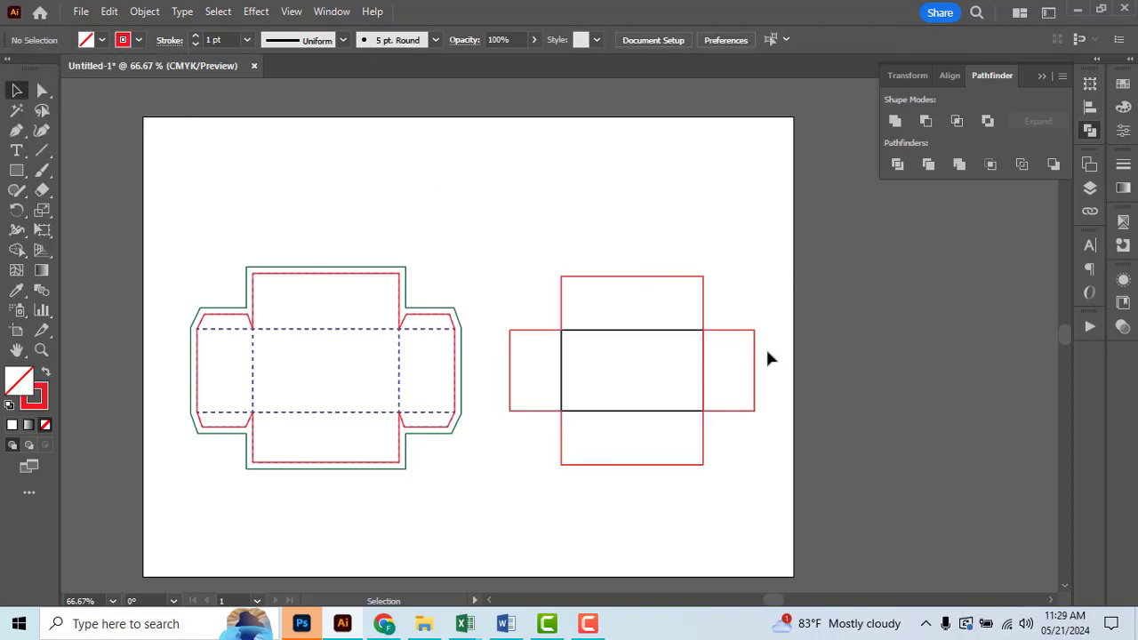
scroll(718, 366, "up", 3)
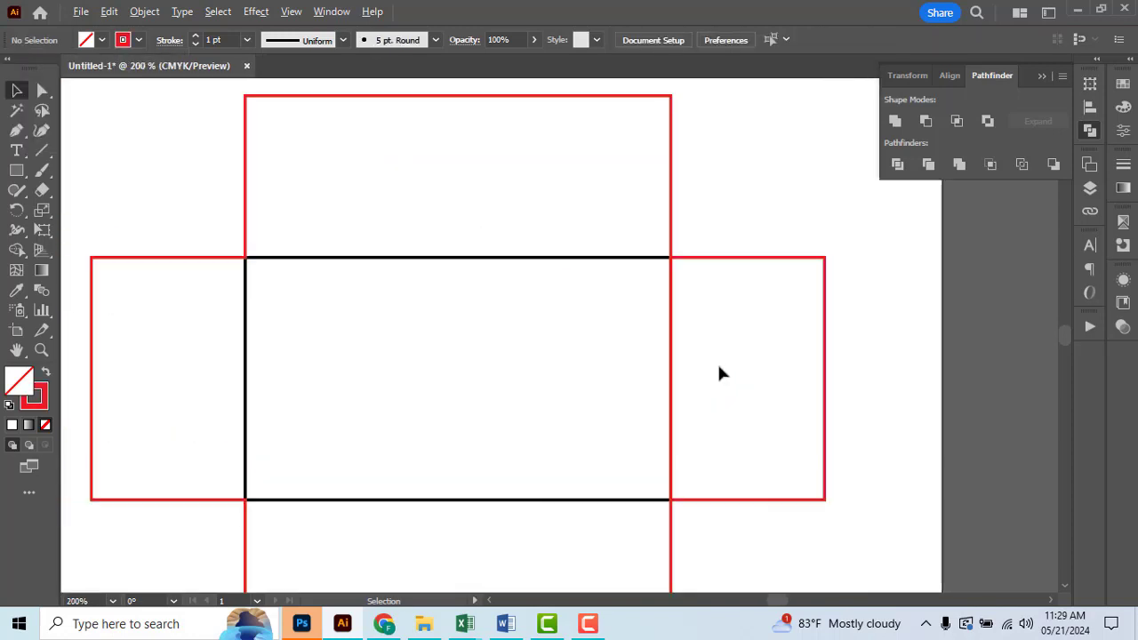
Select the second box net's rectangles and try uniting them into one outline
left_click(674, 299)
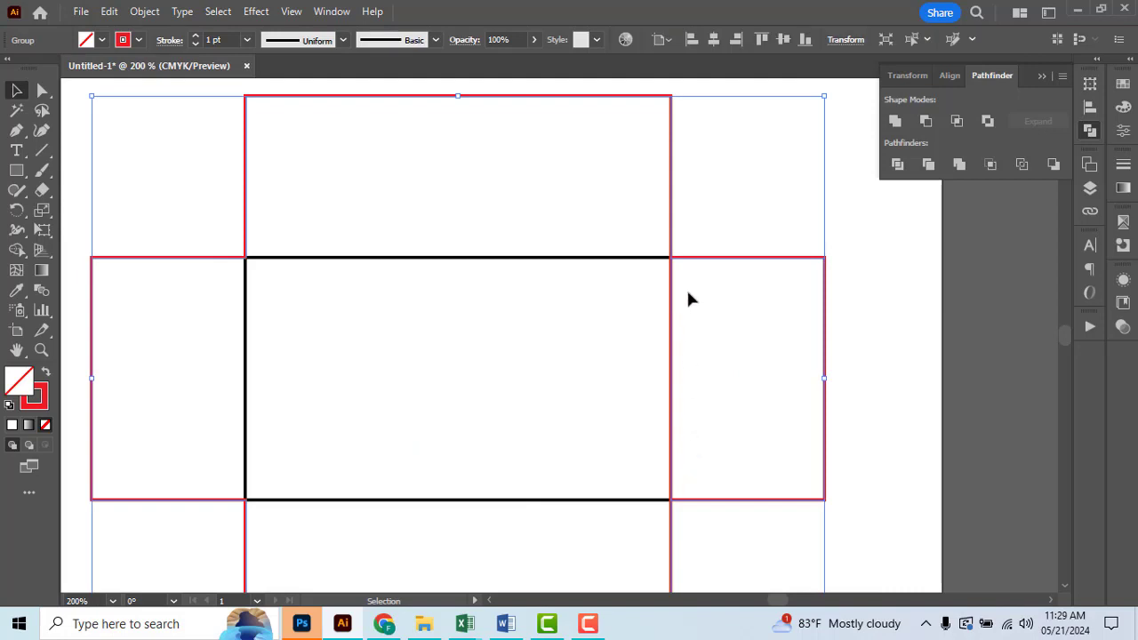
scroll(691, 299, "up", 1)
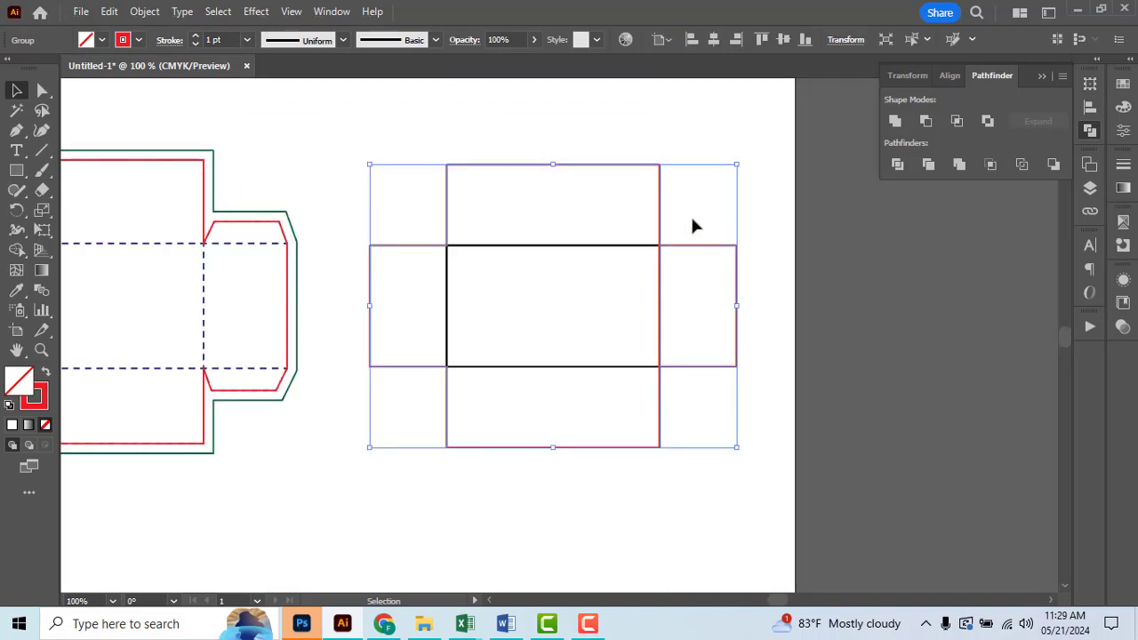
left_click(691, 227)
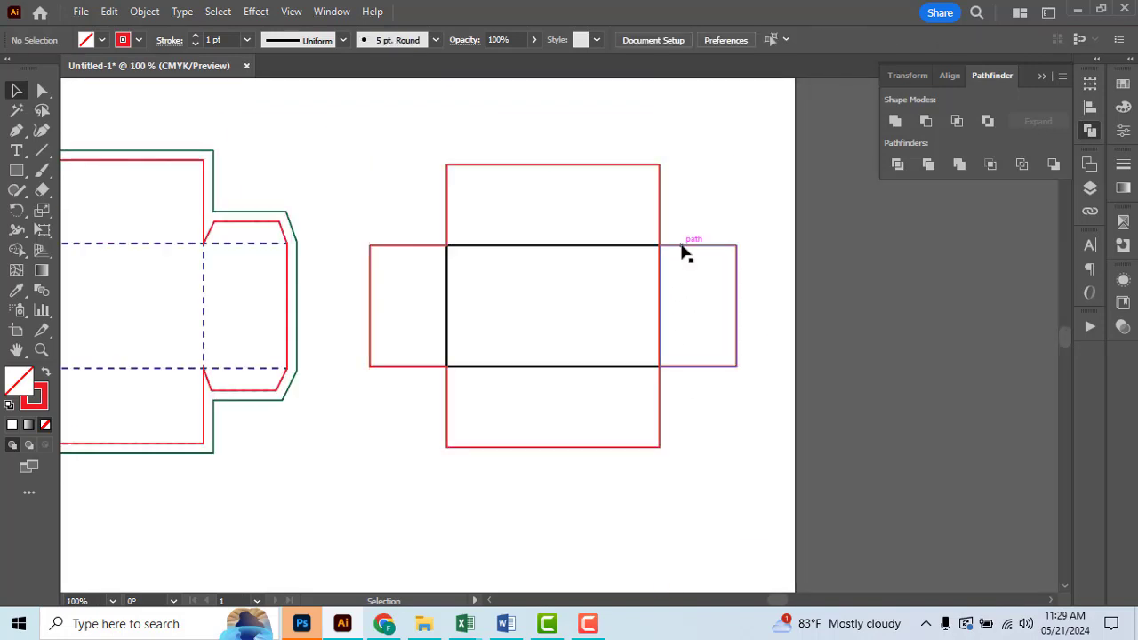
left_click_drag(685, 254, 798, 219)
key("ctrl+z")
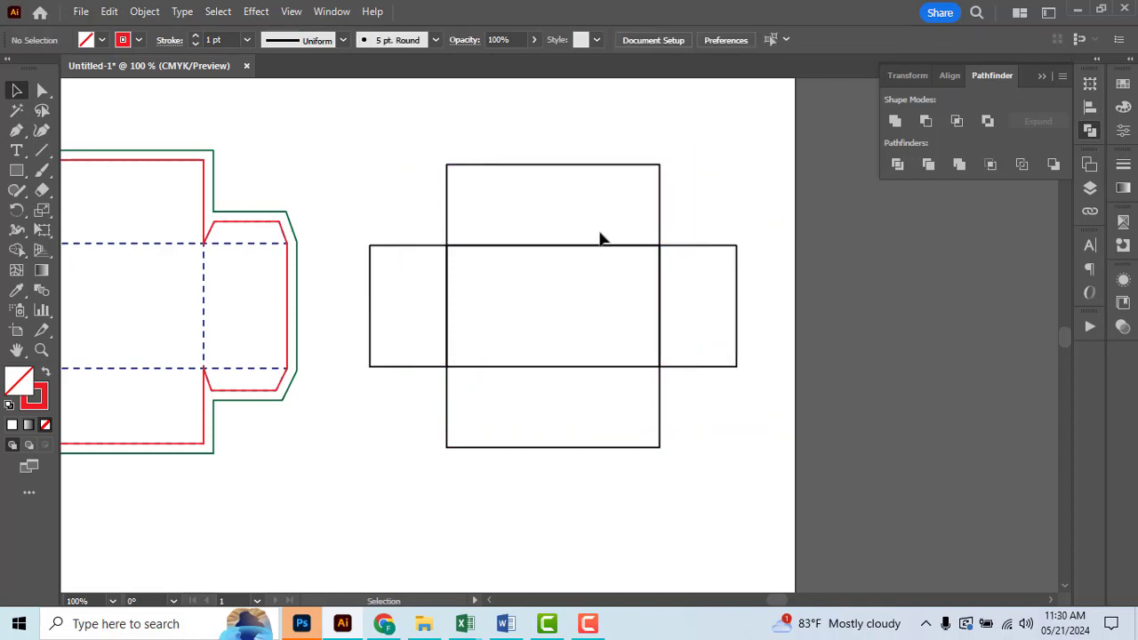
left_click_drag(391, 208, 733, 435)
left_click(894, 121)
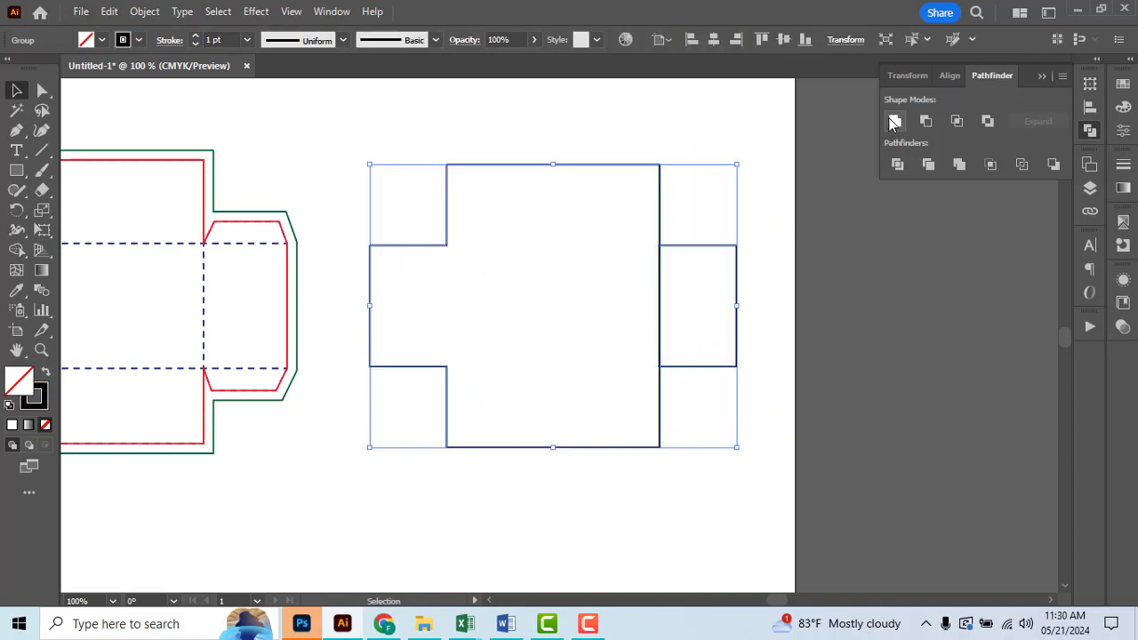
left_click(762, 468)
Isolate the net group and drag the right flap rectangle to close the gap
left_click(676, 298)
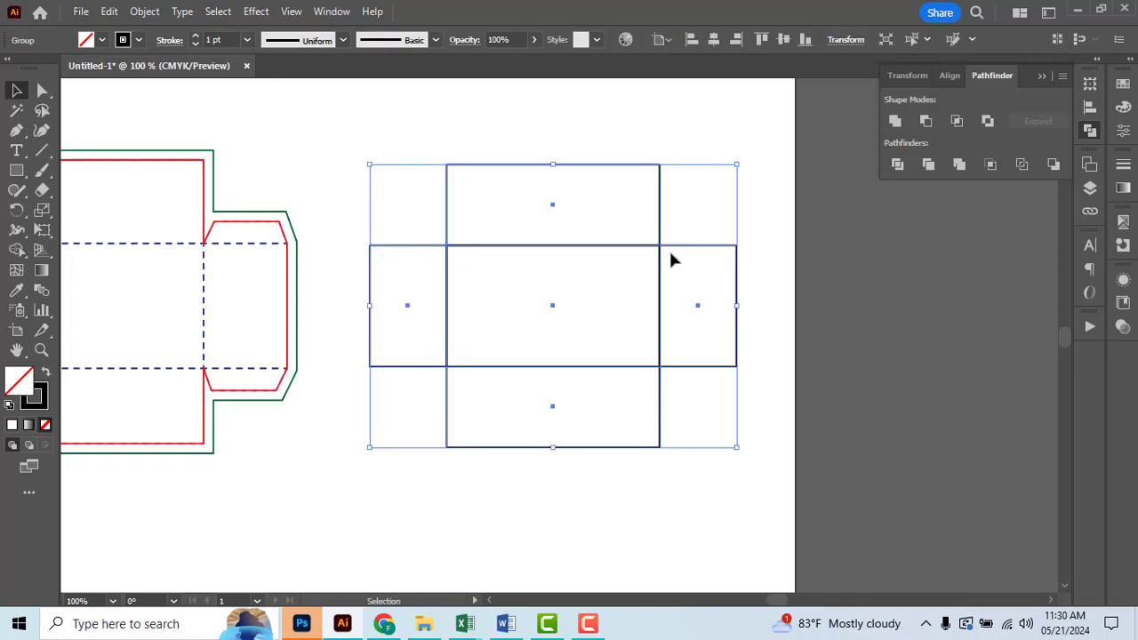
scroll(671, 256, "up", 3)
left_click(696, 211)
left_click(679, 235)
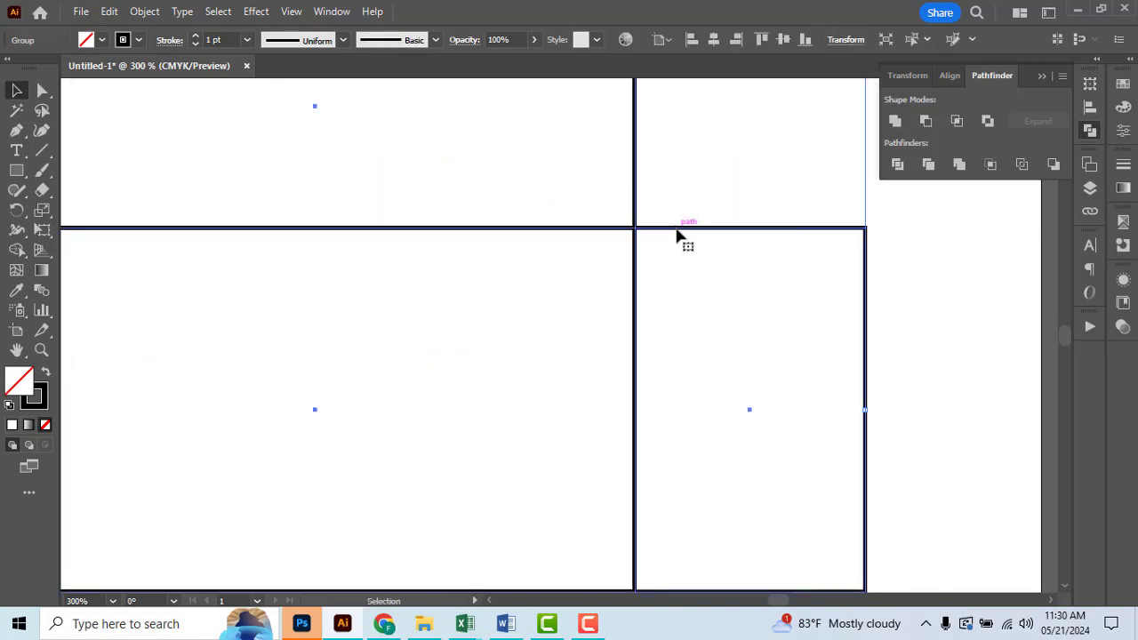
double_click(639, 242)
scroll(640, 246, "up", 3)
scroll(678, 193, "up", 1)
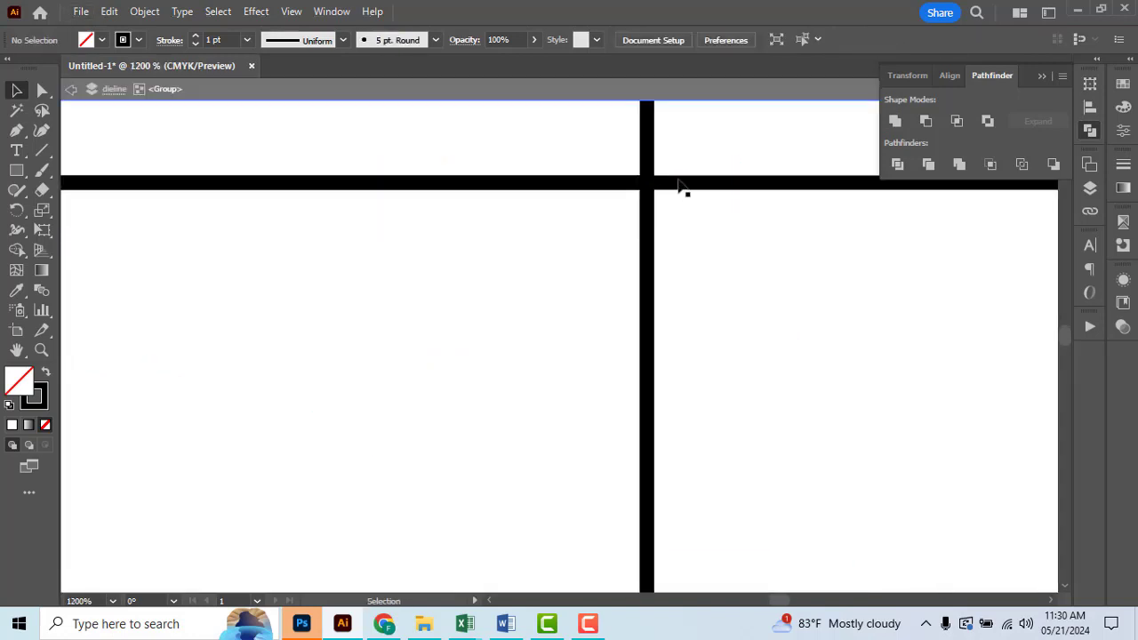
mouse_move(678, 187)
left_mouse_down()
mouse_move(680, 231)
mouse_move(662, 231)
left_mouse_up()
Try uniting all the net's rectangles again, then undo to keep them separate
key("ctrl+0")
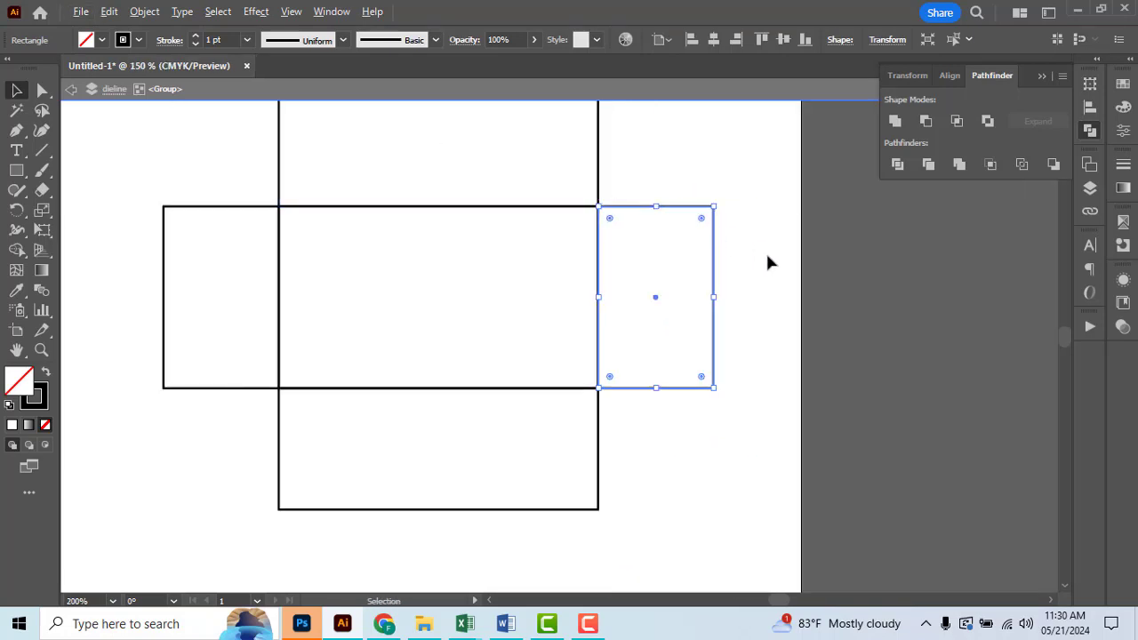
left_click(765, 256)
scroll(721, 428, "up", 2)
left_click_drag(102, 158, 661, 483)
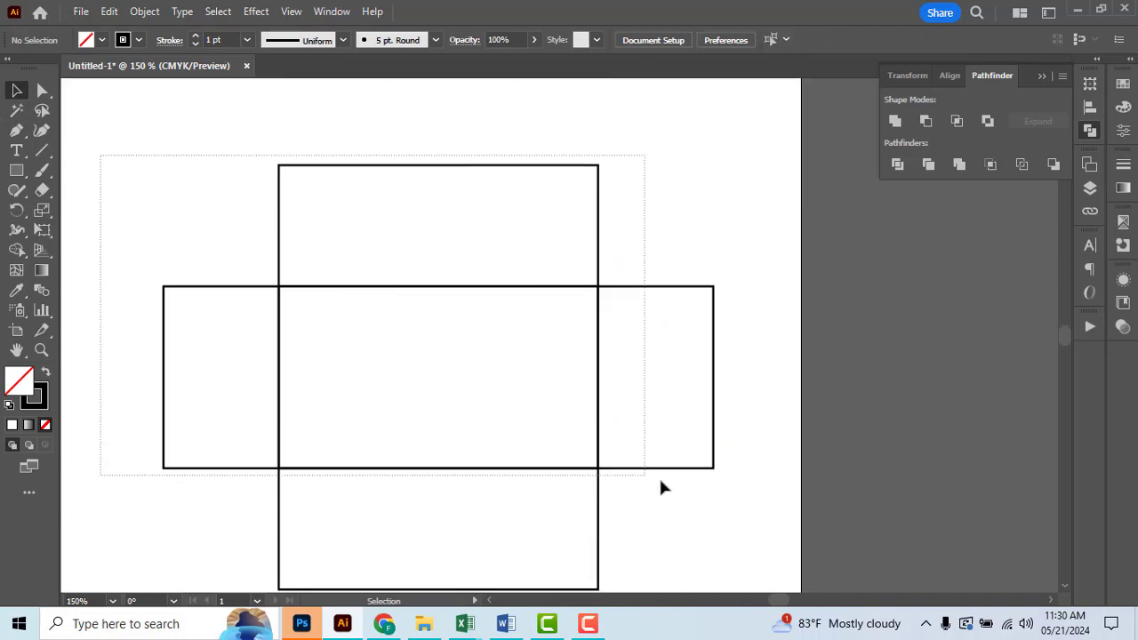
left_click(893, 129)
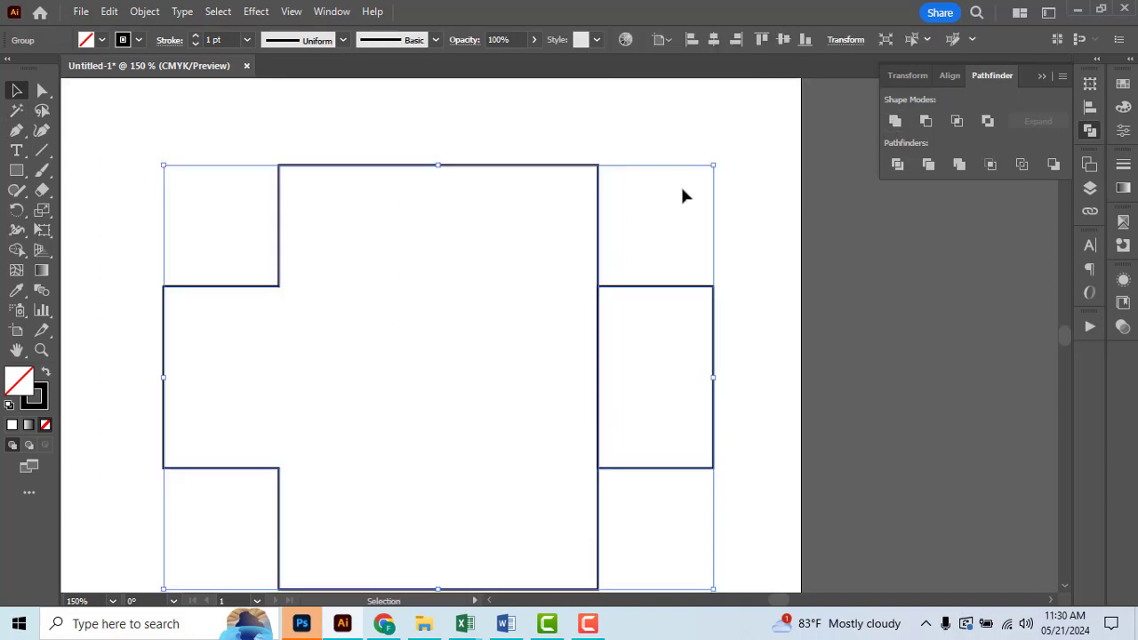
left_click(669, 364)
key("ctrl+z")
Reselect the net and pick the anchor where the flap meets the panel
left_click(776, 383)
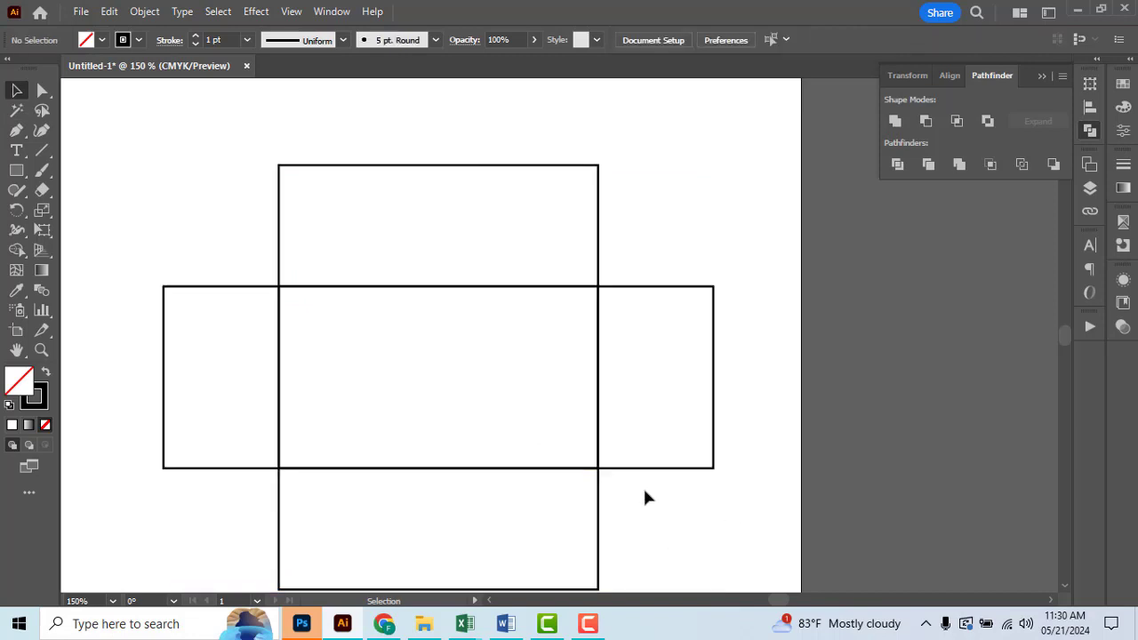
scroll(643, 485, "up", 3)
left_click(531, 449)
scroll(507, 434, "up", 2)
key("a")
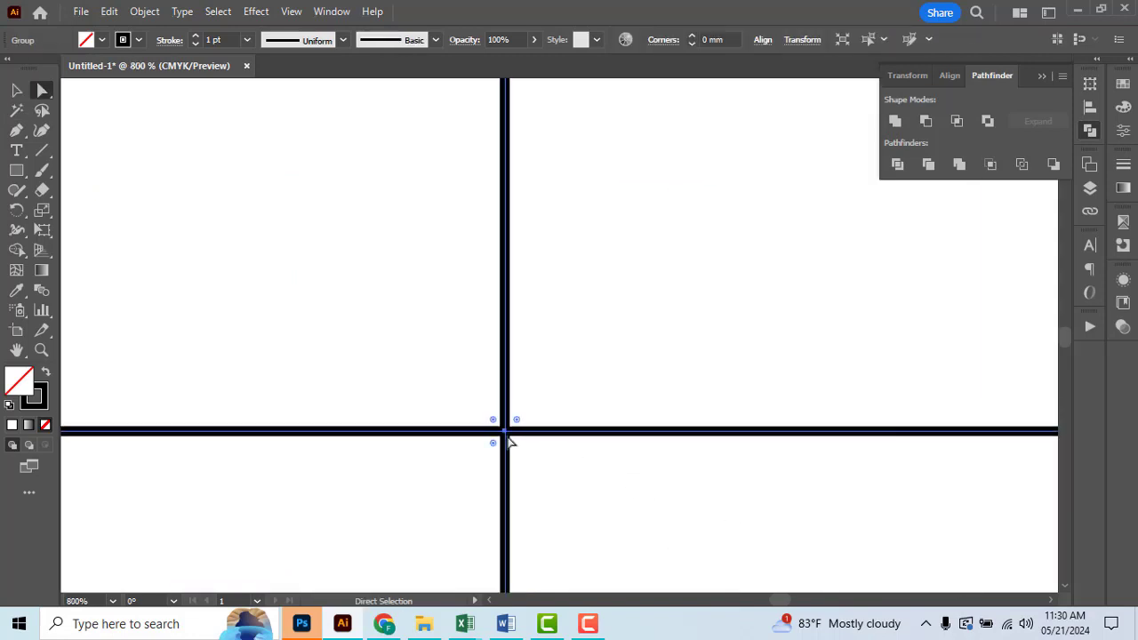
left_click(505, 433)
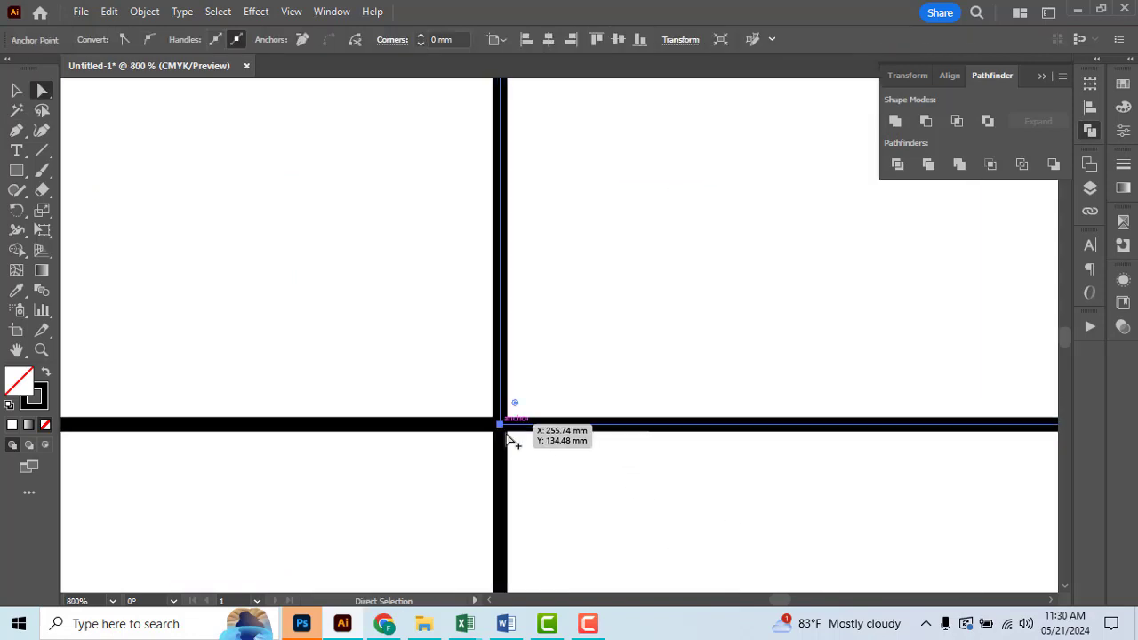
scroll(506, 436, "up", 3)
Drag the flap's corner anchor and edge left onto the centre panel edge
left_click(513, 400)
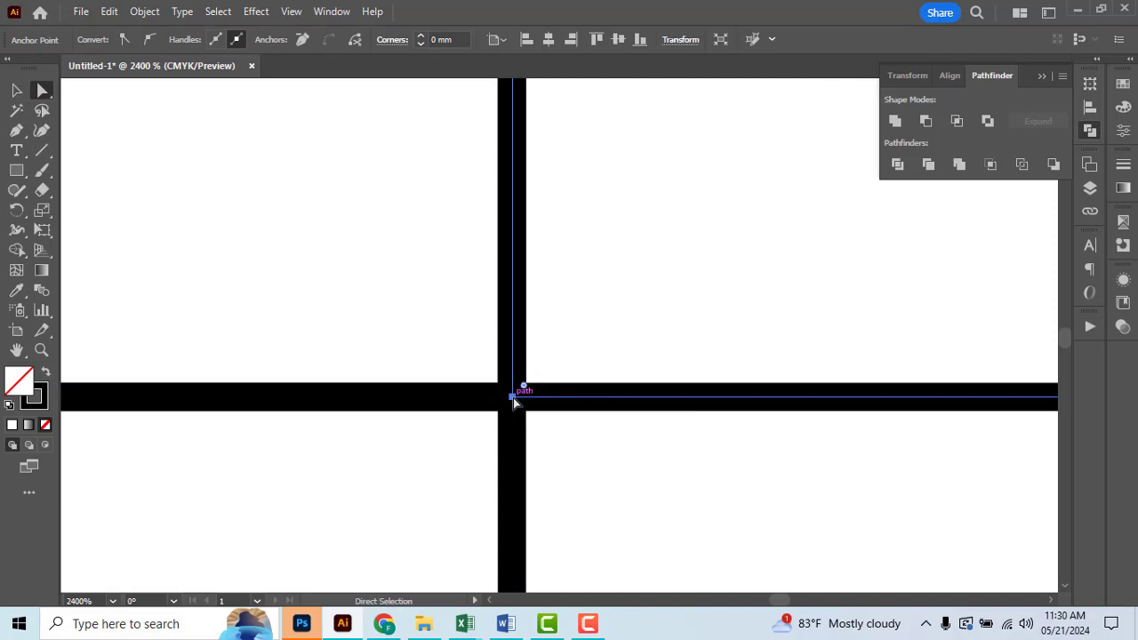
left_click_drag(513, 400, 472, 400)
scroll(590, 409, "down", 4)
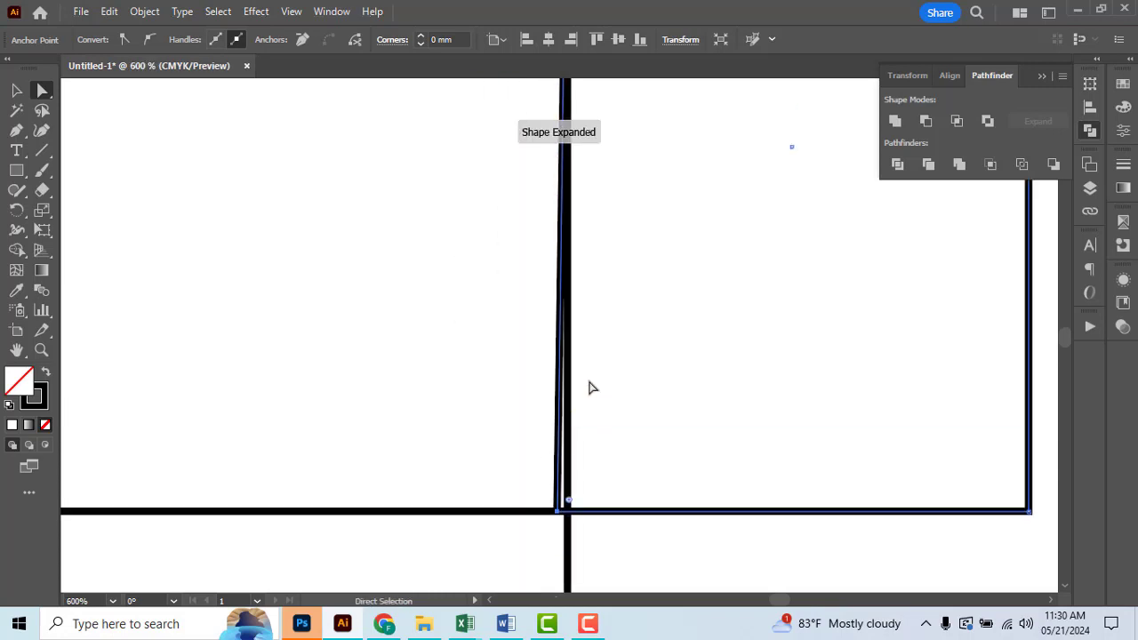
scroll(572, 229, "up", 1)
scroll(582, 204, "up", 3)
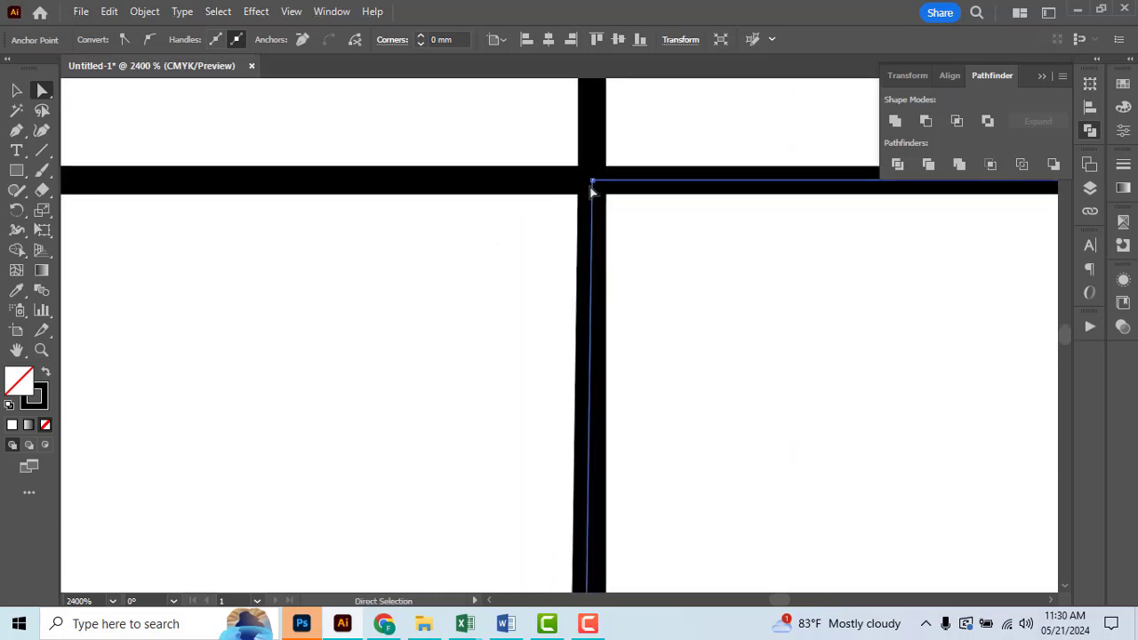
left_click_drag(594, 187, 557, 189)
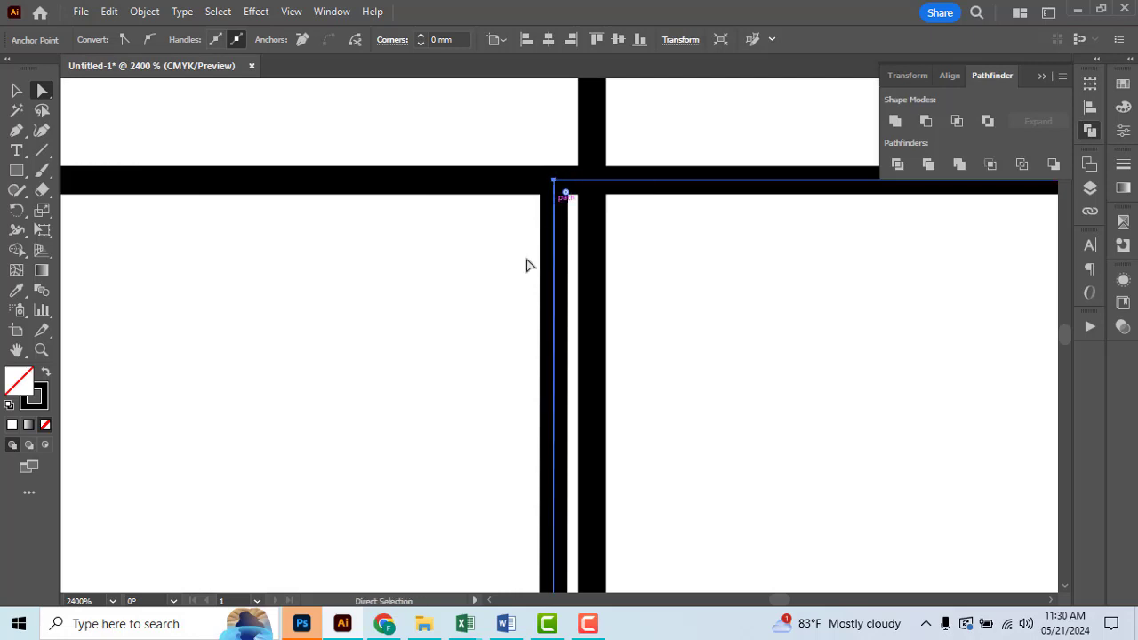
key("v")
Check the flap's position by selecting and deselecting the flap rectangle and net group
scroll(402, 360, "down", 1)
scroll(401, 361, "down", 2)
left_click(536, 290)
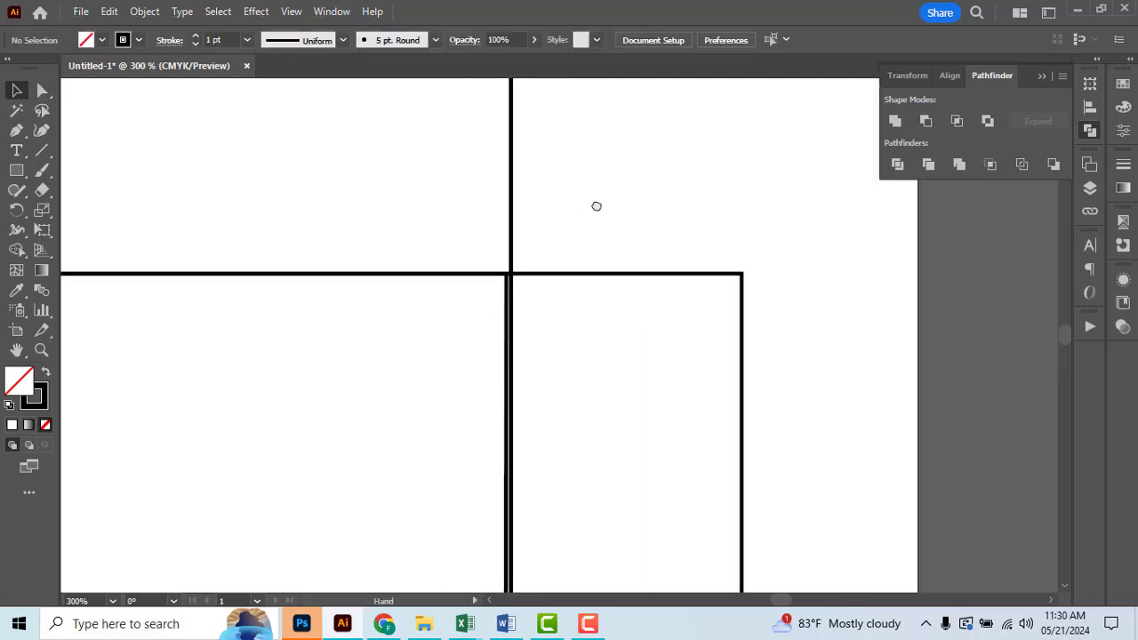
scroll(595, 206, "down", 2)
scroll(631, 182, "down", 2)
scroll(658, 260, "up", 3)
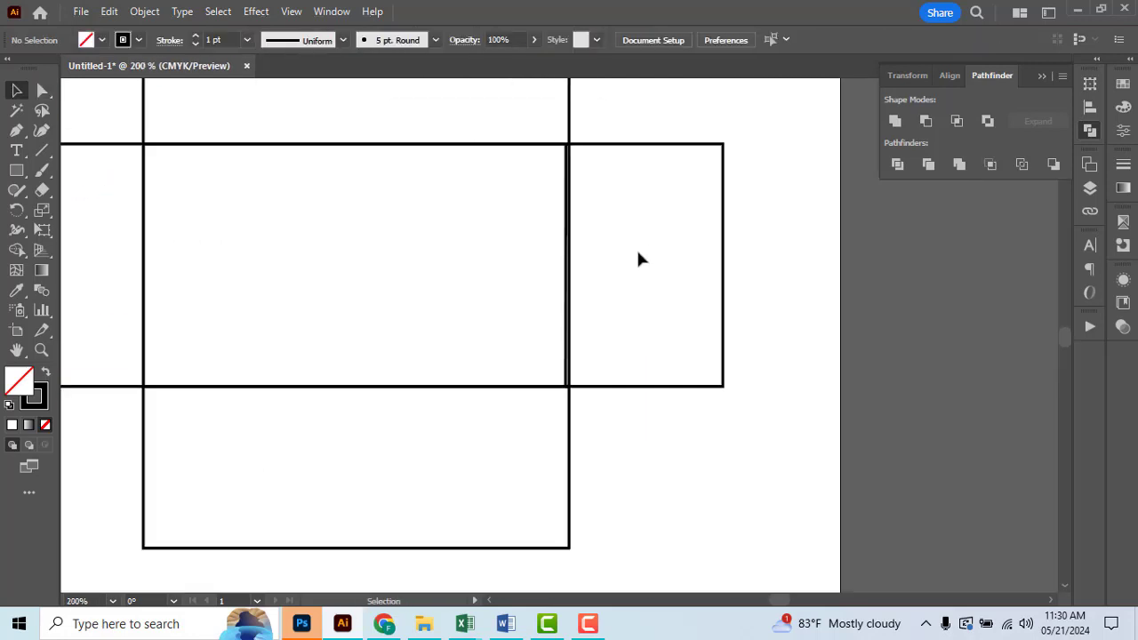
left_click_drag(636, 433, 606, 182)
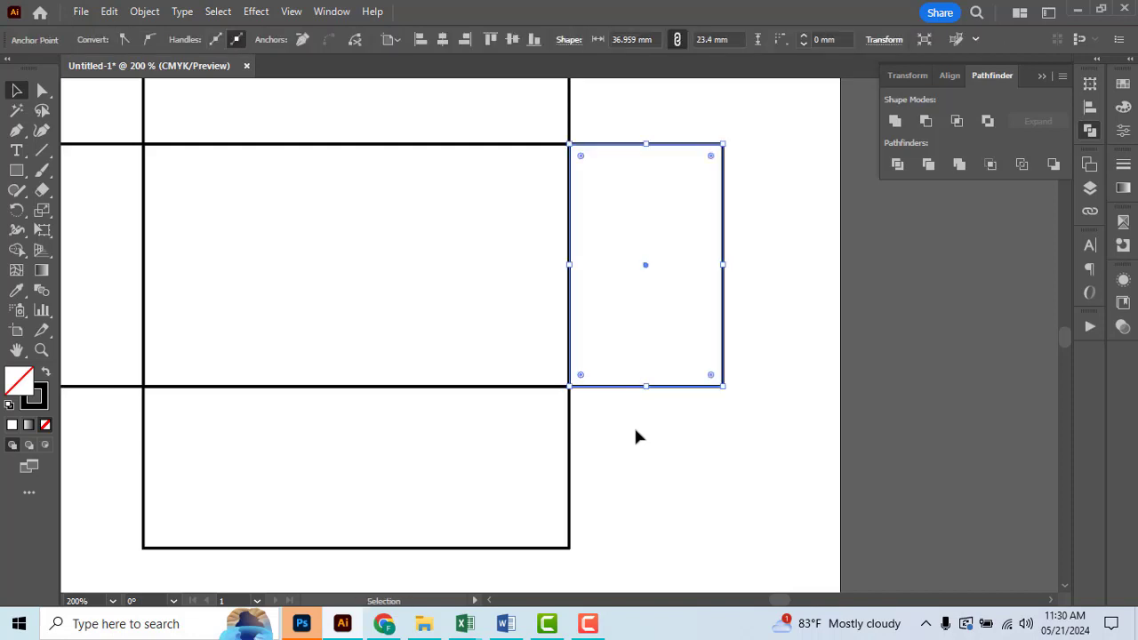
scroll(587, 175, "up", 3)
scroll(578, 196, "down", 3)
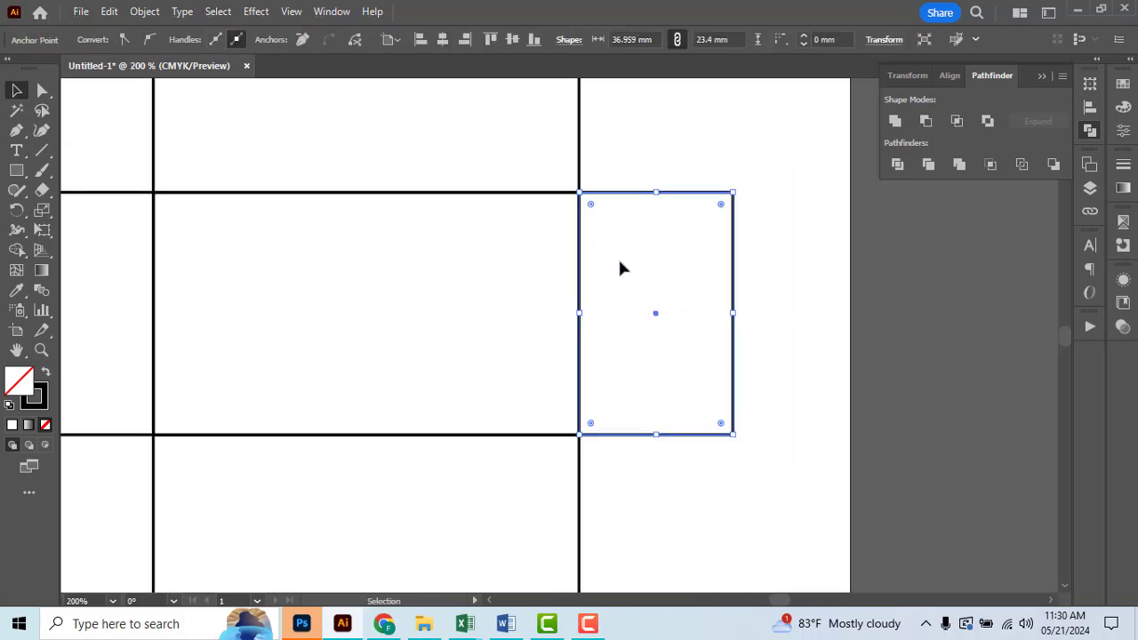
left_click(784, 280)
scroll(583, 221, "down", 1)
scroll(585, 246, "down", 1)
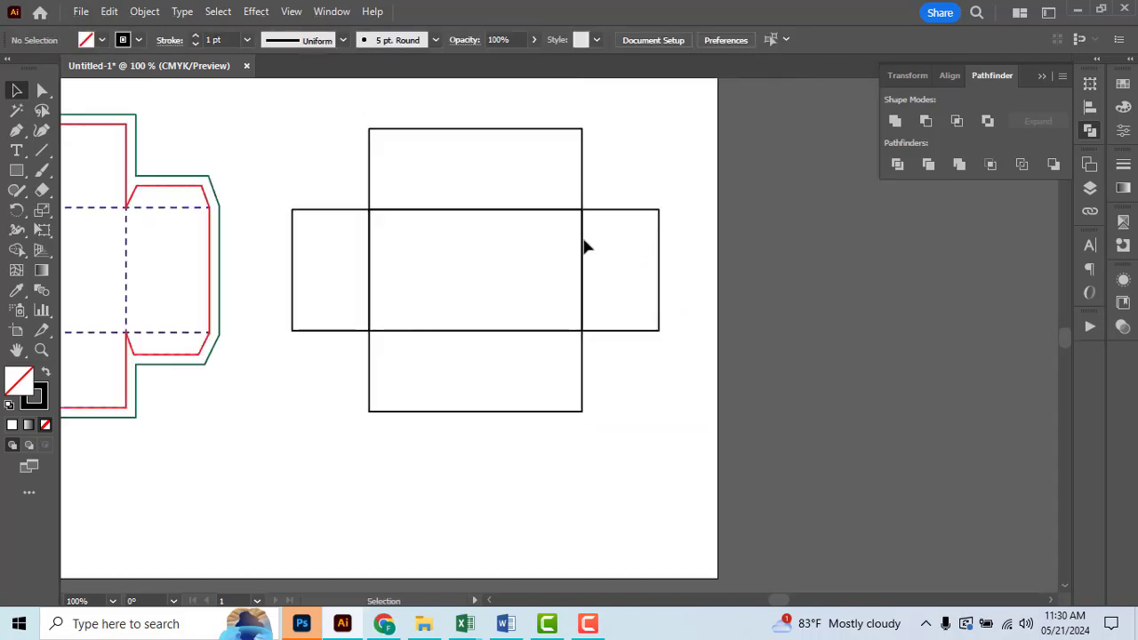
scroll(610, 222, "up", 3)
left_click(632, 209)
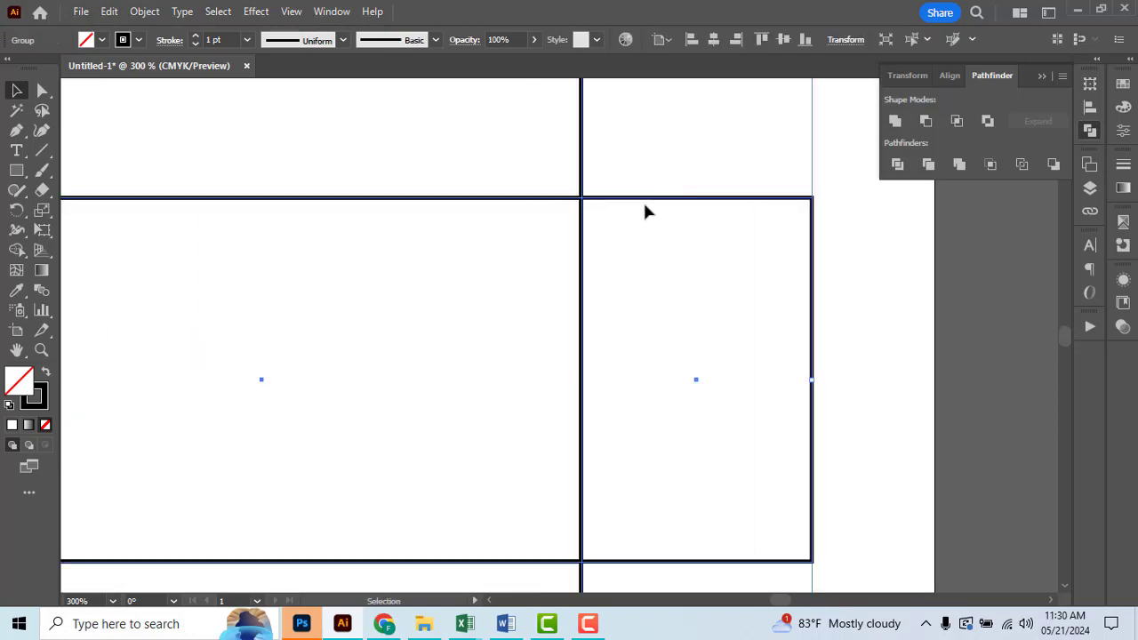
left_click(642, 181)
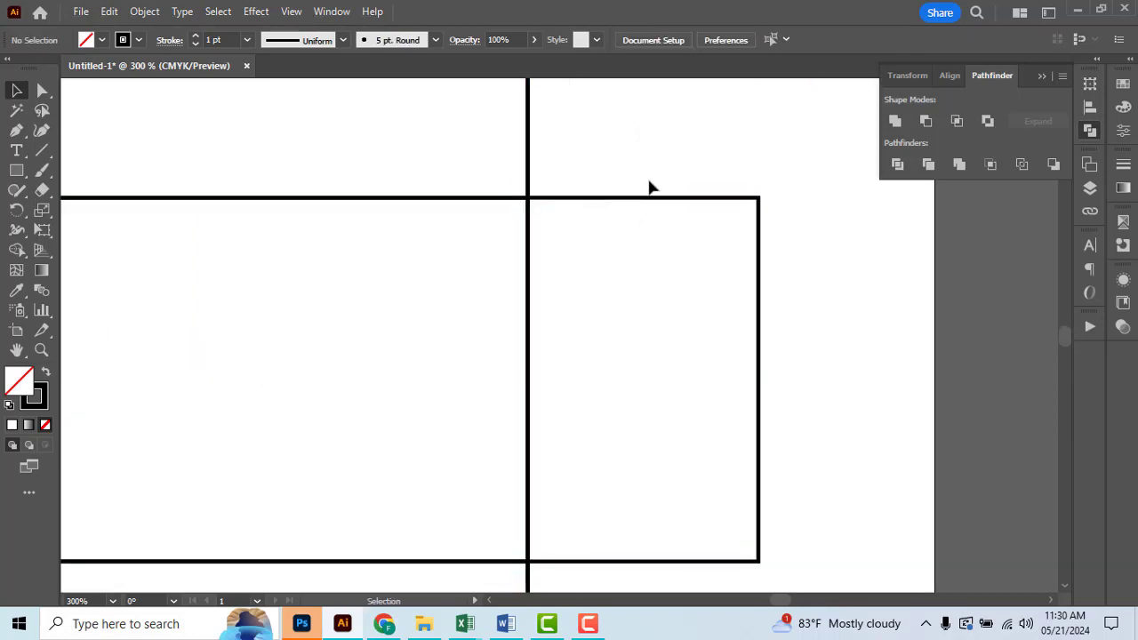
scroll(633, 187, "down", 2)
Move the right flap out and back until its corner snaps flush to the centre panel
left_click_drag(628, 191, 727, 187)
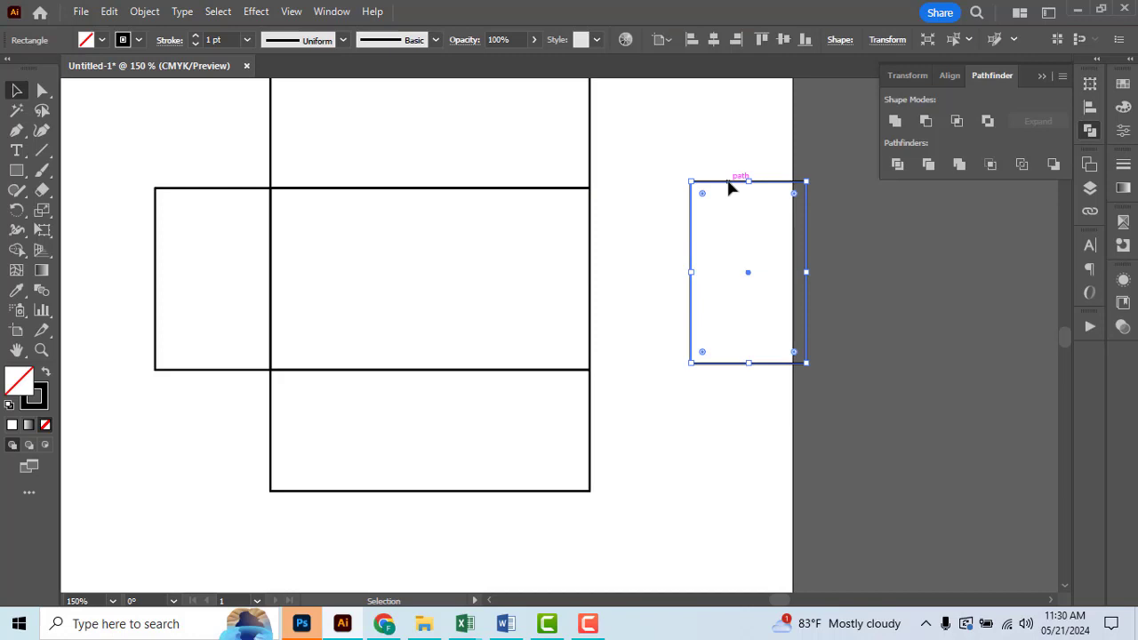
scroll(561, 221, "up", 2)
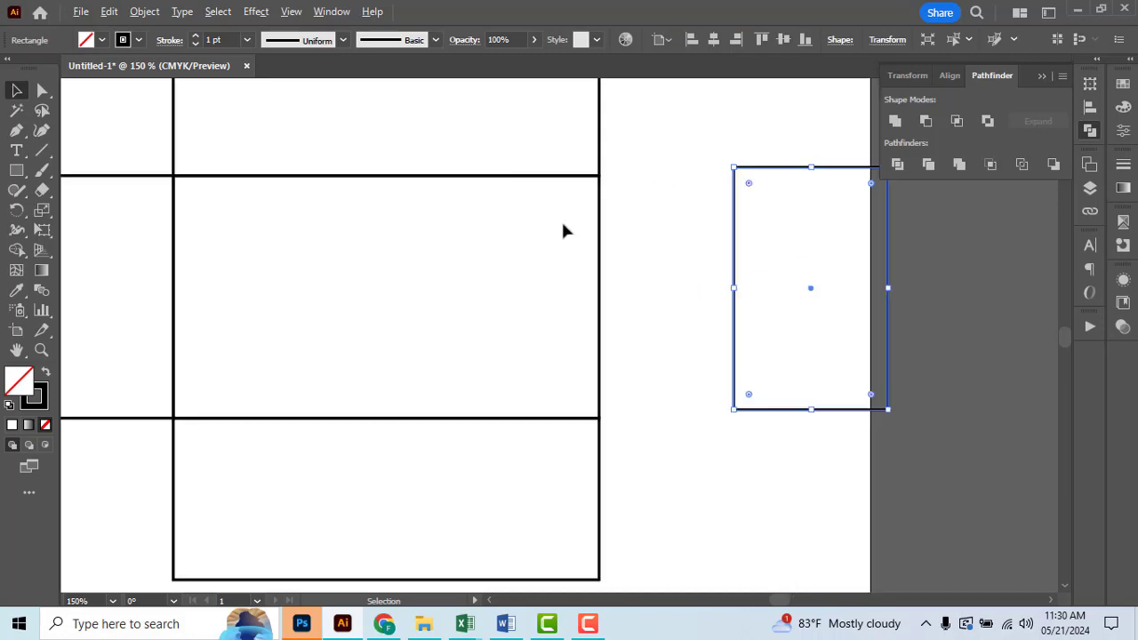
left_click_drag(824, 396, 685, 394)
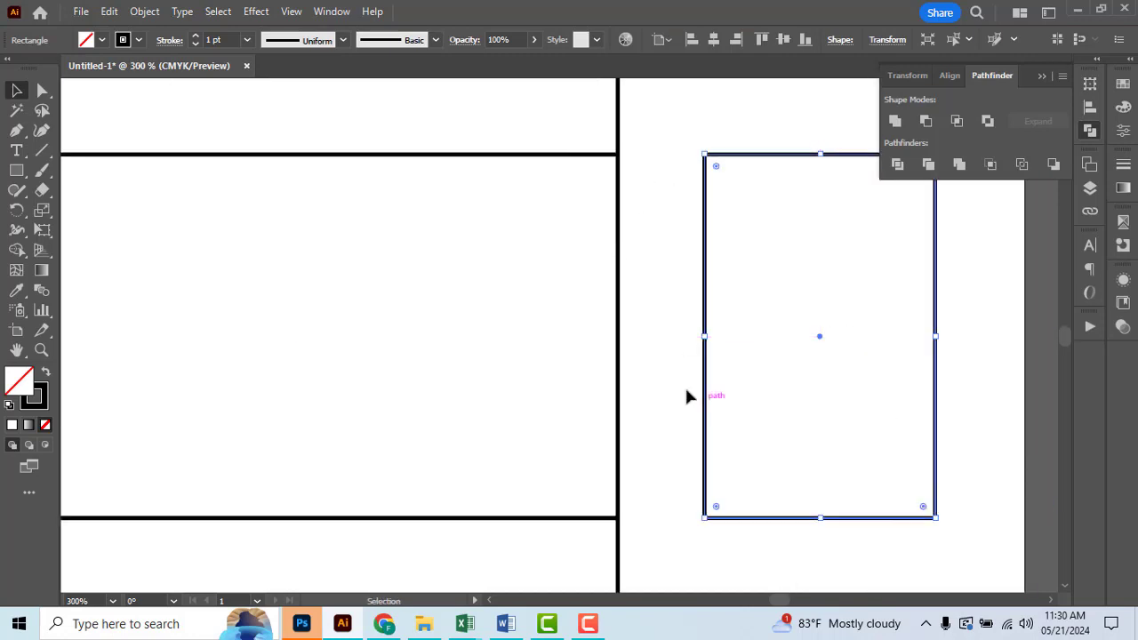
scroll(699, 174, "up", 1)
scroll(711, 187, "up", 2)
left_click_drag(722, 206, 617, 247)
scroll(557, 181, "up", 3)
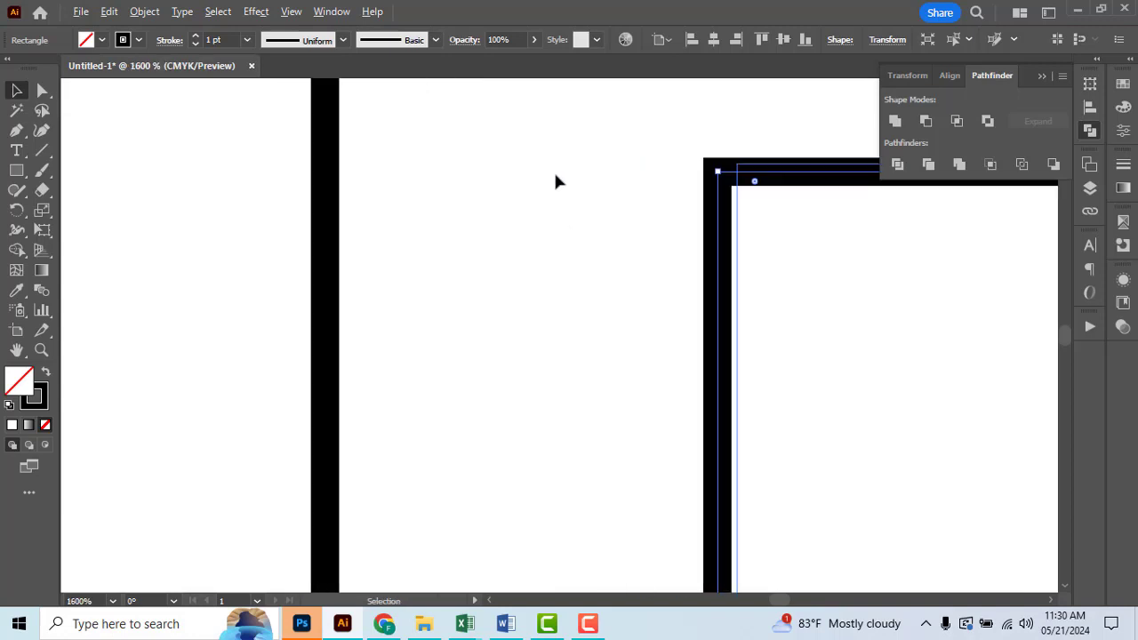
scroll(658, 213, "up", 2)
mouse_move(822, 378)
left_mouse_down()
mouse_move(425, 259)
mouse_move(435, 253)
left_mouse_up()
scroll(508, 170, "down", 3)
scroll(508, 165, "down", 3)
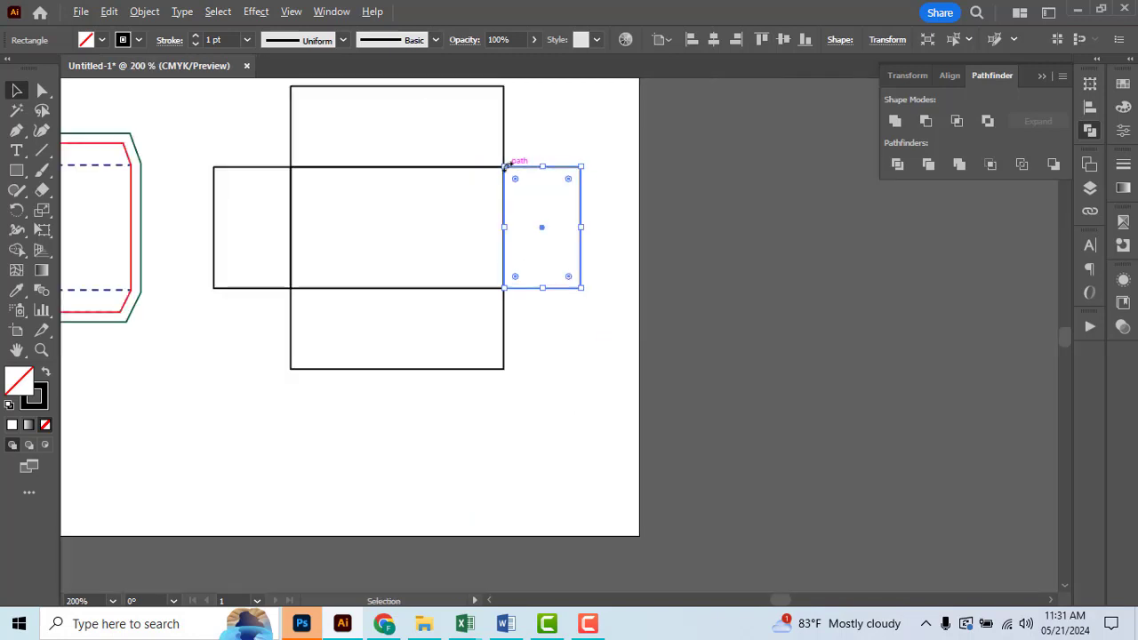
Try uniting the net's rectangles, then undo the merge and clear the selection
left_click_drag(227, 133, 618, 315)
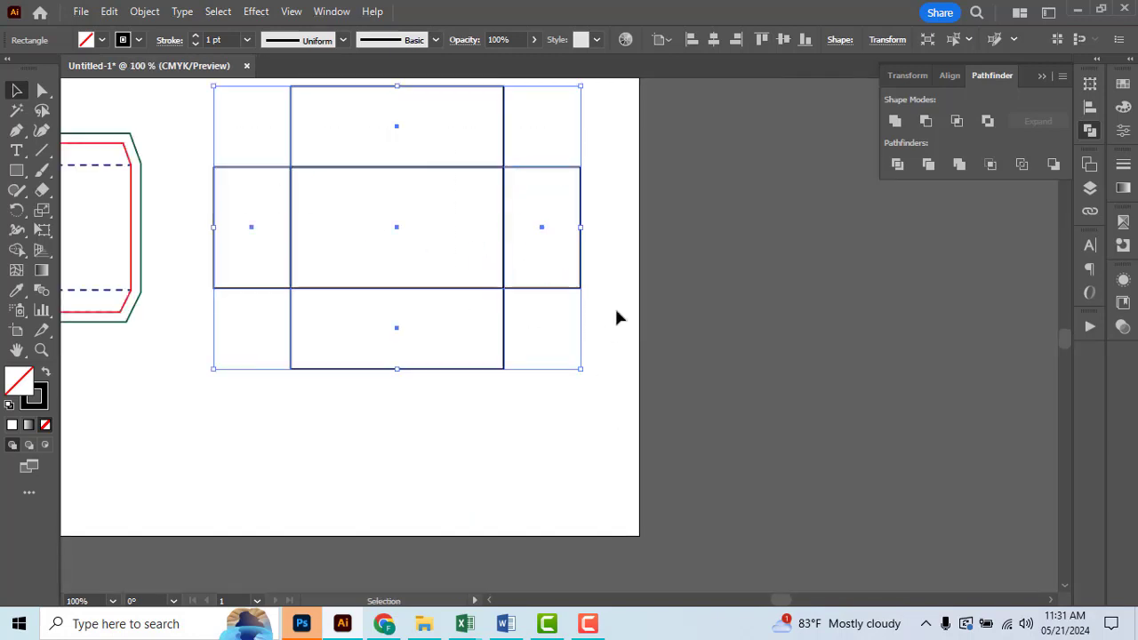
left_click(894, 121)
left_click(540, 435)
scroll(501, 533, "up", 2)
scroll(623, 515, "up", 1)
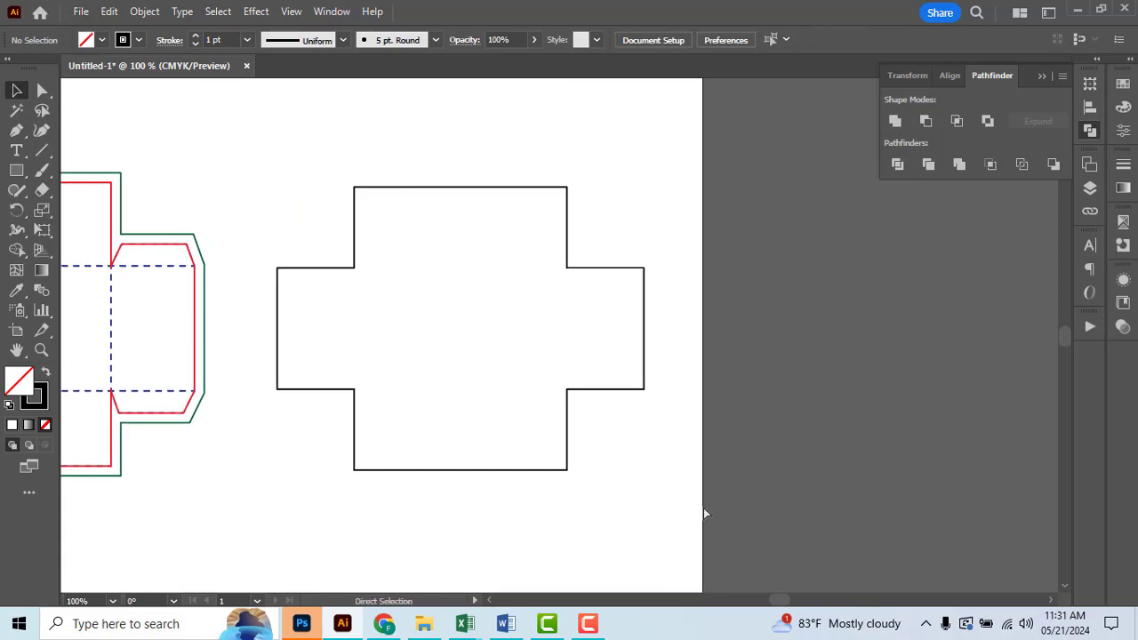
key("ctrl+z")
left_click(607, 224)
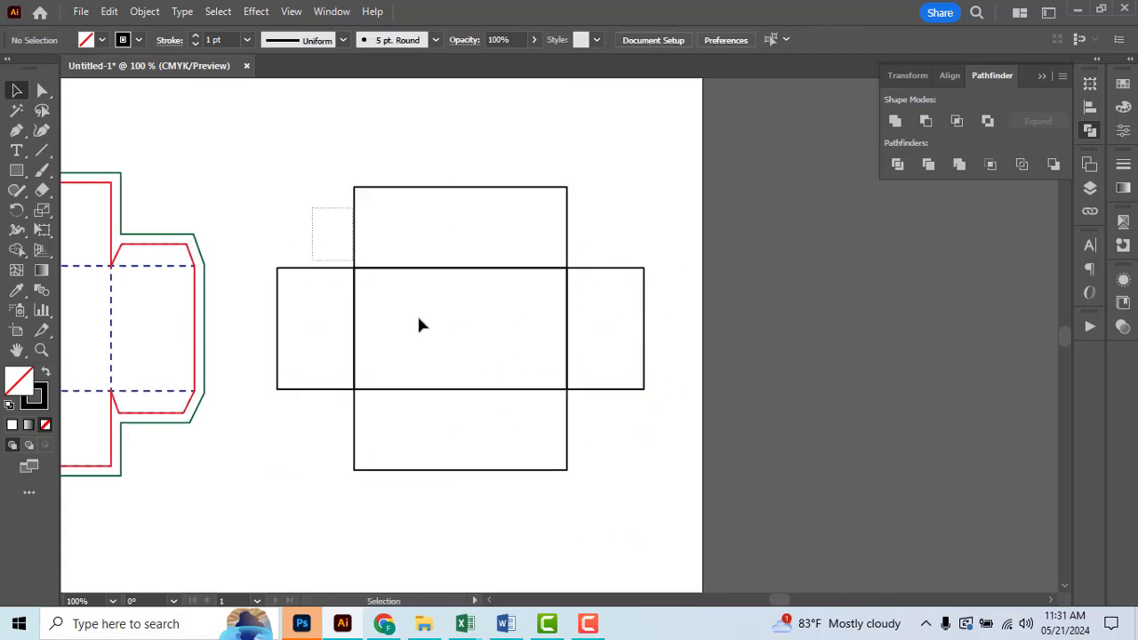
Group the tray's rectangles, unite them into one outline and give it a red stroke
left_click_drag(422, 325, 623, 452)
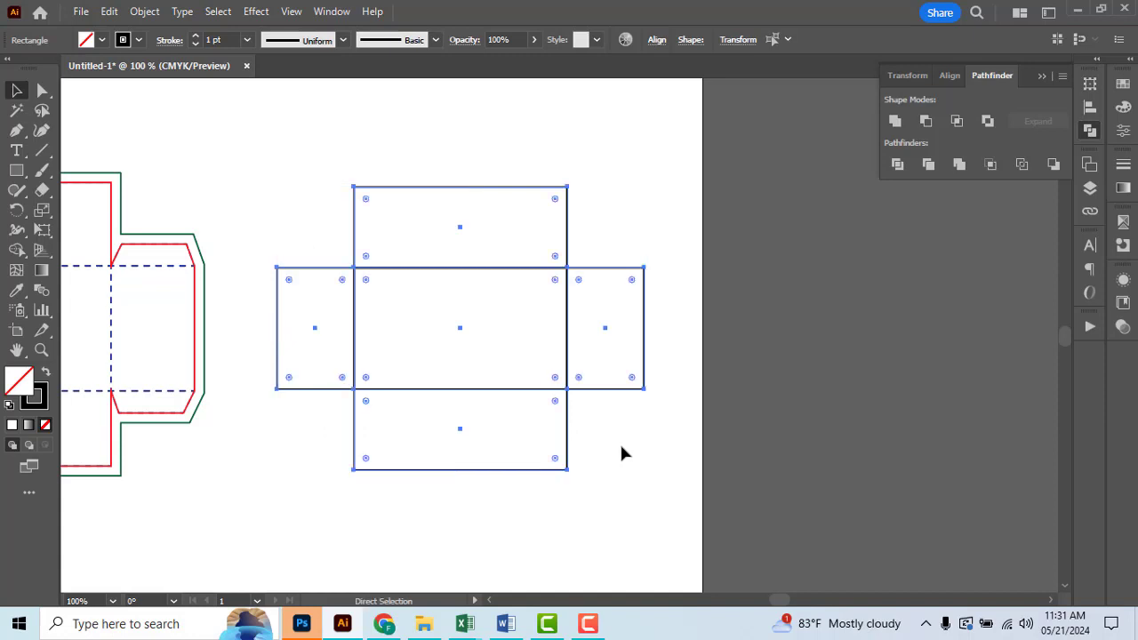
key("ctrl+g")
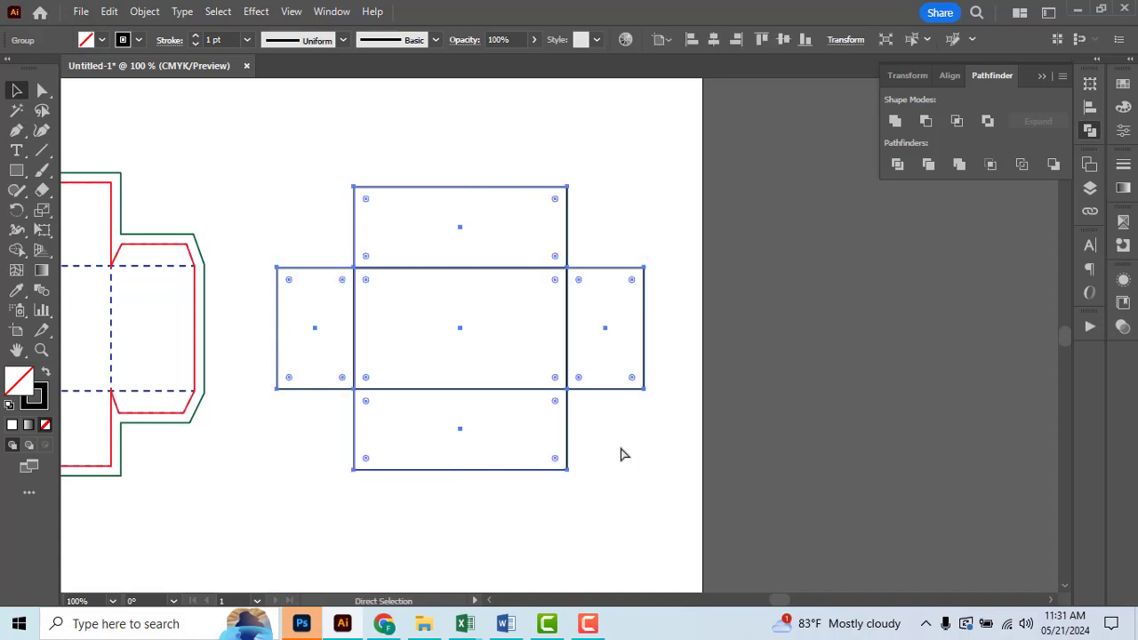
left_click(896, 122)
left_click(139, 40)
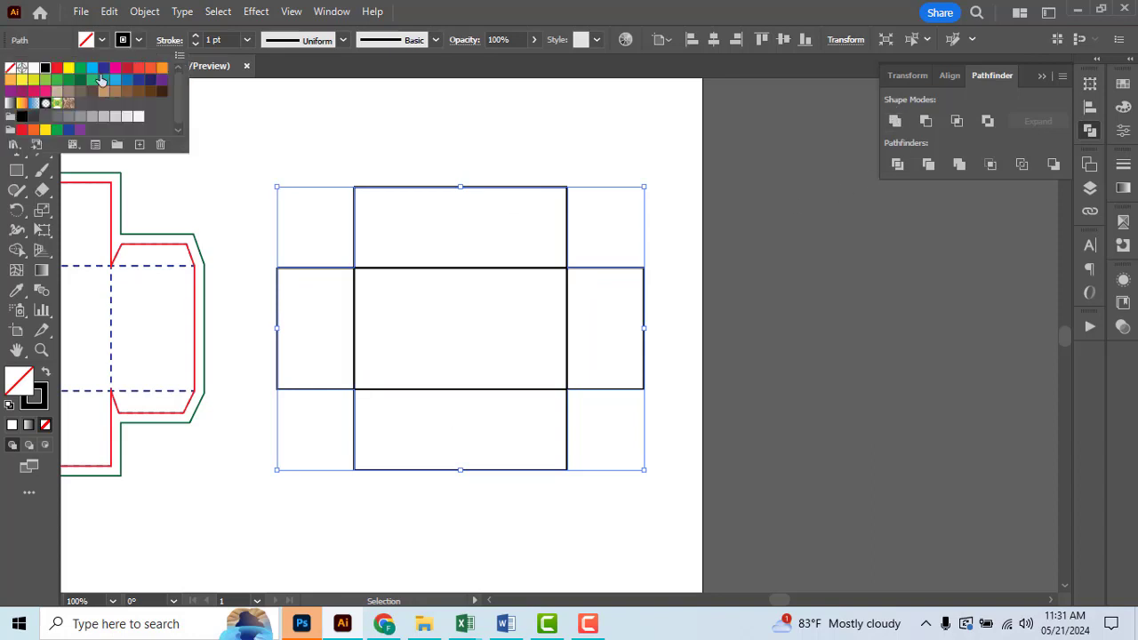
left_click(58, 77)
left_click(504, 135)
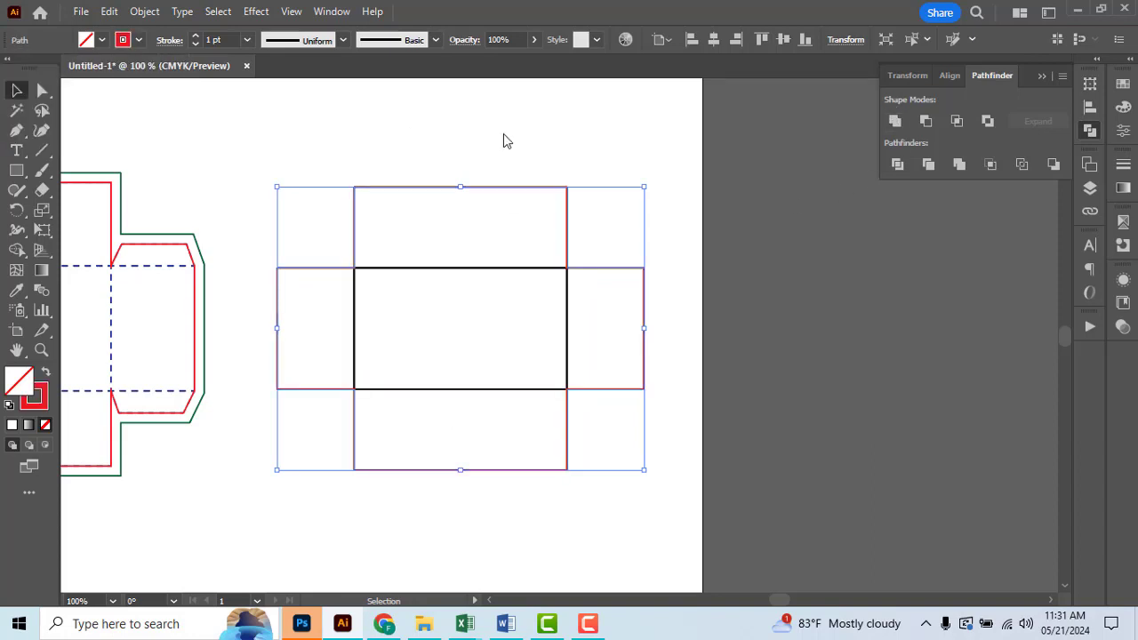
left_click(714, 304)
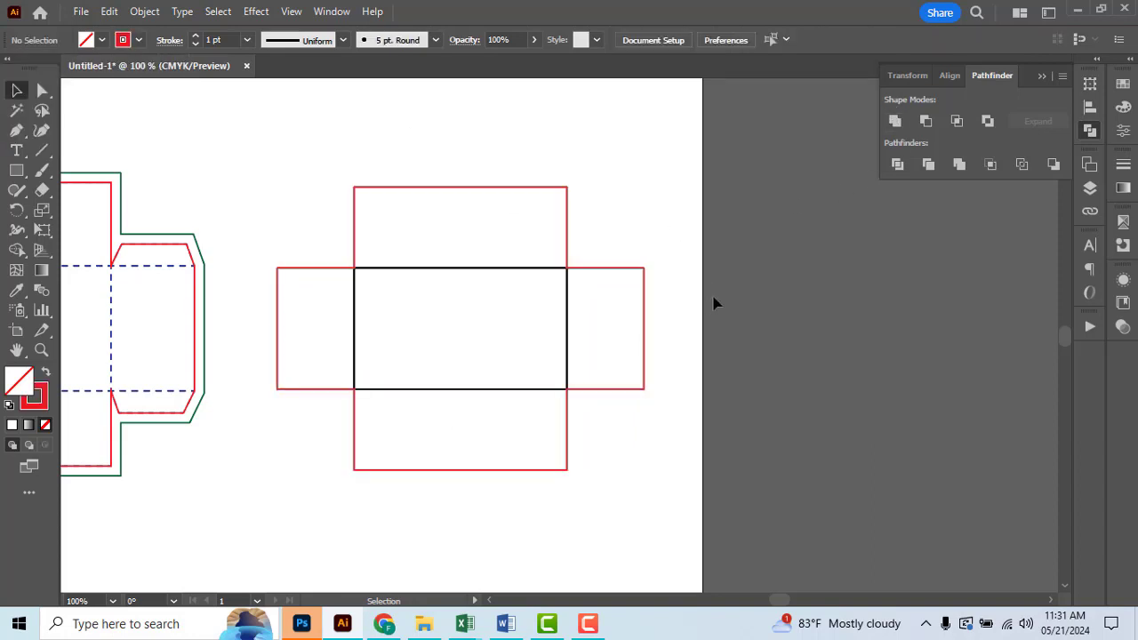
Offset the red cut outline by 3 mm and stroke the new bleed outline green
left_click(354, 225)
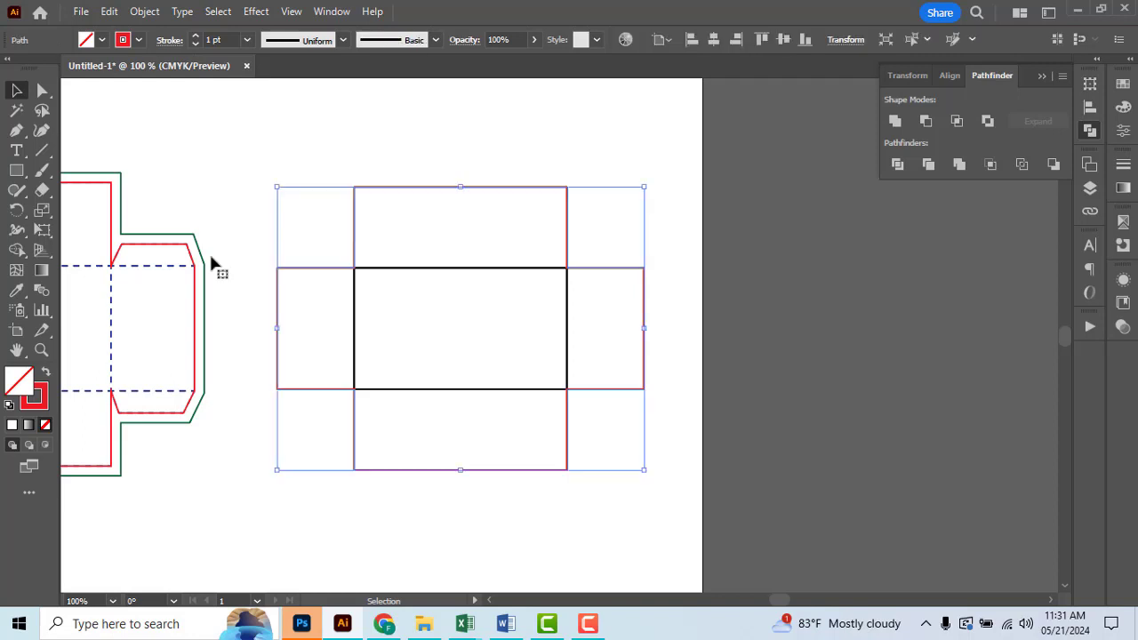
left_click(145, 12)
mouse_move(205, 434)
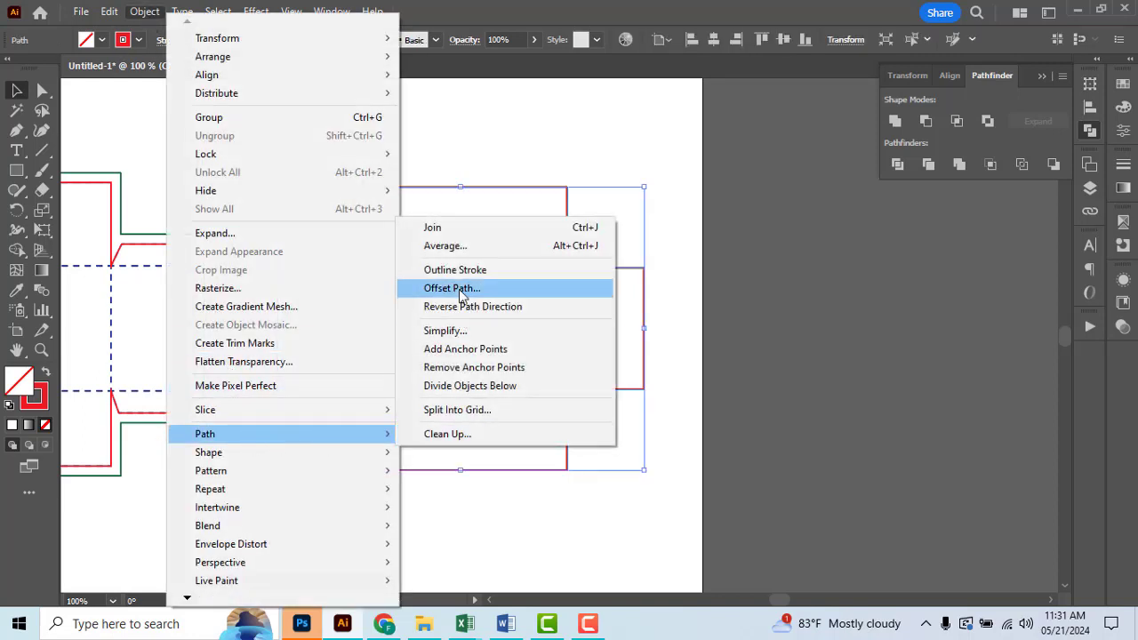
left_click(454, 288)
left_click(784, 356)
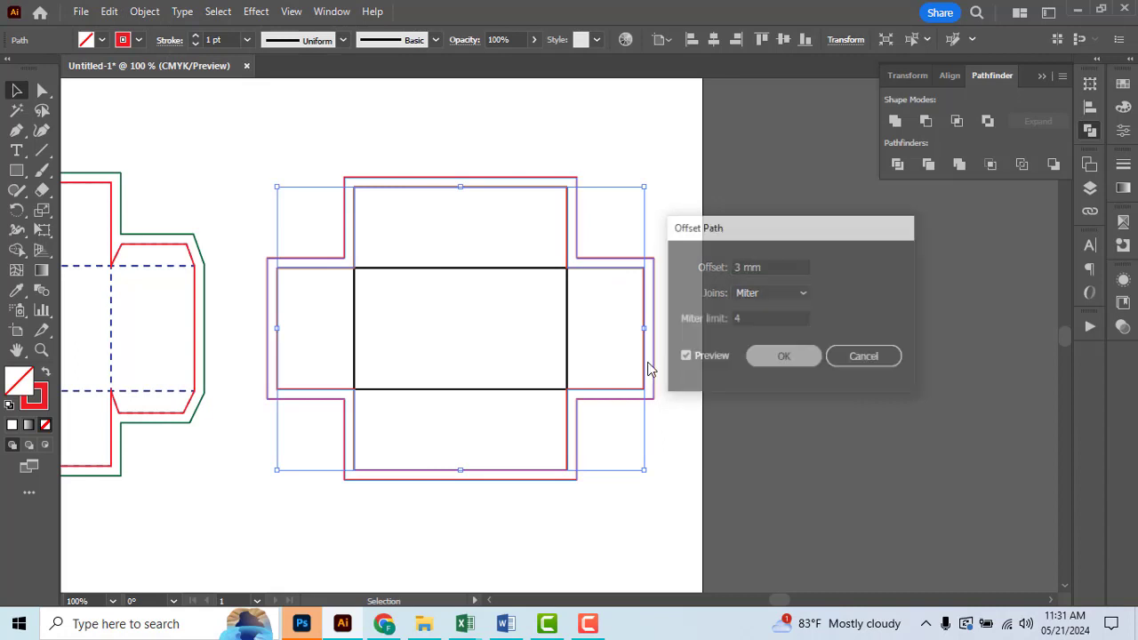
left_click(139, 40)
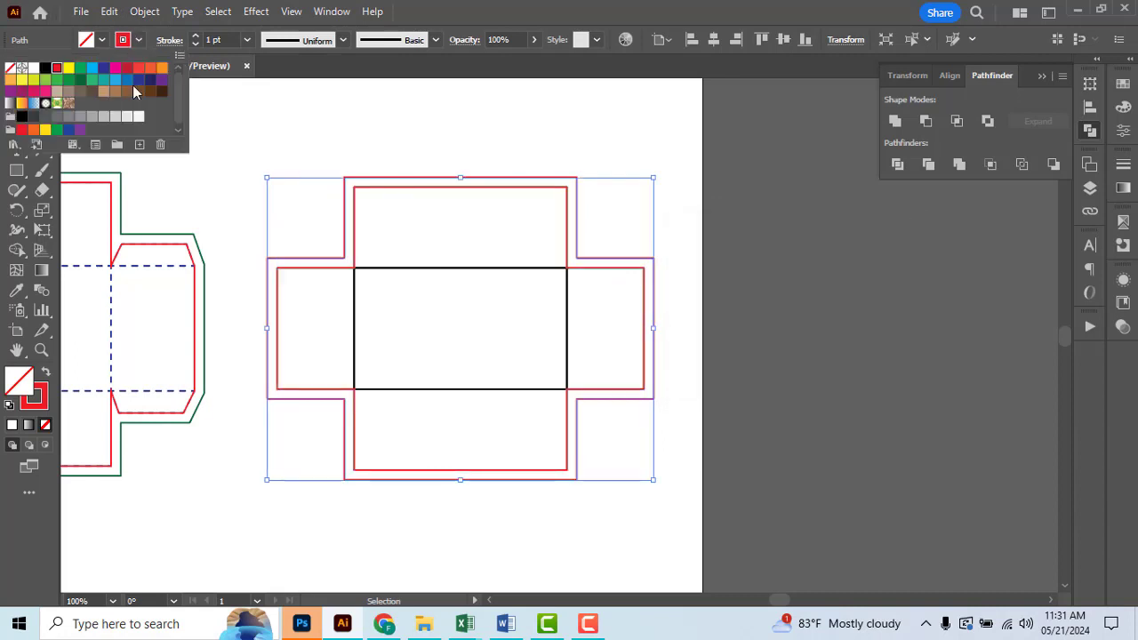
left_click(81, 81)
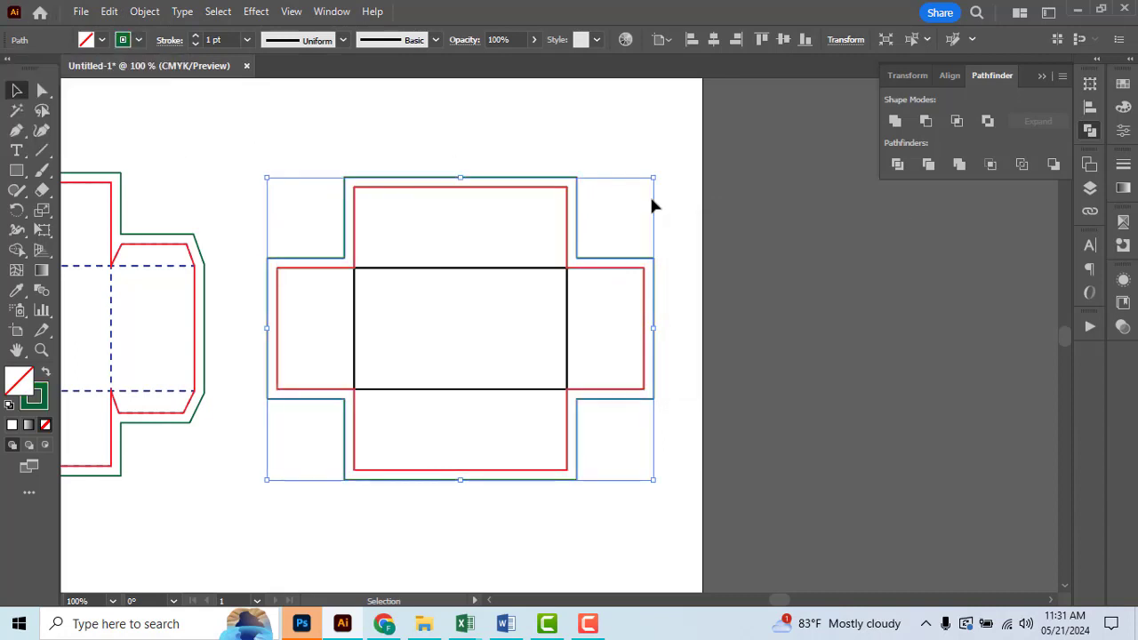
left_click(572, 167)
scroll(595, 139, "down", 2)
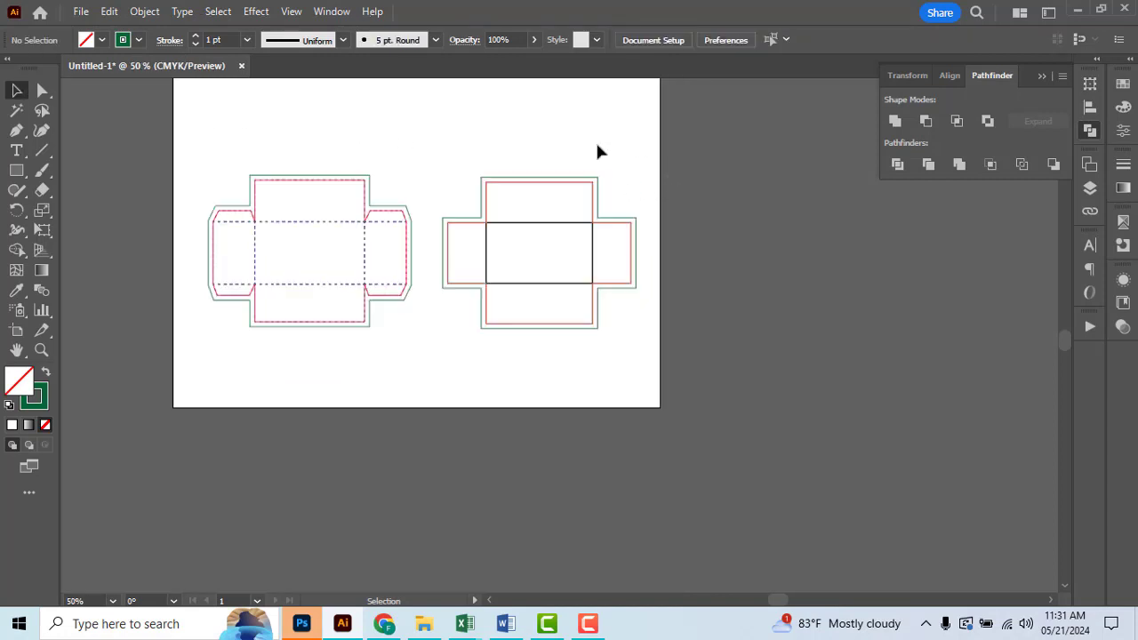
scroll(656, 259, "up", 2)
Copy the lid's blue dashed fold style onto the tray net with the Eyedropper
left_click(617, 233)
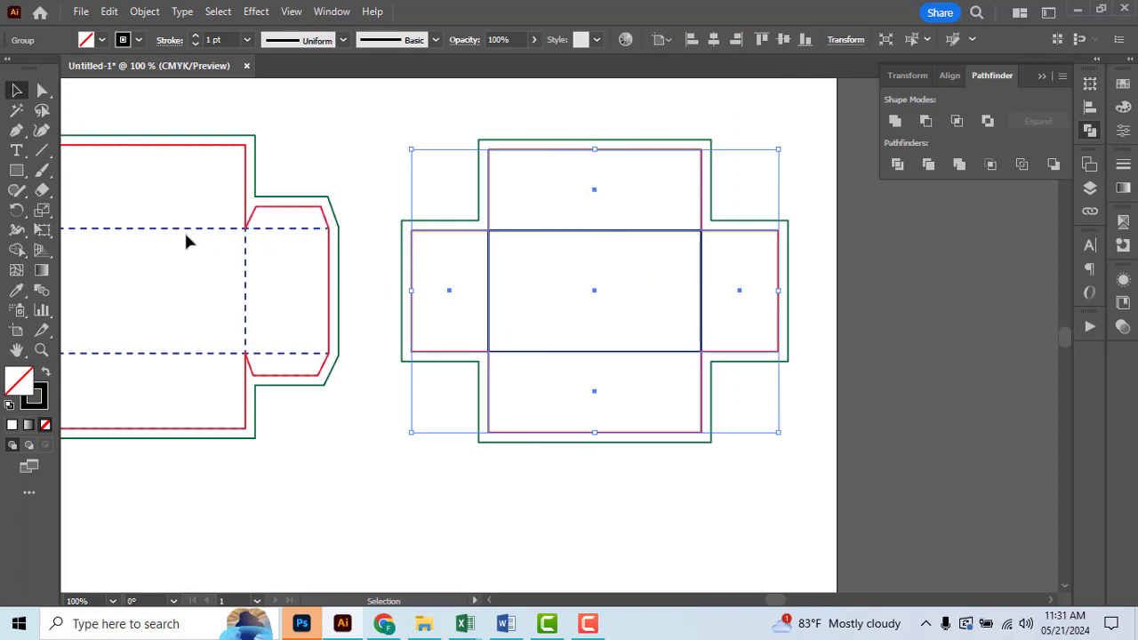
left_click(16, 291)
left_click(125, 224)
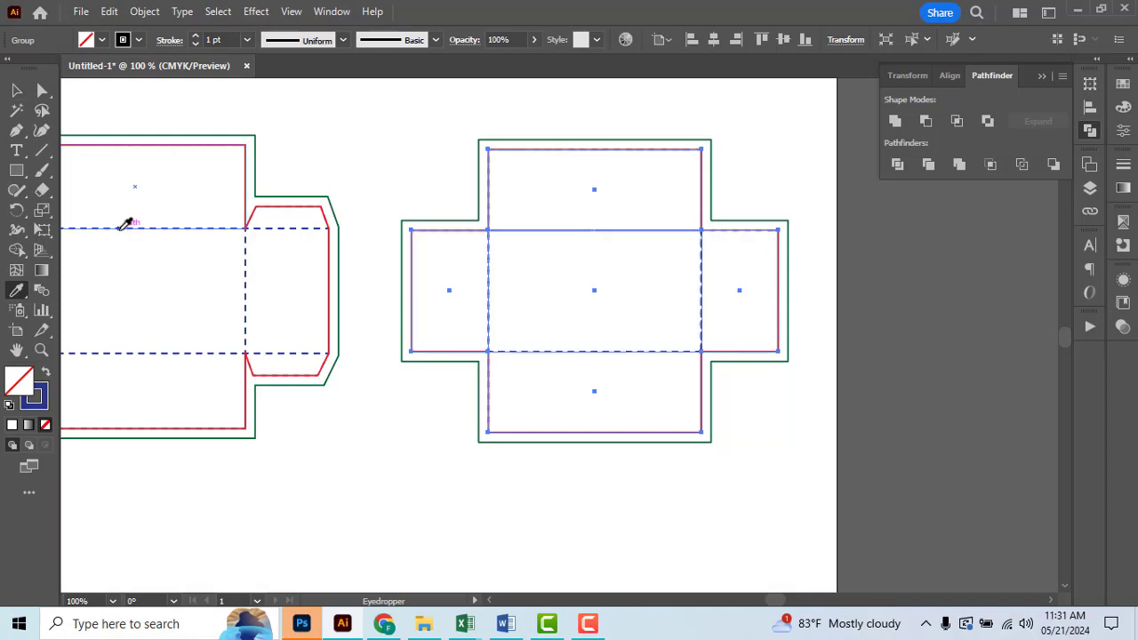
left_click(16, 89)
left_click(636, 265)
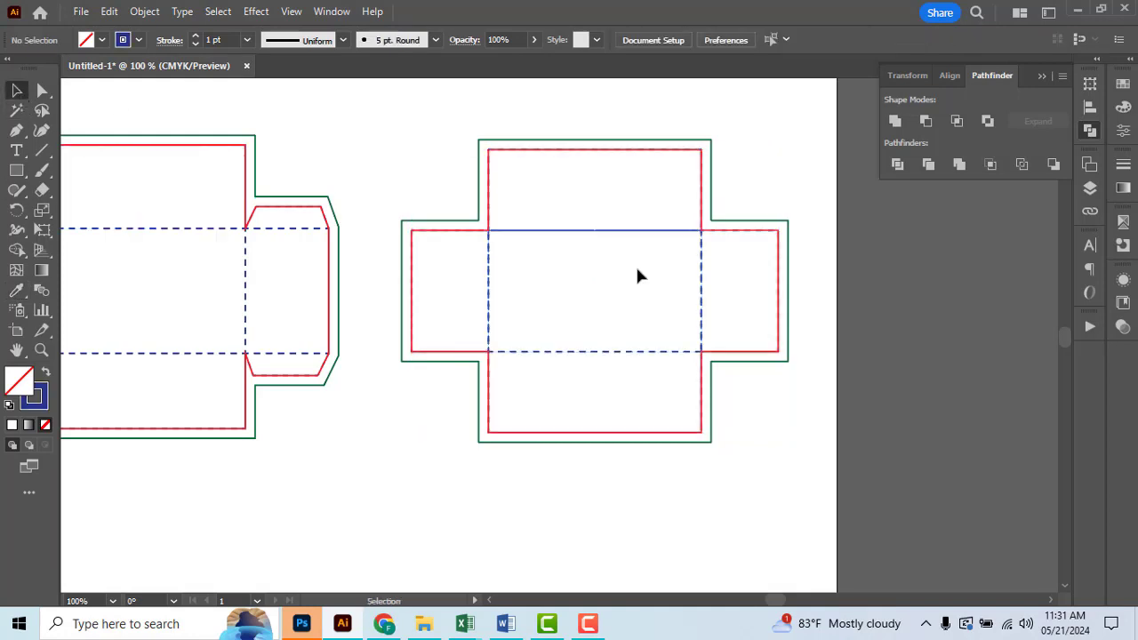
Show the Layers panel and add a new layer above the dieline layer
key("ctrl+minus")
key("ctrl+minus")
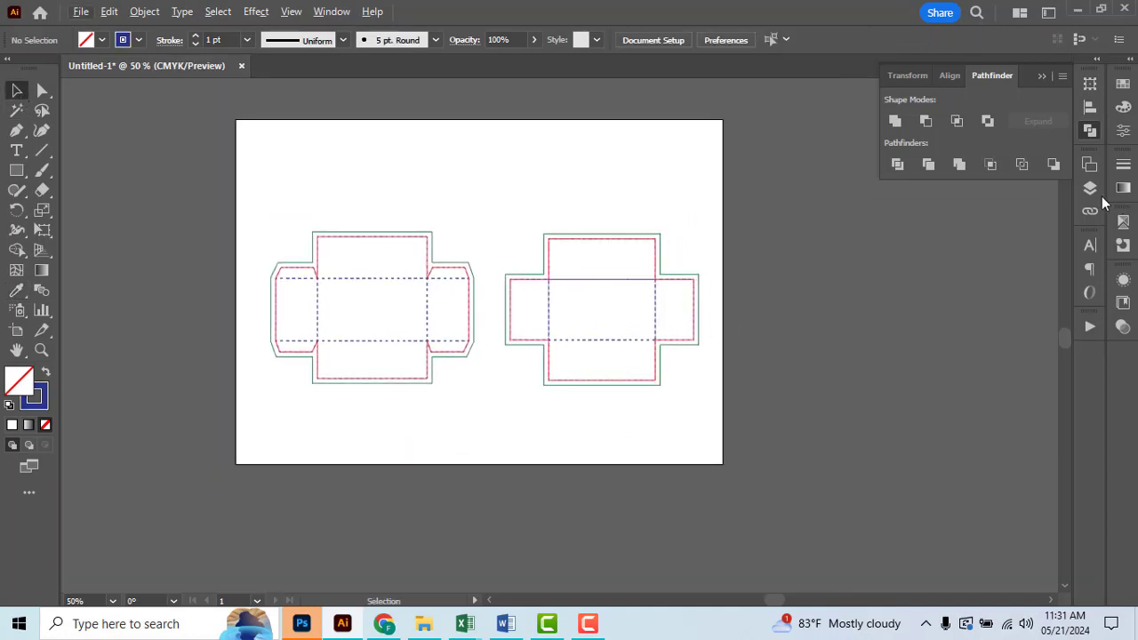
left_click(1090, 187)
left_click(1022, 350)
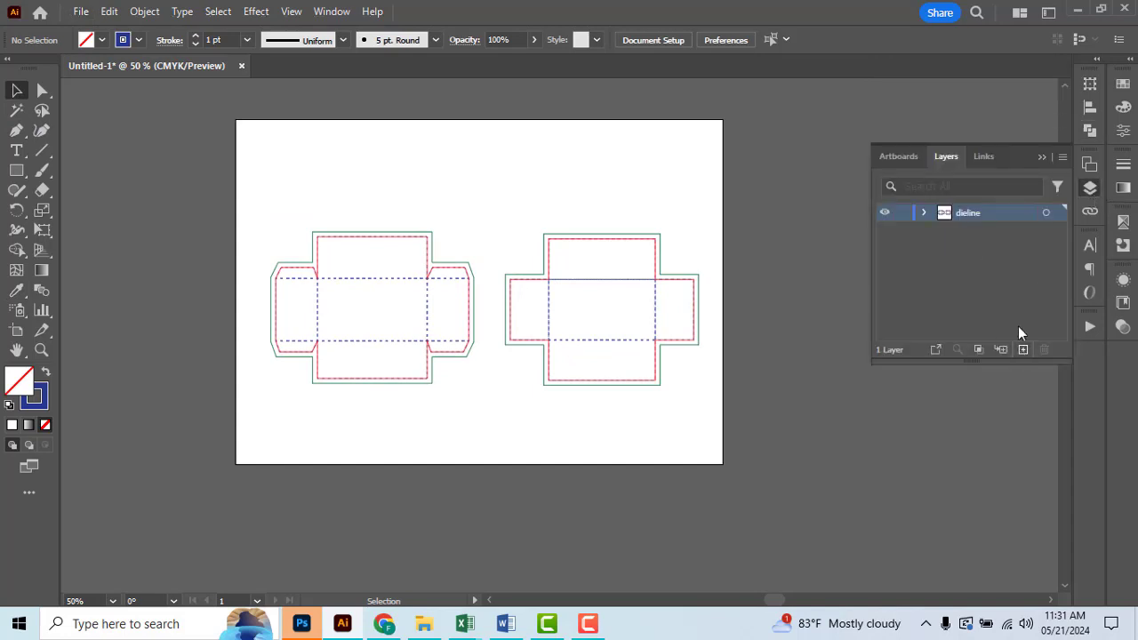
Rename the new layer to 'info'
double_click(970, 216)
key("BackSpace")
type("info")
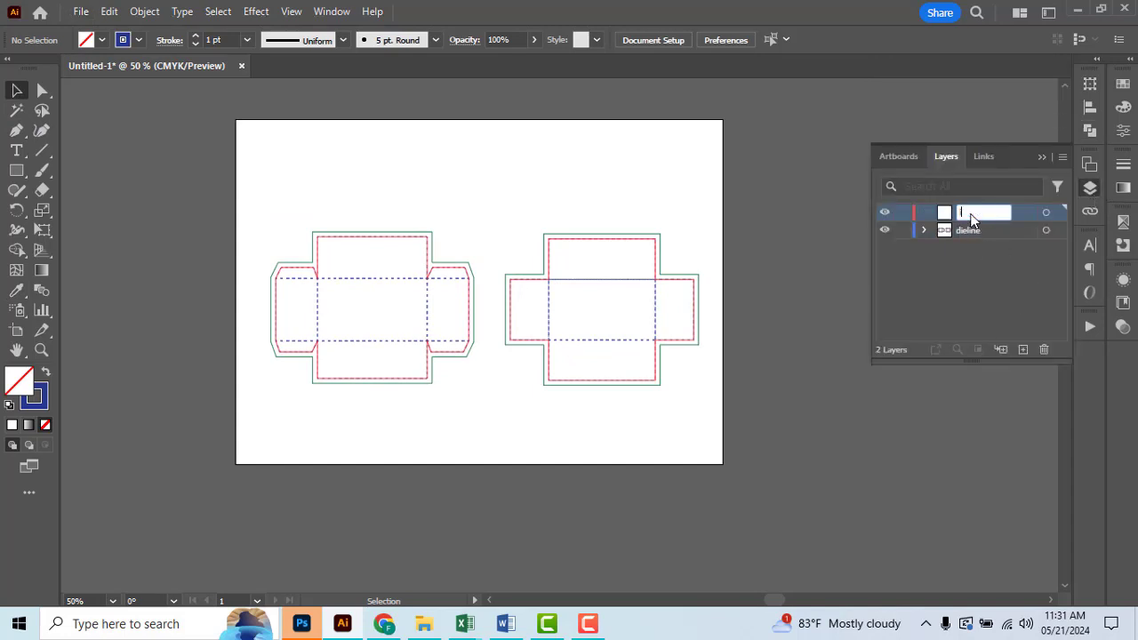
left_click(1010, 267)
scroll(471, 228, "up", 1, "alt")
scroll(470, 228, "up", 1, "alt")
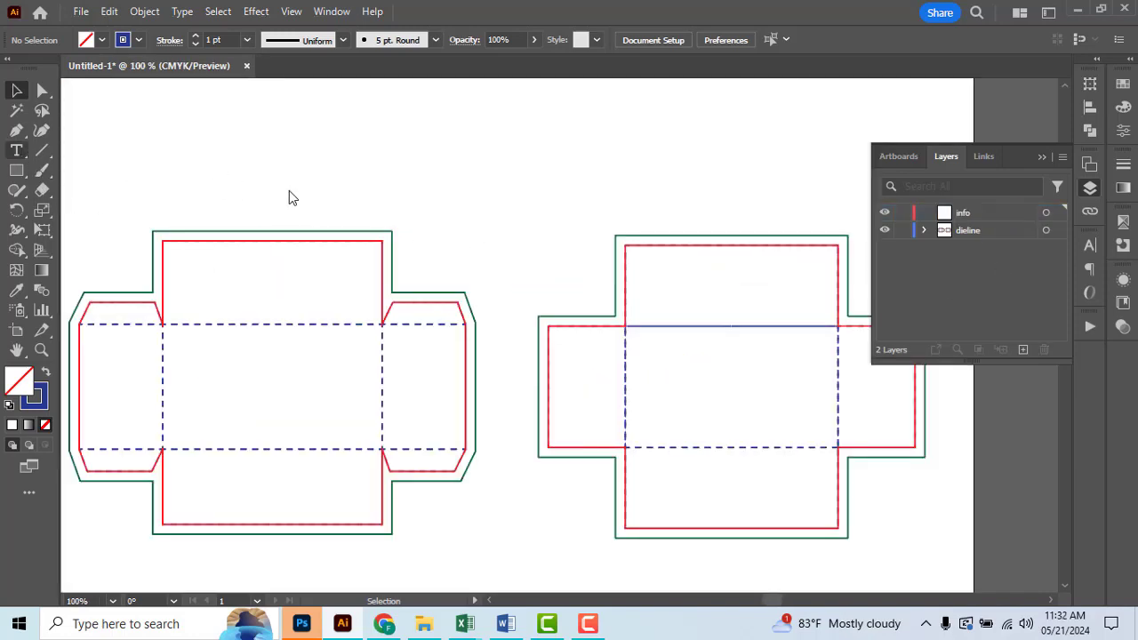
scroll(273, 184, "down", 1, "alt")
Add a 'LID' label above the lid, enlarge it and Alt-drag a copy above the tray
key("t")
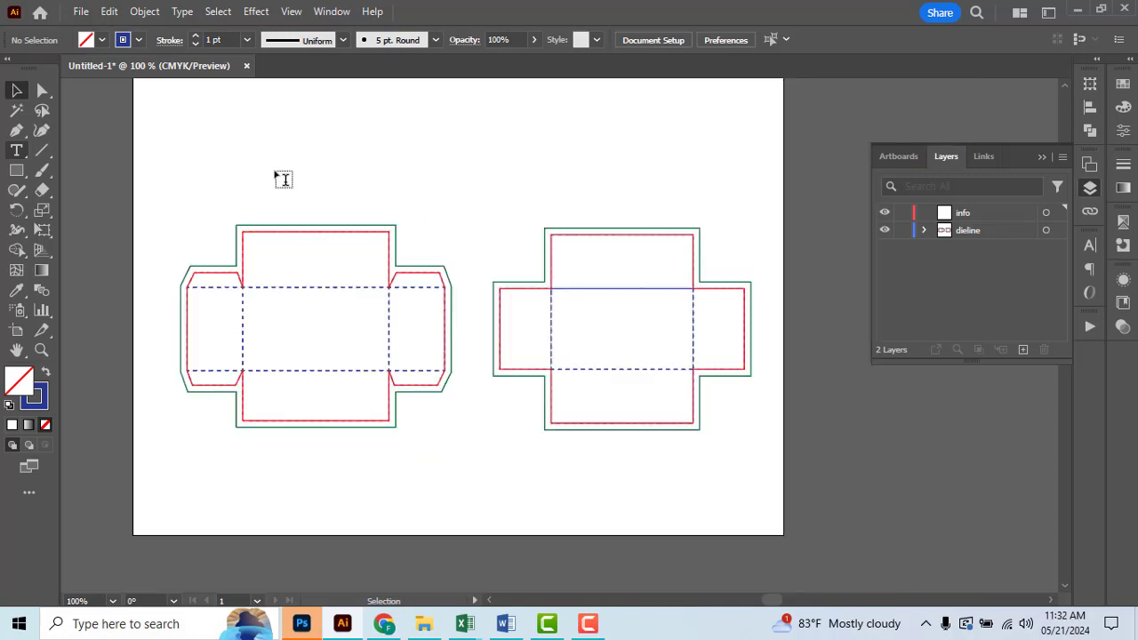
left_click(283, 170)
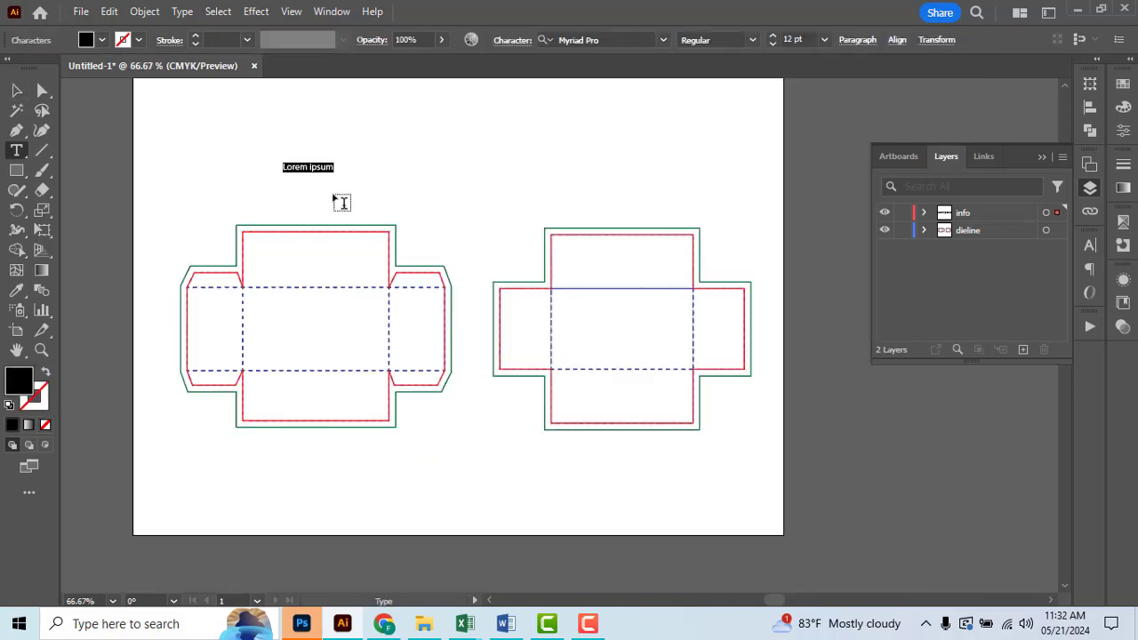
type("LID")
left_click(17, 90)
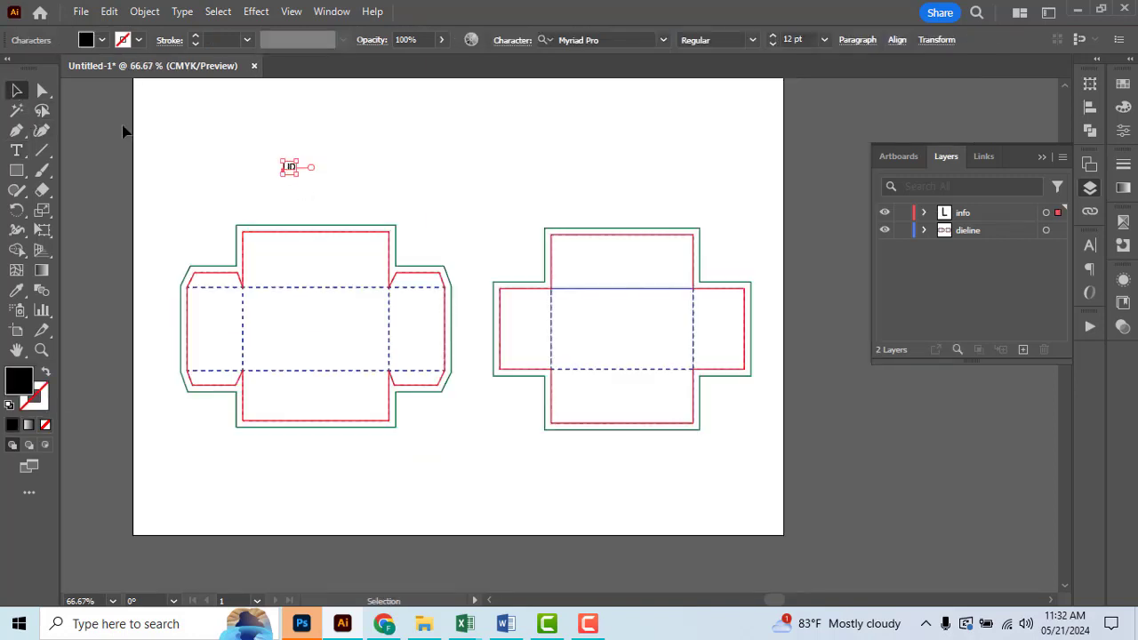
mouse_move(298, 175)
left_mouse_down()
mouse_move(323, 203)
mouse_move(685, 196)
mouse_move(623, 196)
left_mouse_up()
Retype the copied label as 'Tray' and select both labels
double_click(614, 175)
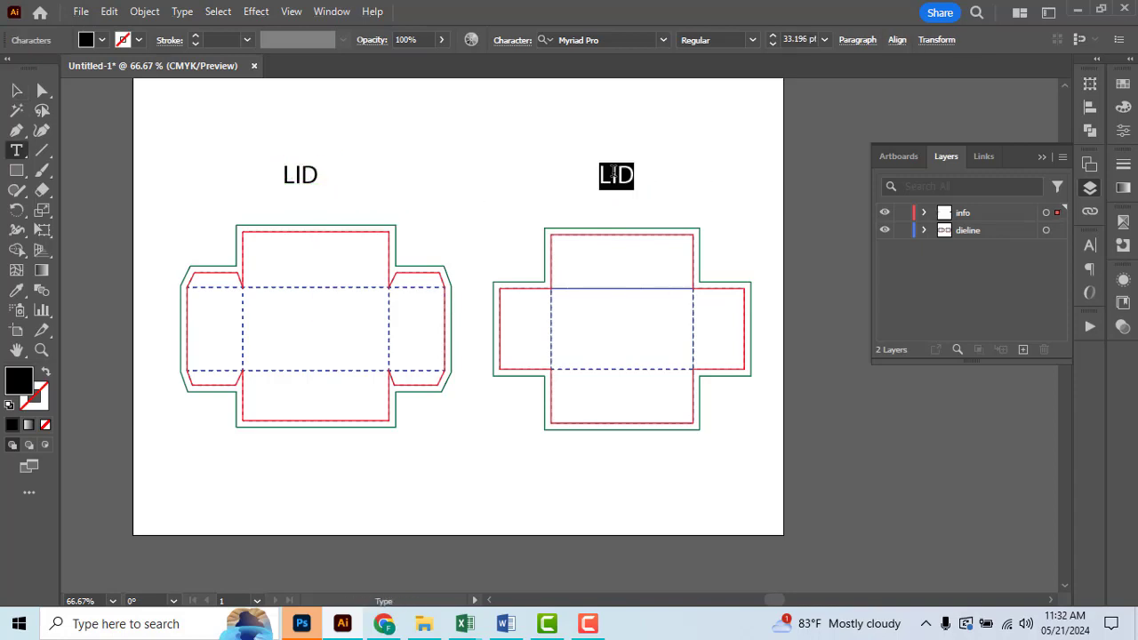
type("Tray")
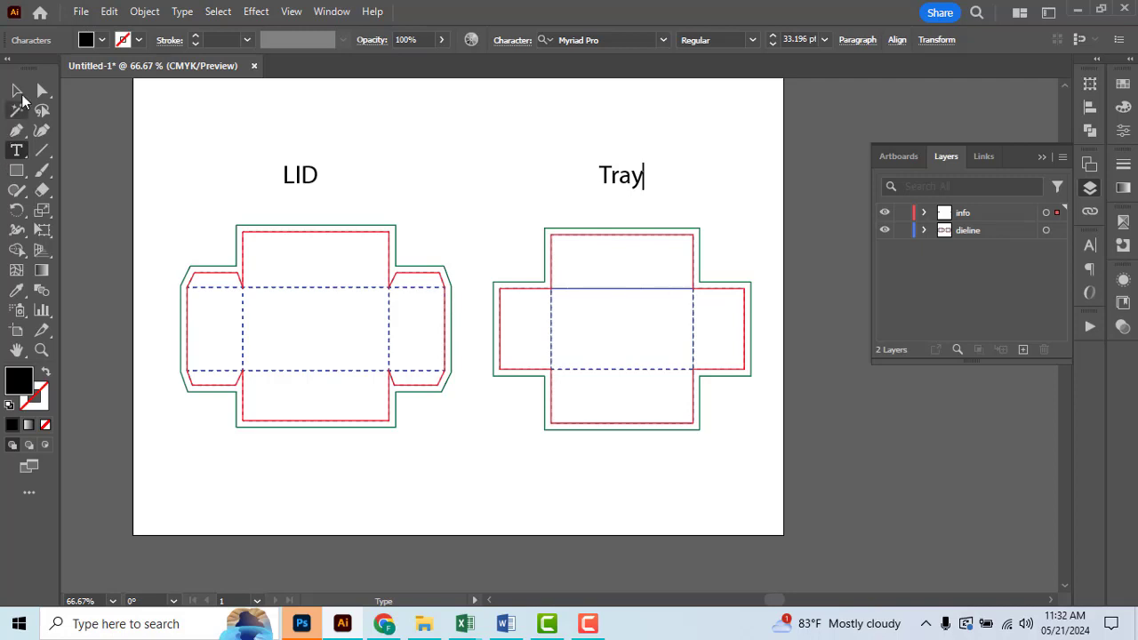
left_click(18, 92)
left_click(448, 188)
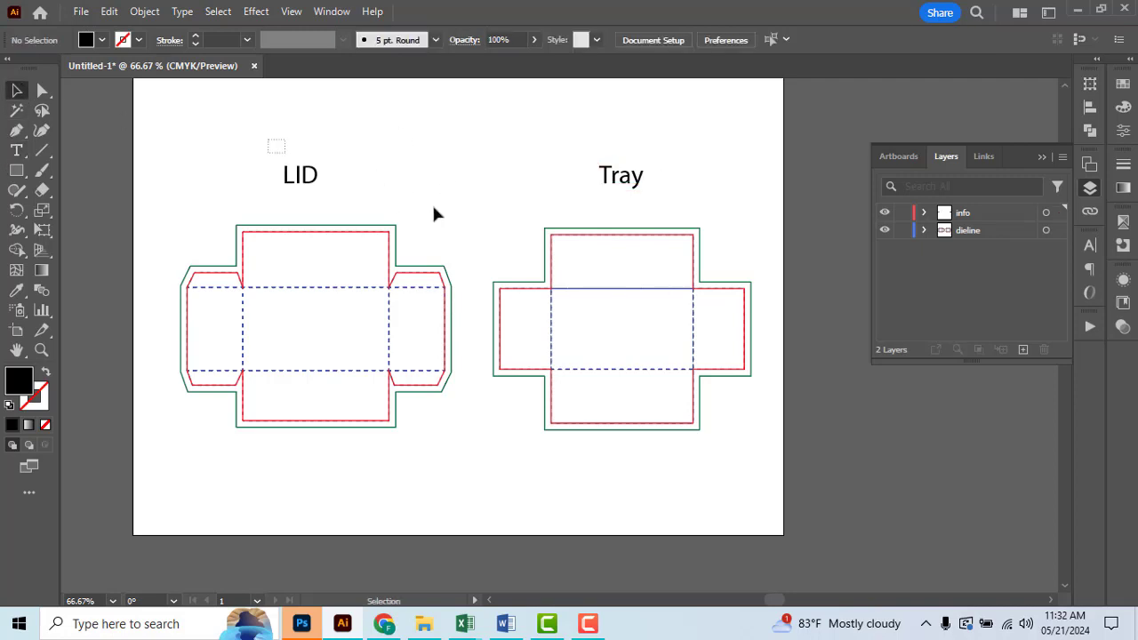
mouse_move(435, 213)
left_mouse_down()
mouse_move(641, 183)
mouse_move(625, 226)
left_mouse_up()
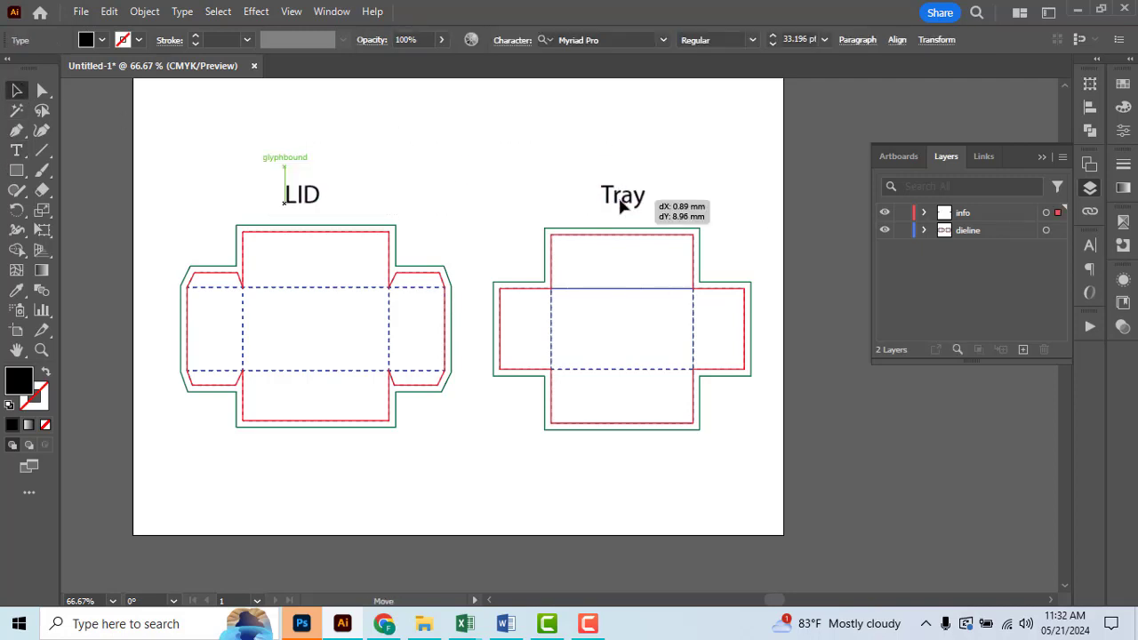
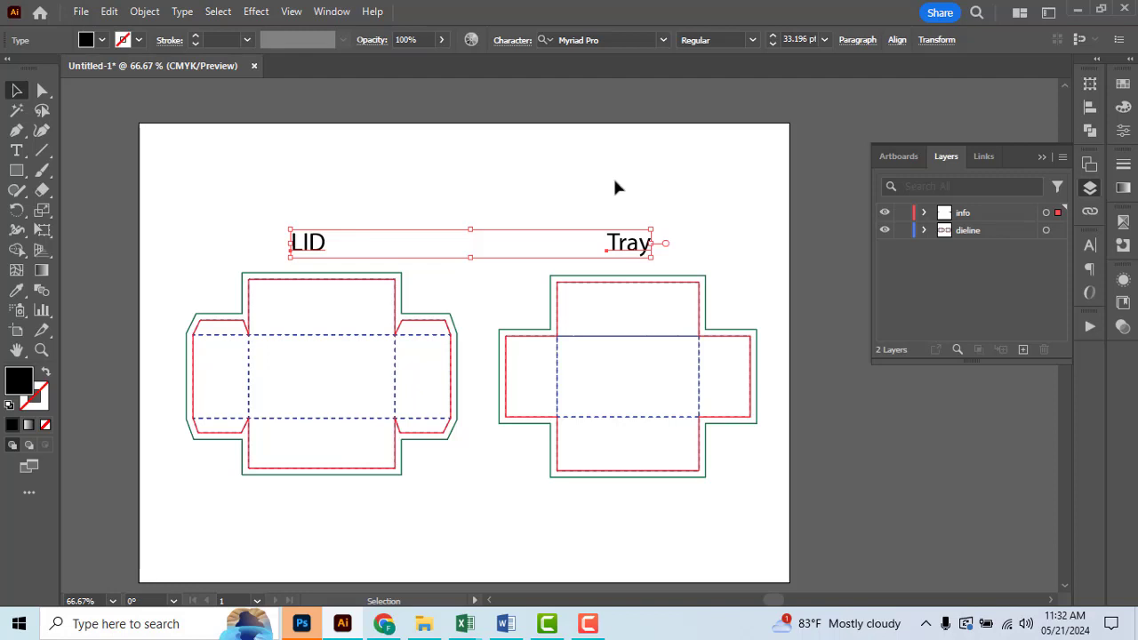
Create a new top layer named 'Measurement', above the info and dieline layers
left_click(448, 177)
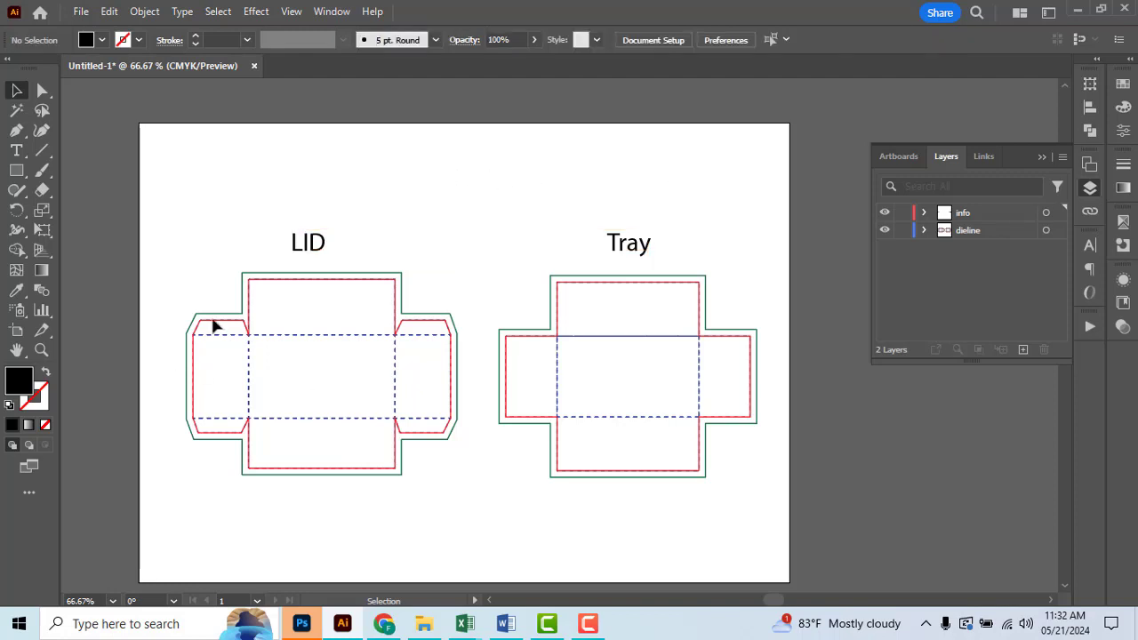
left_click(1027, 348)
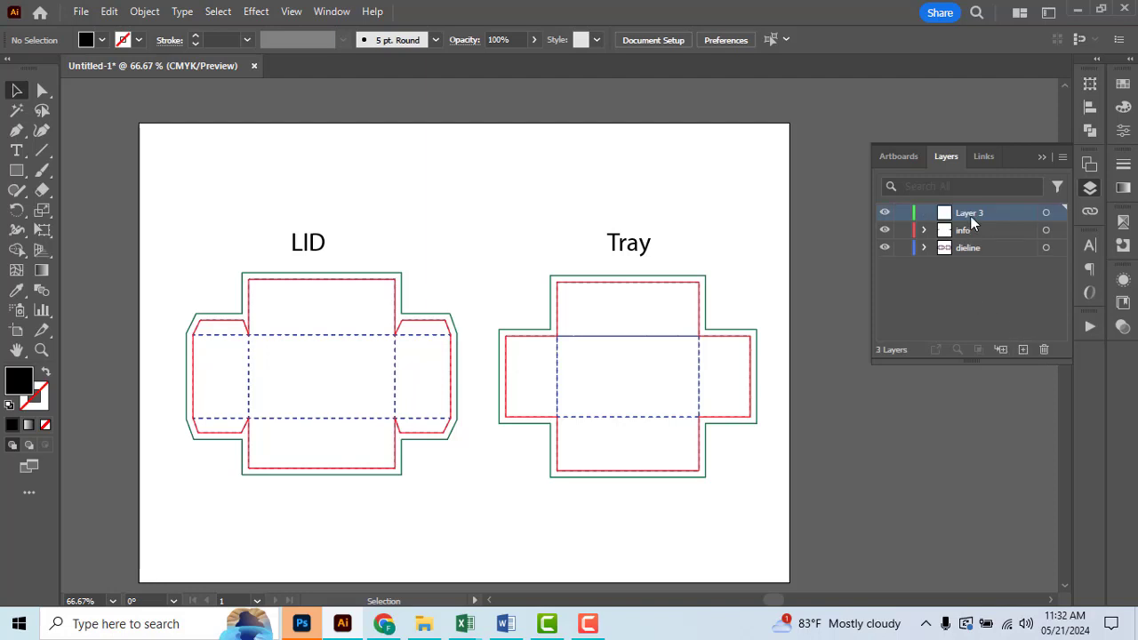
double_click(969, 213)
type("Measuremen")
type("t")
key("Return")
scroll(492, 294, "down", 2)
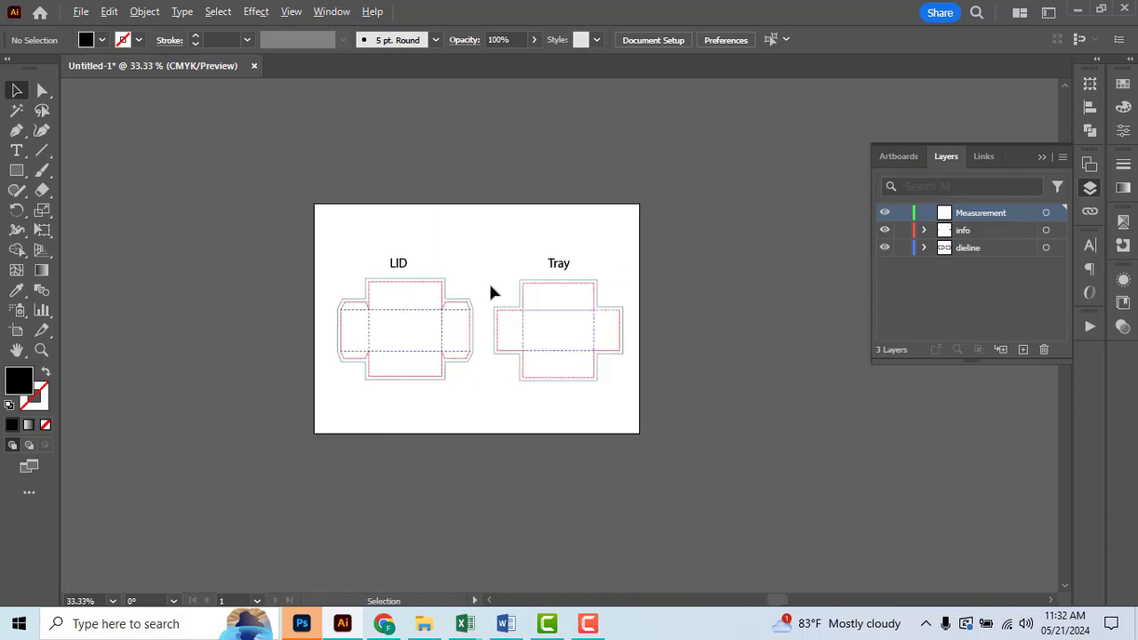
scroll(472, 329, "up", 1)
scroll(484, 338, "up", 1)
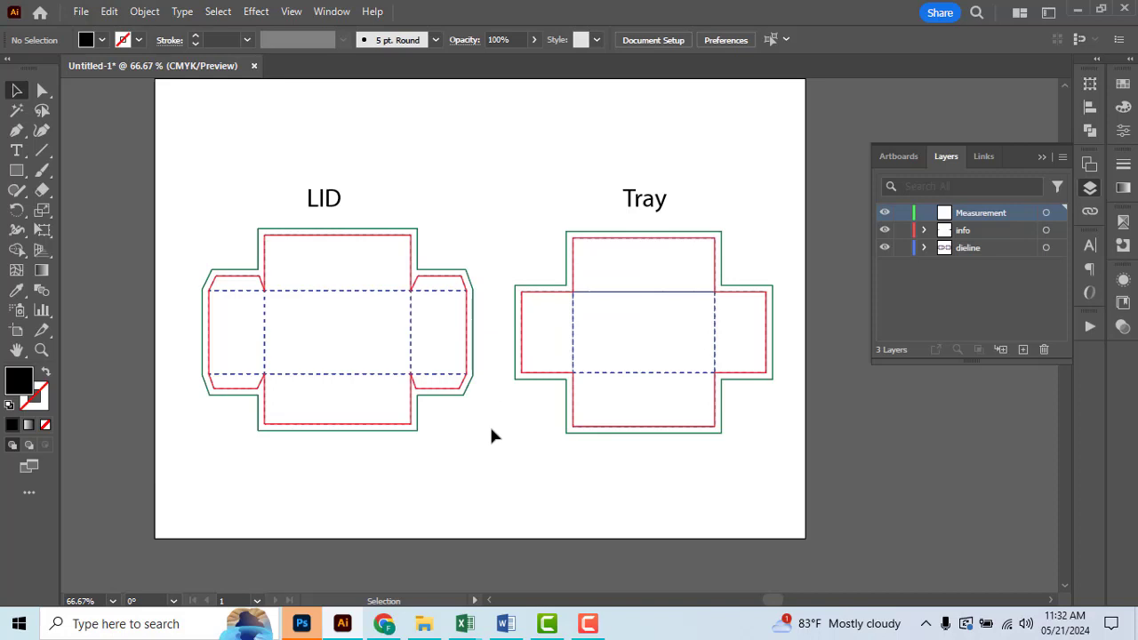
scroll(475, 307, "down", 2)
scroll(475, 373, "up", 1)
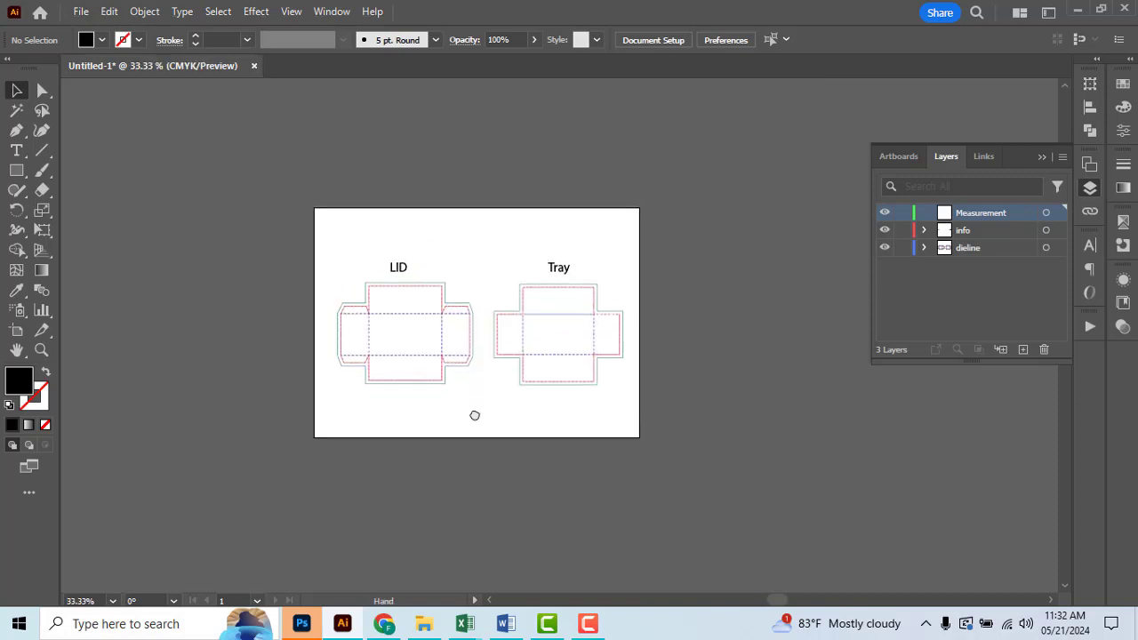
scroll(492, 316, "up", 2)
scroll(435, 264, "right", 3)
scroll(419, 261, "down", 1)
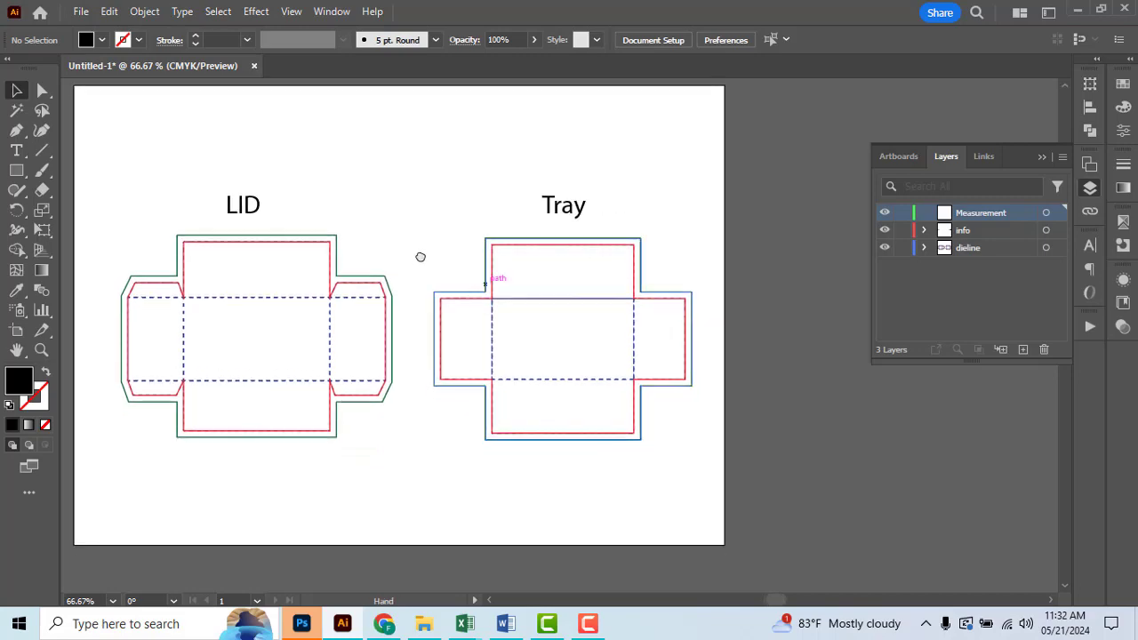
mouse_move(588, 624)
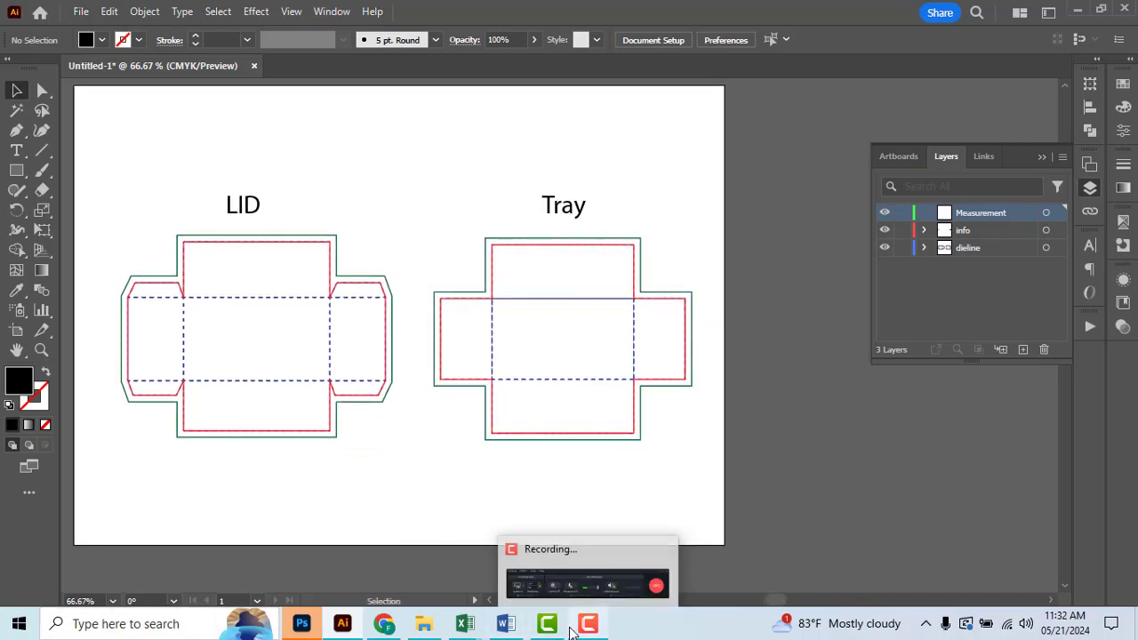
Scroll the Word lesson down to Task 5
left_click(507, 626)
scroll(407, 361, "up", 5)
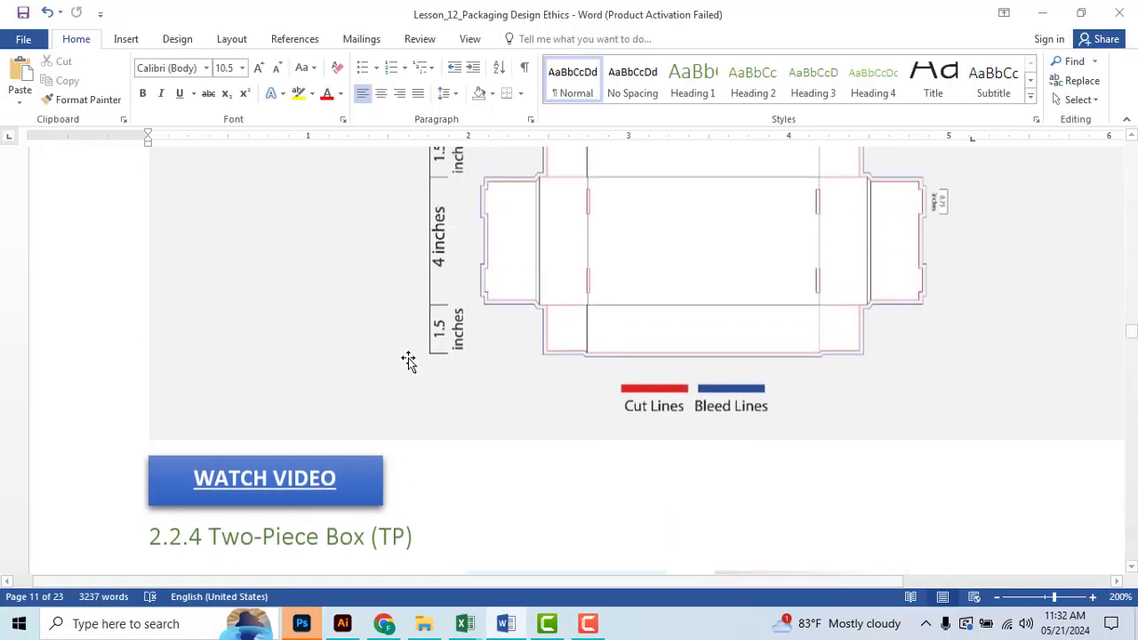
scroll(408, 360, "down", 3)
scroll(356, 320, "down", 1)
scroll(353, 272, "down", 4)
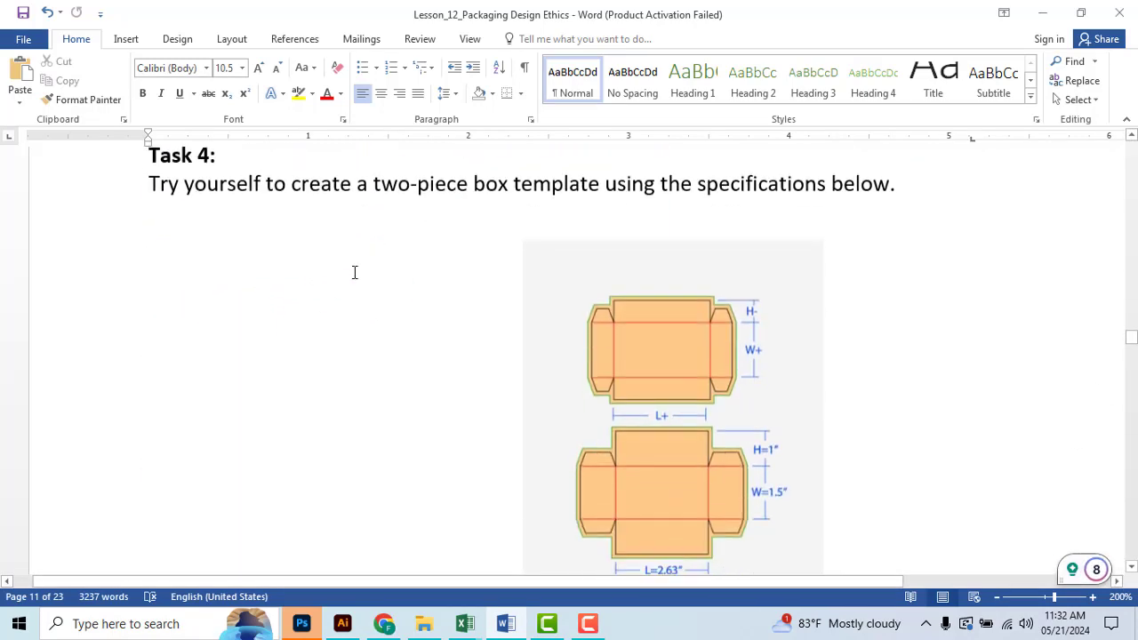
scroll(354, 272, "down", 4)
scroll(353, 272, "down", 2)
scroll(353, 285, "down", 4)
scroll(353, 292, "down", 1)
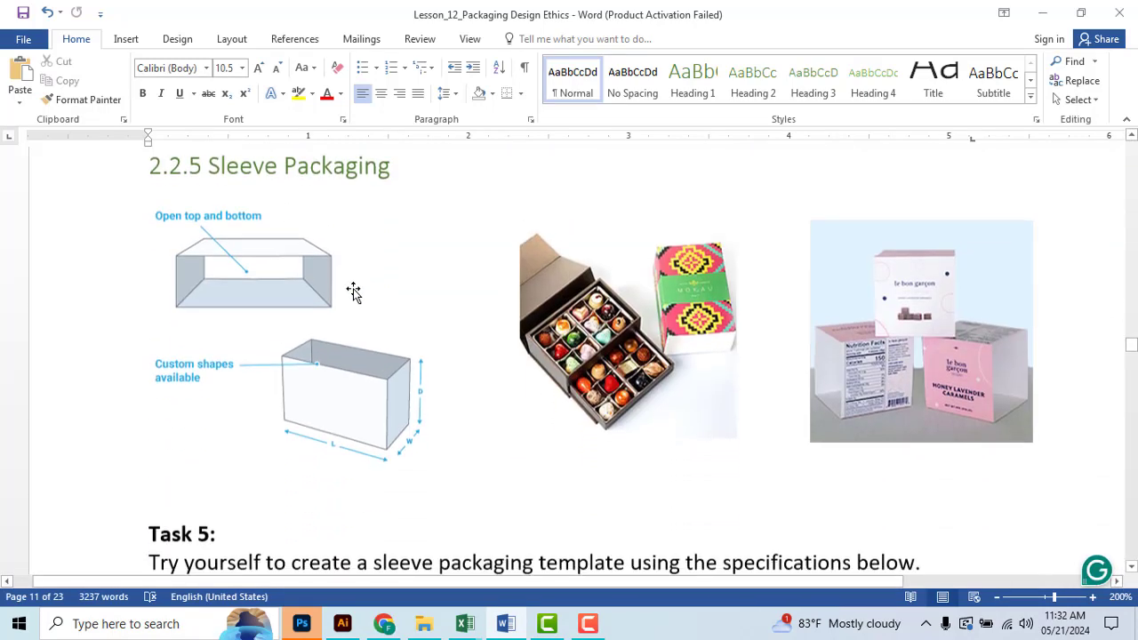
scroll(427, 322, "up", 1)
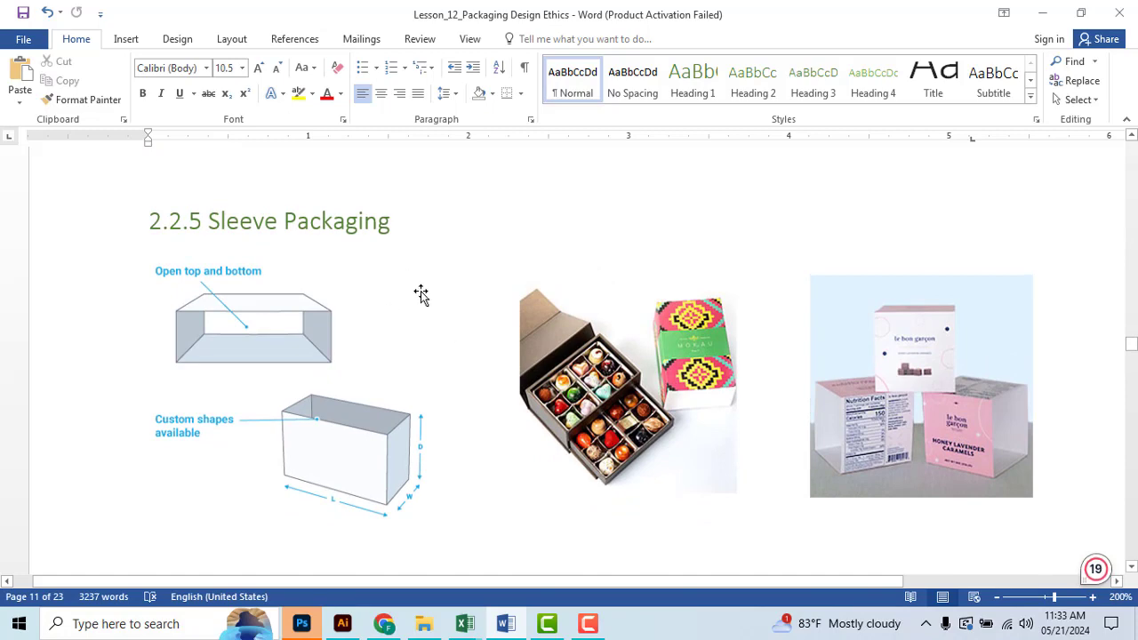
scroll(423, 294, "down", 5)
scroll(422, 291, "up", 1)
scroll(422, 292, "down", 2)
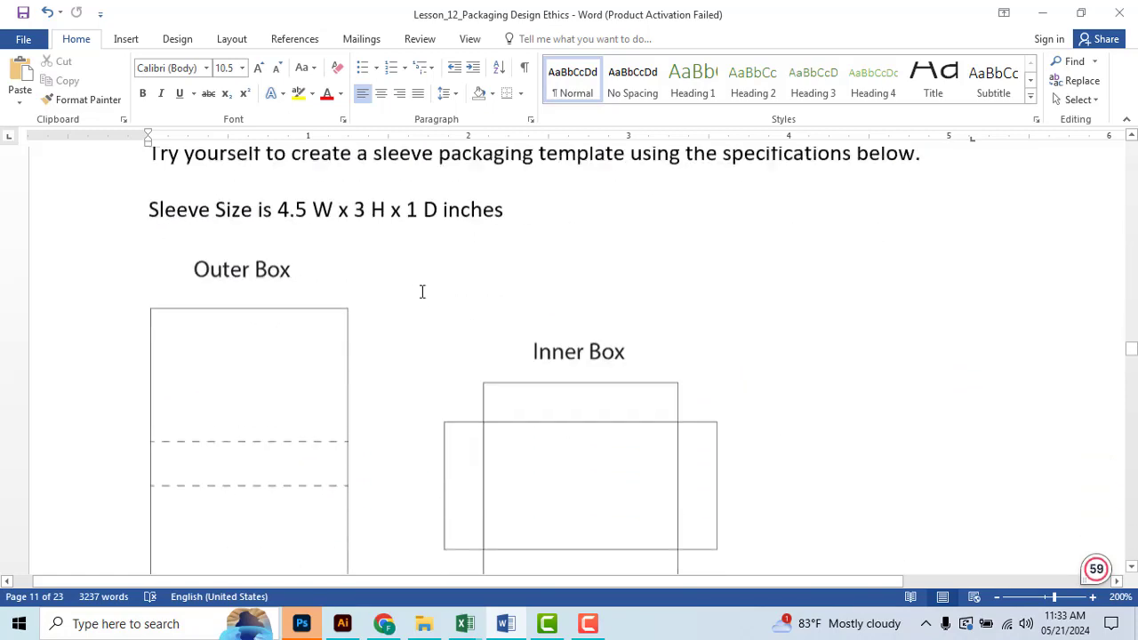
scroll(422, 292, "up", 1)
scroll(422, 291, "down", 1)
scroll(421, 292, "up", 1)
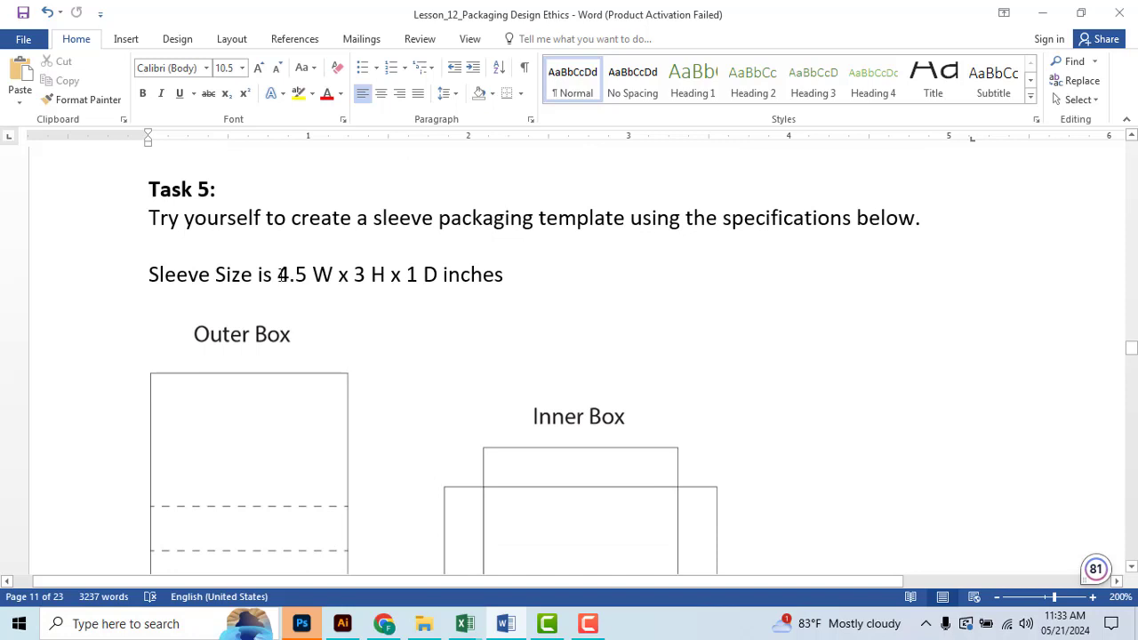
Highlight the sleeve size 4.5 W x 3 H x 1 D and return to Illustrator
left_click_drag(278, 275, 438, 275)
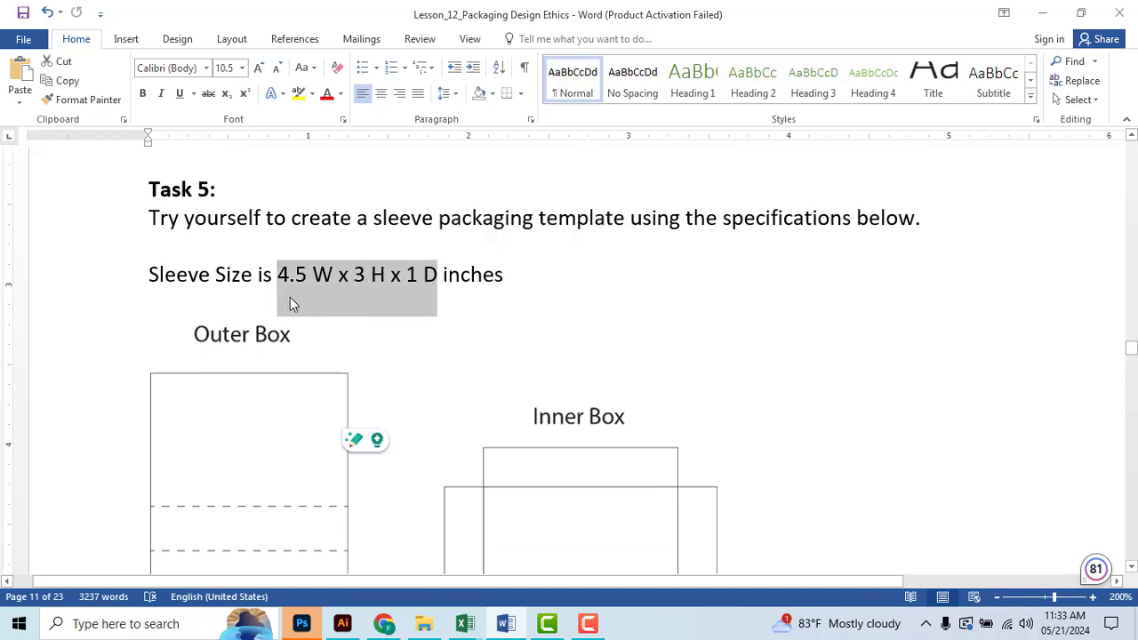
scroll(289, 297, "down", 1)
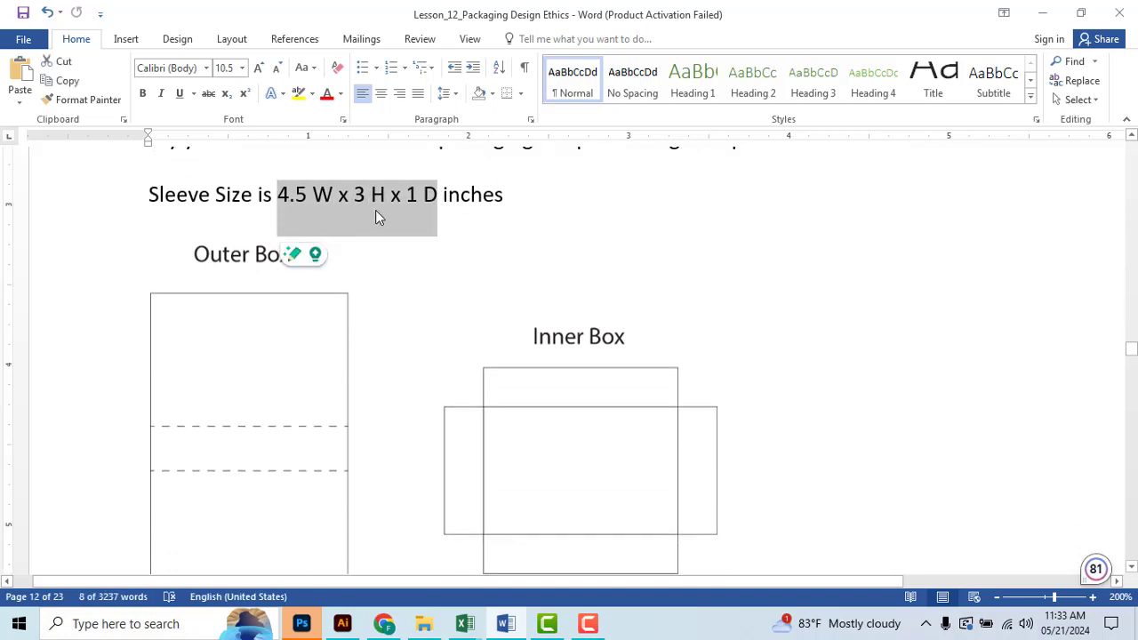
scroll(376, 230, "down", 2)
scroll(376, 230, "up", 2)
key("alt")
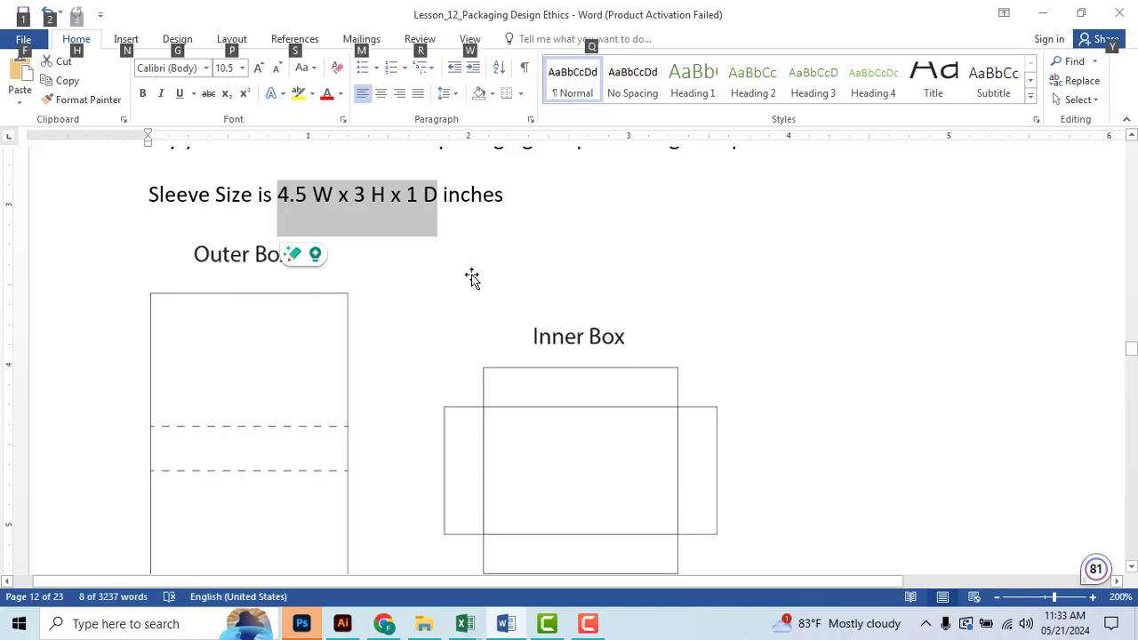
key("alt+Tab")
Add a new layer named 'Design'
scroll(455, 259, "down", 2)
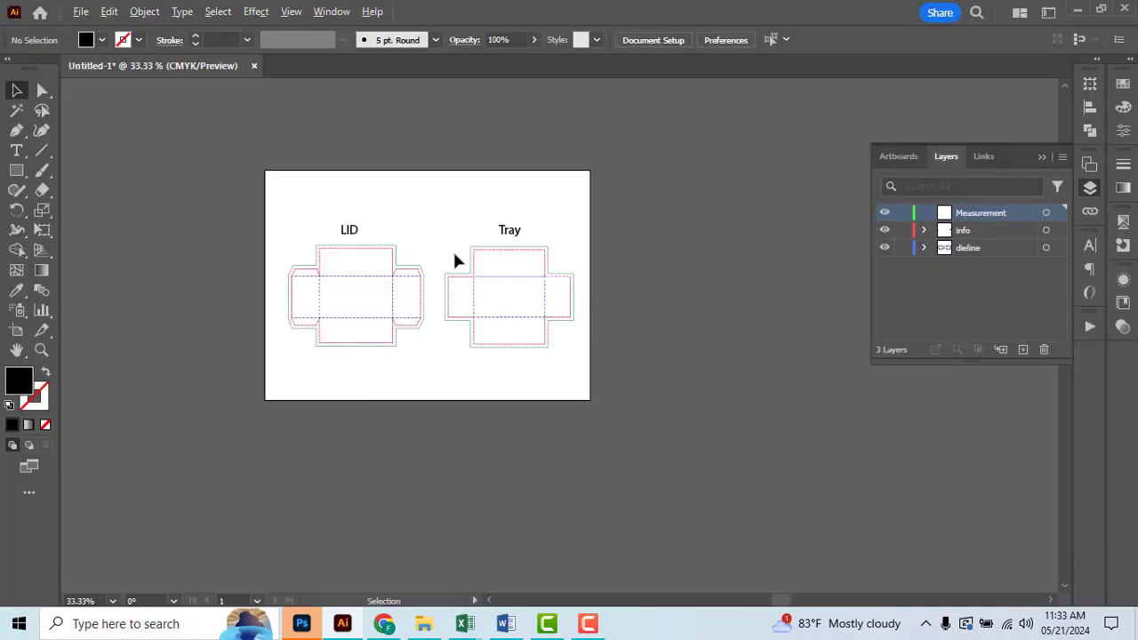
left_click(1024, 350)
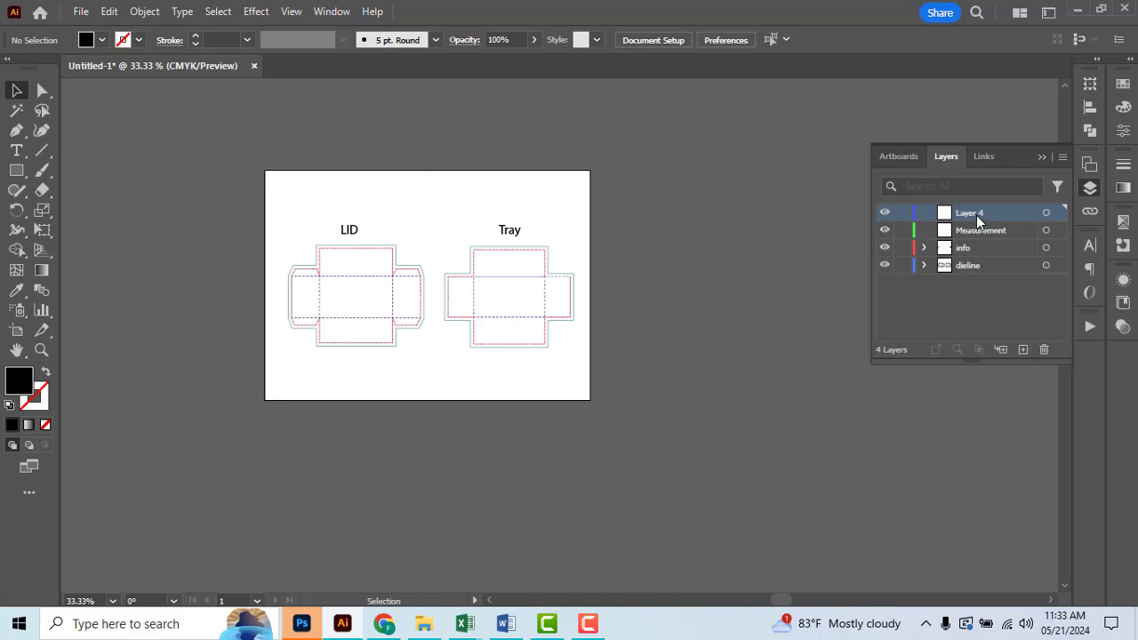
double_click(978, 218)
type("Design")
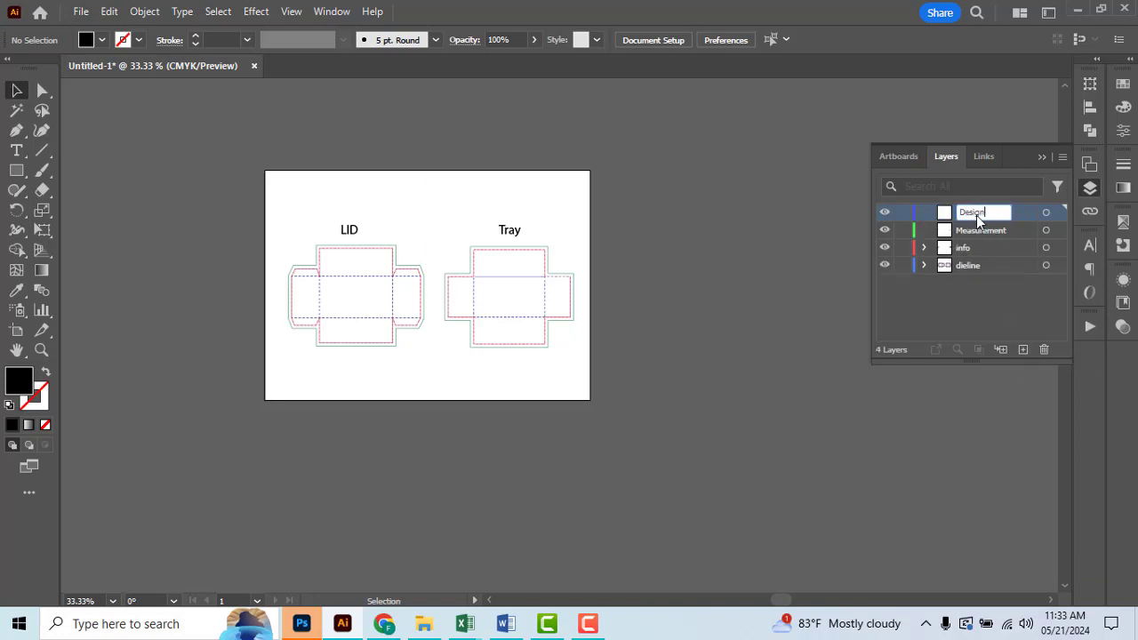
key("Return")
Move the Design layer to the bottom of the stack, below dieline
left_click_drag(982, 225, 982, 273)
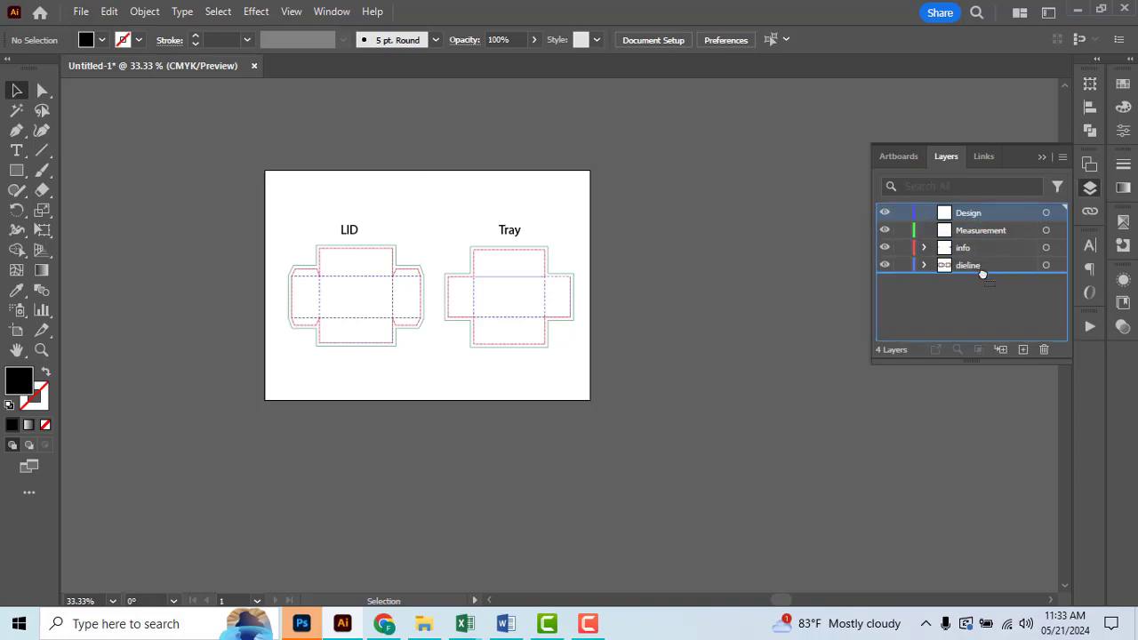
left_click_drag(983, 274, 979, 275)
left_click(917, 302)
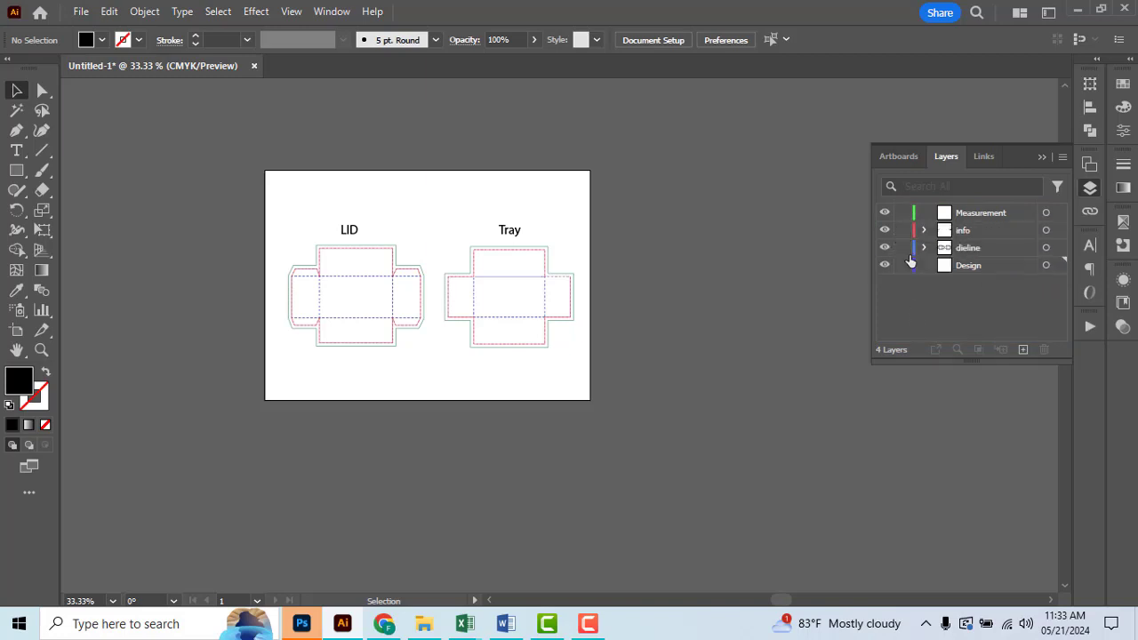
scroll(760, 306, "right", 2)
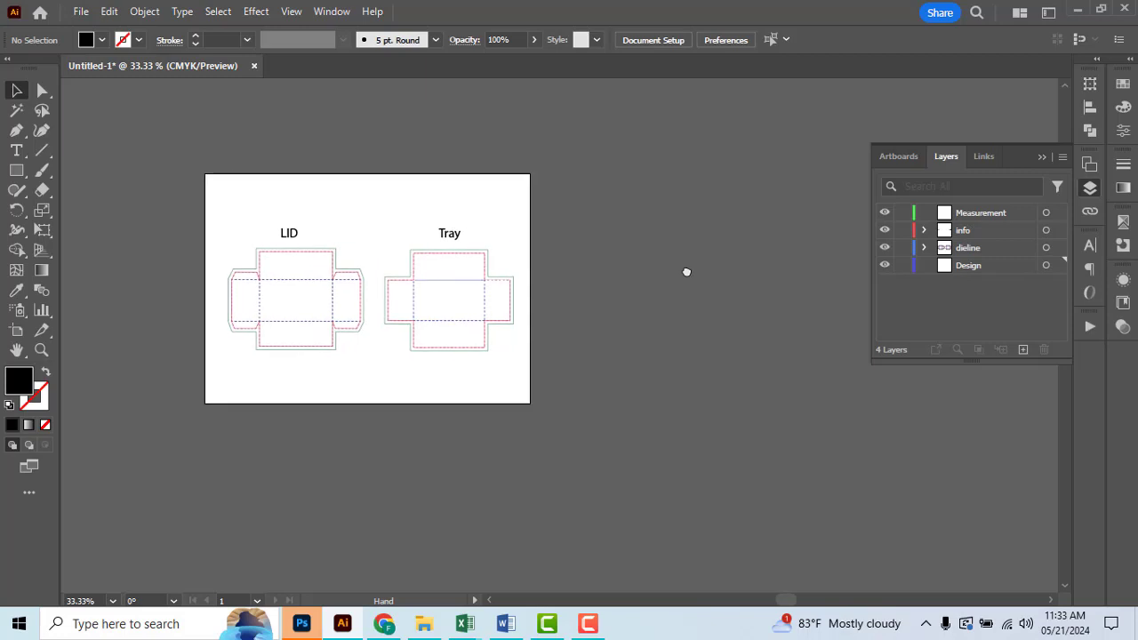
Duplicate Artboard 1 to its right as a second artboard and make dieline the active layer
left_click(16, 330)
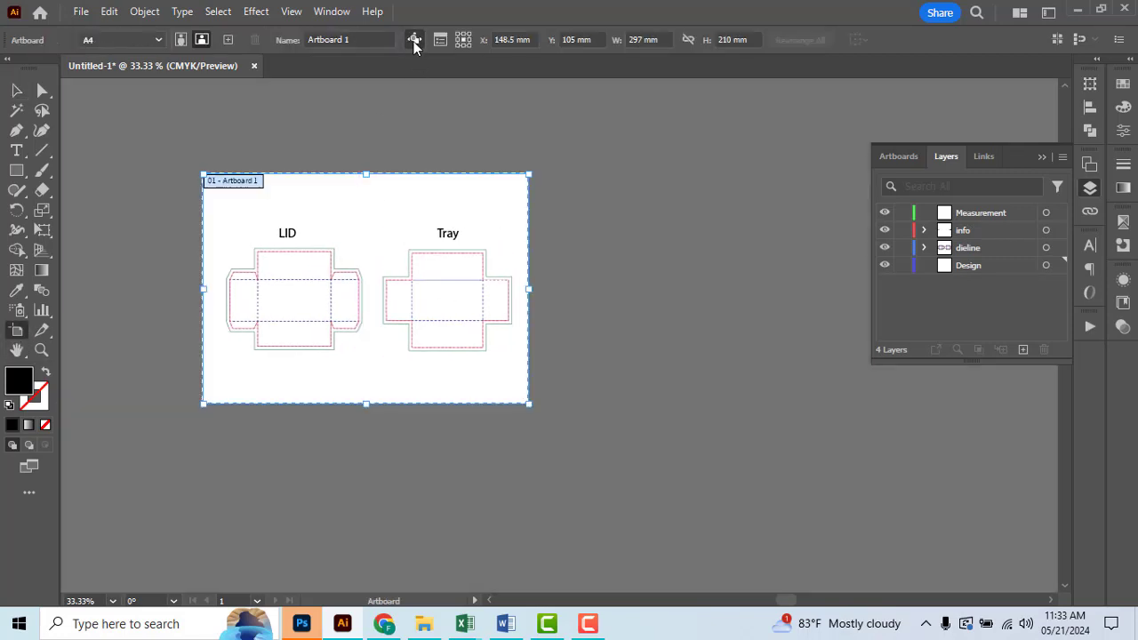
left_click_drag(355, 207, 703, 209)
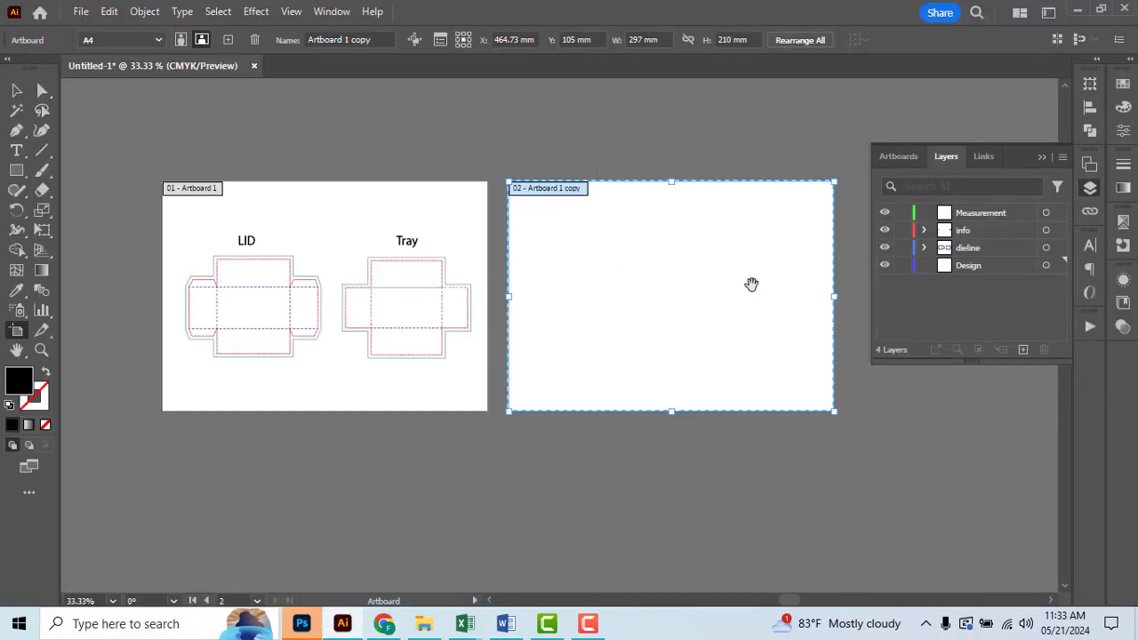
left_click_drag(751, 285, 730, 297)
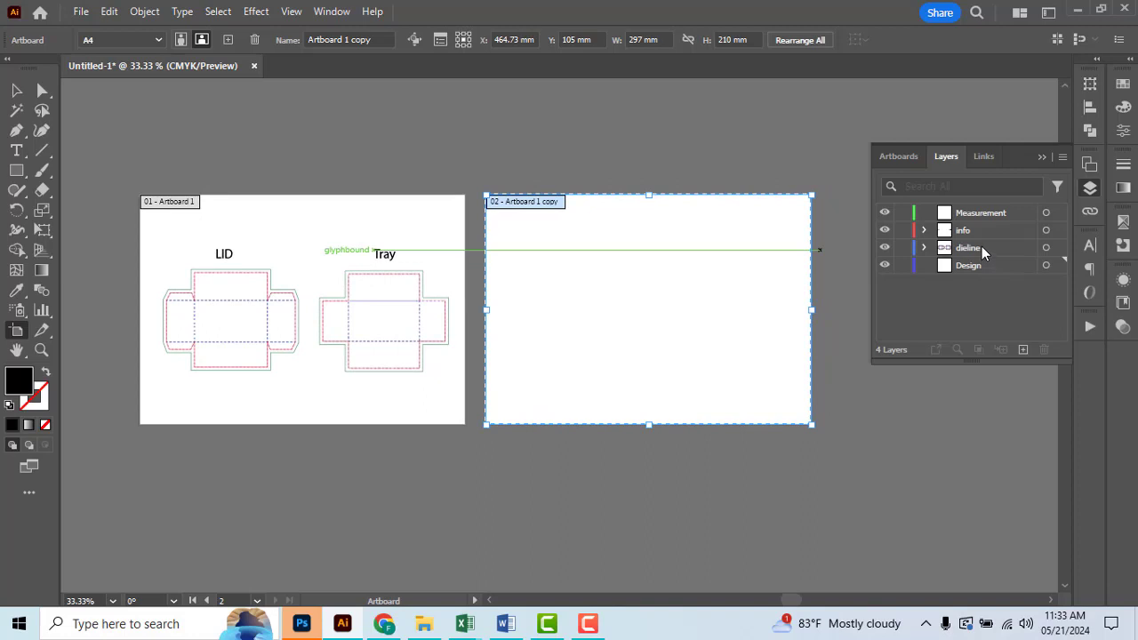
left_click(983, 254)
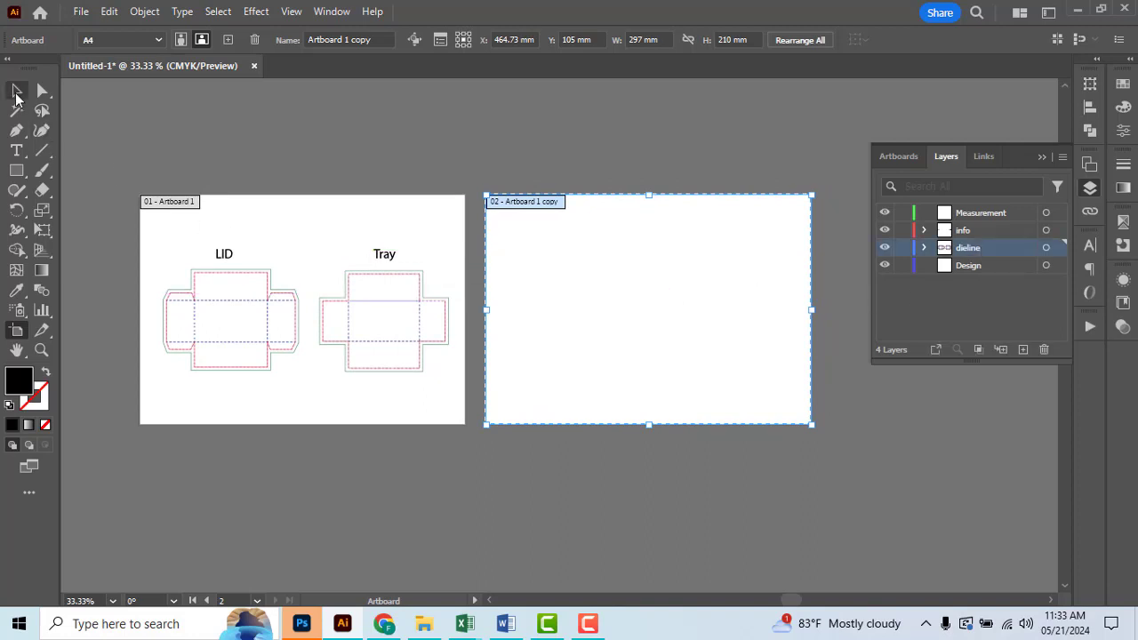
key("v")
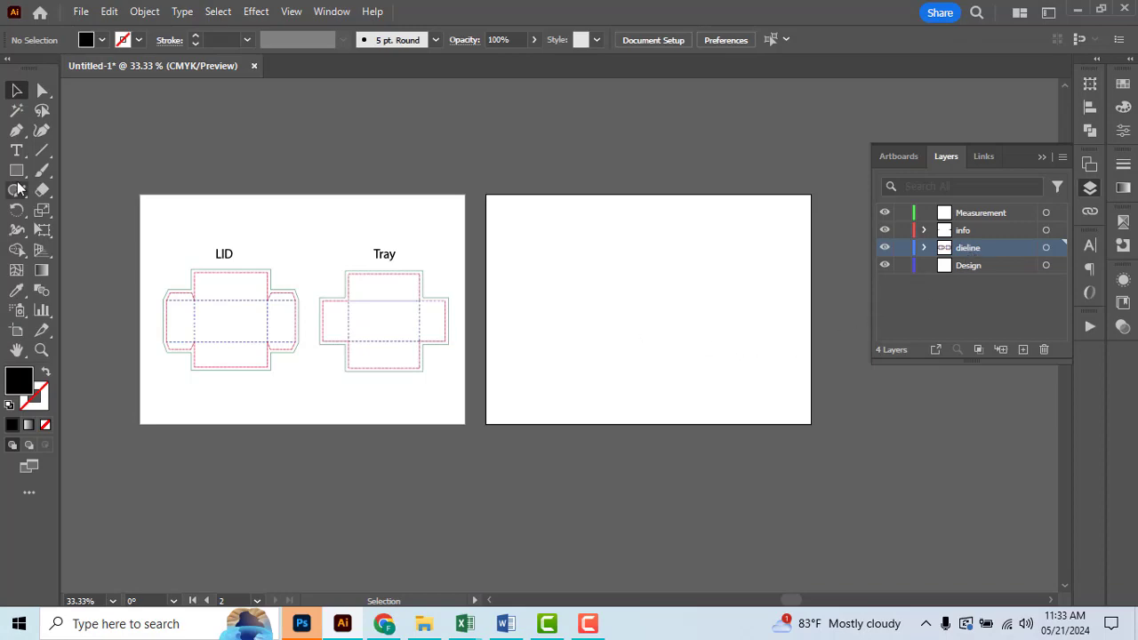
left_click(17, 173)
Recheck the sleeve size and box diagrams in the Word lesson
key("alt+Tab")
scroll(498, 361, "up", 4)
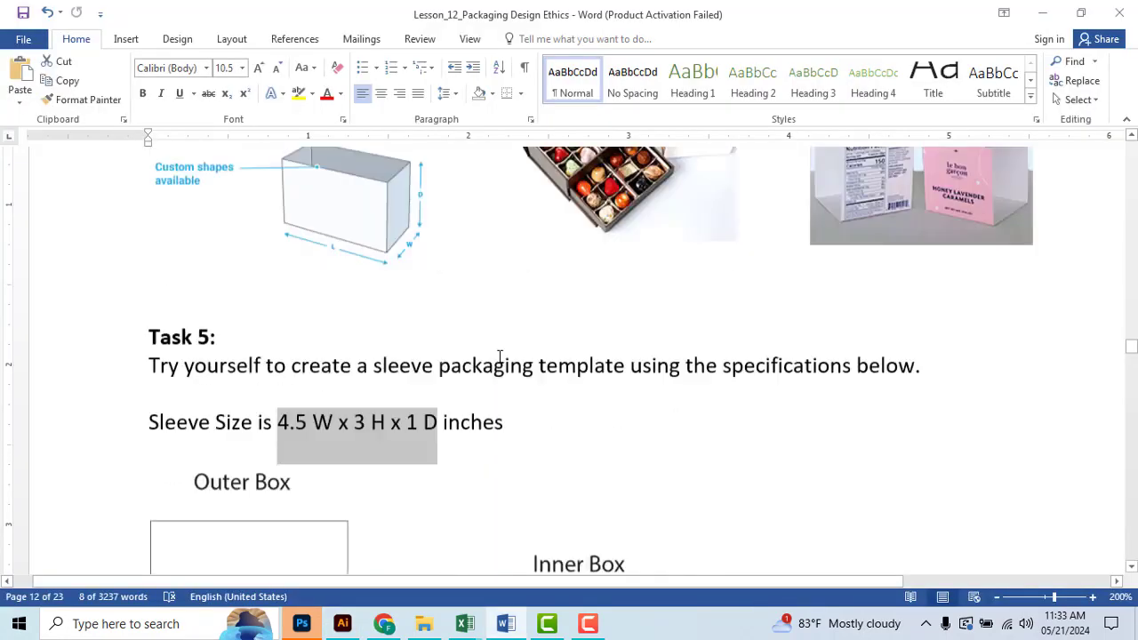
scroll(378, 398, "down", 1)
scroll(378, 397, "down", 1)
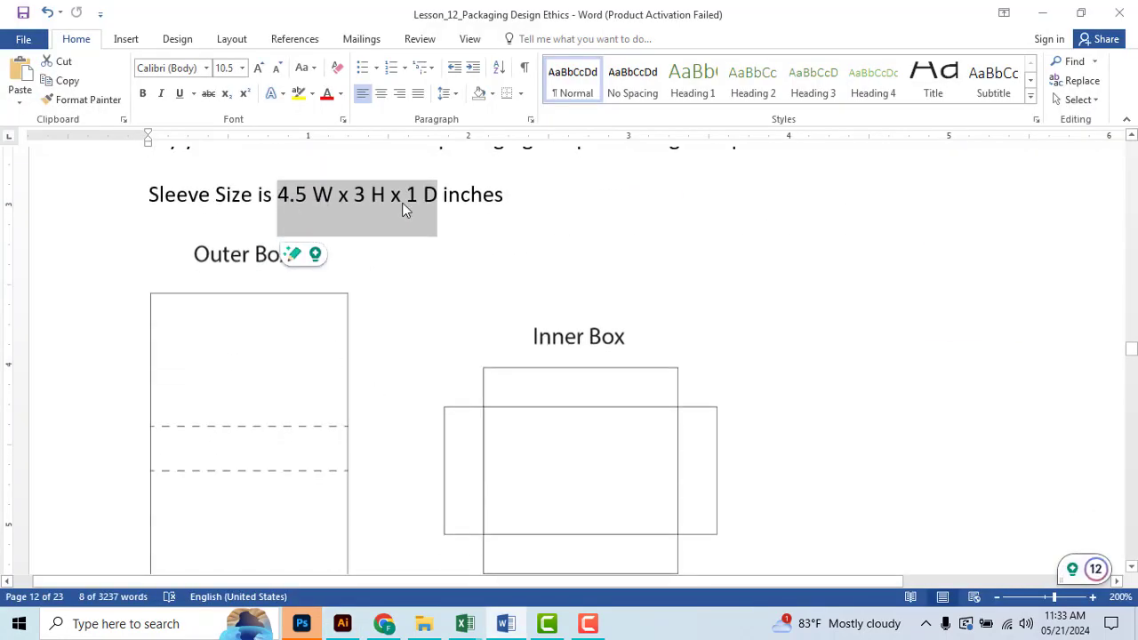
scroll(338, 208, "down", 1)
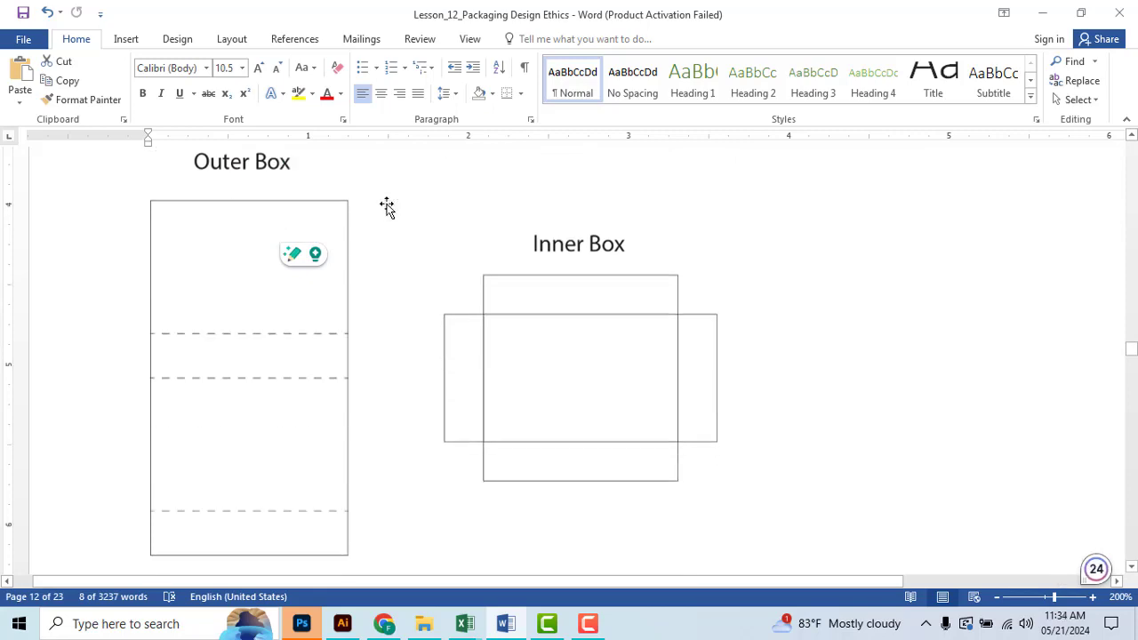
scroll(388, 211, "up", 1)
scroll(387, 212, "up", 1)
key("alt+Tab")
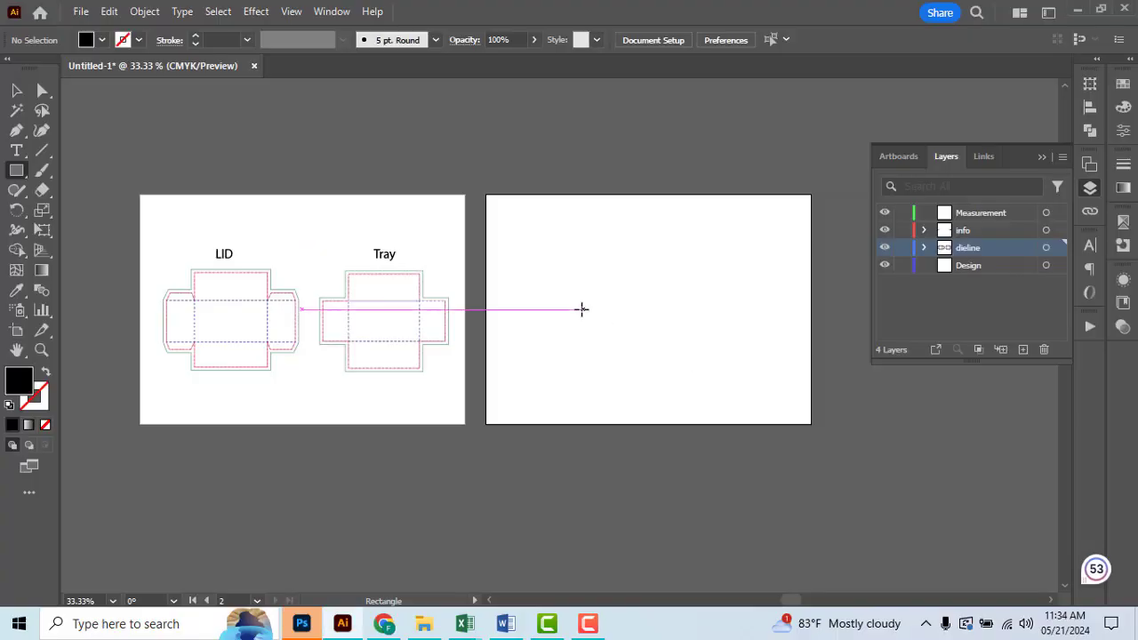
Create a 4.5 × 3 inch rectangle on the second artboard
left_click(581, 309)
type("4.5in")
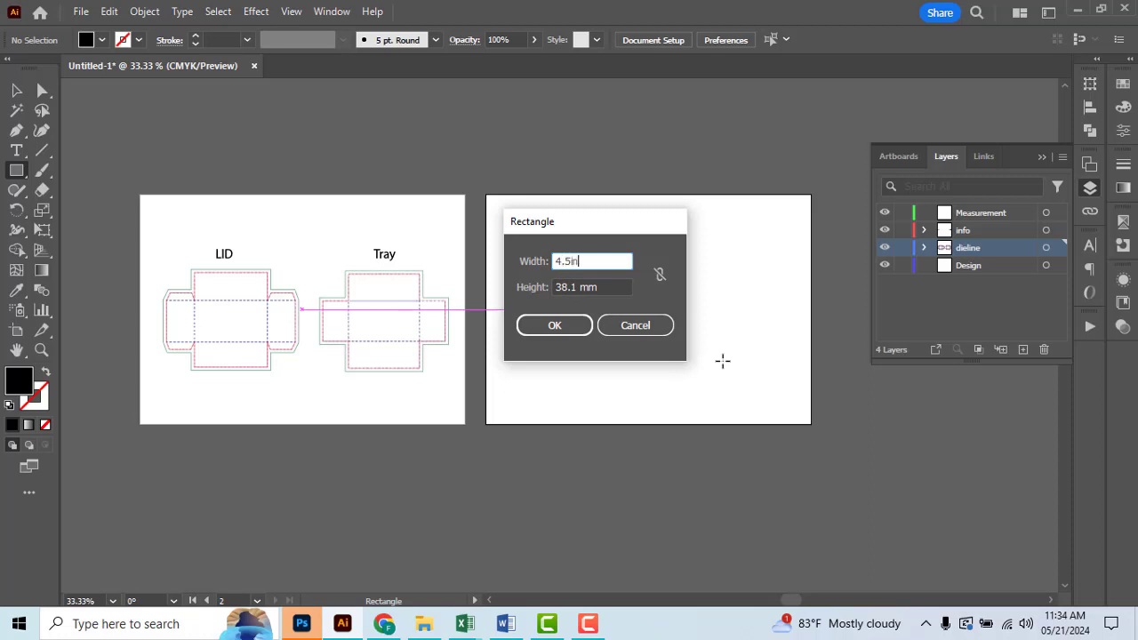
key("Tab")
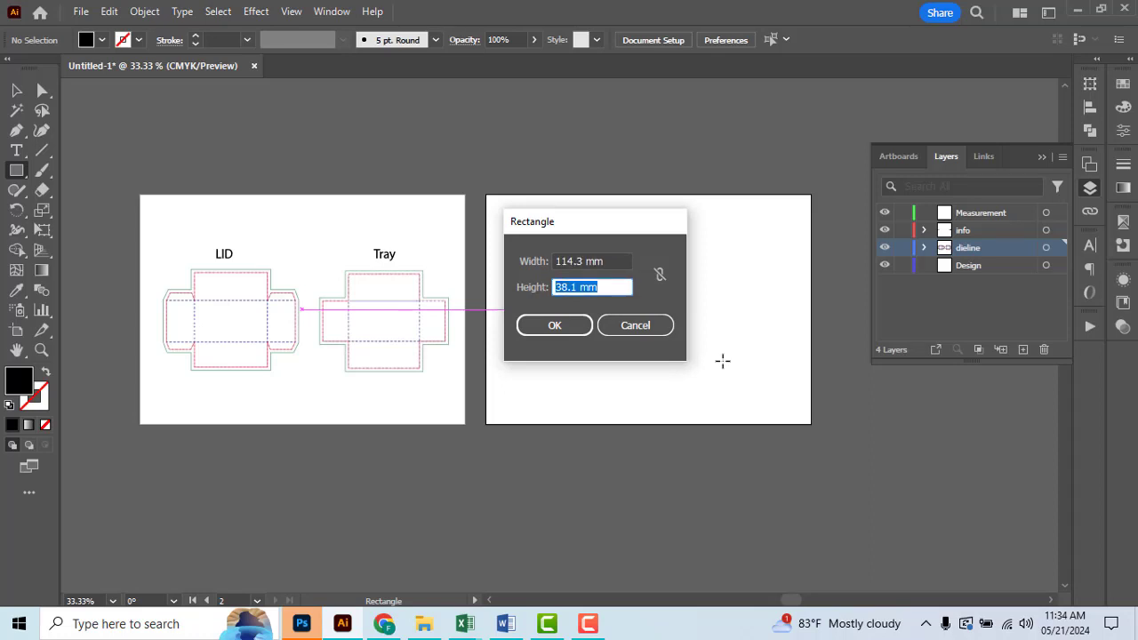
type("3in")
key("Return")
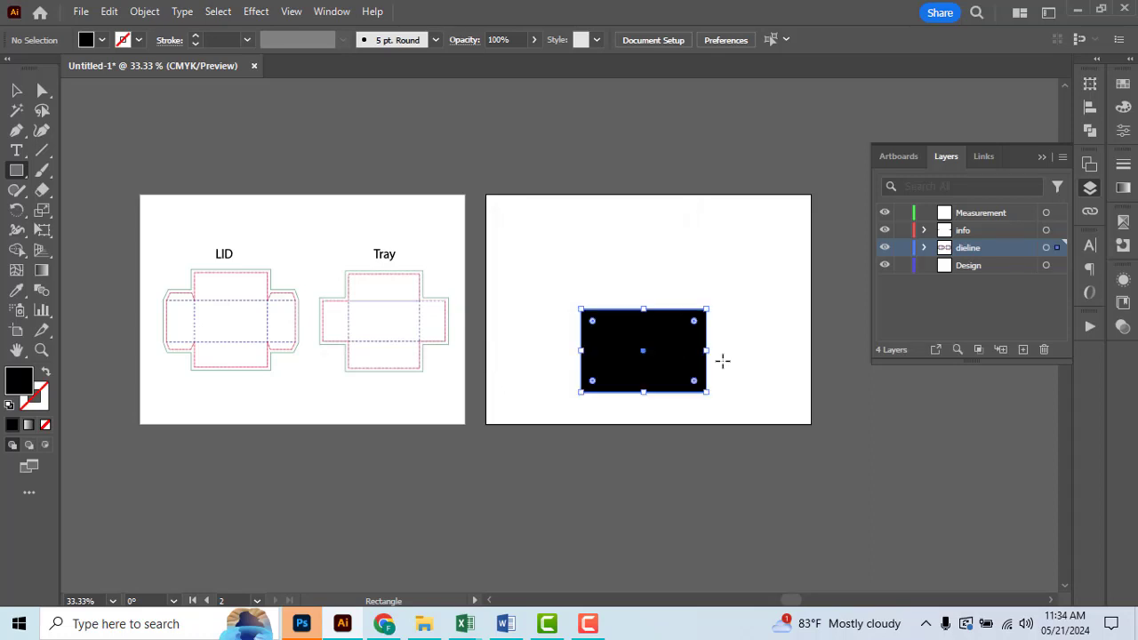
key("v")
left_click_drag(672, 368, 683, 333)
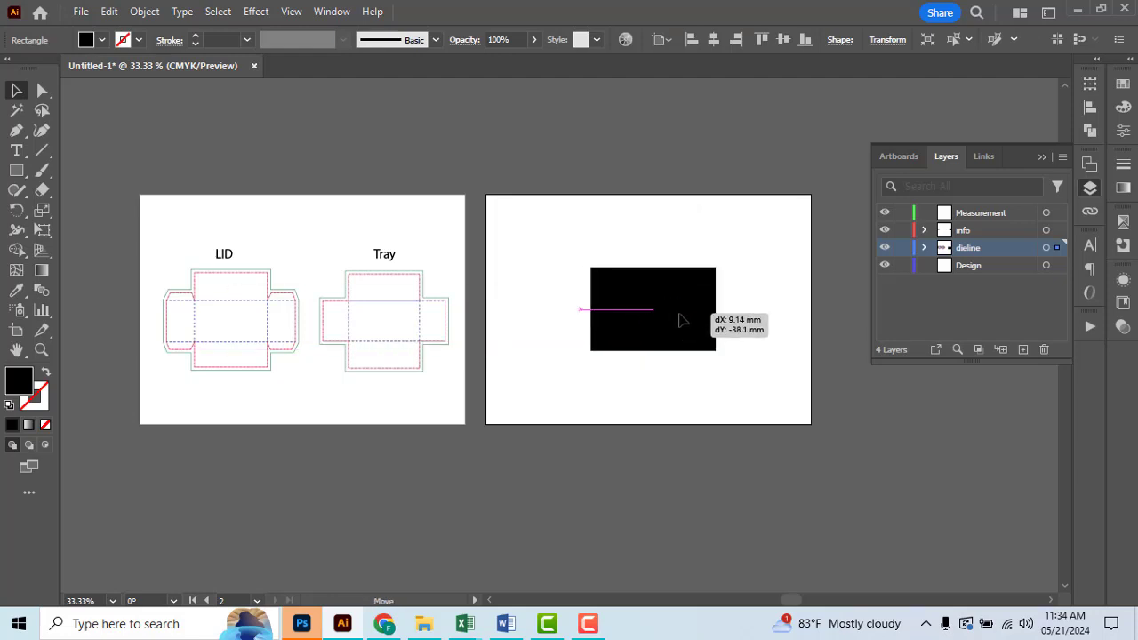
Give the rectangle a white fill and black outline, and shift it left
left_click(102, 39)
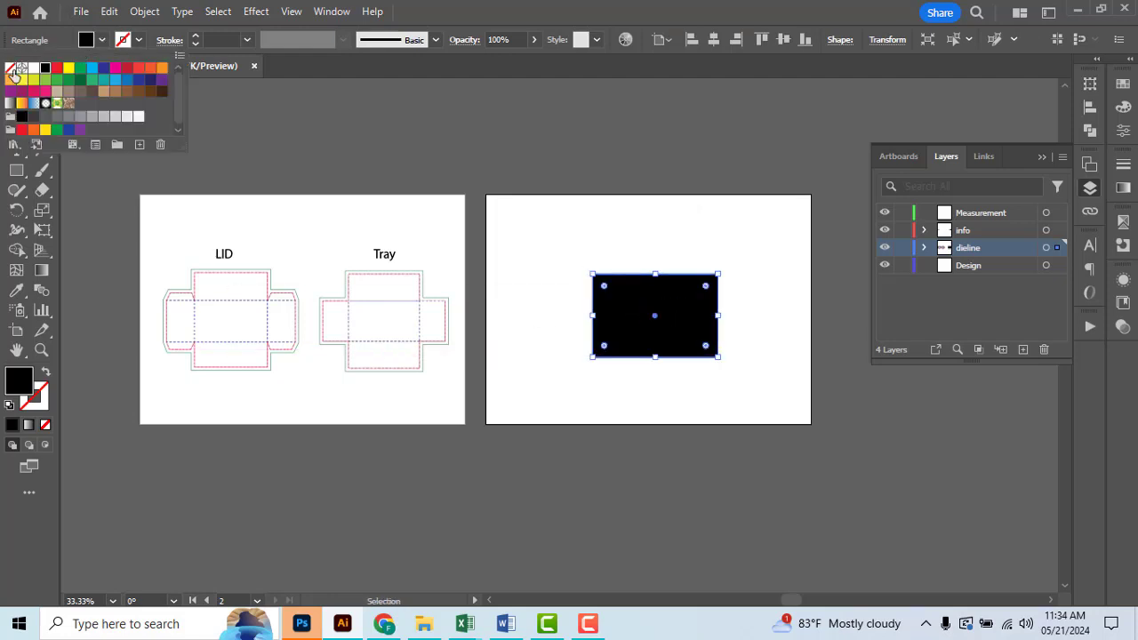
left_click(10, 69)
left_click(33, 69)
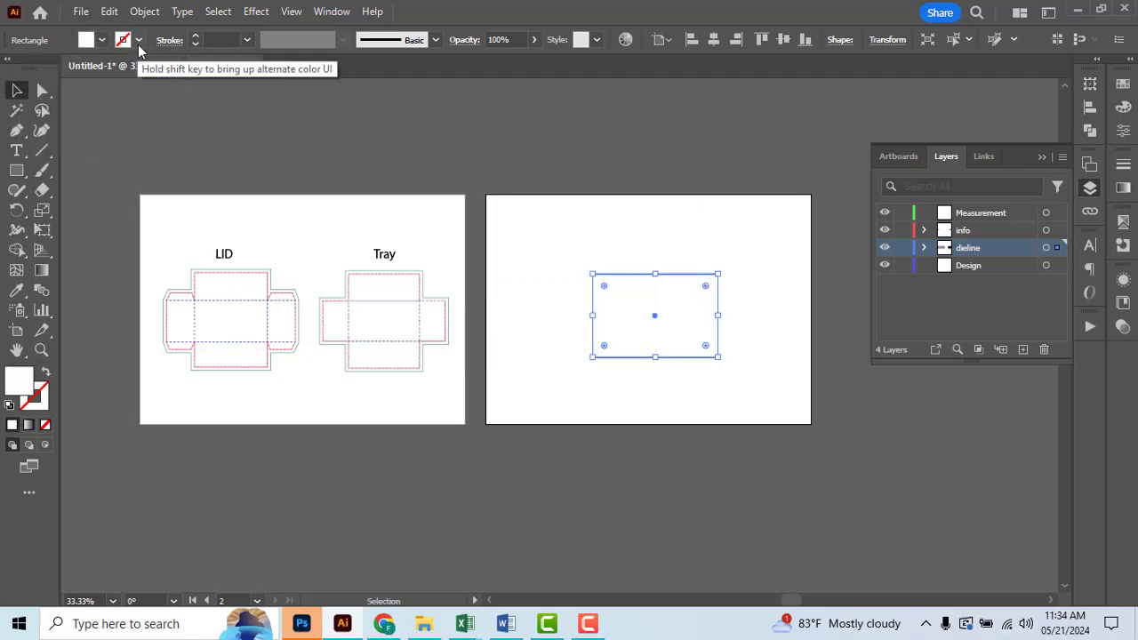
left_click(41, 71)
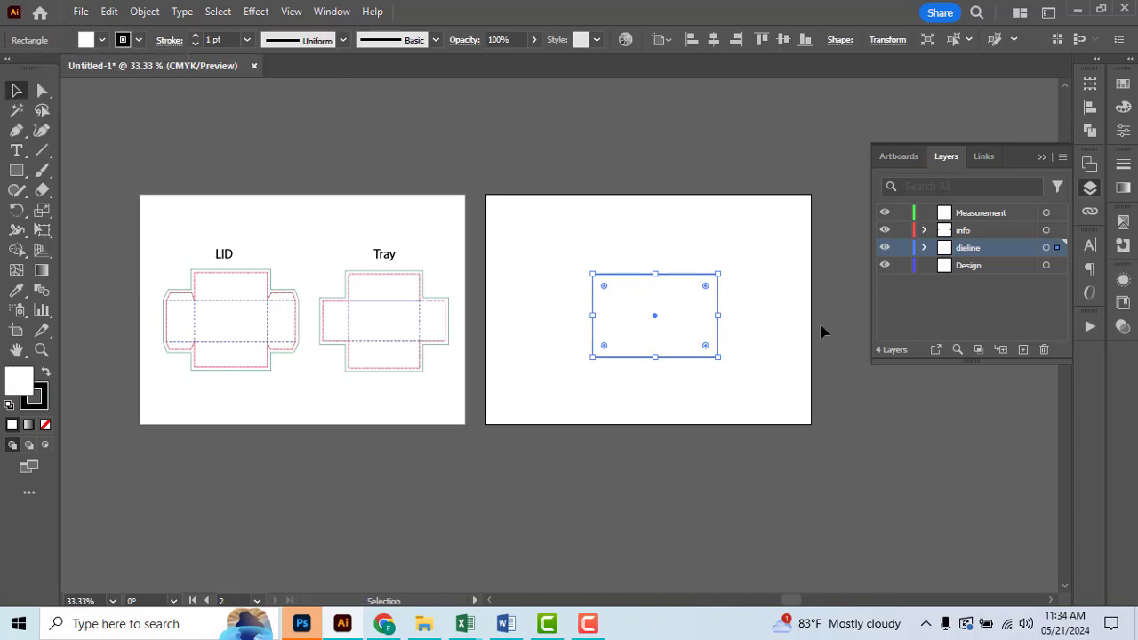
scroll(764, 328, "up", 1)
left_click_drag(633, 377, 555, 384)
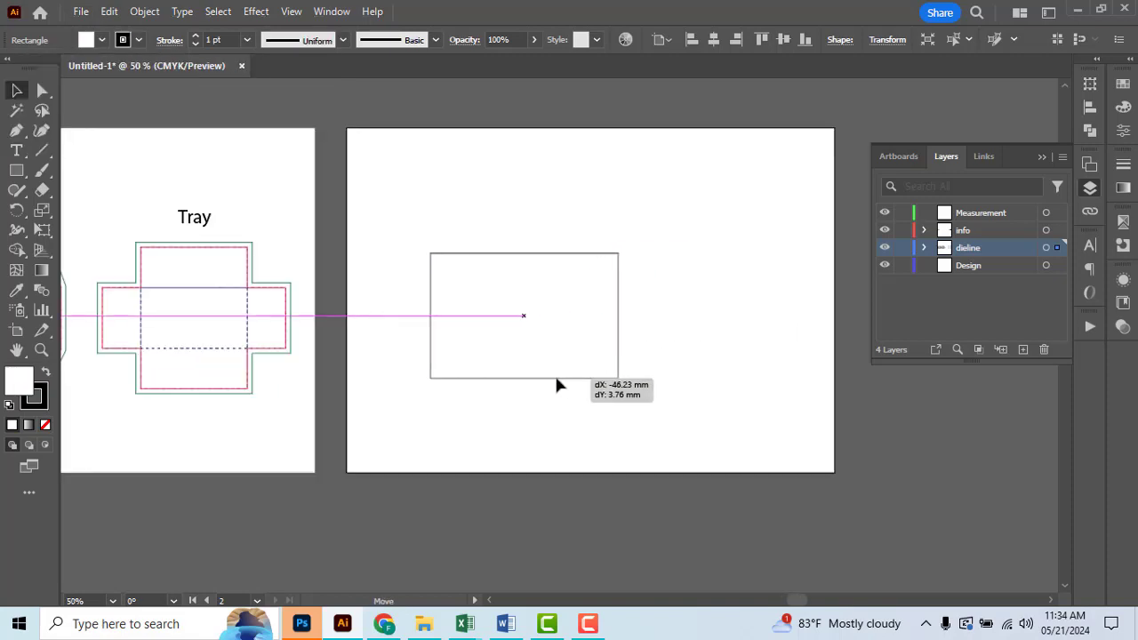
Check the specs in Word, then move the rectangle to the artboard's upper left
key("alt+Tab")
key("alt+Tab")
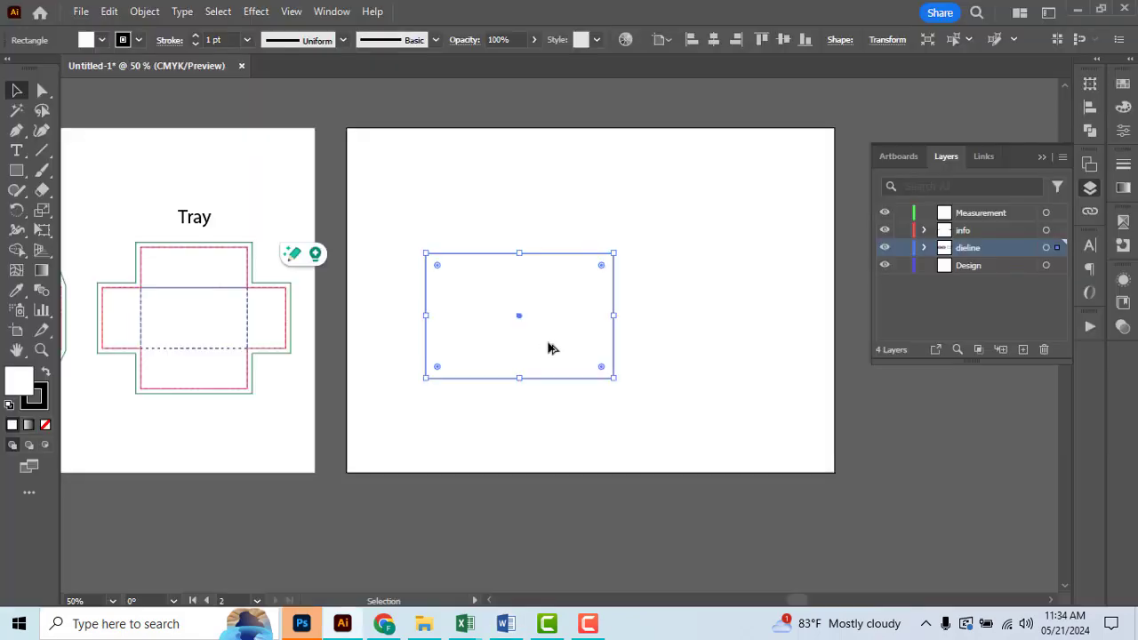
key("alt+Tab")
scroll(421, 371, "down", 3)
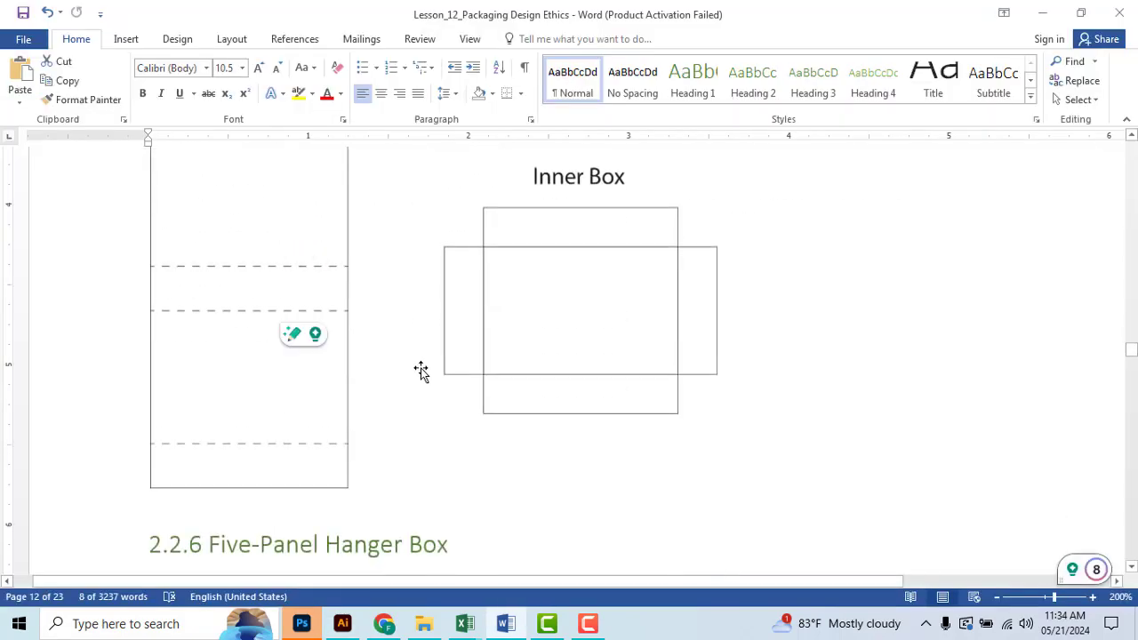
scroll(419, 370, "up", 3)
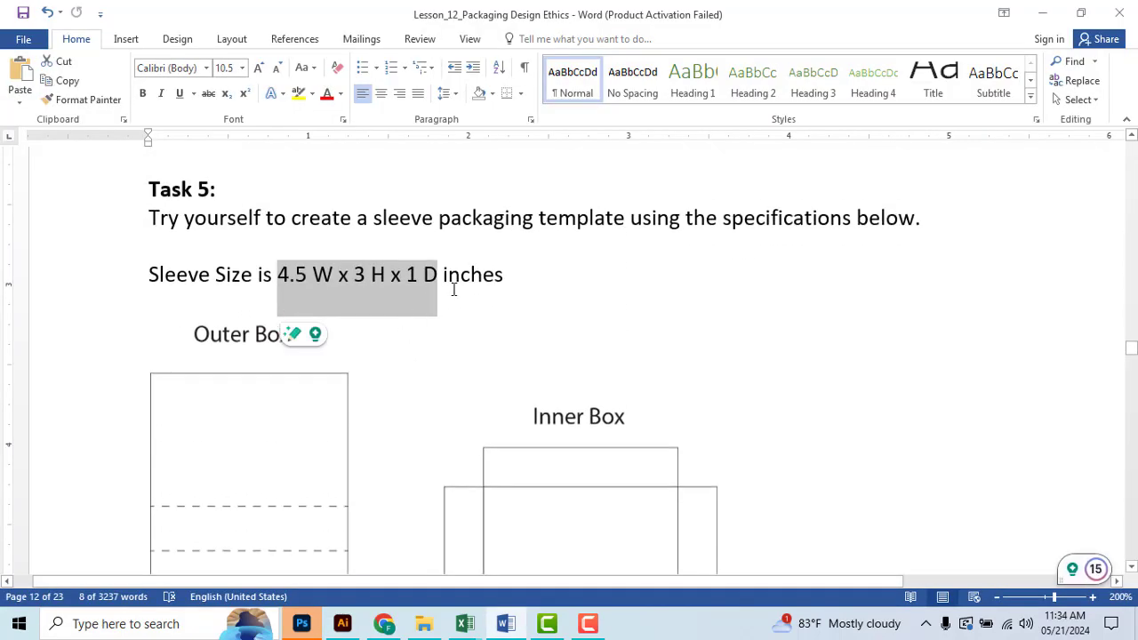
key("alt+Tab")
scroll(578, 240, "down", 1)
left_click_drag(578, 330, 574, 304)
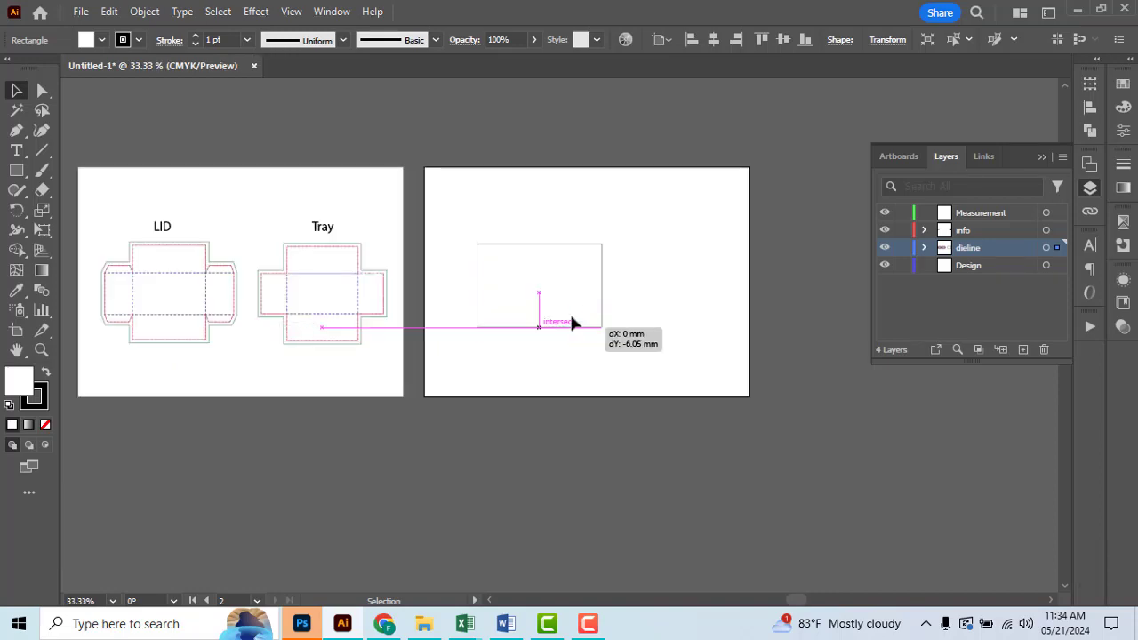
scroll(560, 233, "up", 2)
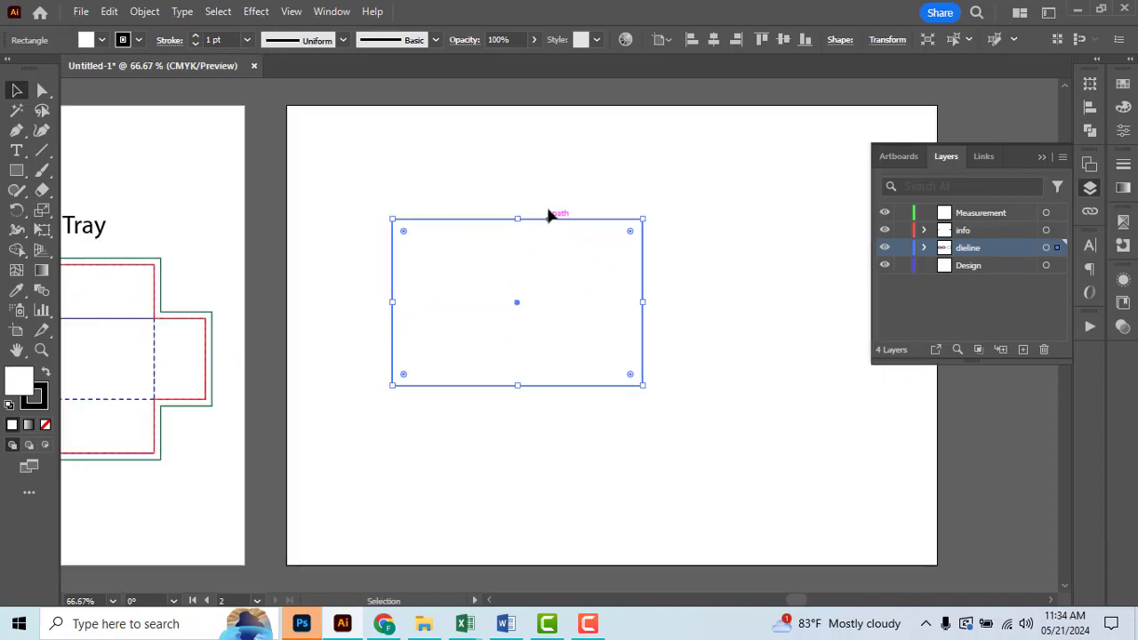
left_click_drag(550, 221, 538, 152)
Recheck Word and drag out a thin strip along the panel's bottom edge
key("alt+Tab")
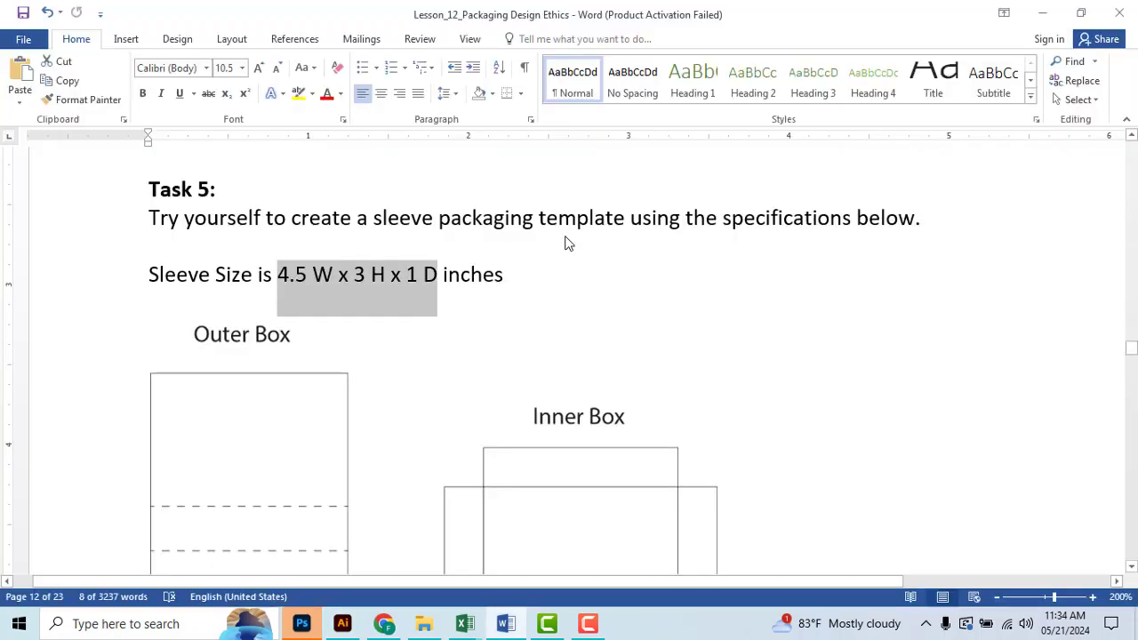
scroll(490, 292, "down", 3)
key("alt+Tab")
scroll(509, 298, "down", 1)
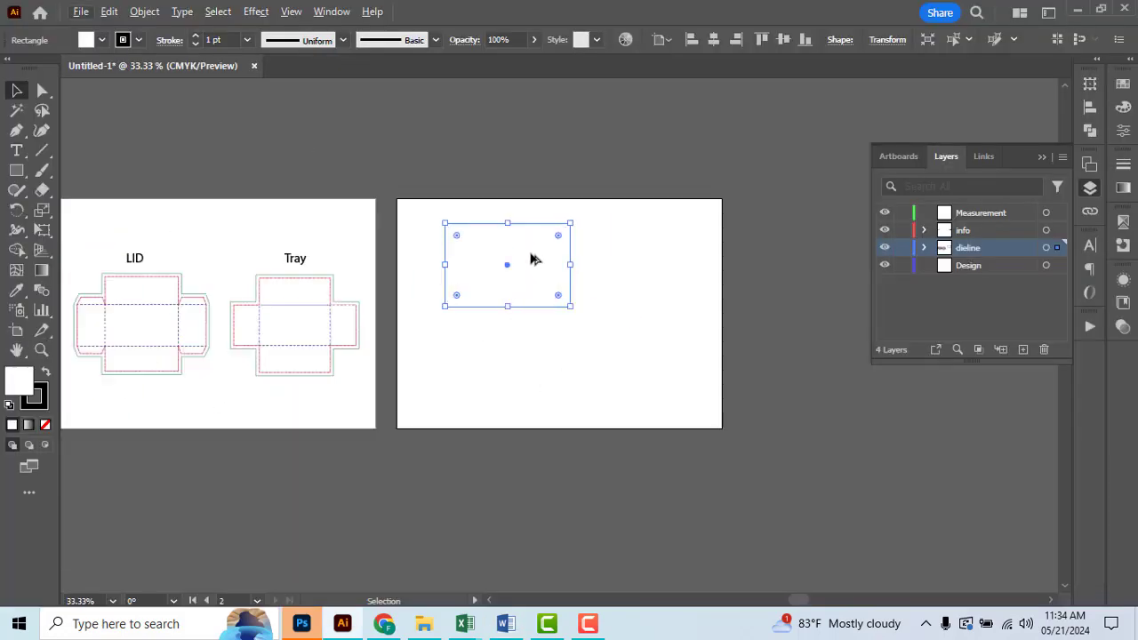
scroll(534, 258, "up", 1)
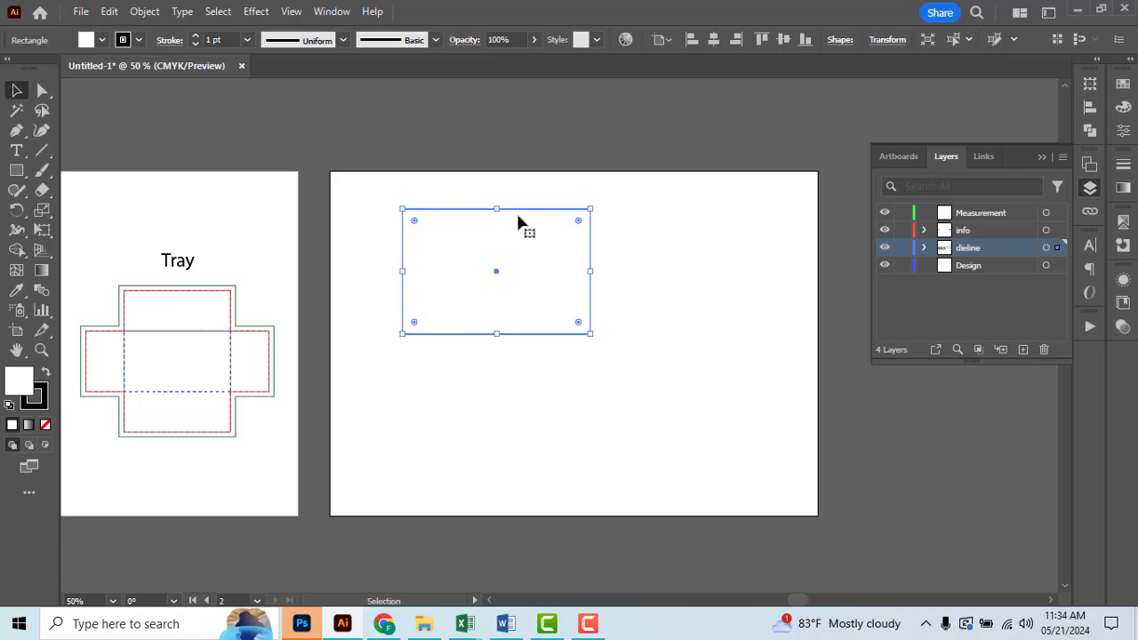
left_click_drag(496, 209, 496, 378)
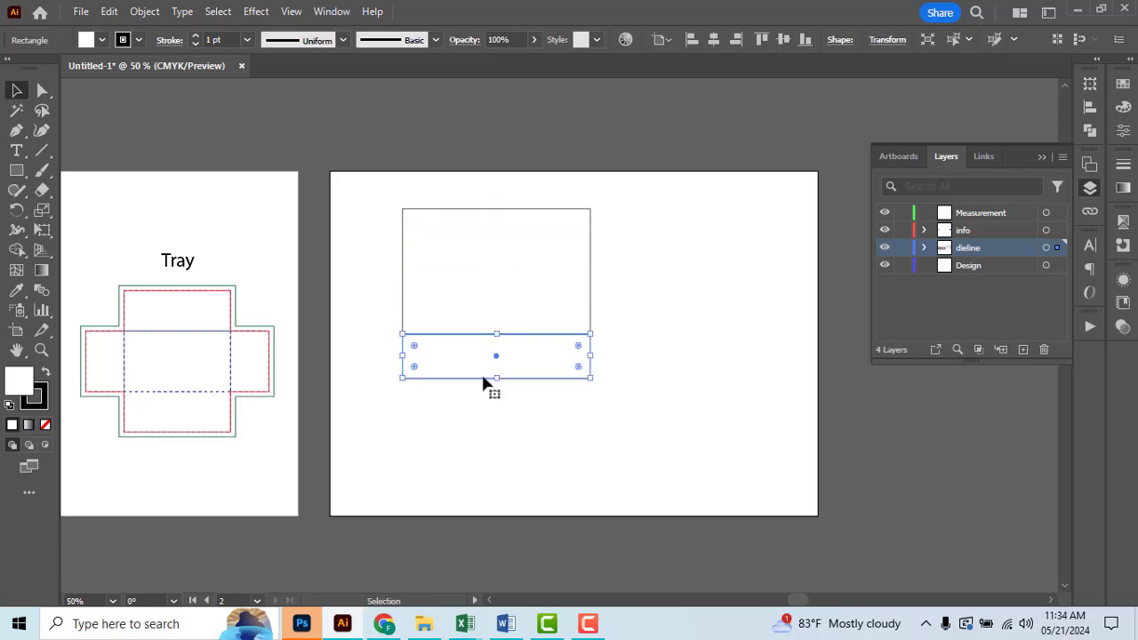
Try a 1 inch strip height in Transform, then undo the proportional resize
left_click(1090, 82)
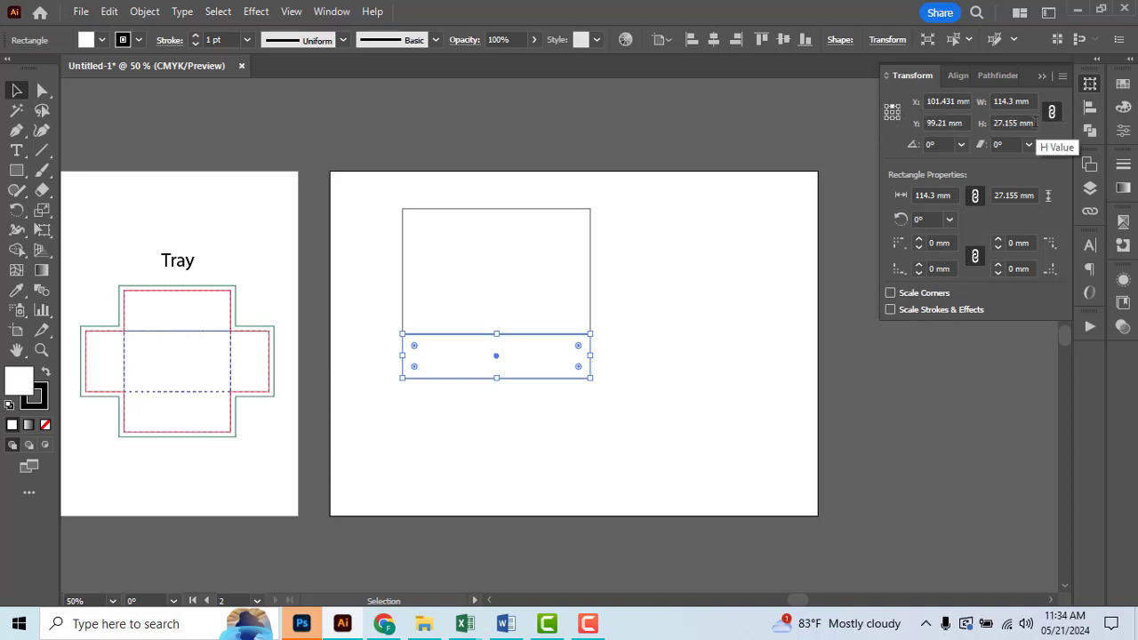
left_click(1027, 123)
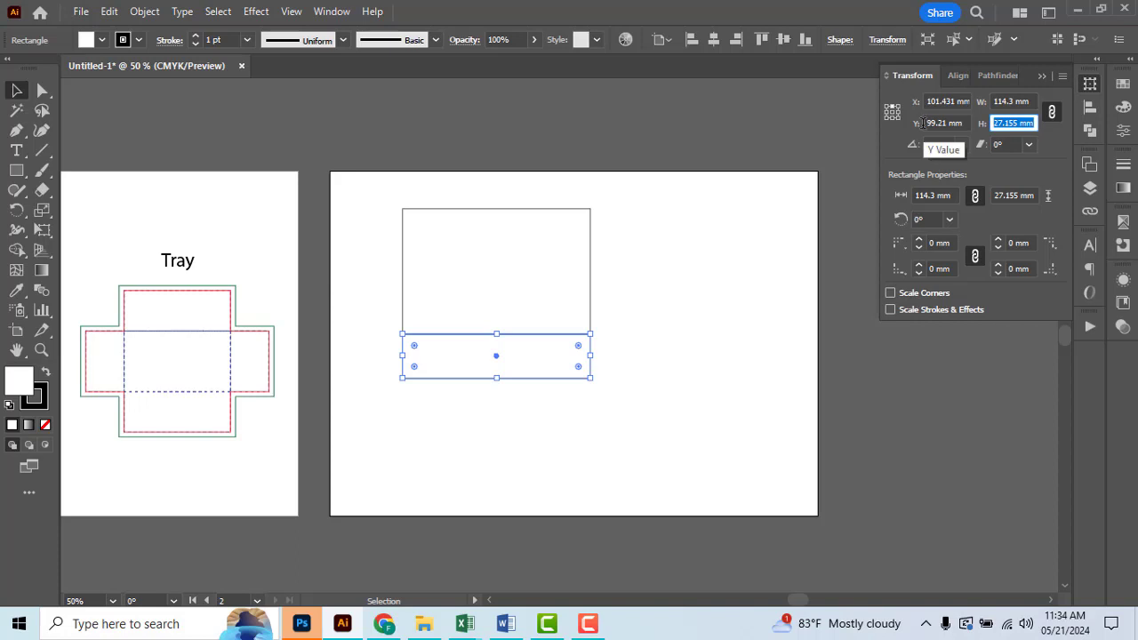
type("1in")
key("Return")
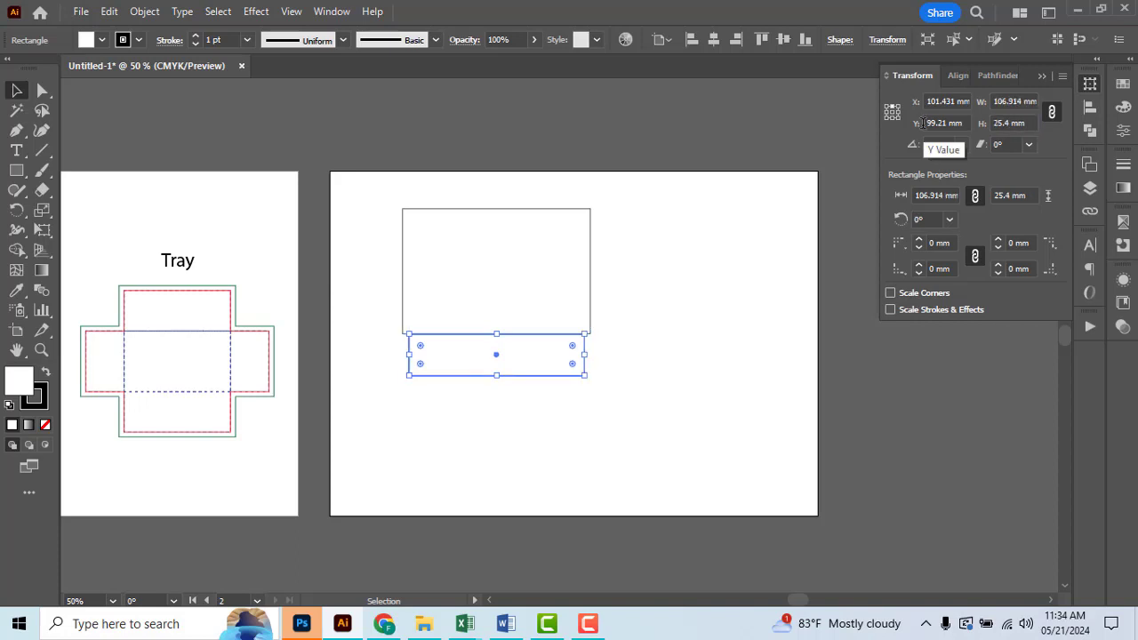
key("ctrl+z")
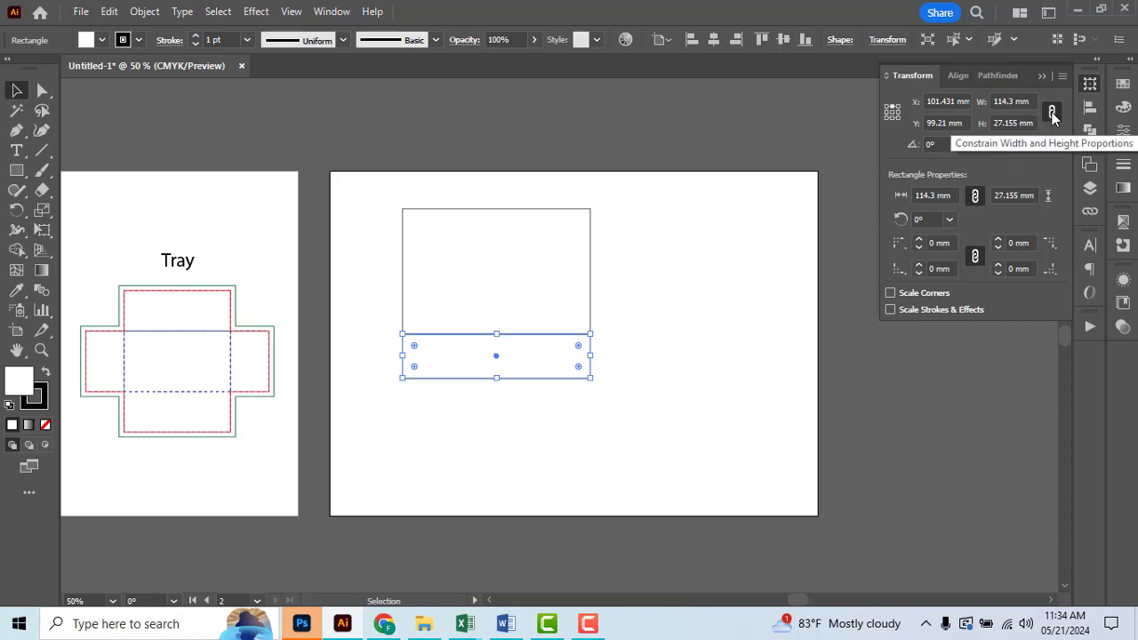
Unlink width and height and set the strip to 114.3 × 25.4 mm (1in high)
left_click(1052, 113)
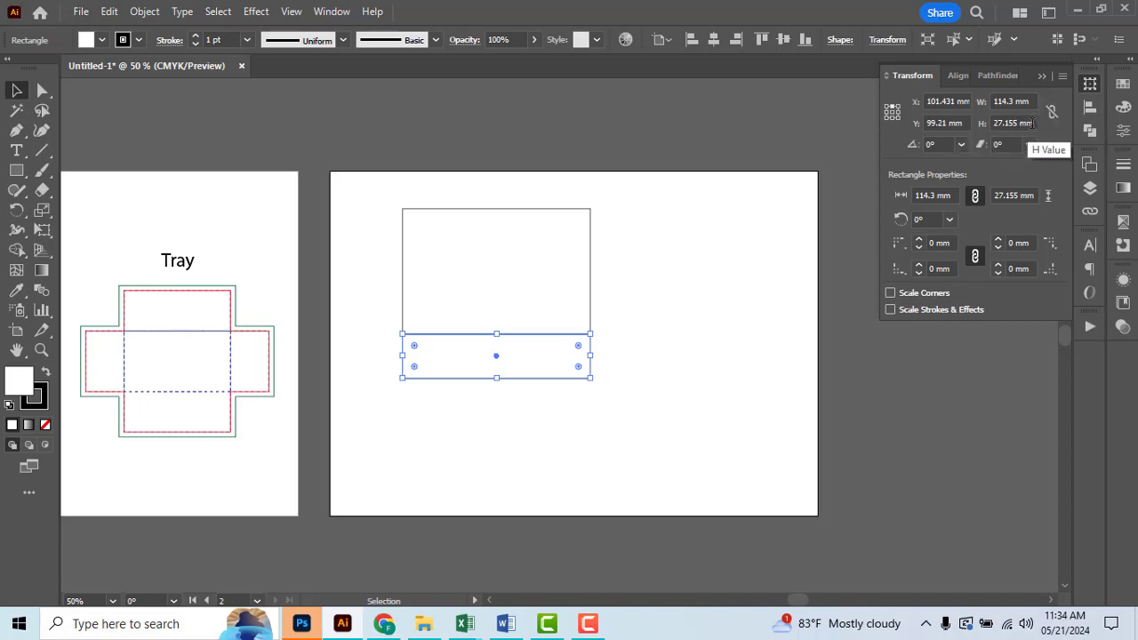
left_click(1034, 124)
type("1")
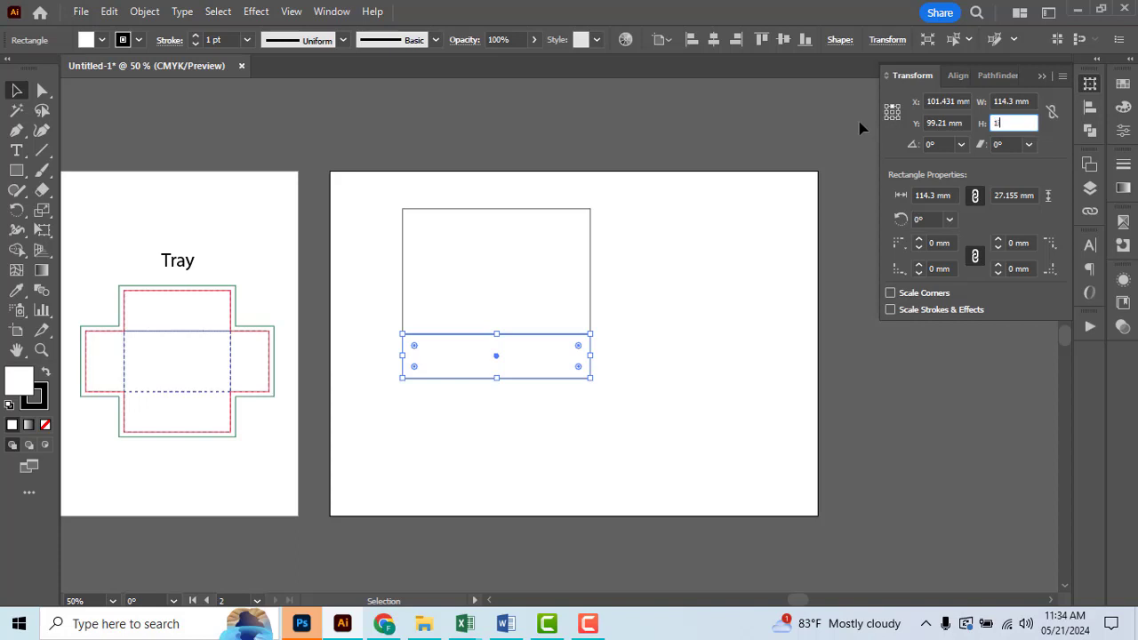
type("in")
key("Return")
left_click(440, 425)
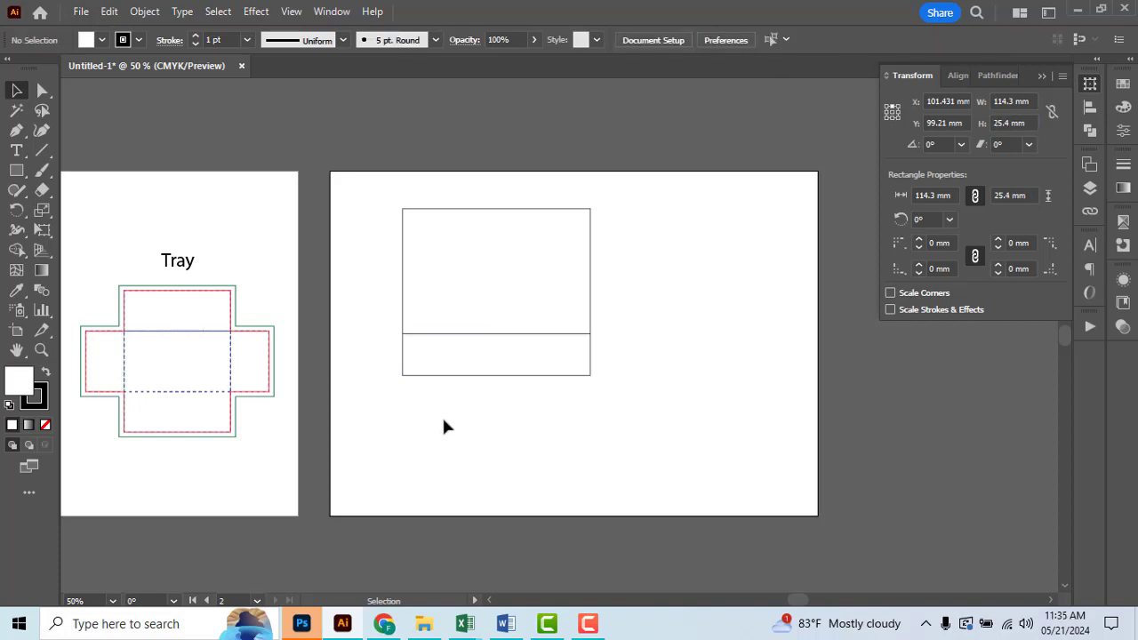
key("alt+Tab")
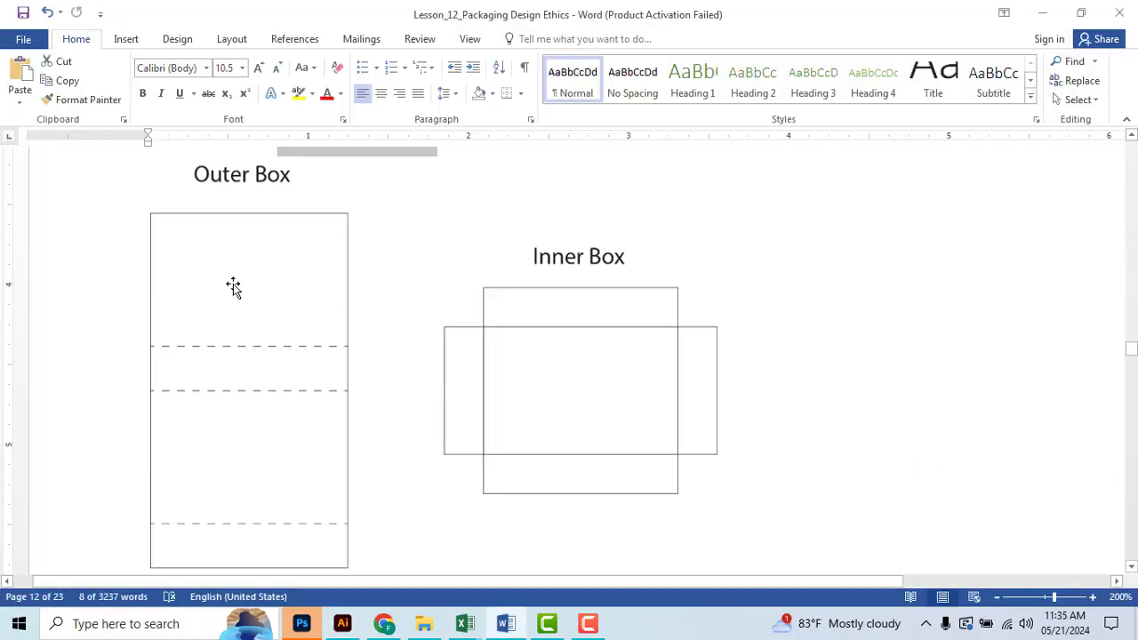
Select the panel-and-strip pair and copy it downward
scroll(227, 378, "down", 2)
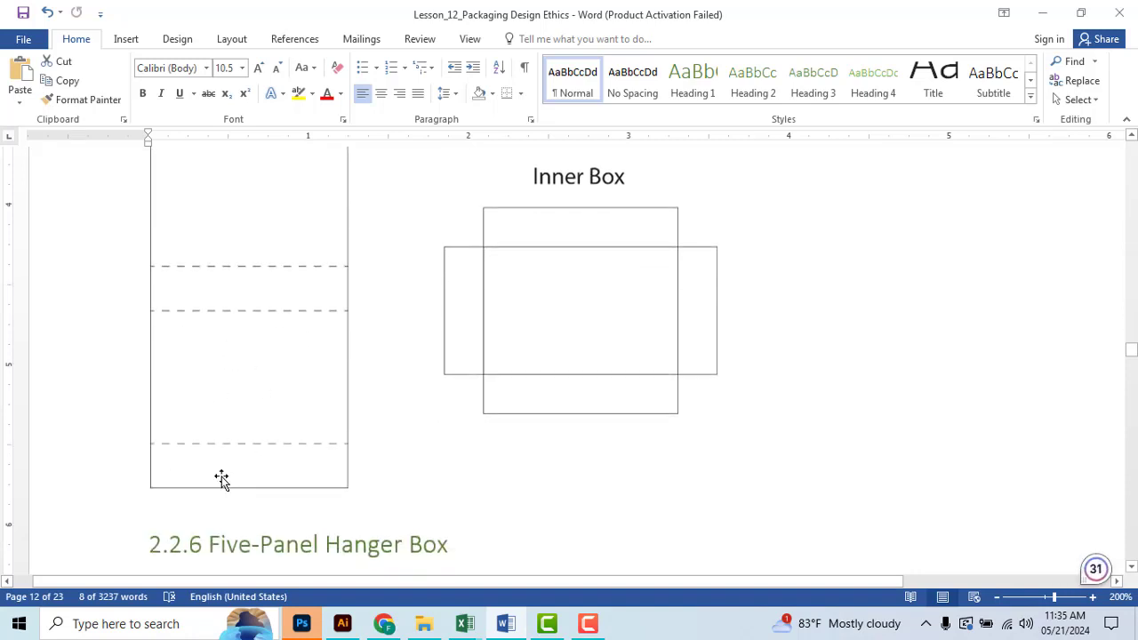
key("alt+Tab")
left_click_drag(363, 292, 445, 338)
key("ctrl+minus")
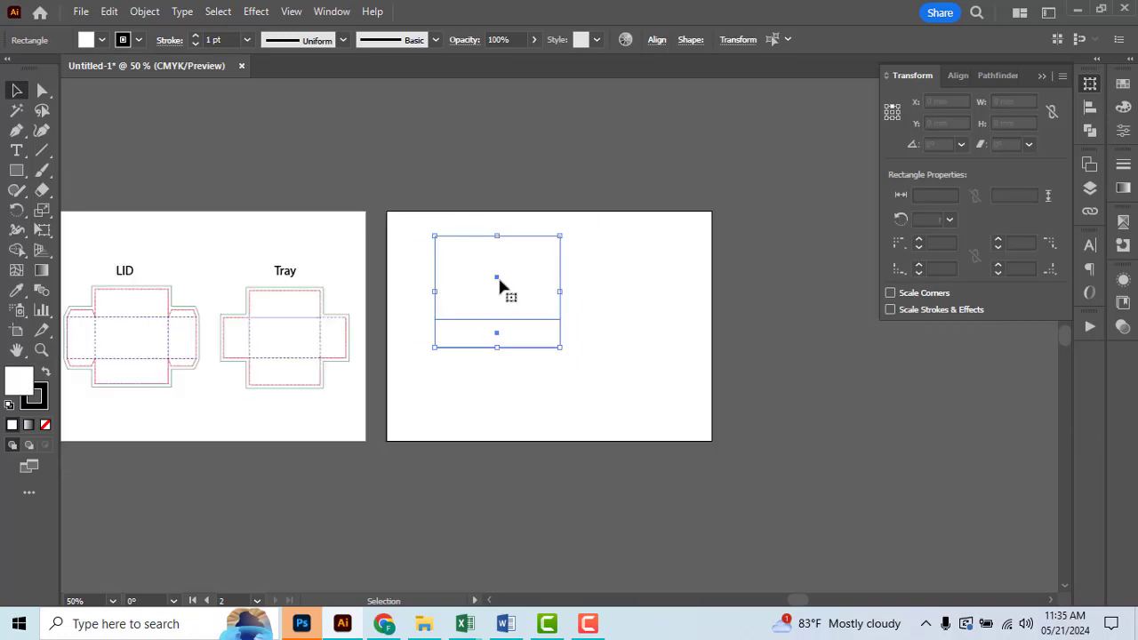
left_click_drag(503, 303, 490, 409)
Snap the copied rectangles flush against the pair above into one continuous strip
scroll(433, 374, "up", 3, "alt")
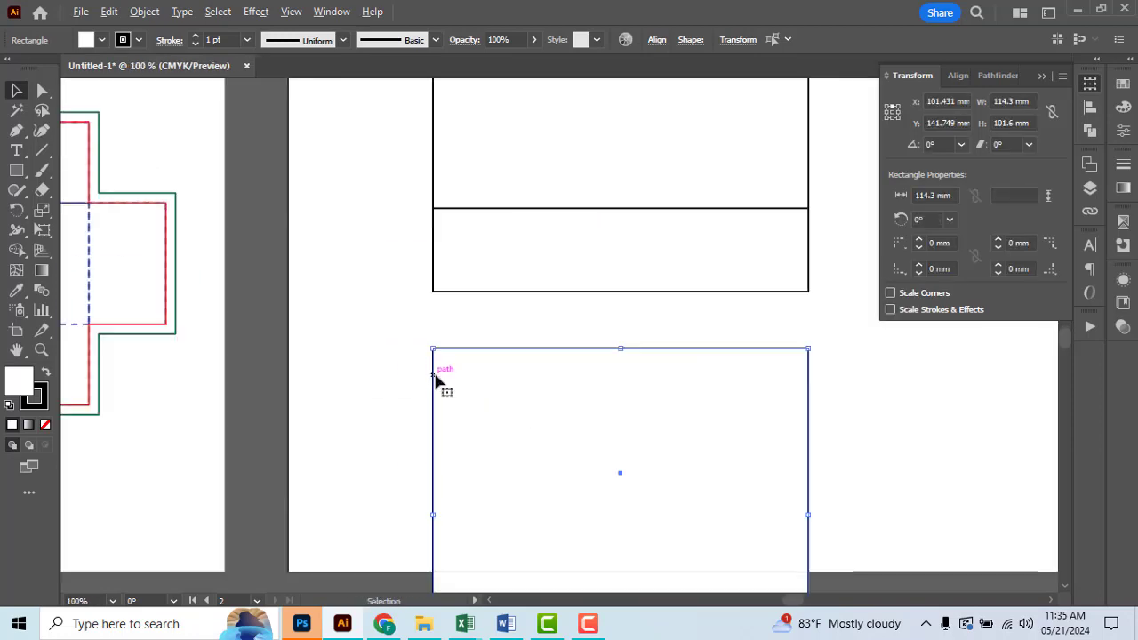
left_click_drag(496, 368, 495, 322)
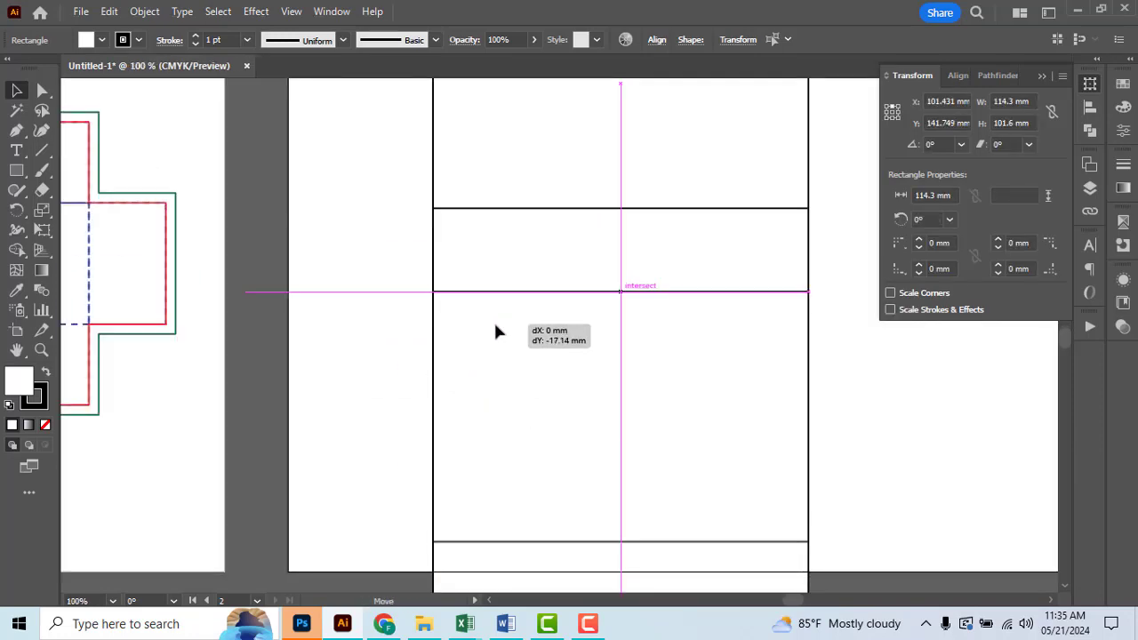
left_click_drag(494, 321, 495, 330)
scroll(490, 275, "down", 1, "alt")
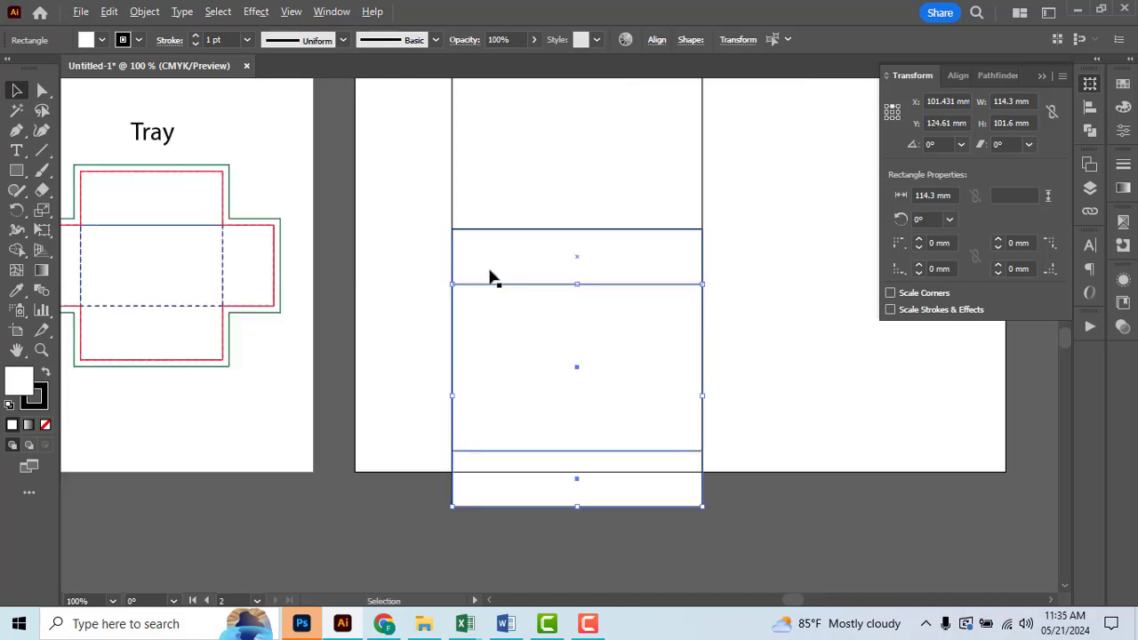
scroll(668, 300, "down", 1, "alt")
left_click(666, 338)
scroll(702, 352, "down", 1, "alt")
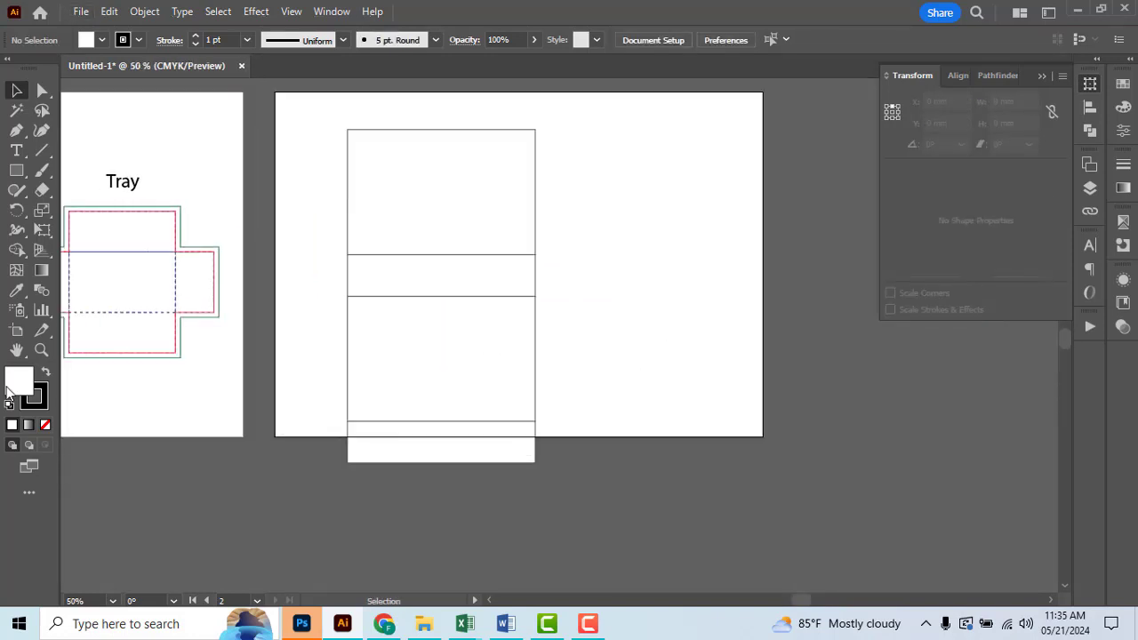
left_click(17, 330)
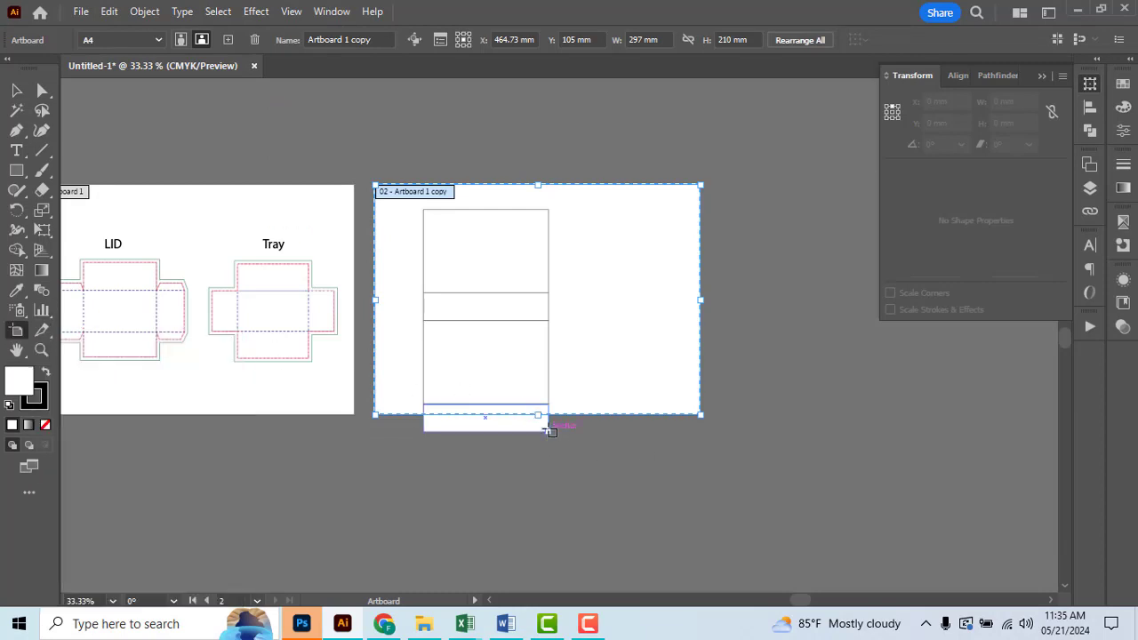
Extend the second artboard's bottom, right and top edges to 369.401 × 329.946 mm
left_click_drag(538, 414, 538, 494)
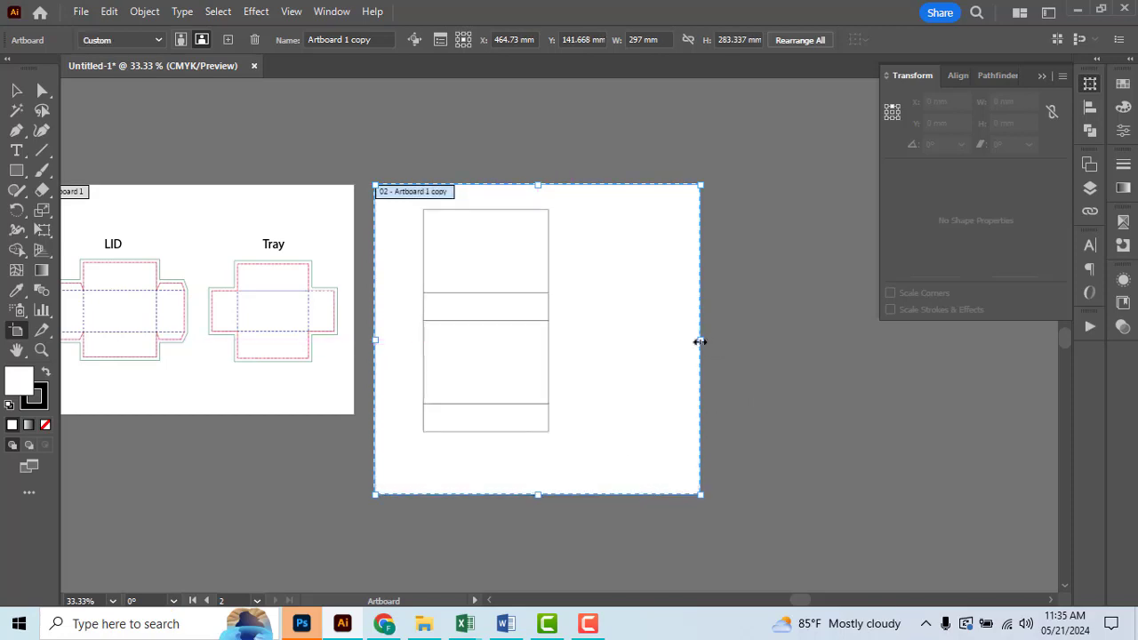
left_click_drag(700, 340, 779, 340)
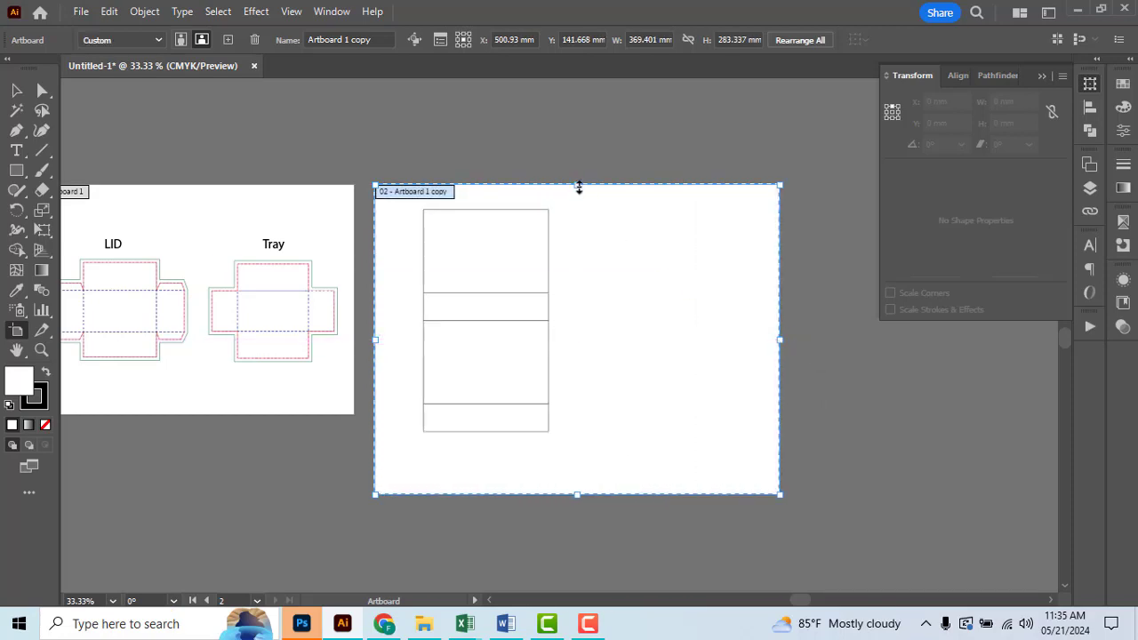
left_click_drag(577, 187, 579, 133)
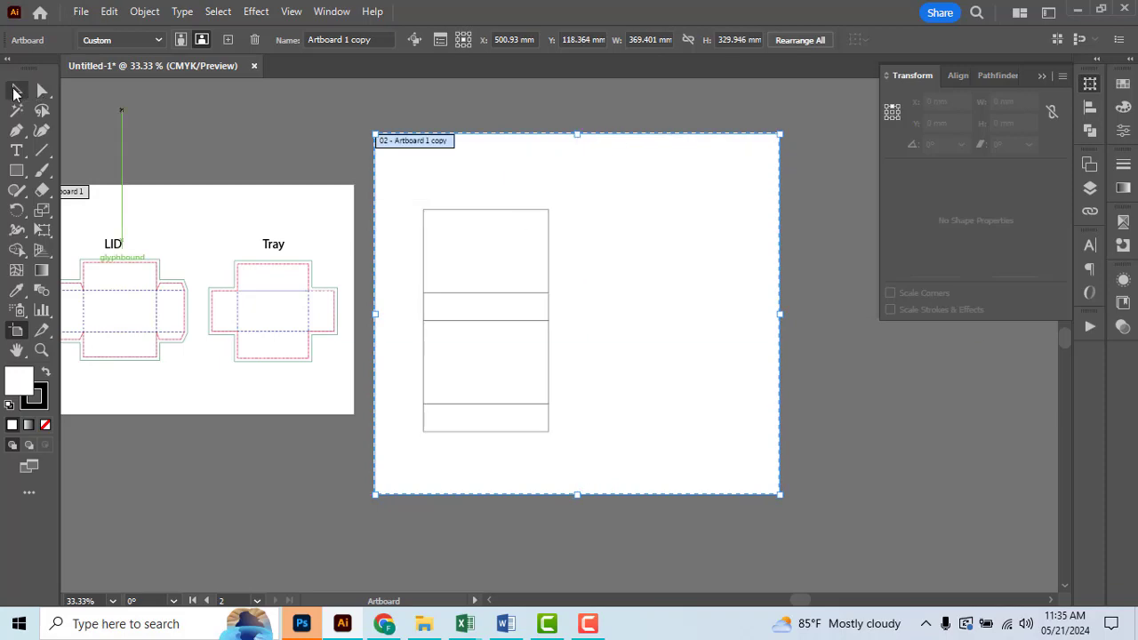
left_click(16, 89)
scroll(712, 325, "right", 2)
left_click_drag(350, 223, 582, 449)
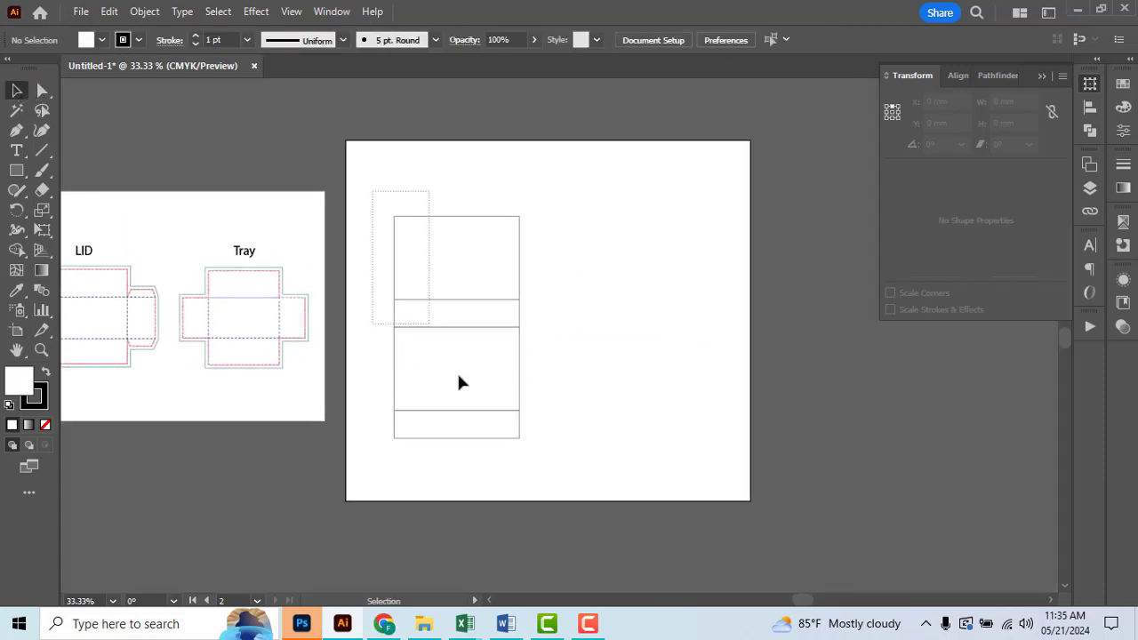
key("alt+Tab")
scroll(652, 391, "up", 2)
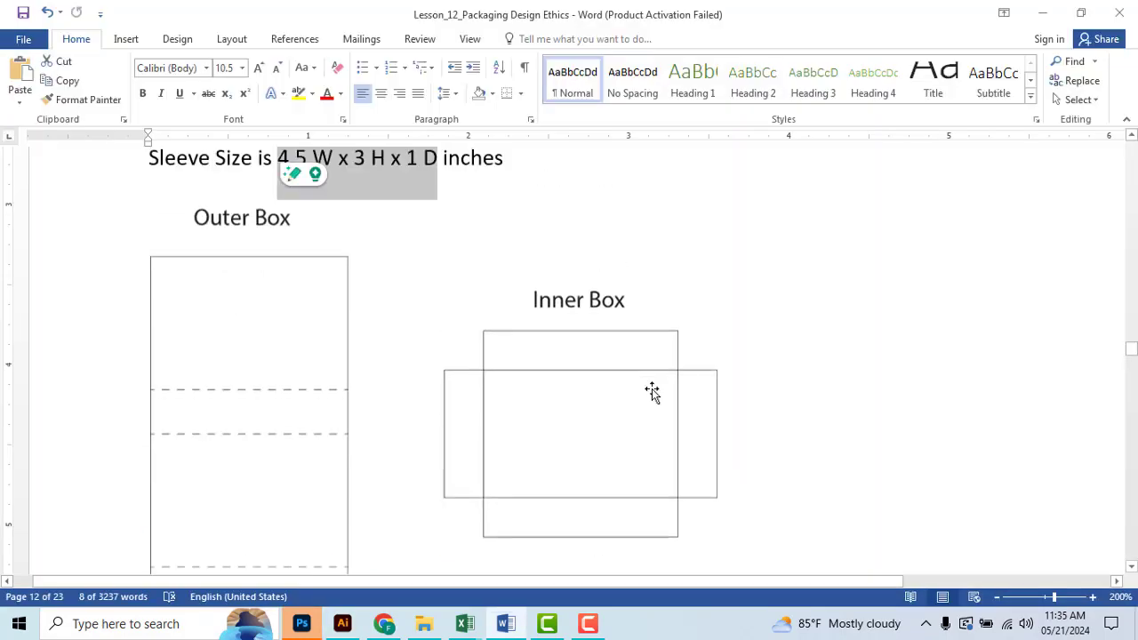
scroll(651, 391, "up", 2)
scroll(652, 392, "down", 3)
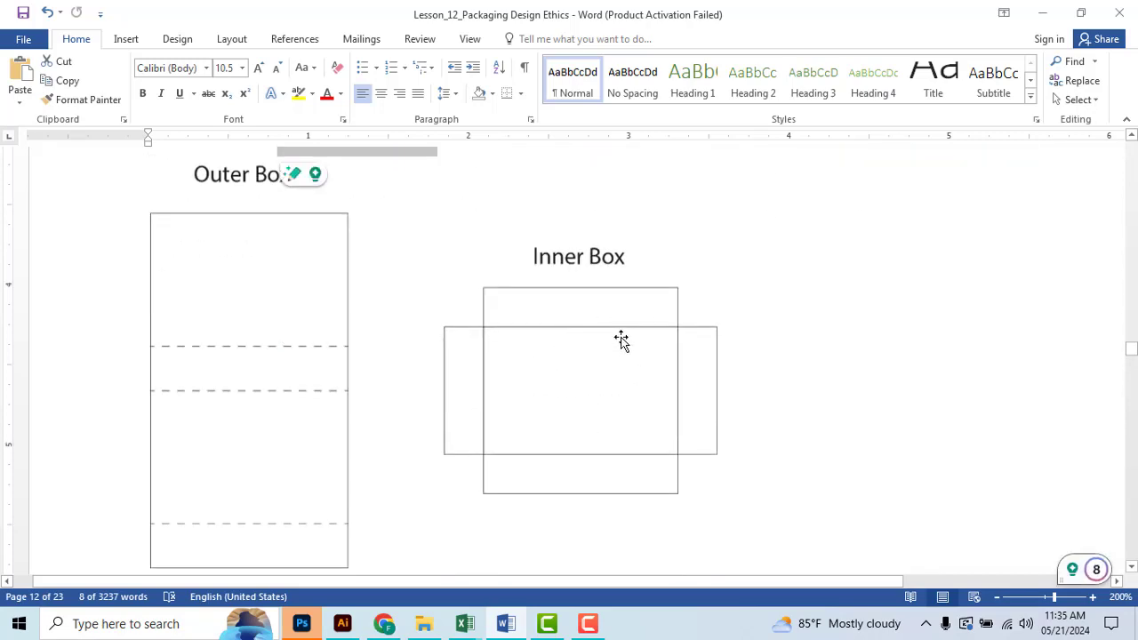
key("alt+Tab")
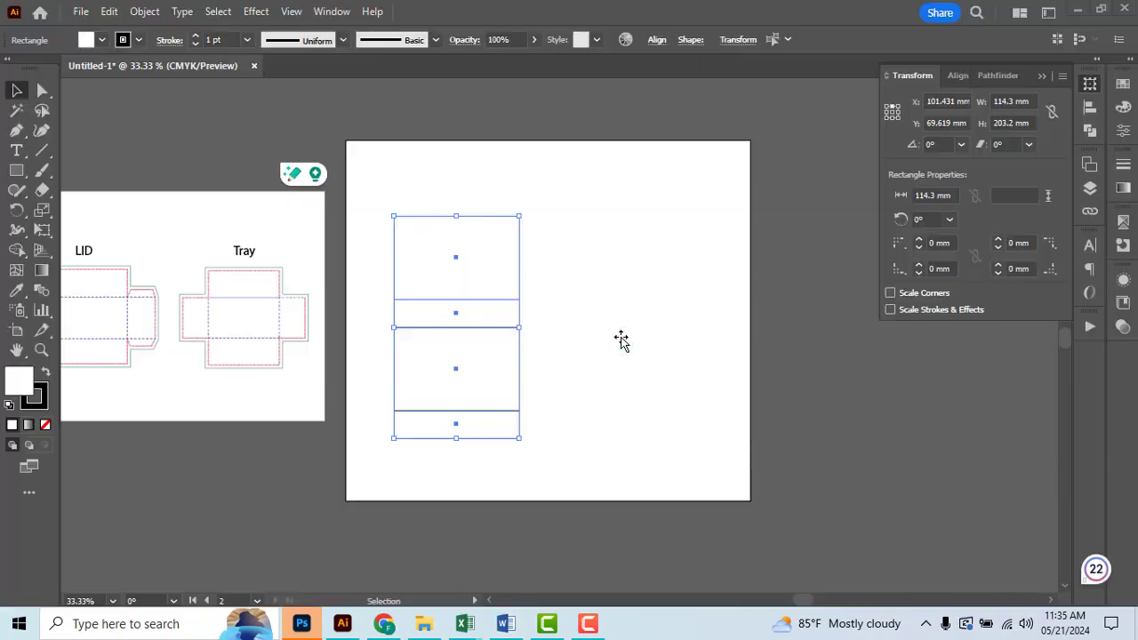
left_click(665, 347)
scroll(399, 343, "up", 1)
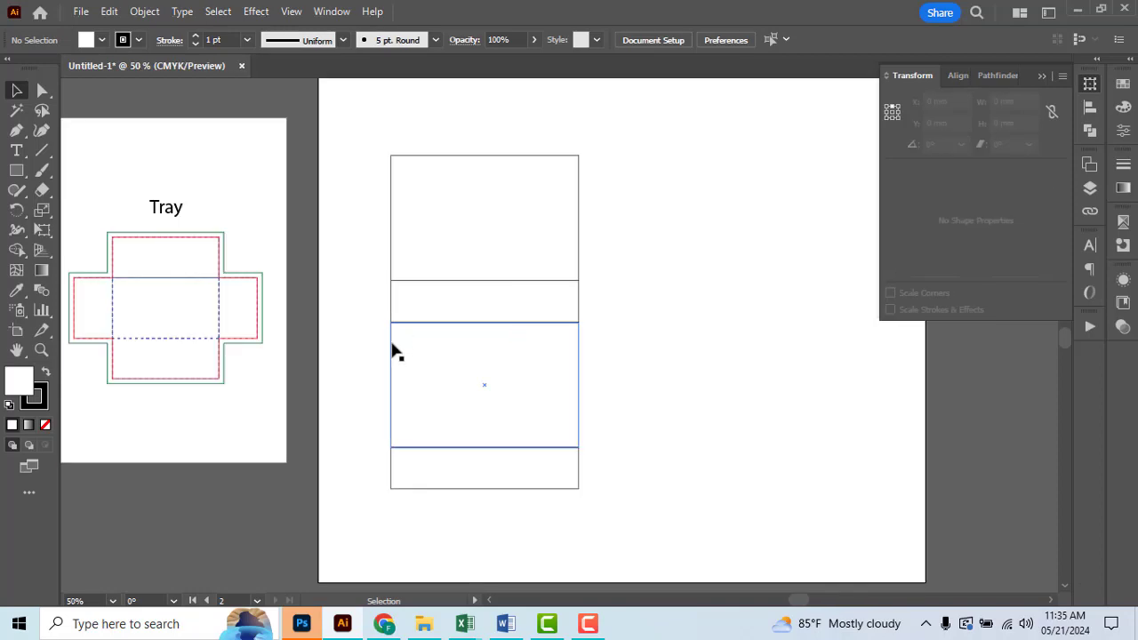
left_click(425, 382)
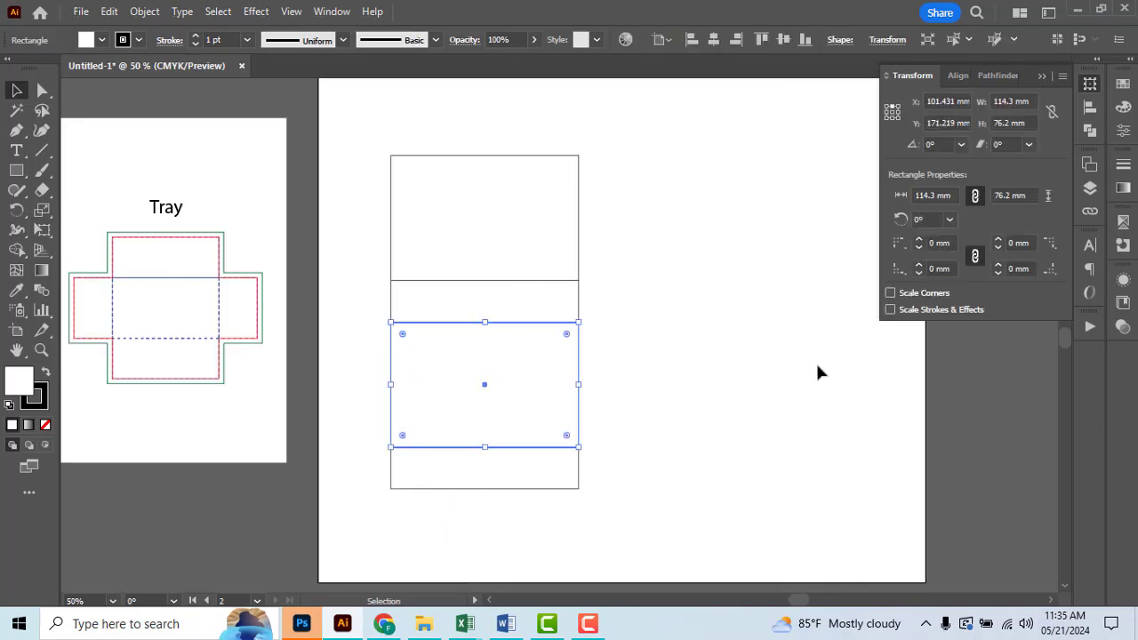
key("alt+Tab")
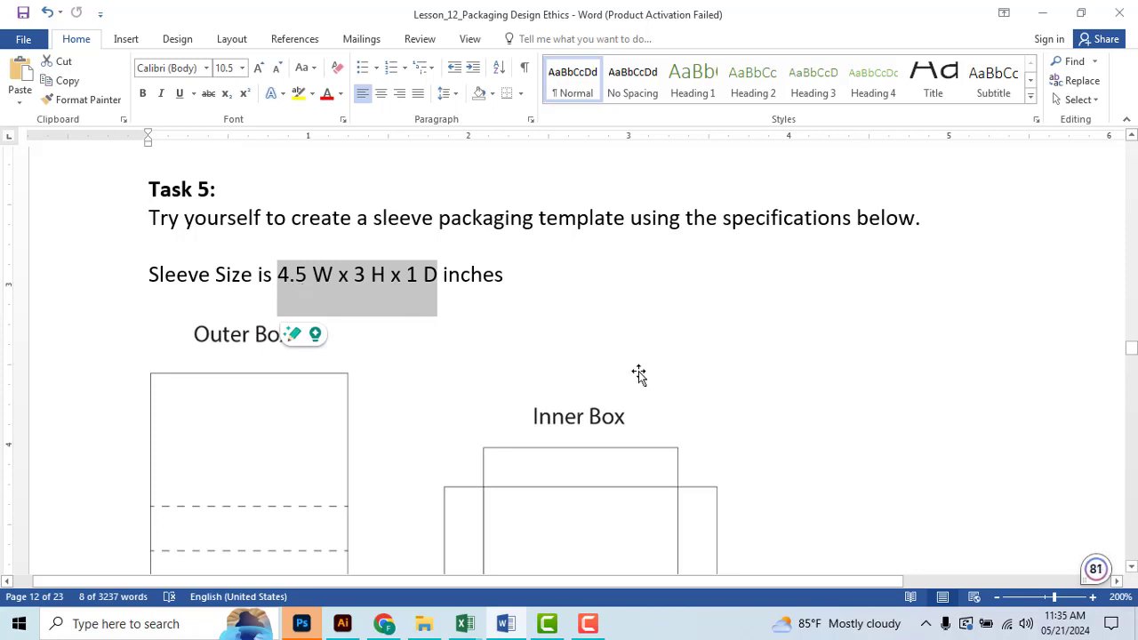
scroll(639, 371, "down", 5)
scroll(582, 304, "up", 4)
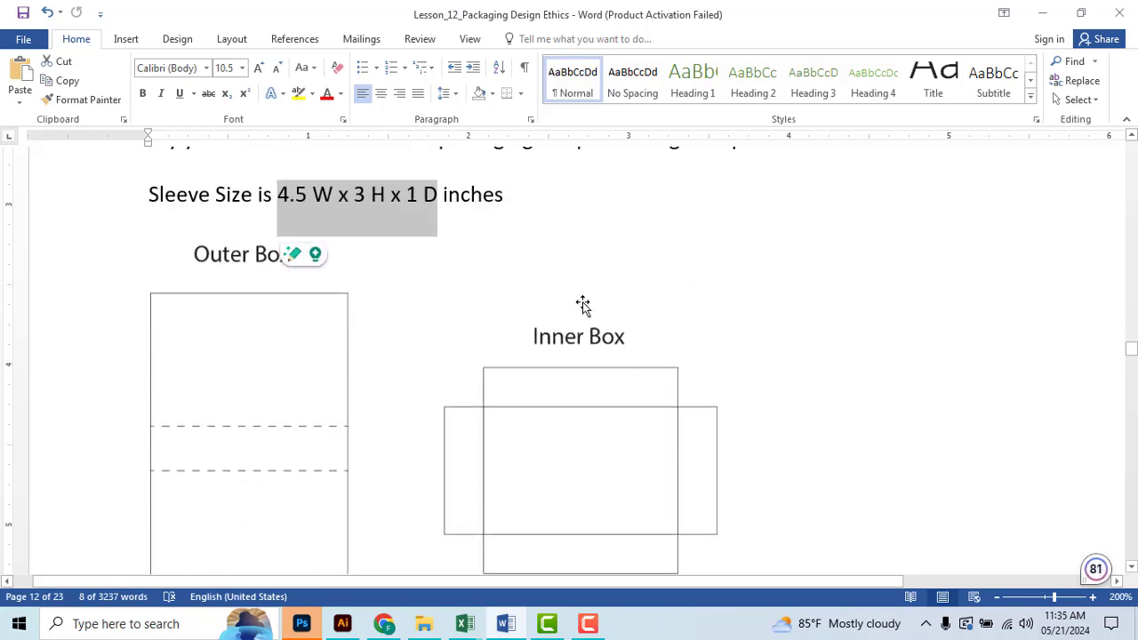
scroll(582, 304, "down", 2)
Drop a copy of the middle sleeve panel to the right of the strip
scroll(582, 305, "up", 1)
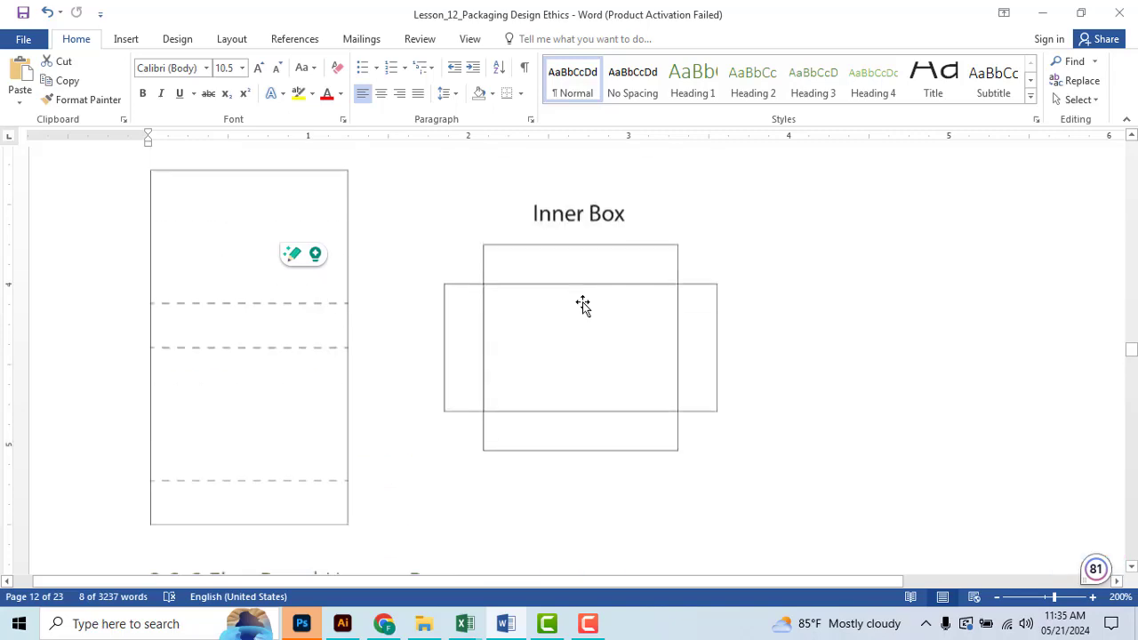
scroll(582, 305, "up", 1)
key("alt+Tab")
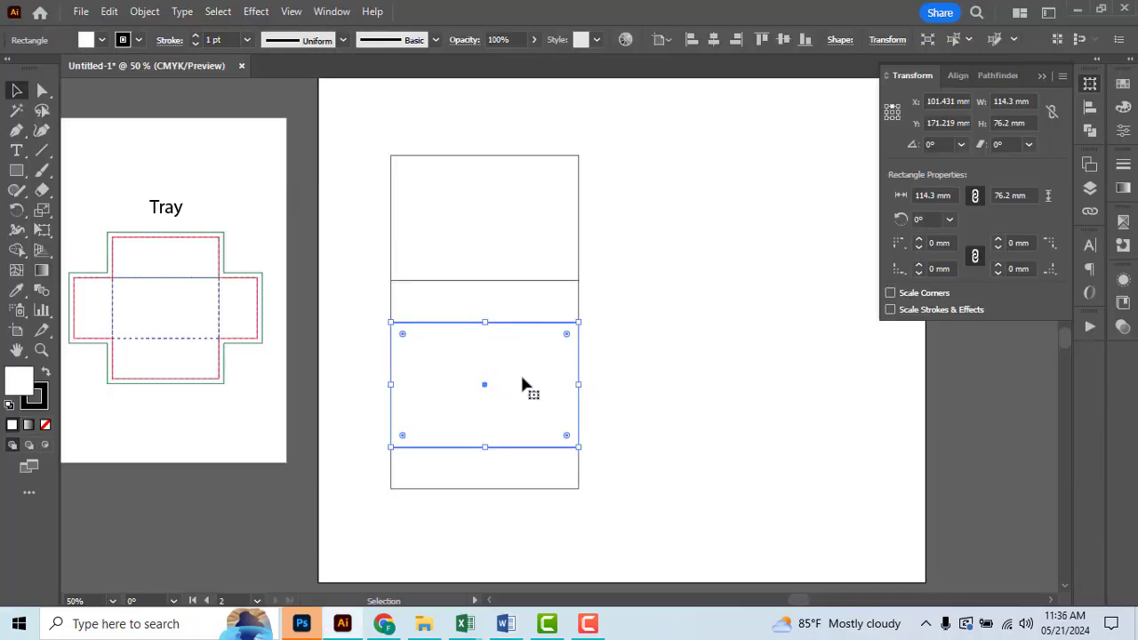
left_click(1032, 100)
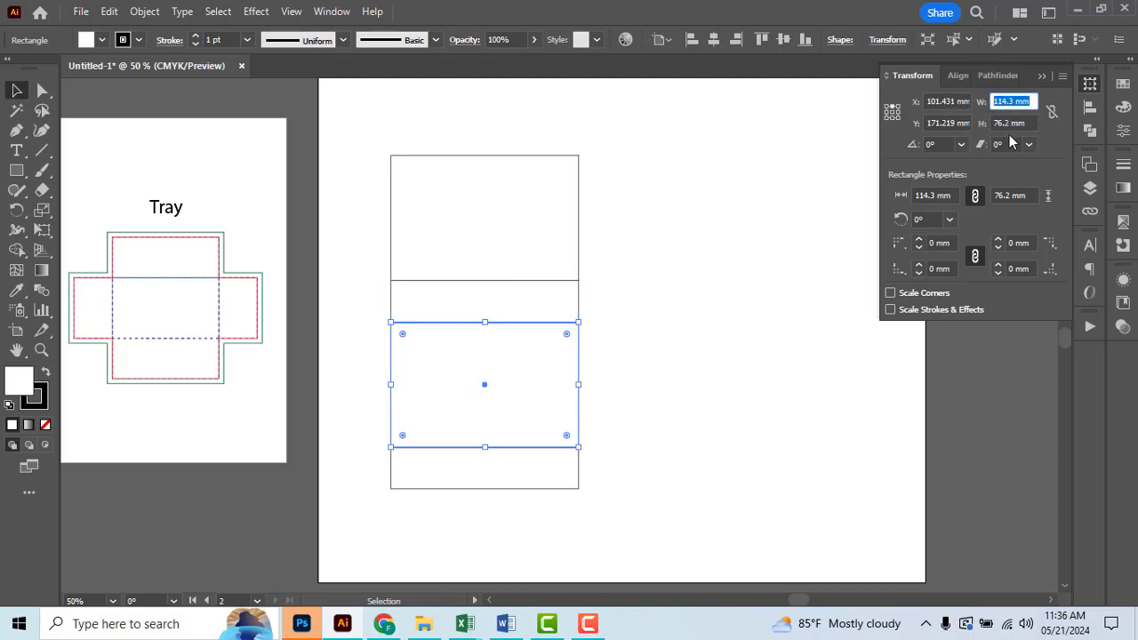
left_click(660, 520)
left_click_drag(477, 409, 762, 411)
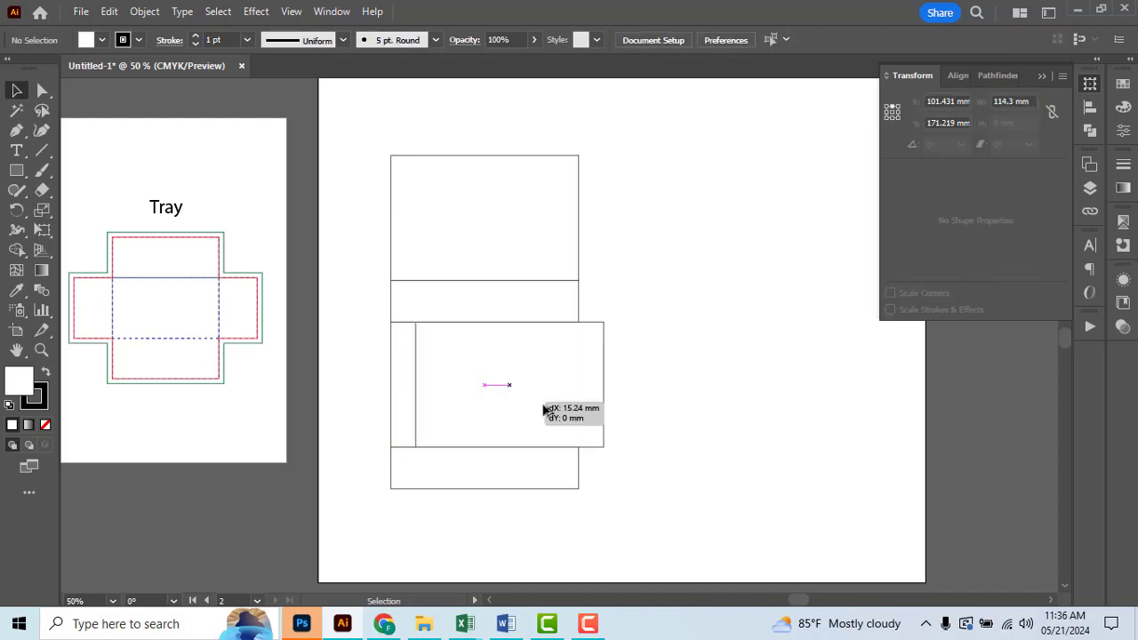
scroll(712, 488, "right", 2)
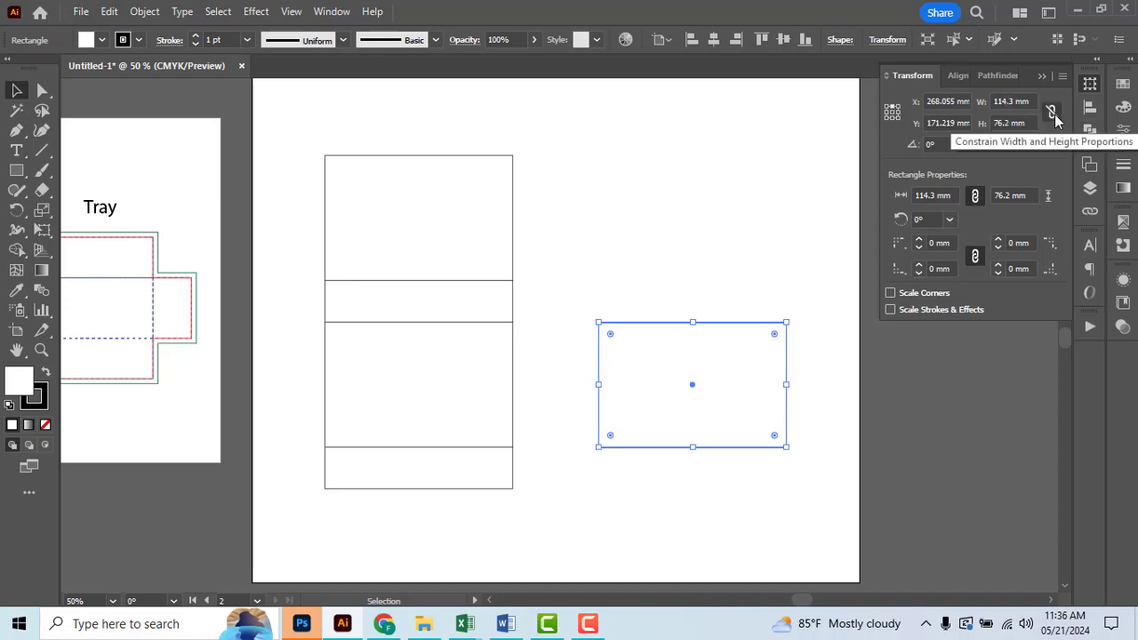
Scale the copy proportionally to 111.3 × 74.2 mm with Constrain proportions on
left_click(1052, 113)
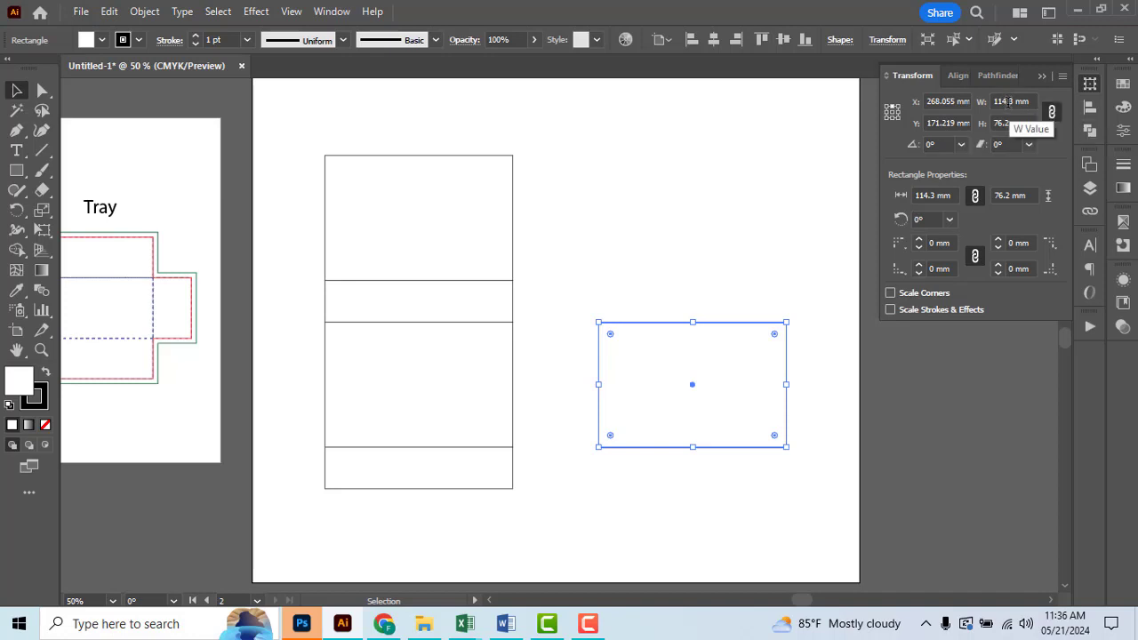
left_click(1010, 101)
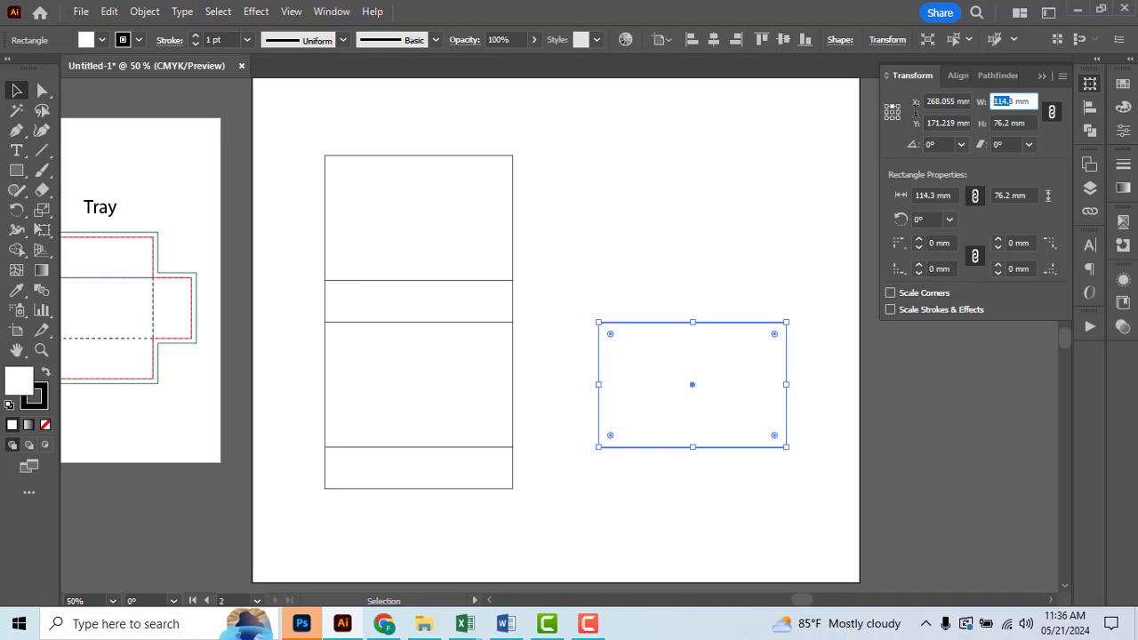
type("111")
key("Tab")
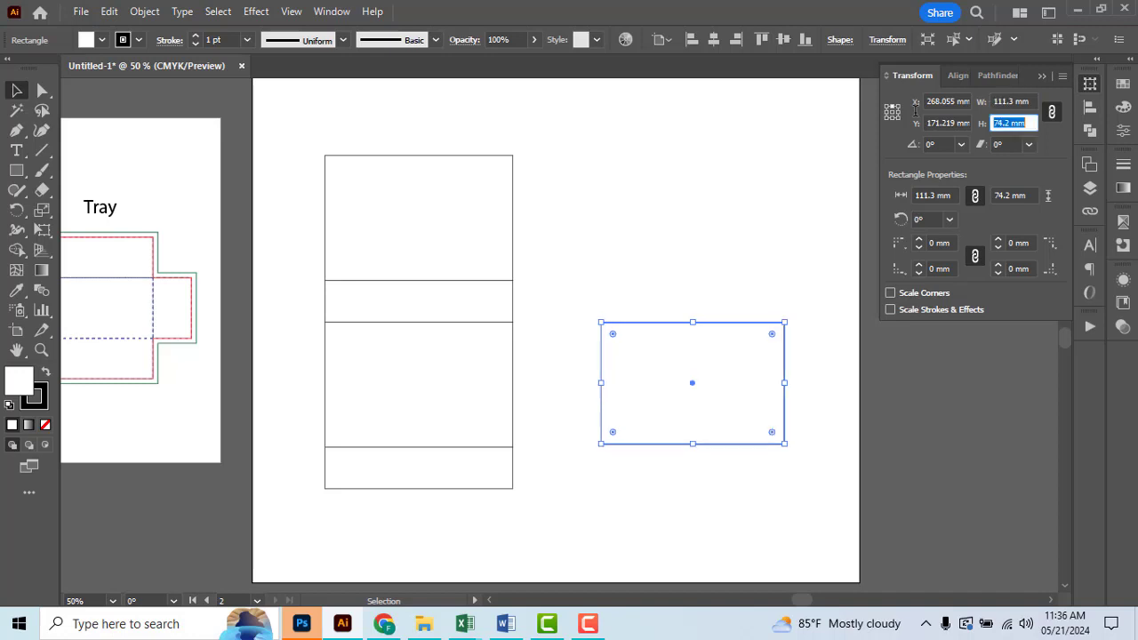
left_click(640, 505)
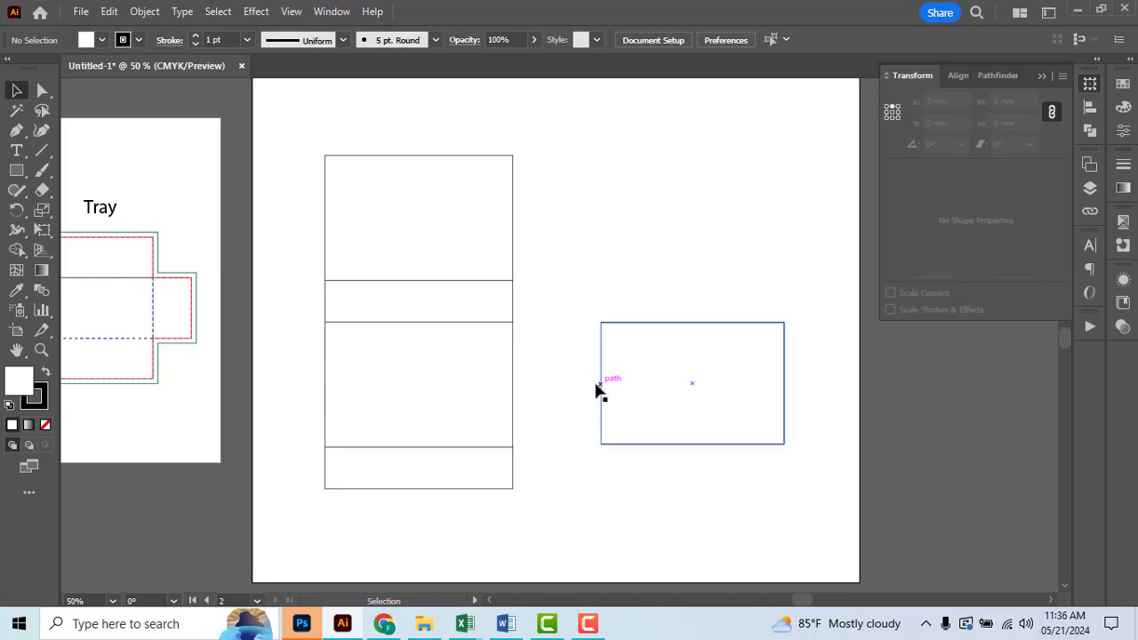
Move the small rectangle closer to the sleeve strip and nudge it down slightly
mouse_move(596, 384)
left_mouse_down()
mouse_move(509, 386)
mouse_move(601, 389)
left_mouse_up()
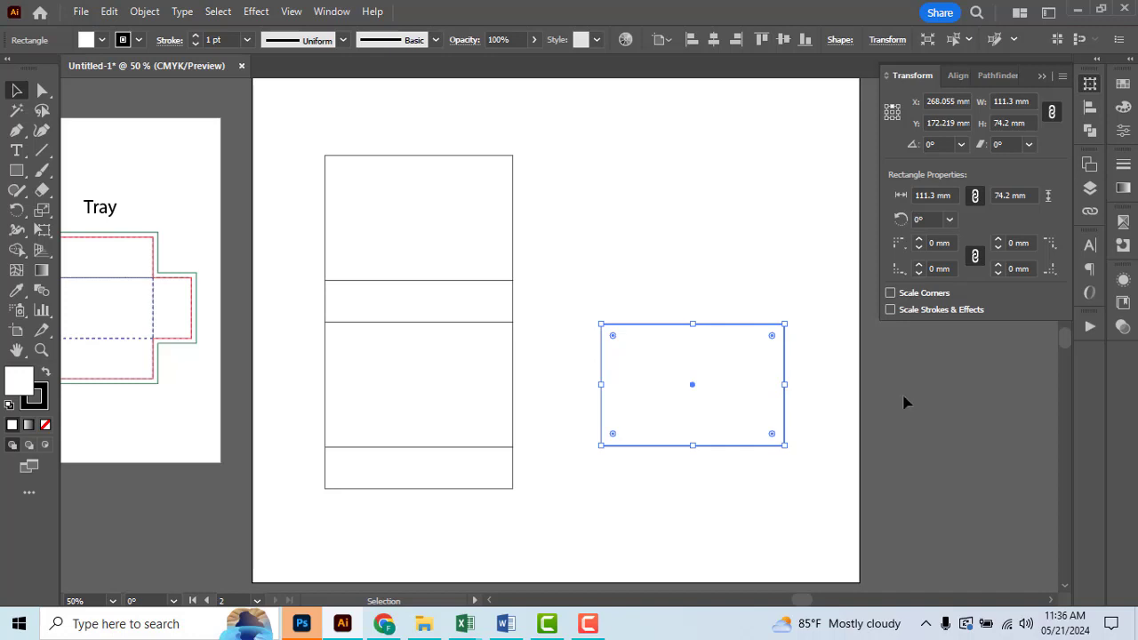
scroll(532, 261, "left", 5)
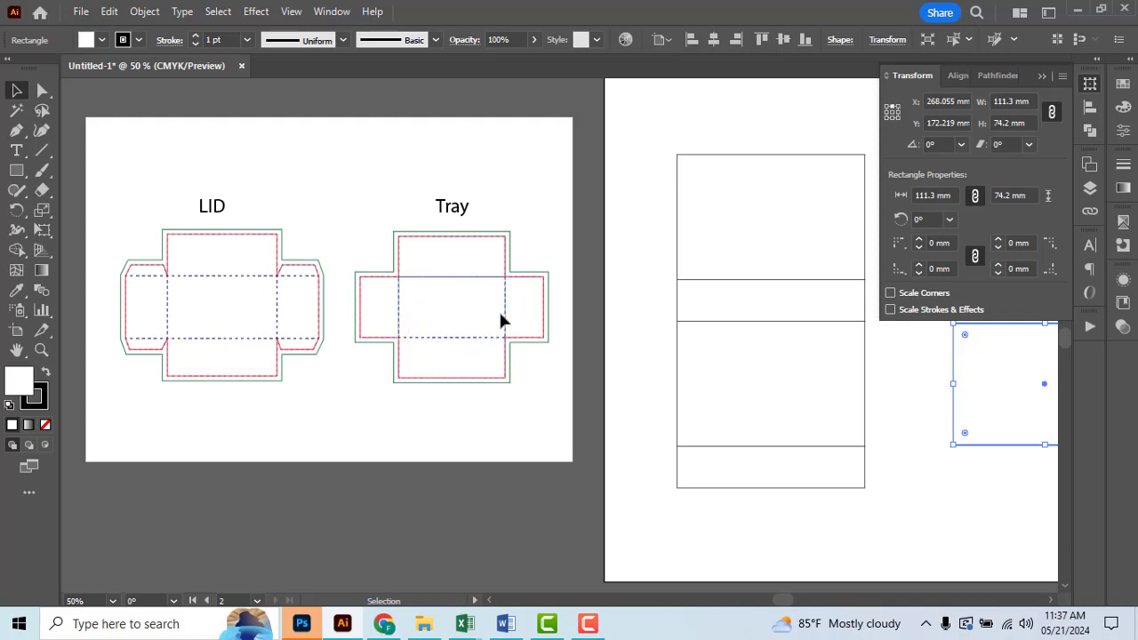
scroll(419, 414, "down", 1, "alt")
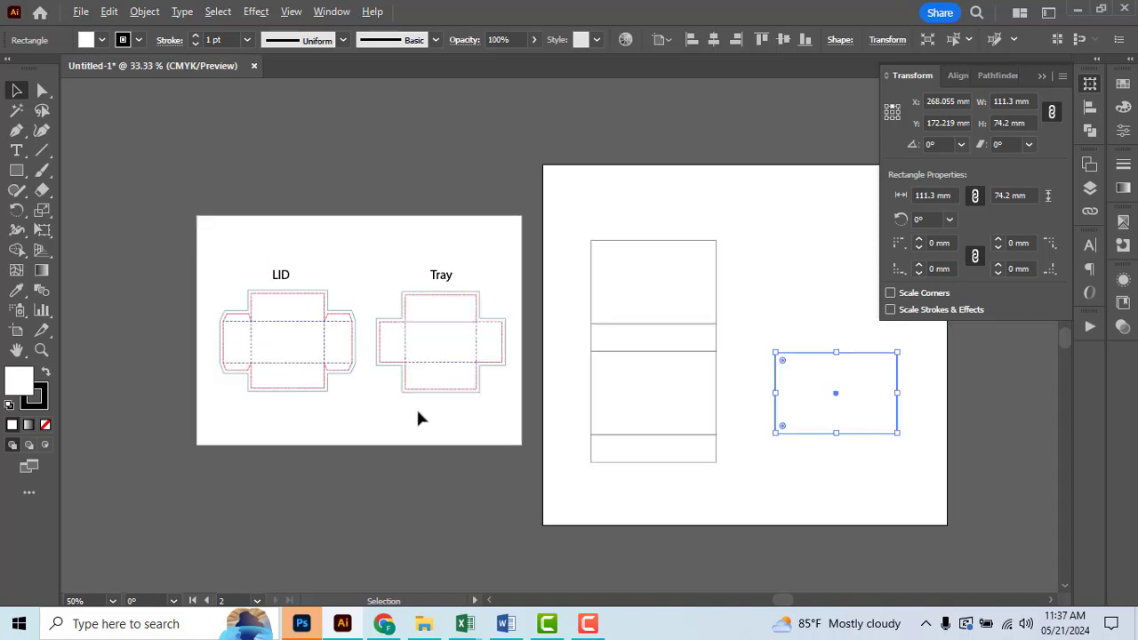
left_click_drag(803, 450, 650, 455)
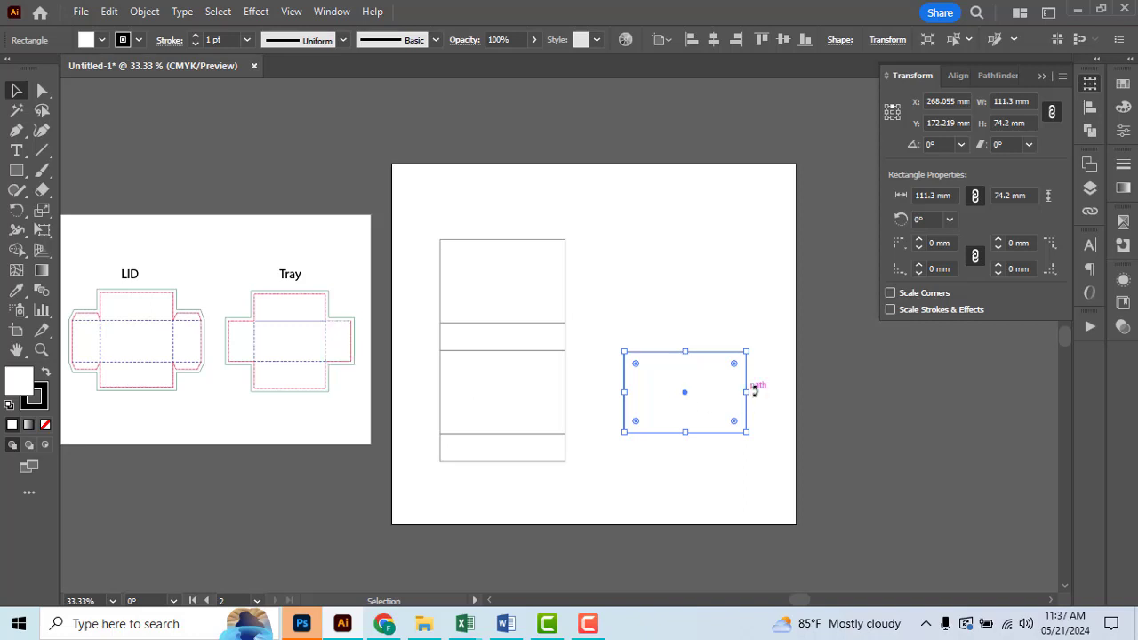
scroll(758, 394, "up", 1, "alt")
scroll(681, 401, "up", 2, "alt")
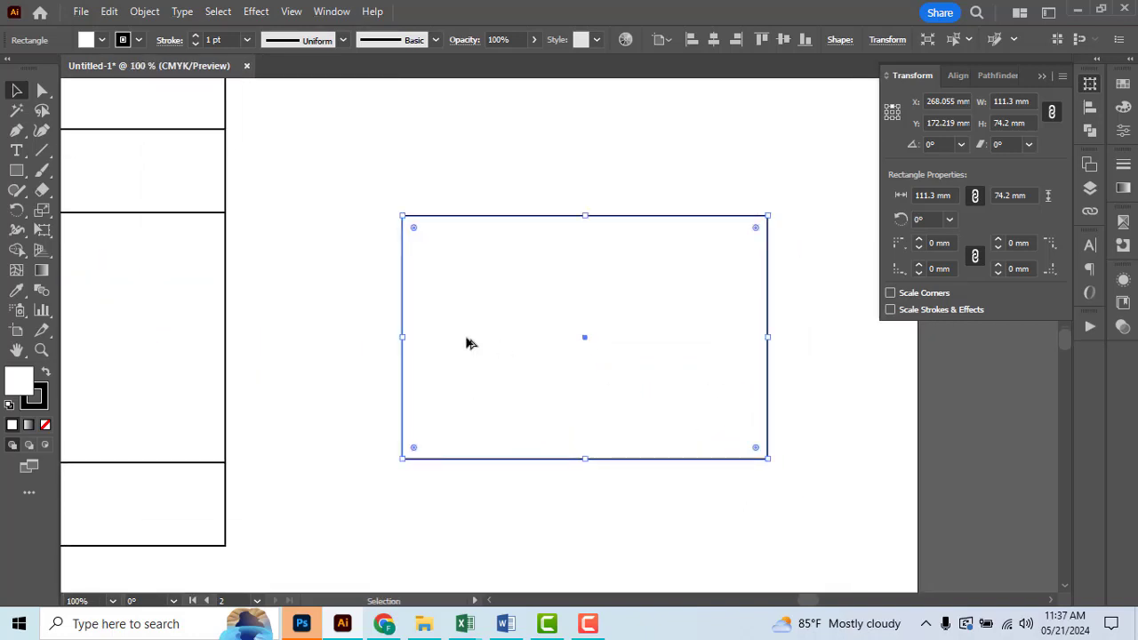
scroll(469, 343, "down", 2, "alt")
scroll(534, 436, "left", 1)
scroll(596, 335, "up", 1, "alt")
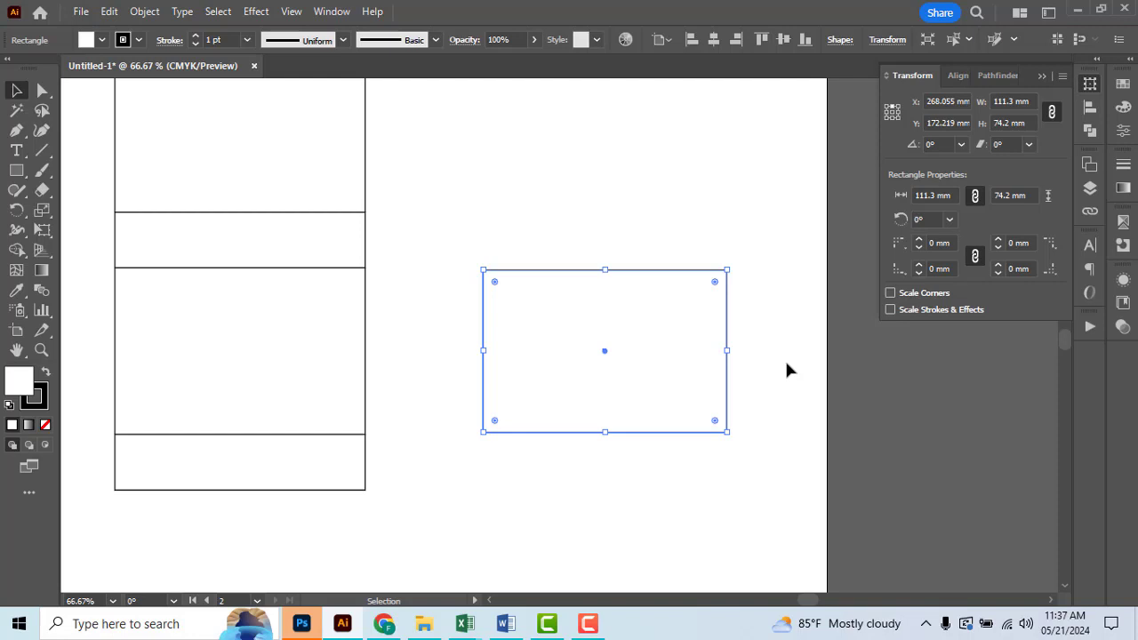
left_click_drag(574, 364, 572, 368)
Set the rectangle's width to 110.3 mm with proportions linked, making it 110.3 × 73.533 mm
scroll(594, 484, "down", 1, "alt")
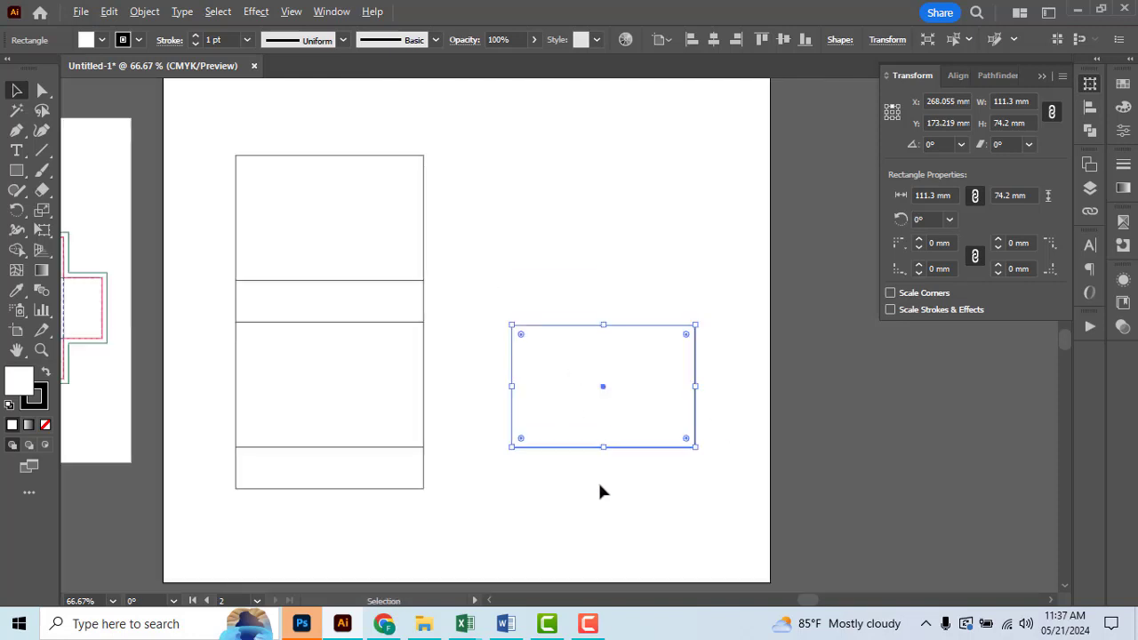
scroll(560, 393, "up", 1, "alt")
scroll(592, 395, "down", 1, "alt")
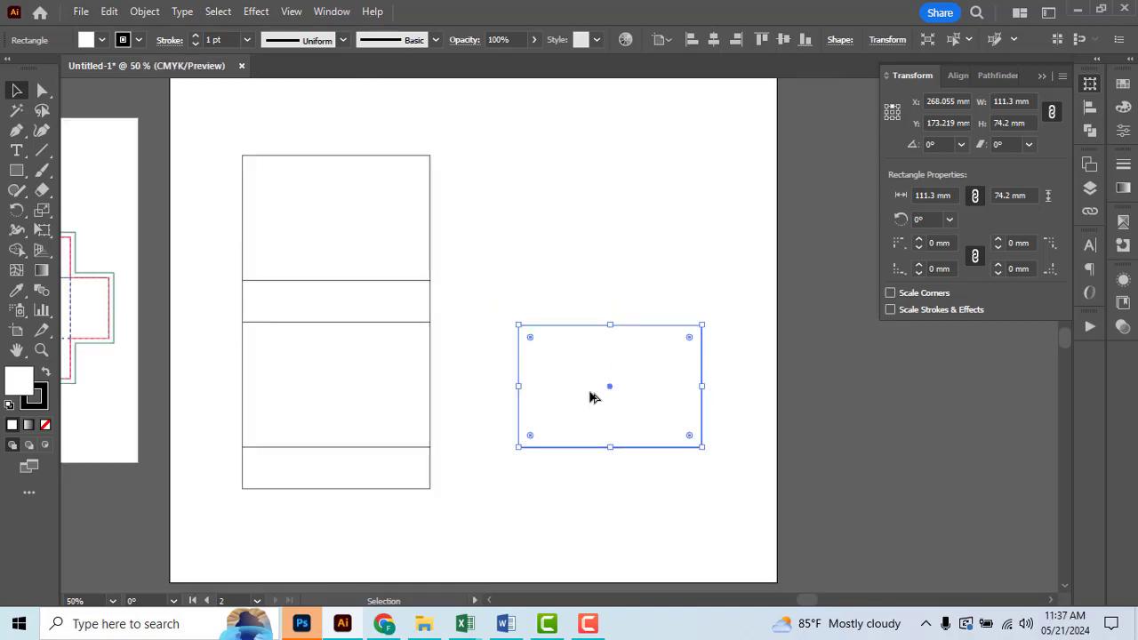
left_click(1008, 102)
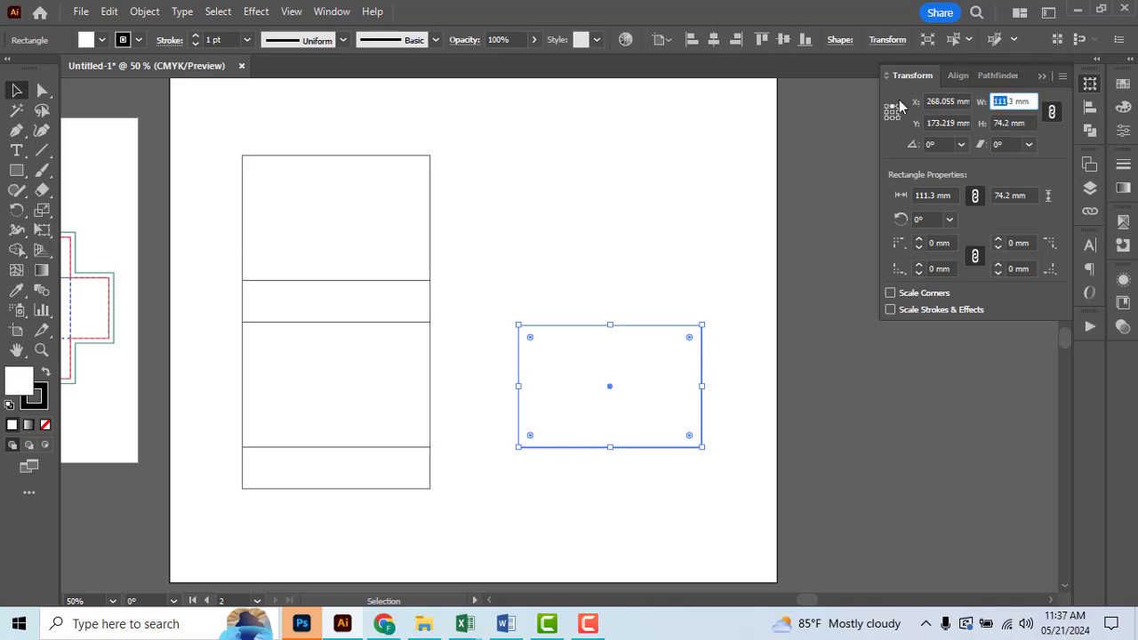
type("110.3")
key("Return")
Nudge the resized rectangle slightly left toward the stacked panels
left_click(794, 271)
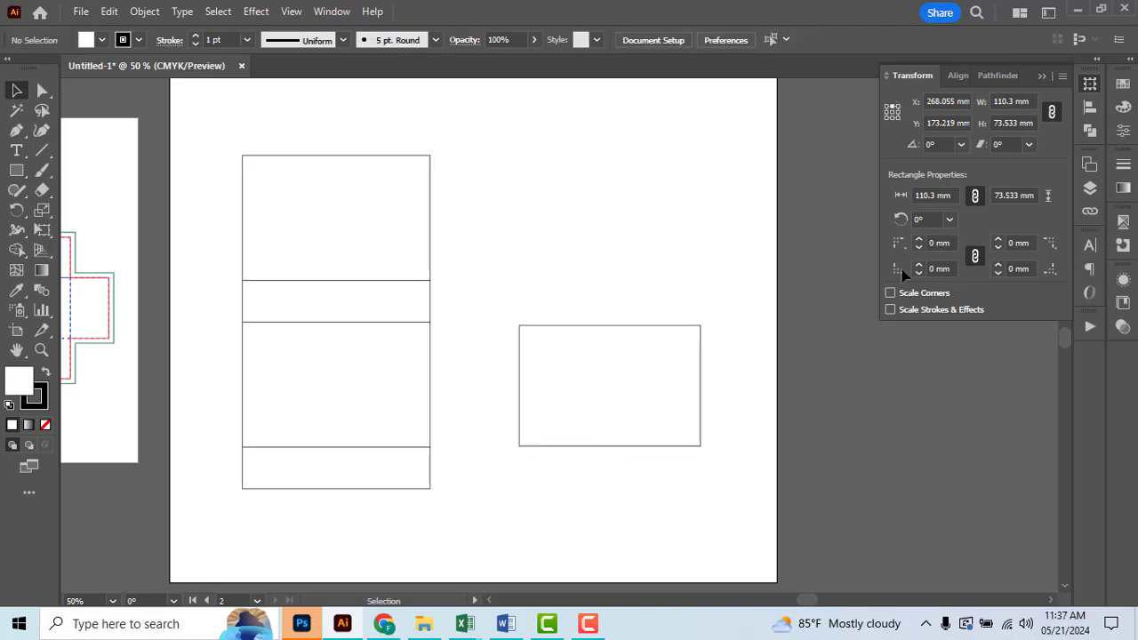
mouse_move(588, 391)
left_mouse_down()
mouse_move(320, 389)
mouse_move(562, 387)
left_mouse_up()
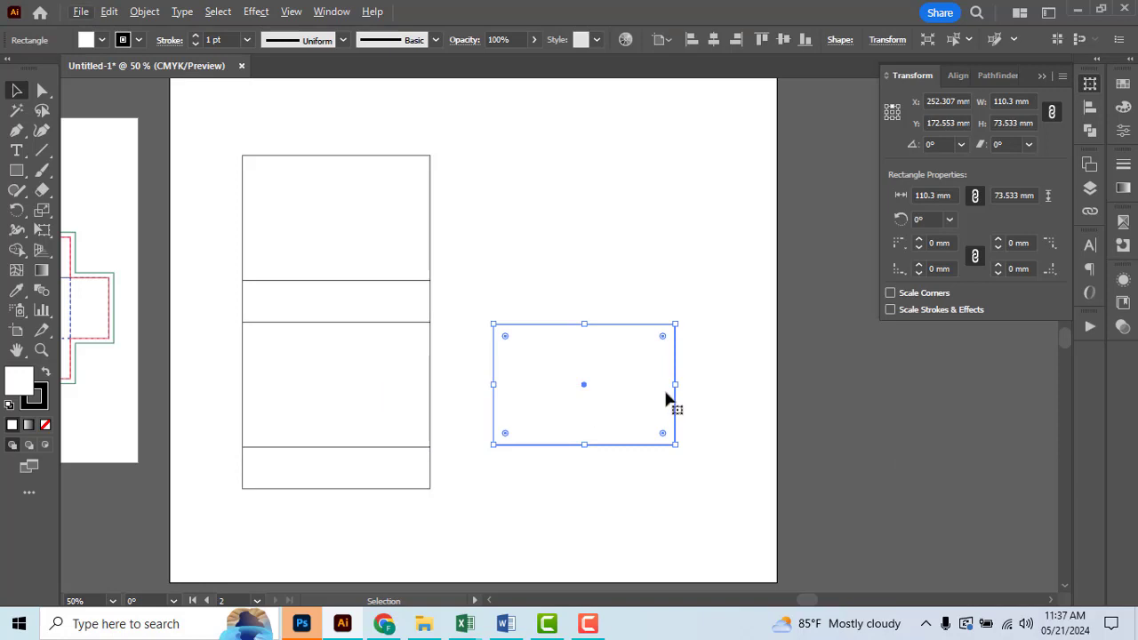
scroll(689, 382, "up", 1)
scroll(719, 389, "down", 1)
left_click_drag(718, 388, 776, 424)
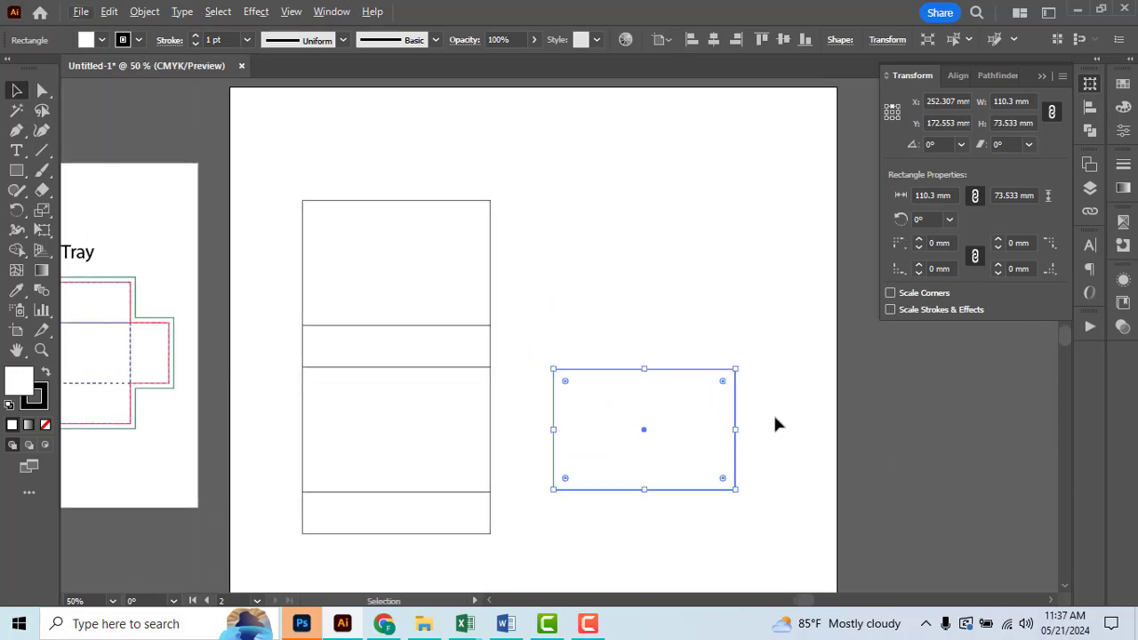
scroll(725, 422, "right", 1)
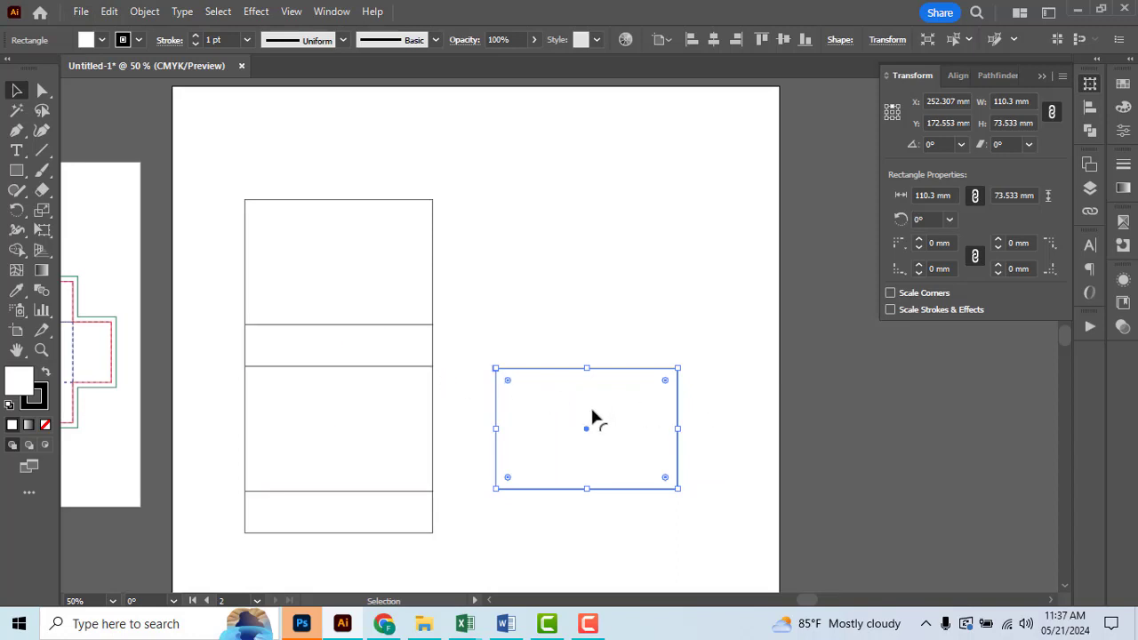
Copy a strip of the tall panel onto the rectangle's top edge, narrowed to 110.3 mm
left_click(403, 365)
mouse_move(403, 364)
left_mouse_down()
mouse_move(552, 356)
mouse_move(549, 368)
left_mouse_up()
scroll(552, 357, "up", 3)
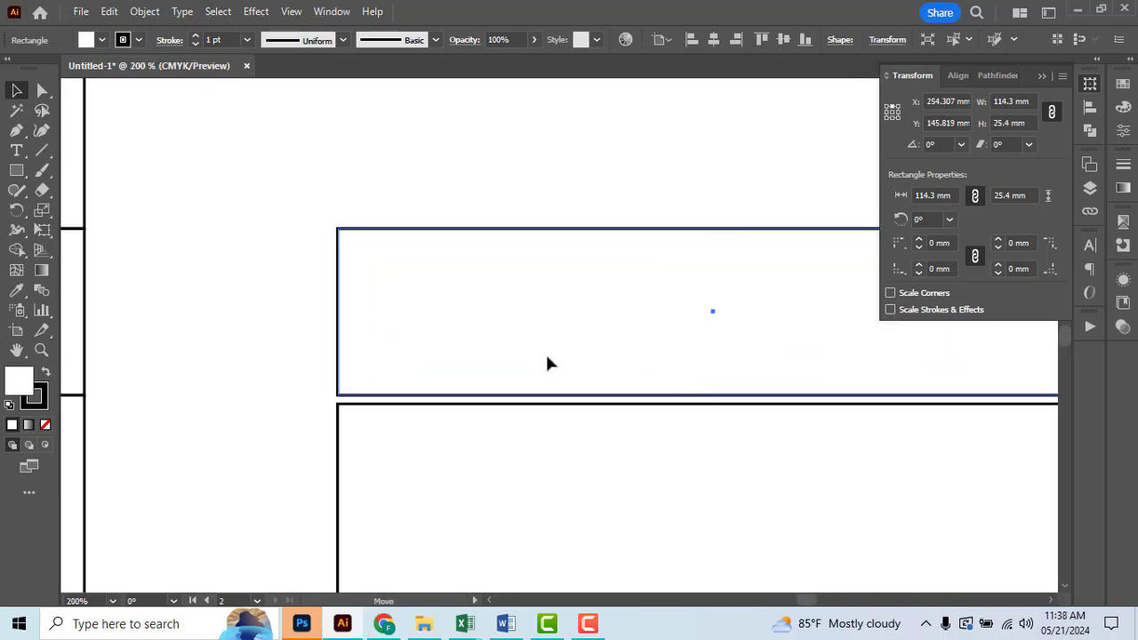
scroll(526, 323, "down", 2)
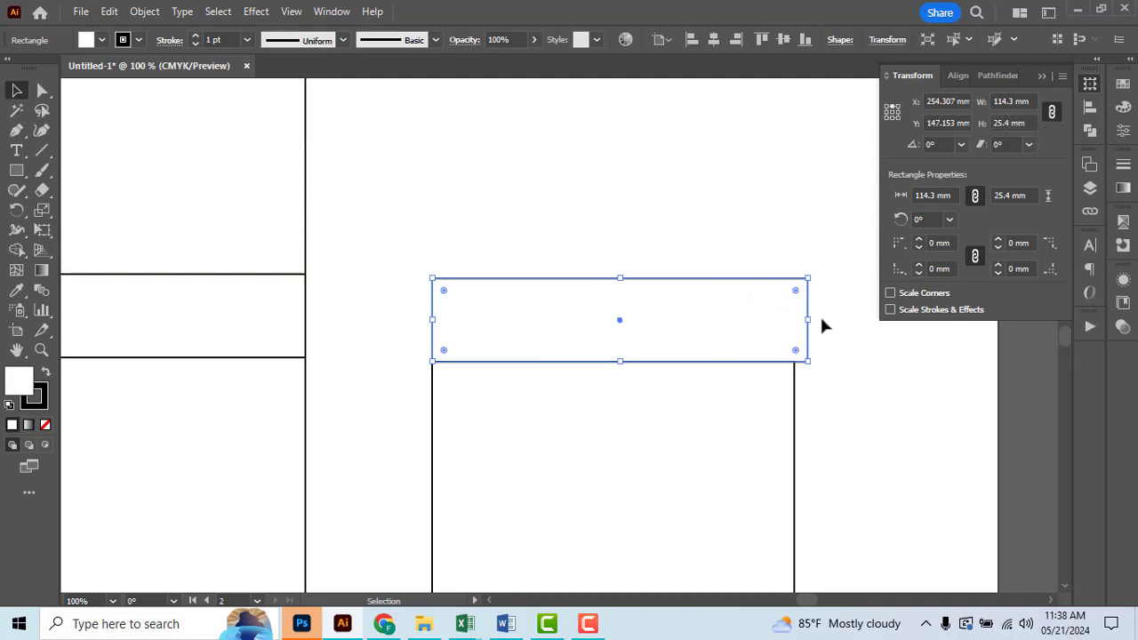
left_click_drag(811, 321, 795, 356)
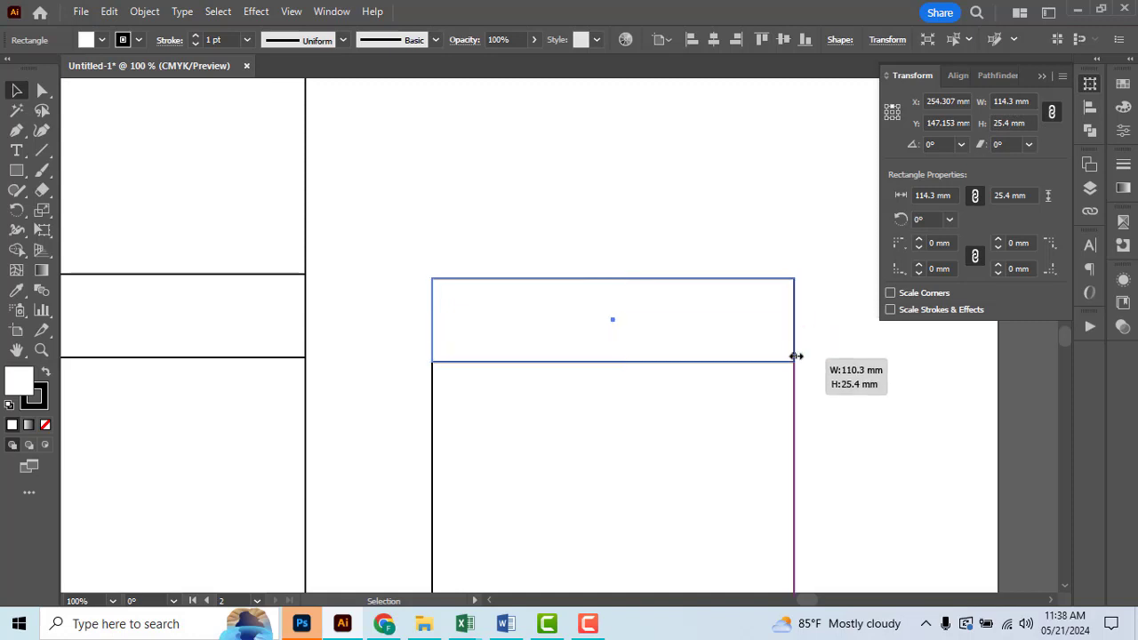
scroll(635, 354, "down", 1)
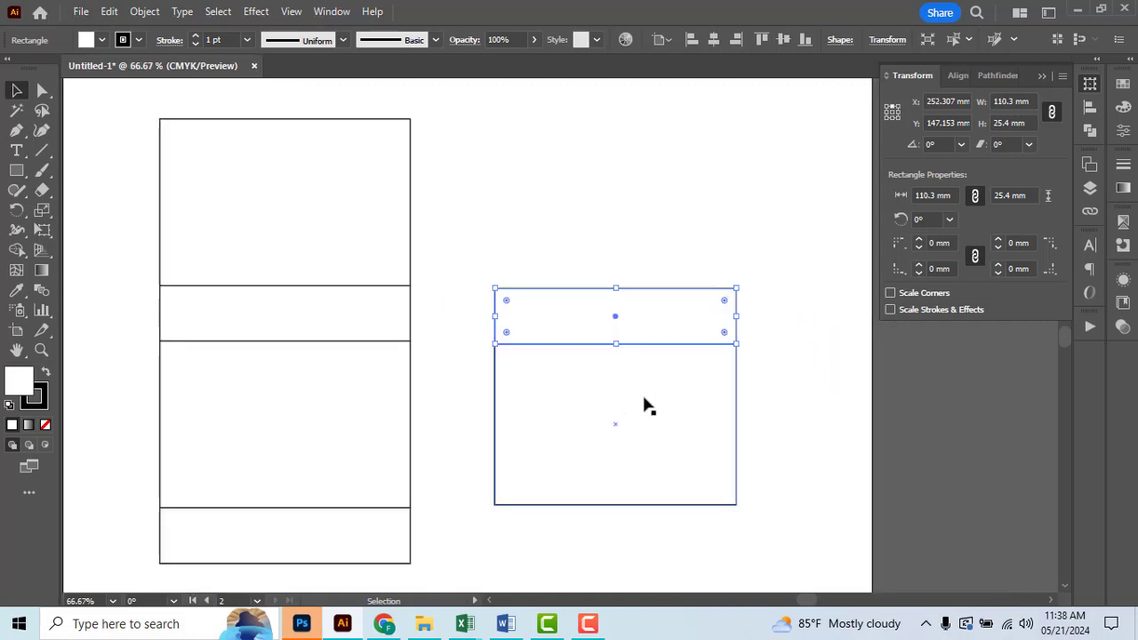
scroll(756, 311, "up", 1)
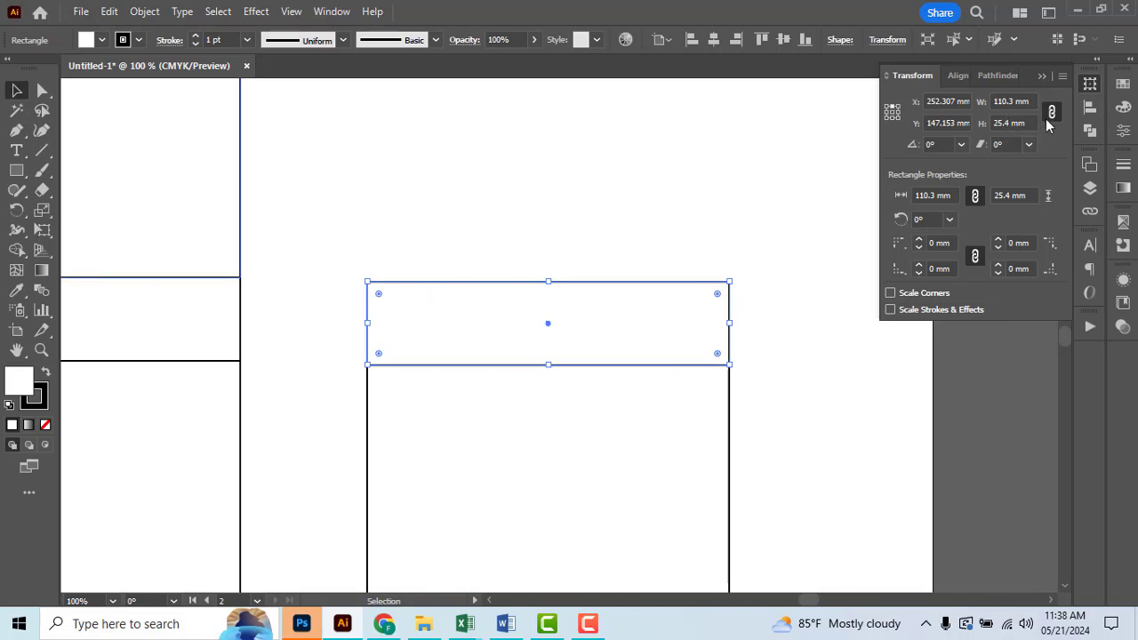
Unlink proportions, set the strip height to 22.4 mm, and snap it onto the rectangle's top
left_click(1053, 114)
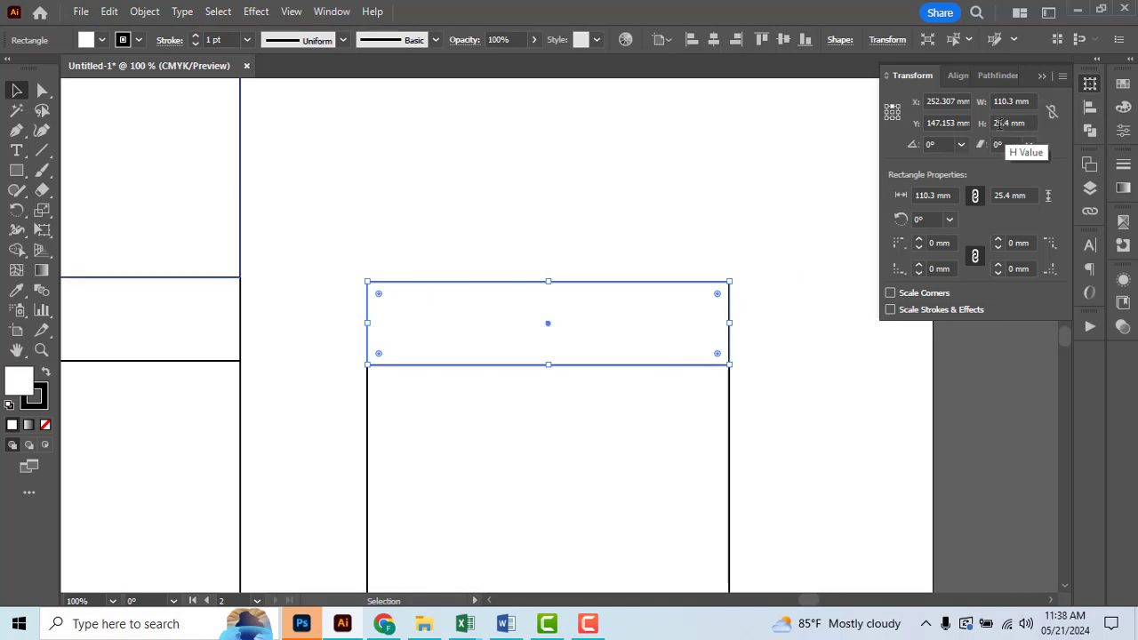
double_click(994, 123)
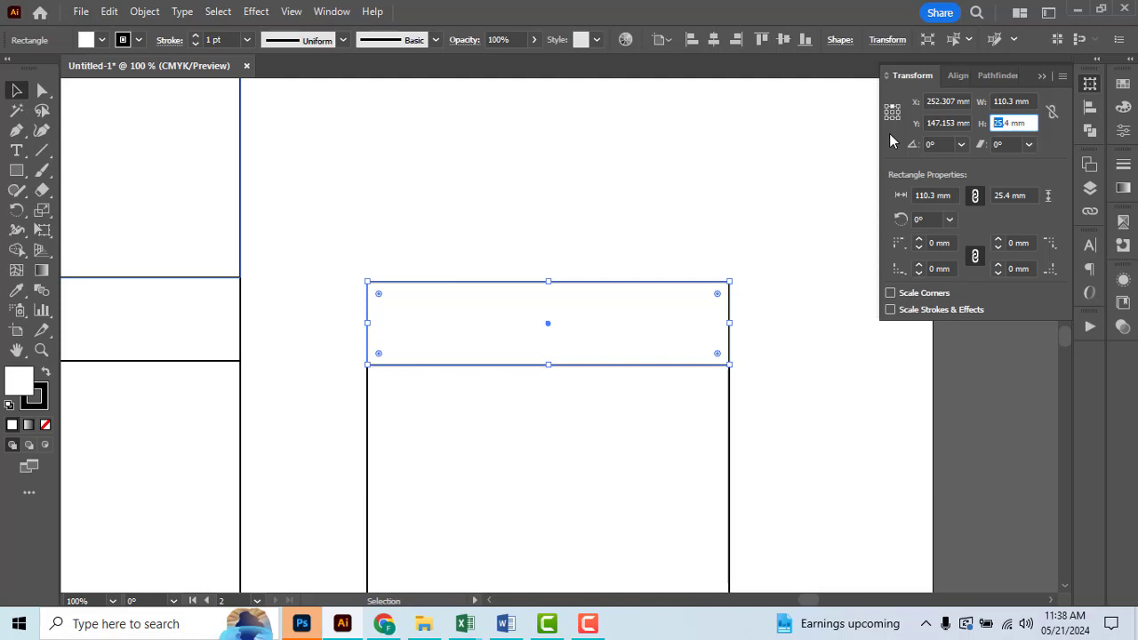
type("22")
key("Return")
scroll(521, 360, "up", 1)
scroll(522, 361, "up", 1)
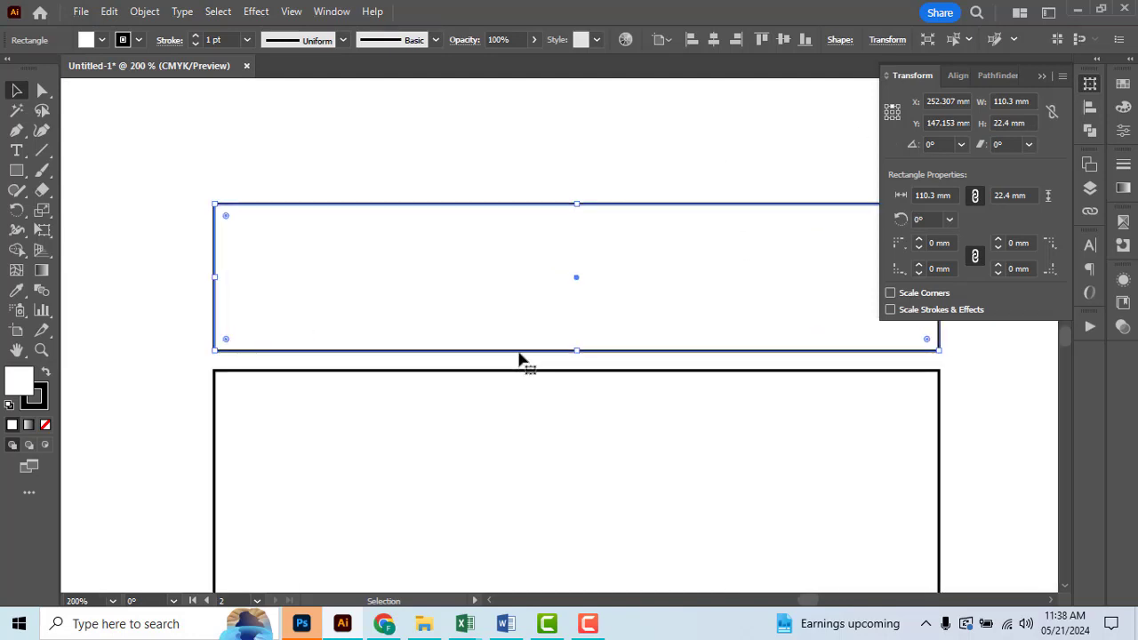
left_click_drag(521, 360, 518, 374)
scroll(476, 290, "down", 3)
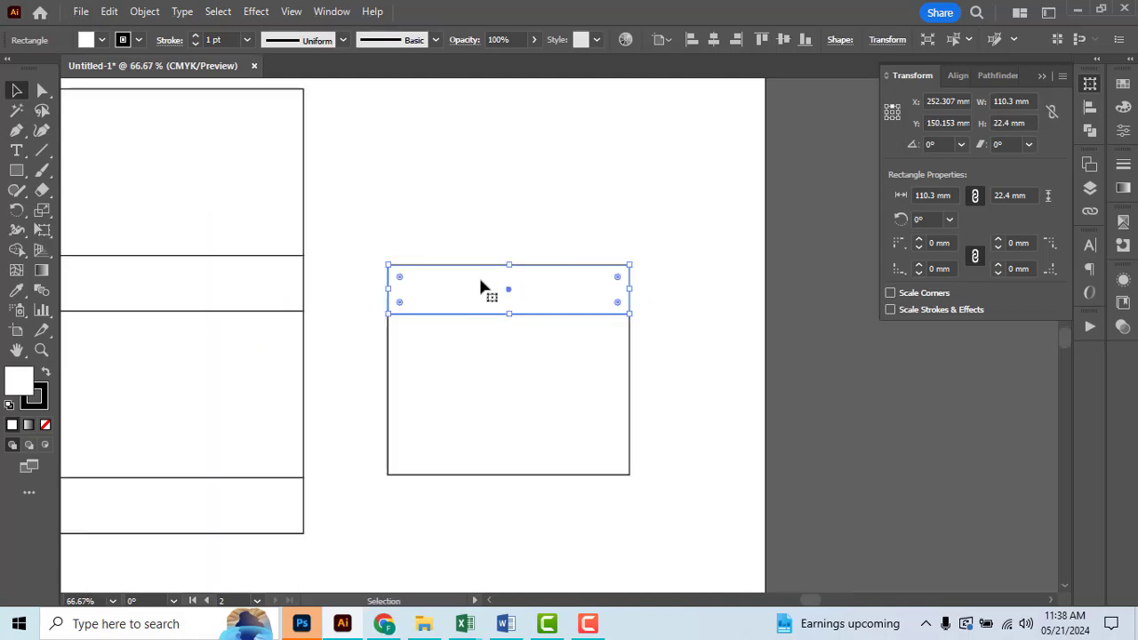
Duplicate the 22.4 mm flap below the rectangle as the bottom flap
left_click_drag(485, 271, 482, 477)
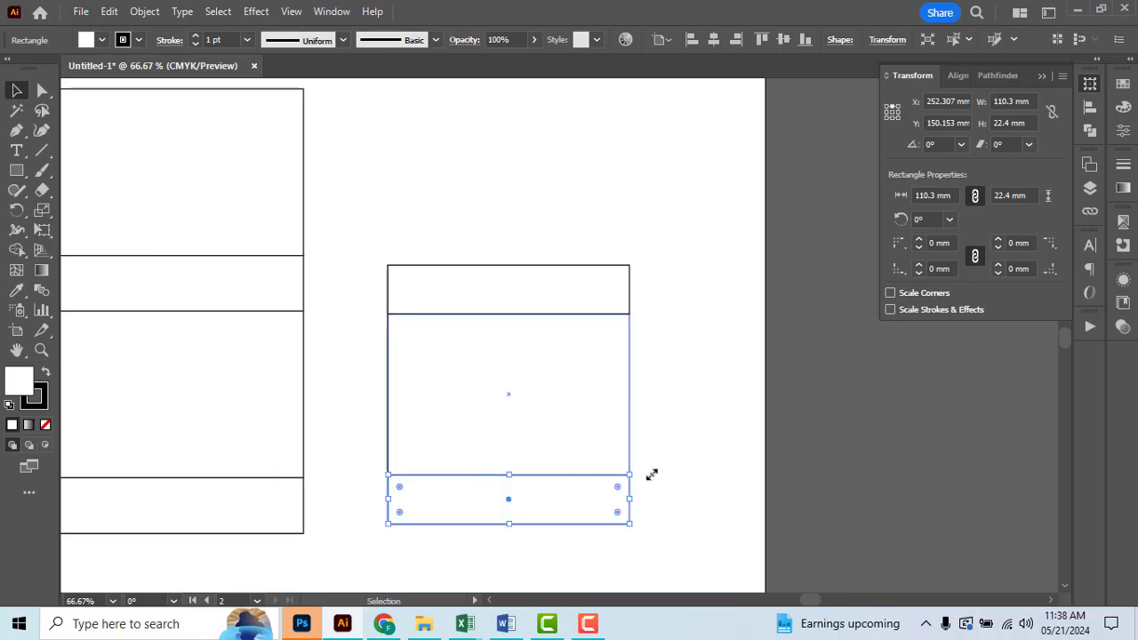
mouse_move(430, 175)
left_mouse_down()
mouse_move(546, 485)
mouse_move(579, 495)
left_mouse_up()
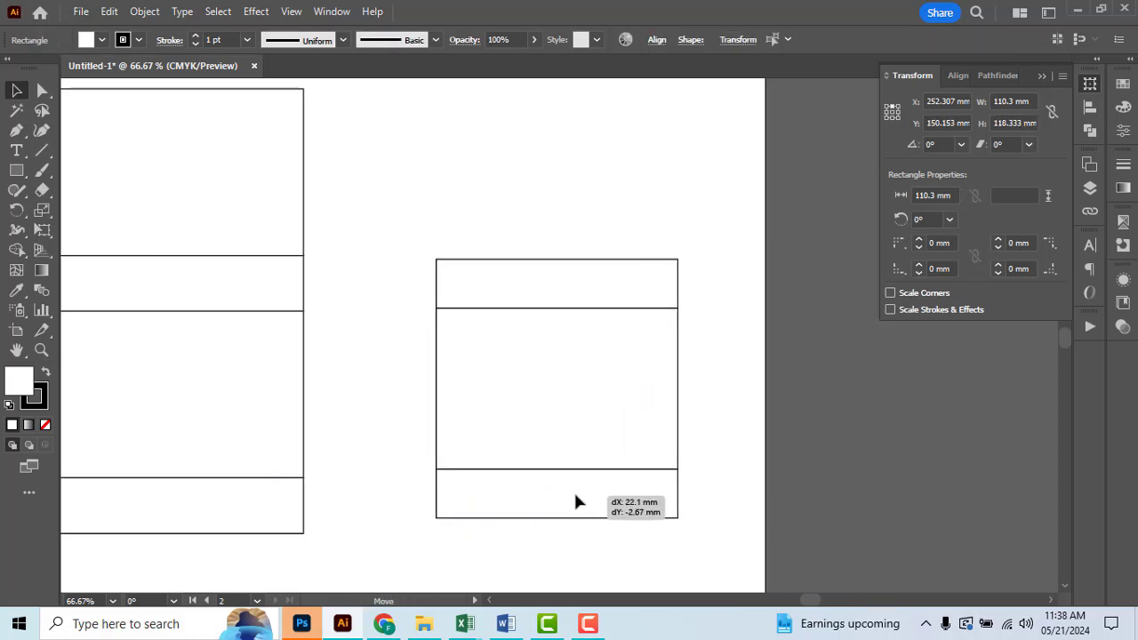
key("alt+Tab")
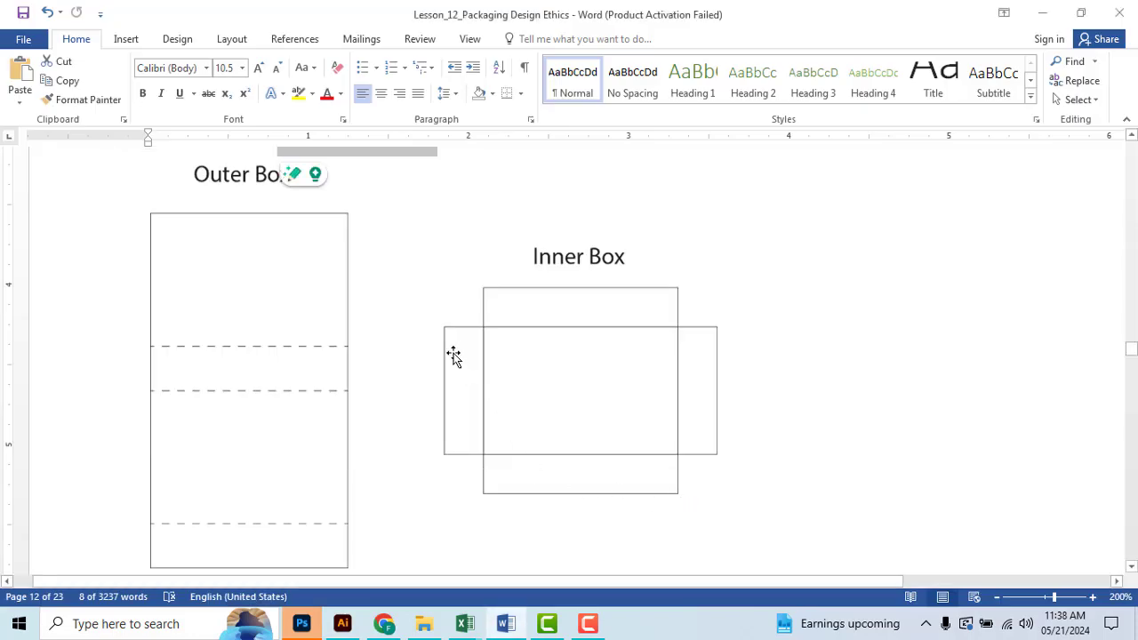
key("alt+Tab")
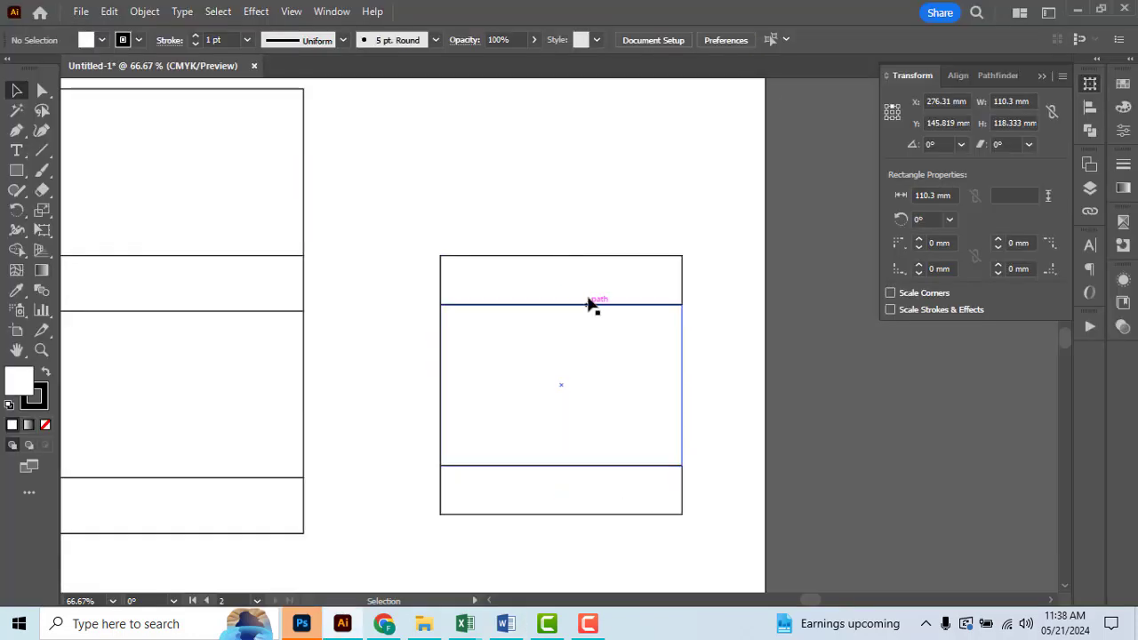
left_click(576, 291)
Make a left side flap by rotating a flap copy 90° and shortening it to 73.533 mm
left_click_drag(578, 294, 416, 394)
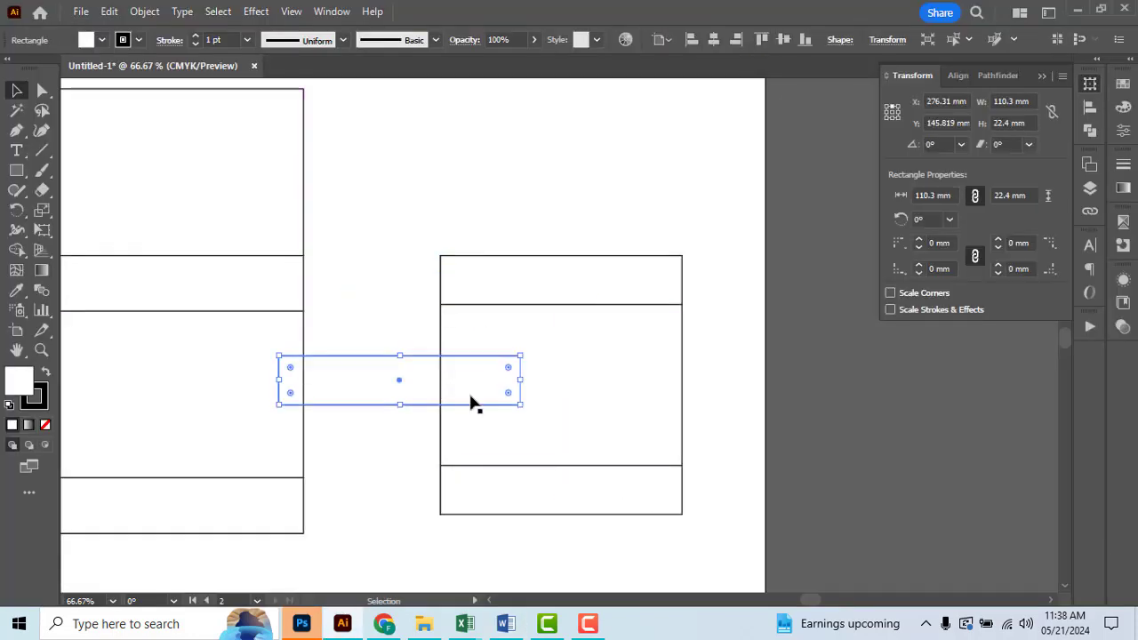
left_click_drag(528, 408, 447, 279)
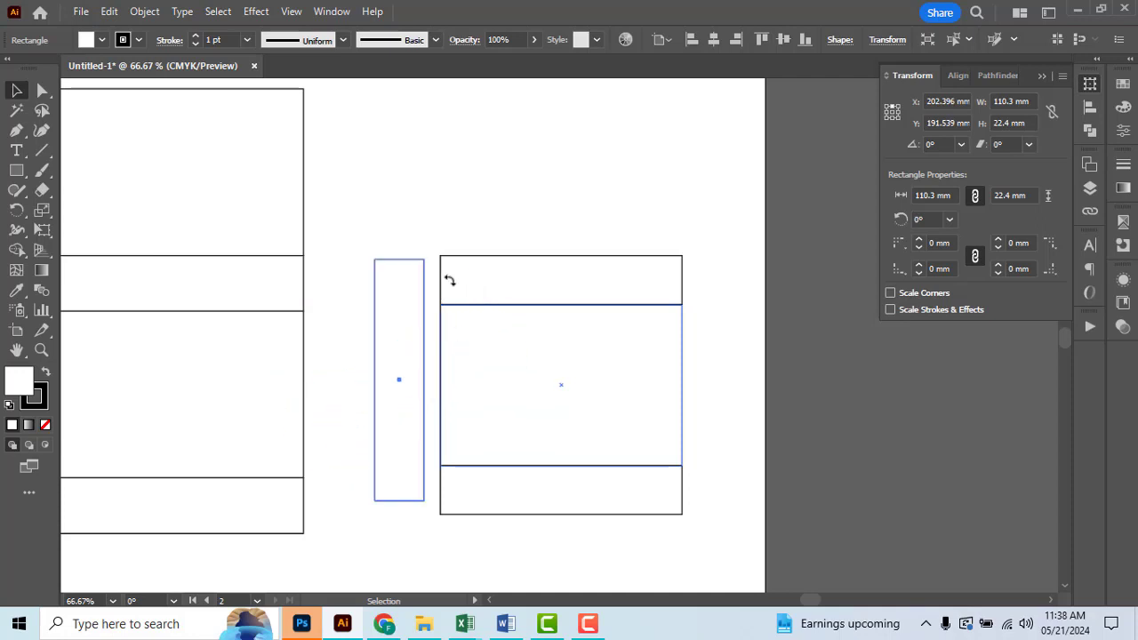
mouse_move(411, 318)
left_mouse_down()
mouse_move(422, 358)
mouse_move(435, 333)
left_mouse_up()
scroll(422, 359, "up", 3)
scroll(436, 333, "down", 2)
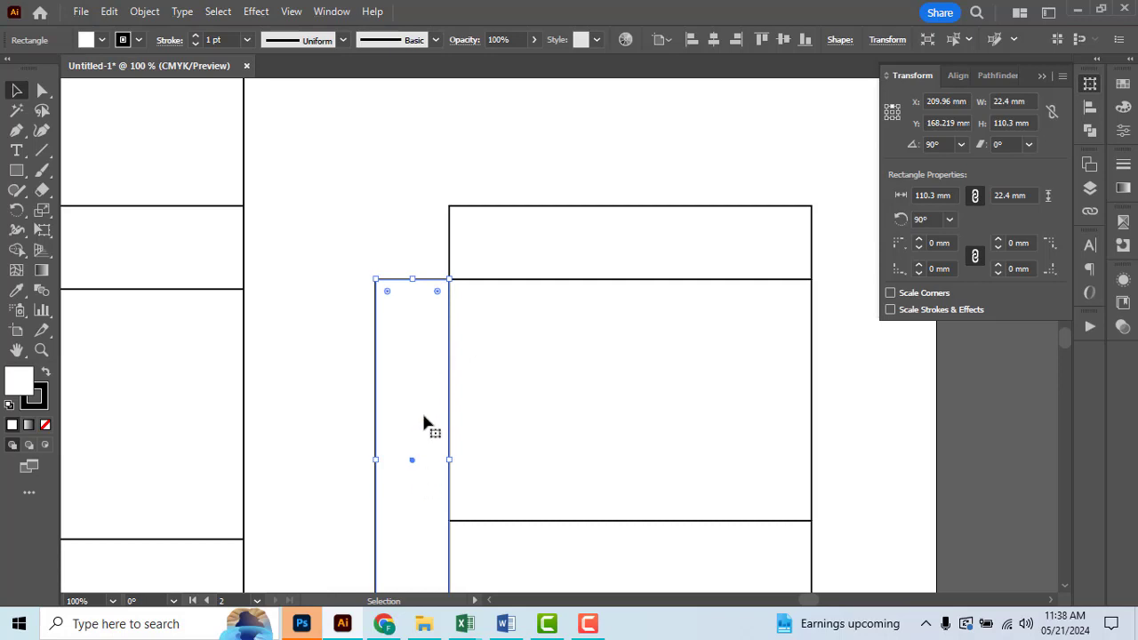
scroll(422, 411, "down", 2)
left_click_drag(411, 561, 413, 440)
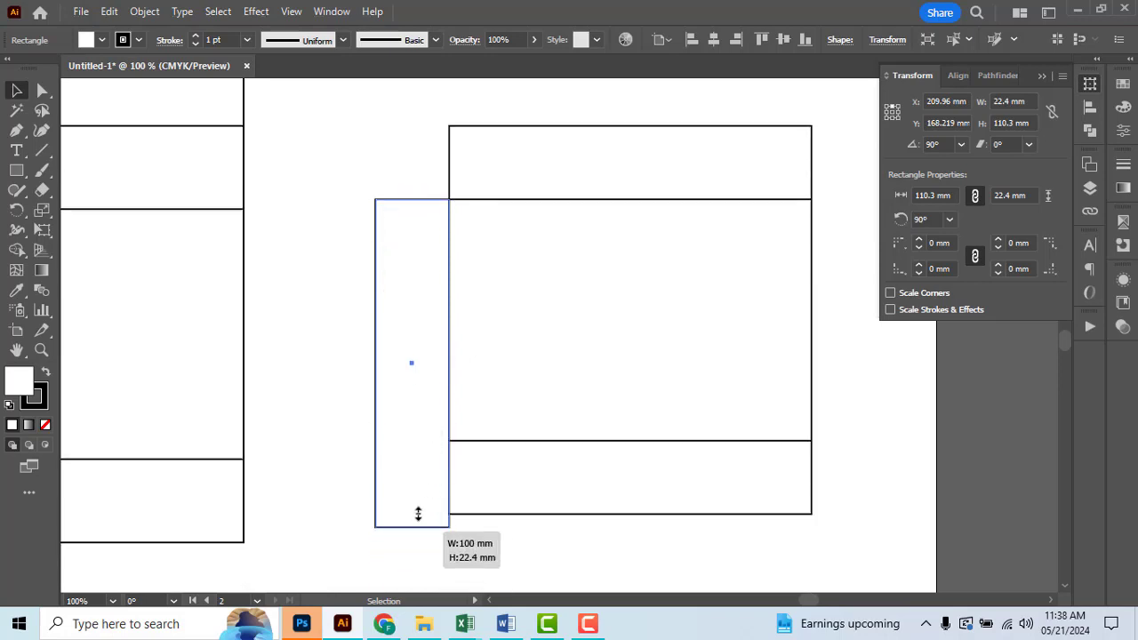
Duplicate the side flap onto the rectangle's right edge and view both artboards
scroll(344, 330, "down", 1)
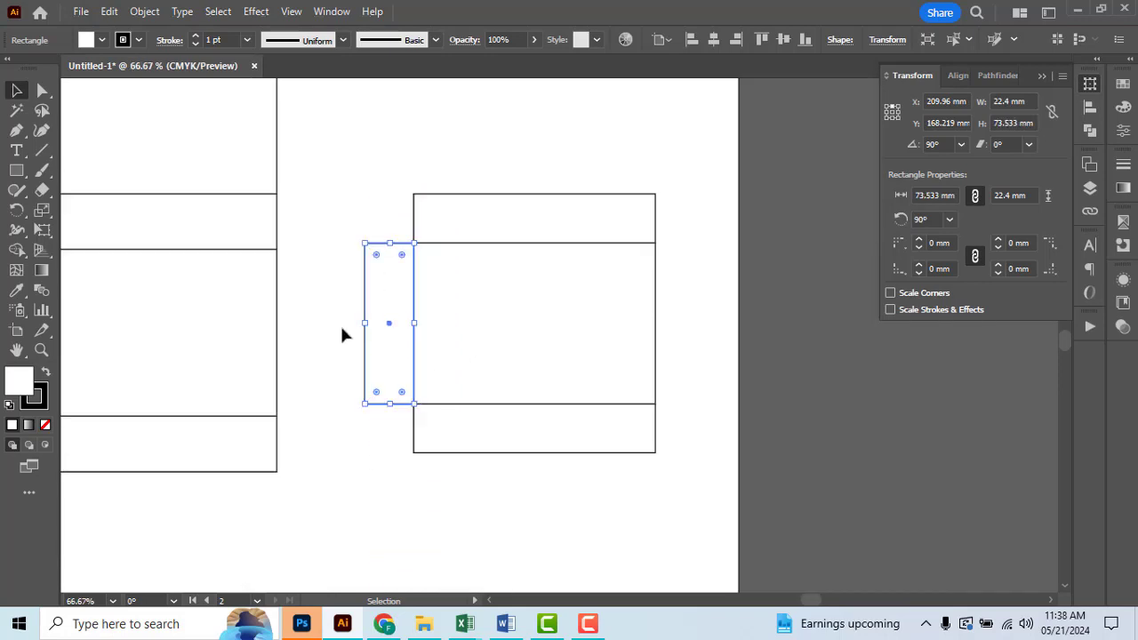
mouse_move(383, 340)
left_mouse_down()
mouse_move(669, 345)
mouse_move(684, 331)
mouse_move(646, 369)
left_mouse_up()
scroll(684, 331, "up", 2)
key("ctrl+alt+0")
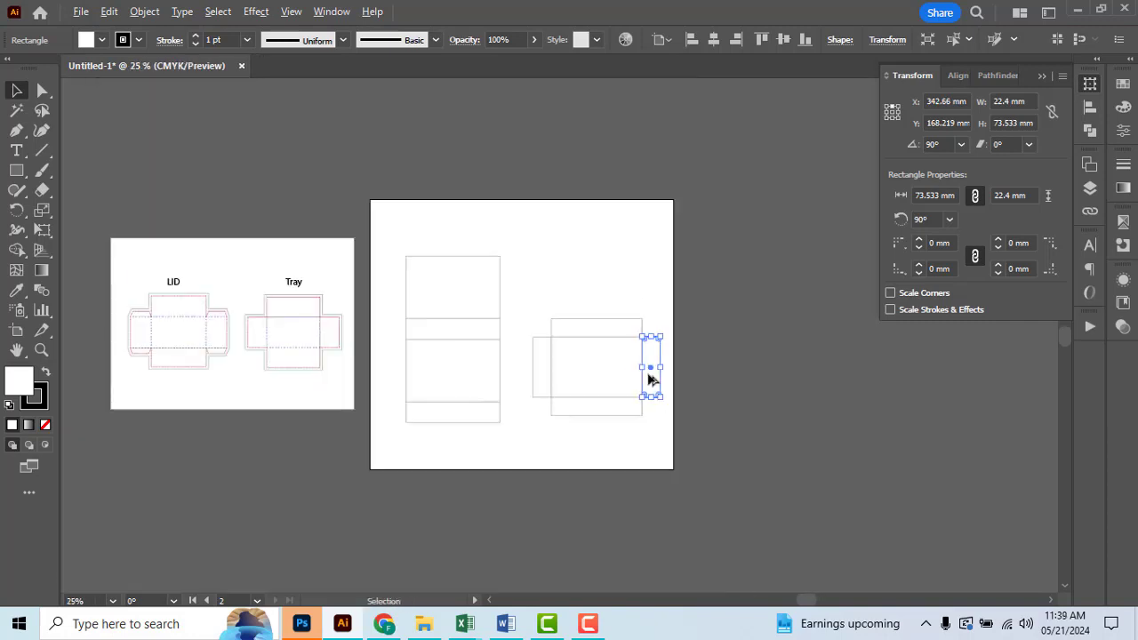
left_click_drag(514, 294, 652, 432)
left_click_drag(607, 398, 602, 398)
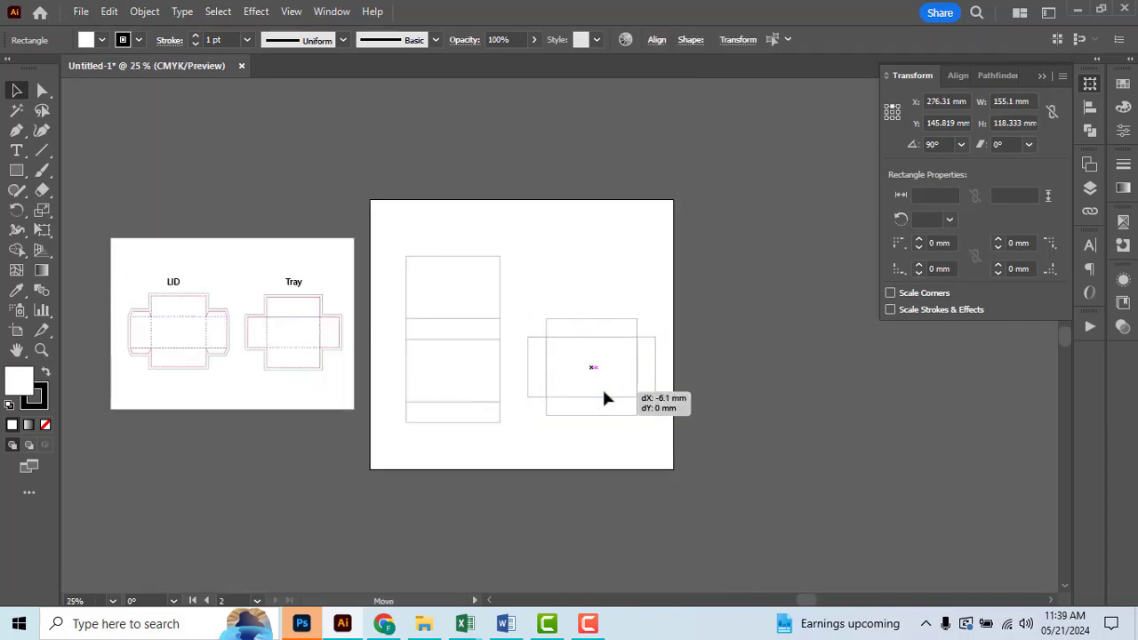
left_click(574, 457)
scroll(628, 415, "up", 1)
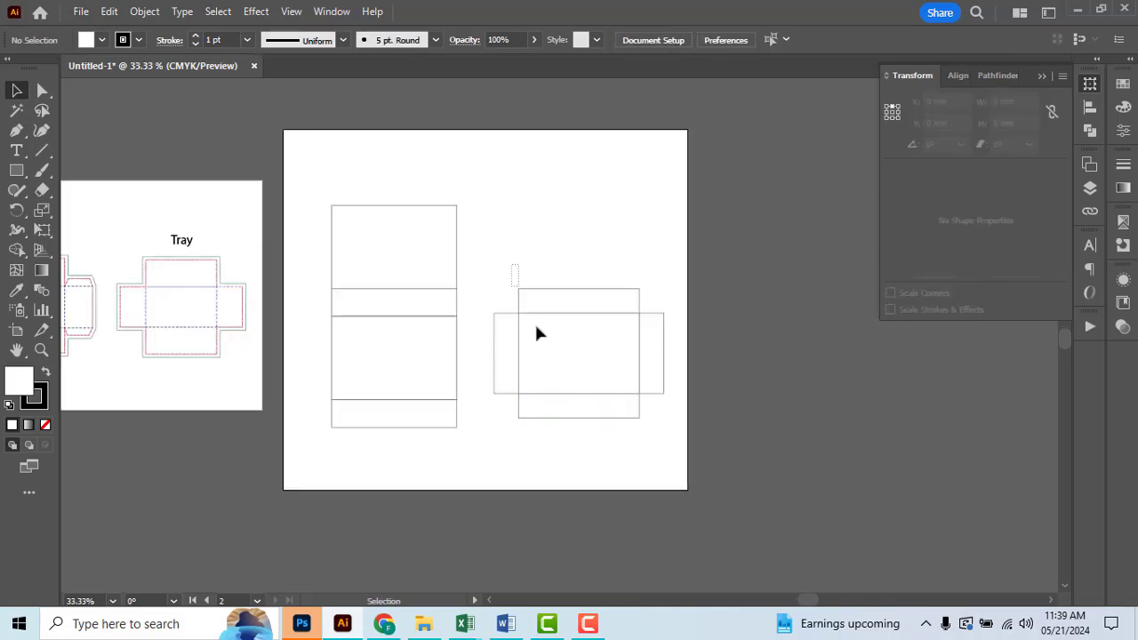
left_click_drag(510, 267, 678, 465)
left_click(1091, 131)
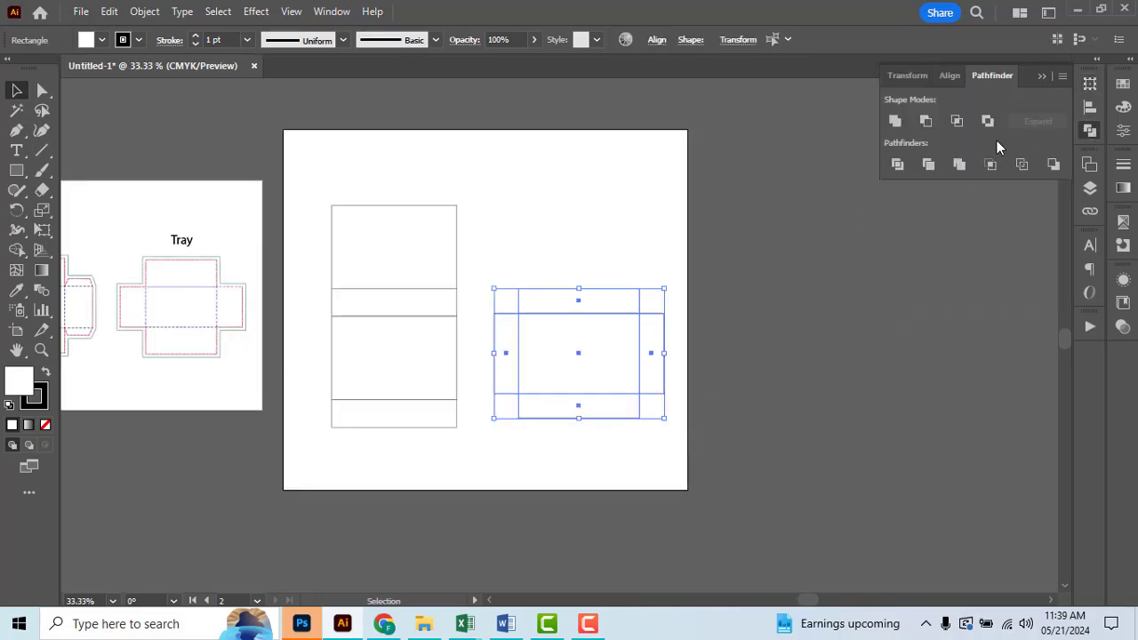
left_click(895, 120)
left_click(721, 257)
key("ctrl+z")
left_click_drag(310, 165, 428, 439)
left_click(895, 121)
left_click(571, 207)
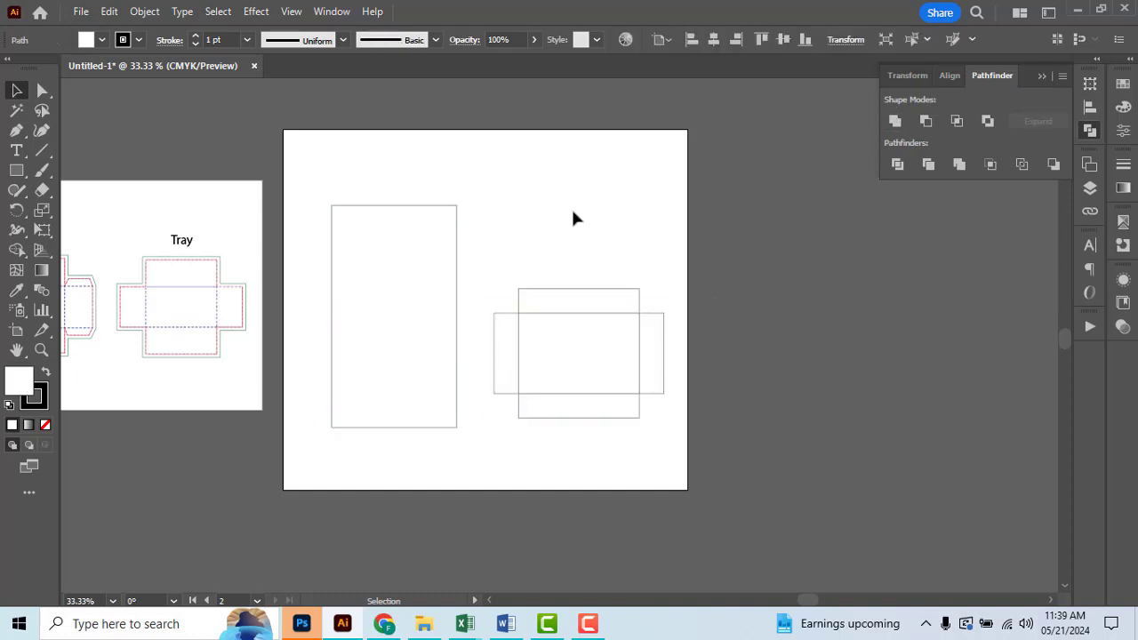
key("ctrl+z")
left_click(582, 219)
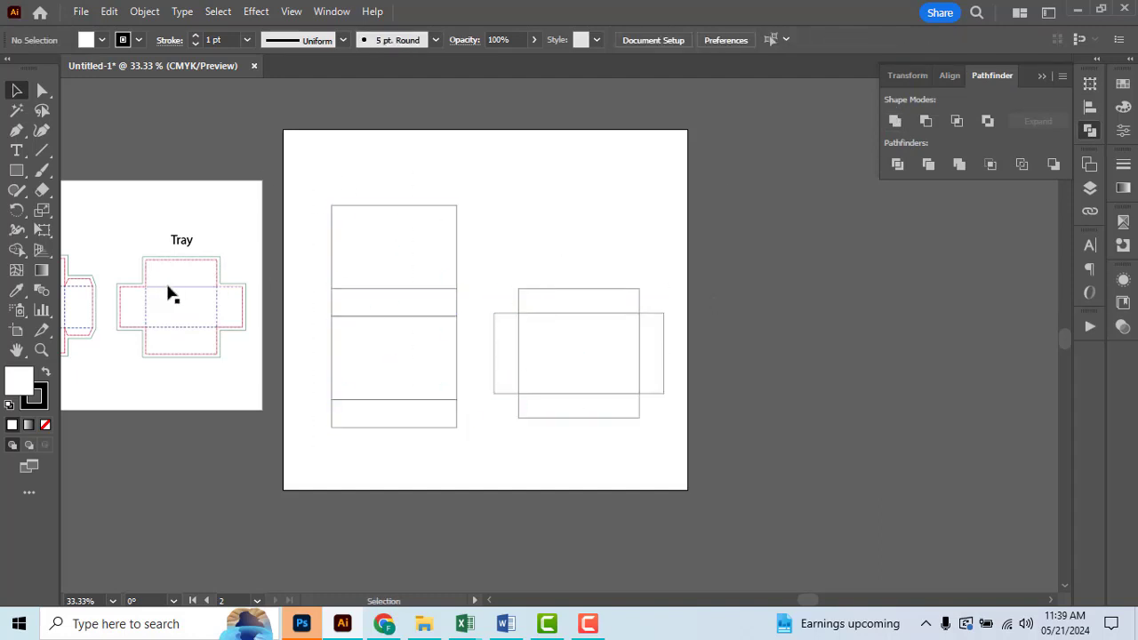
left_click_drag(322, 189, 450, 454)
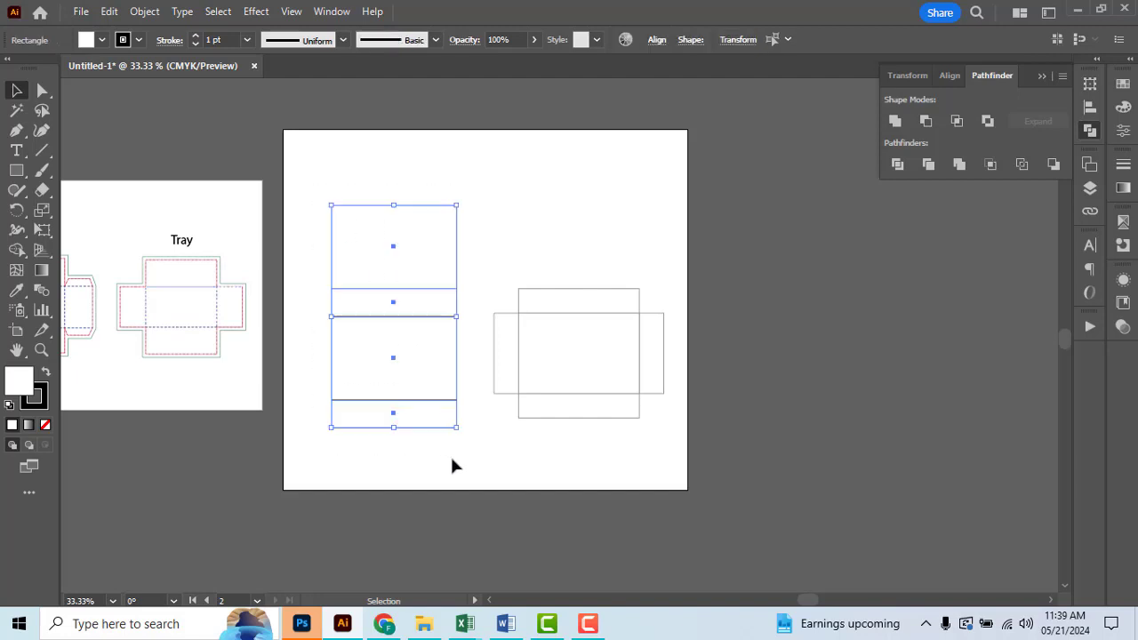
left_click_drag(538, 355, 691, 475)
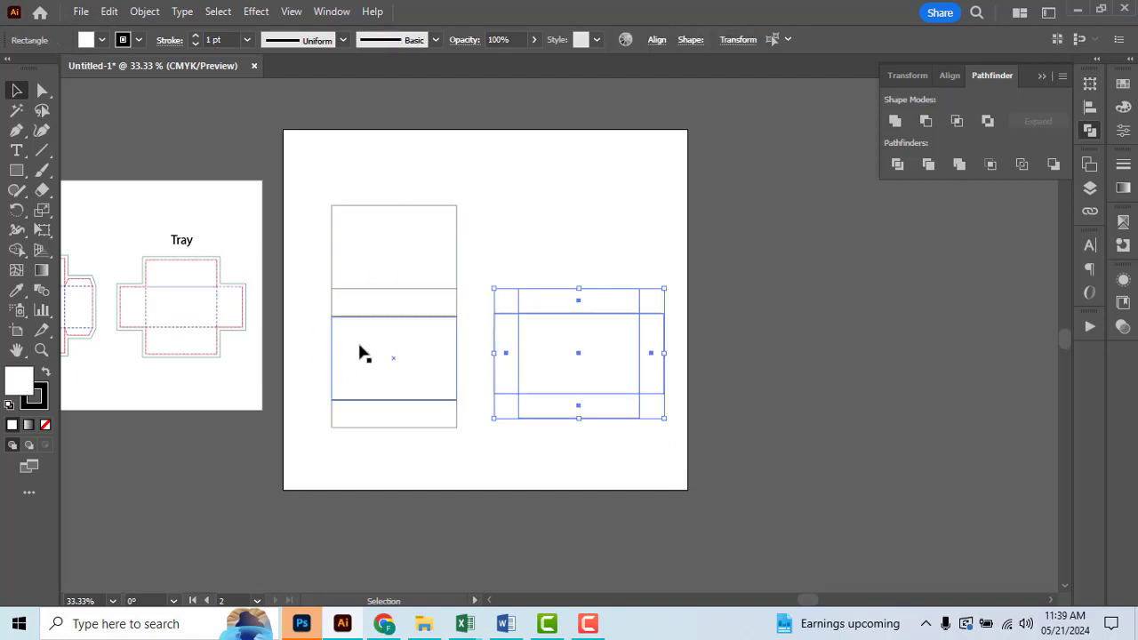
left_click(540, 237)
left_click_drag(536, 223, 561, 255)
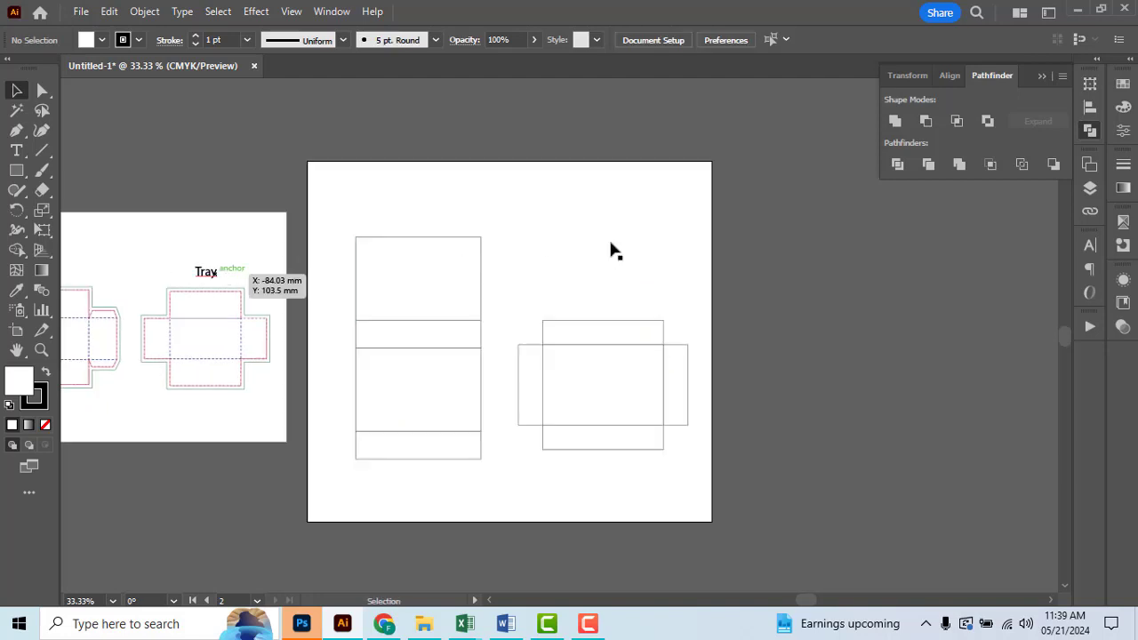
On the info layer, copy the Tray label above the sleeve dieline and retype it 'Outer box'
left_click(1091, 187)
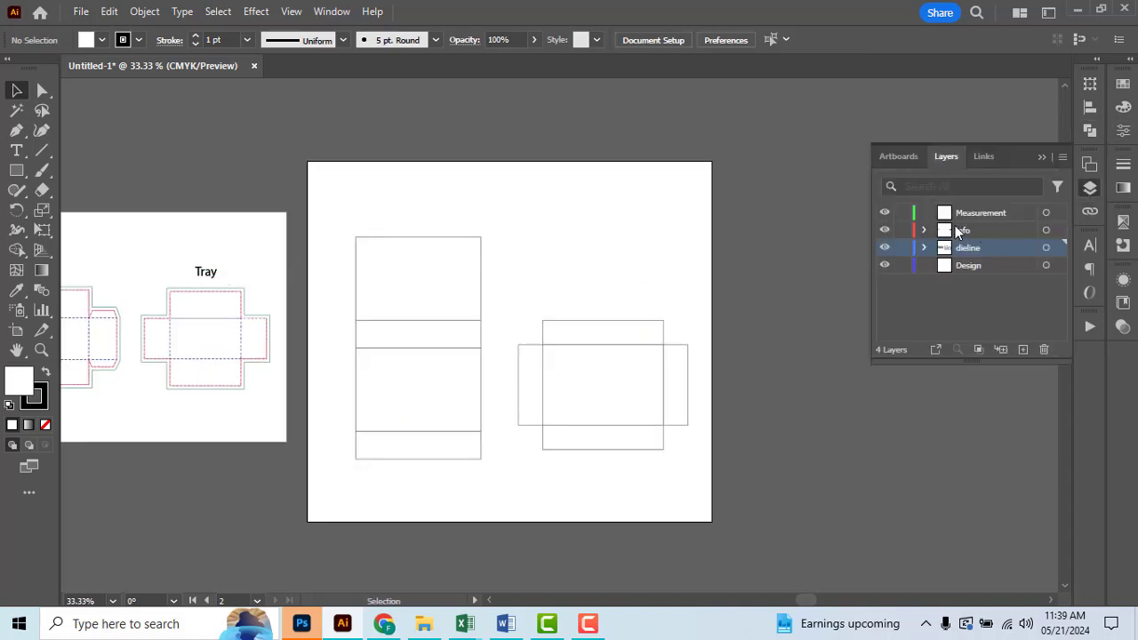
left_click(962, 230)
mouse_move(223, 272)
left_mouse_down()
mouse_move(386, 228)
mouse_move(415, 207)
left_mouse_up()
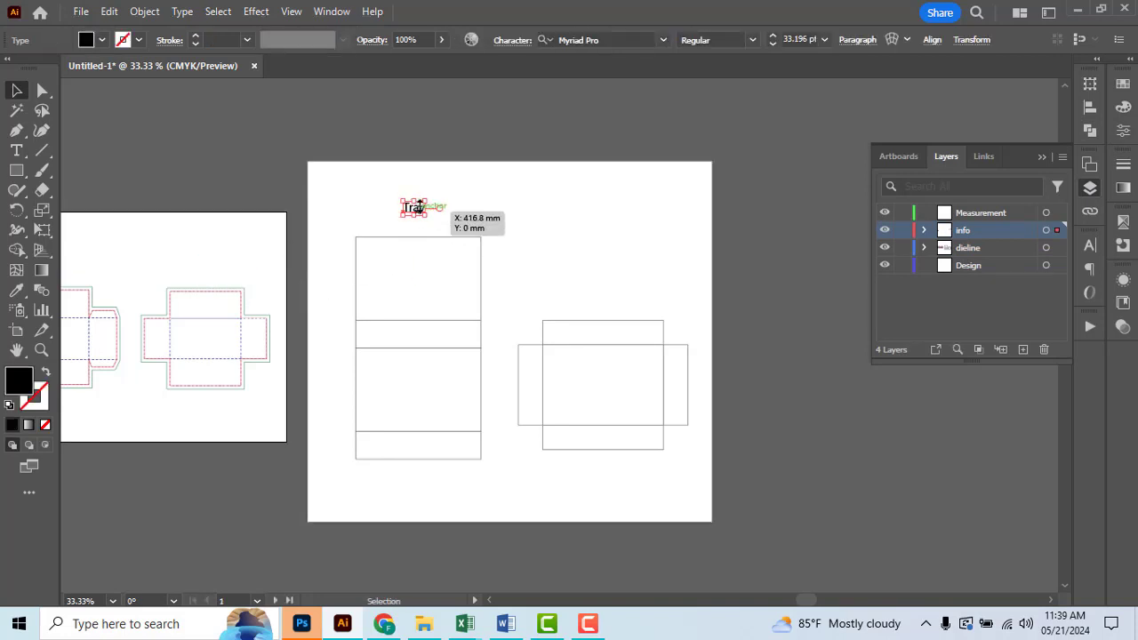
scroll(415, 207, "up", 3, "alt")
double_click(423, 227)
key("ctrl+a")
type("O")
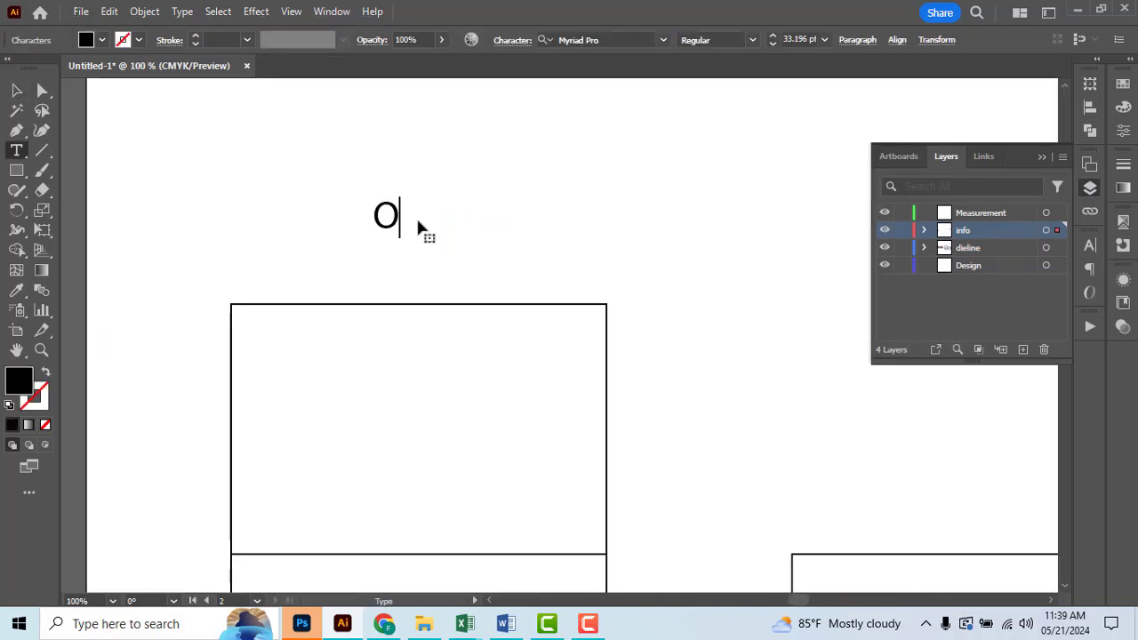
type("ute")
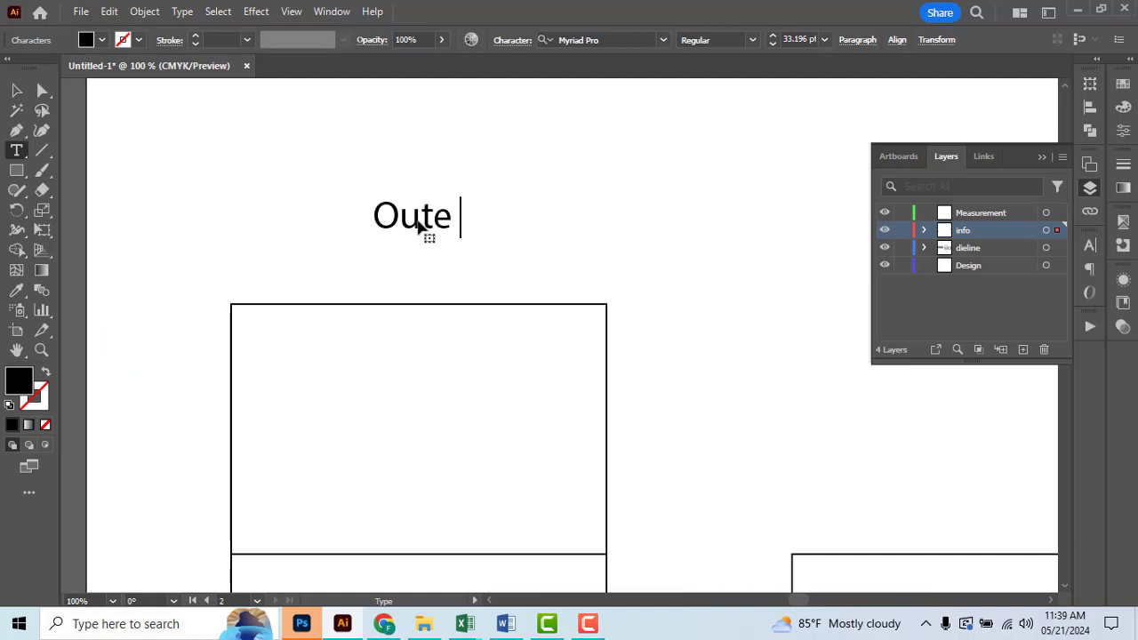
key("BackSpace")
type("r box")
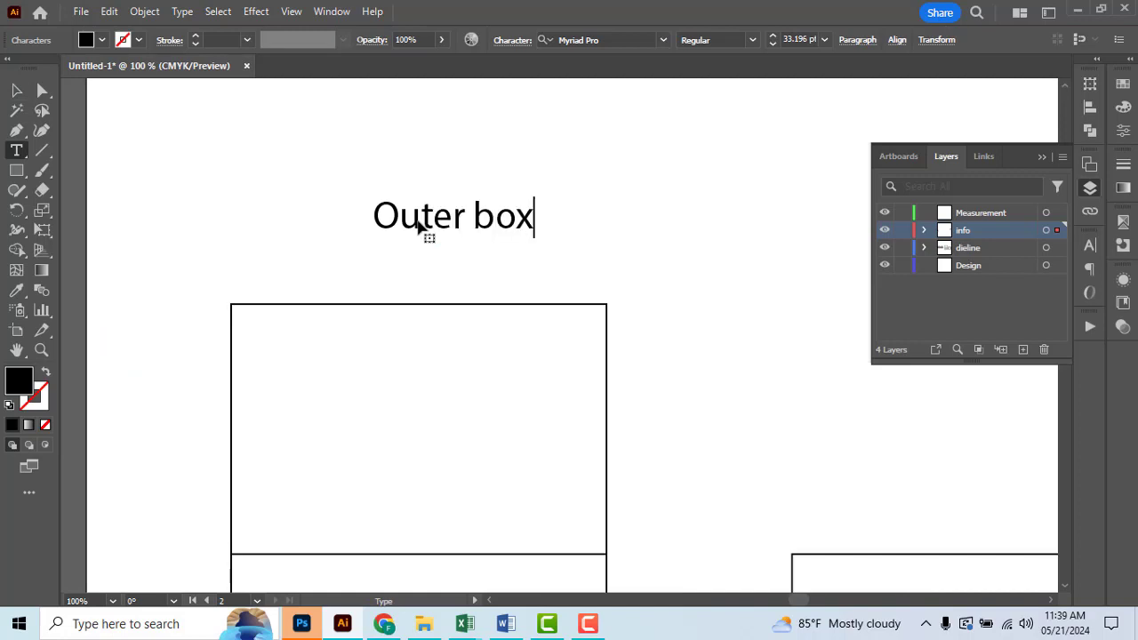
Duplicate the label above the cross dieline and change it to 'Inner box'
left_click(16, 89)
mouse_move(439, 220)
left_mouse_down()
mouse_move(721, 368)
mouse_move(607, 371)
left_mouse_up()
scroll(454, 242, "down", 2)
key("t")
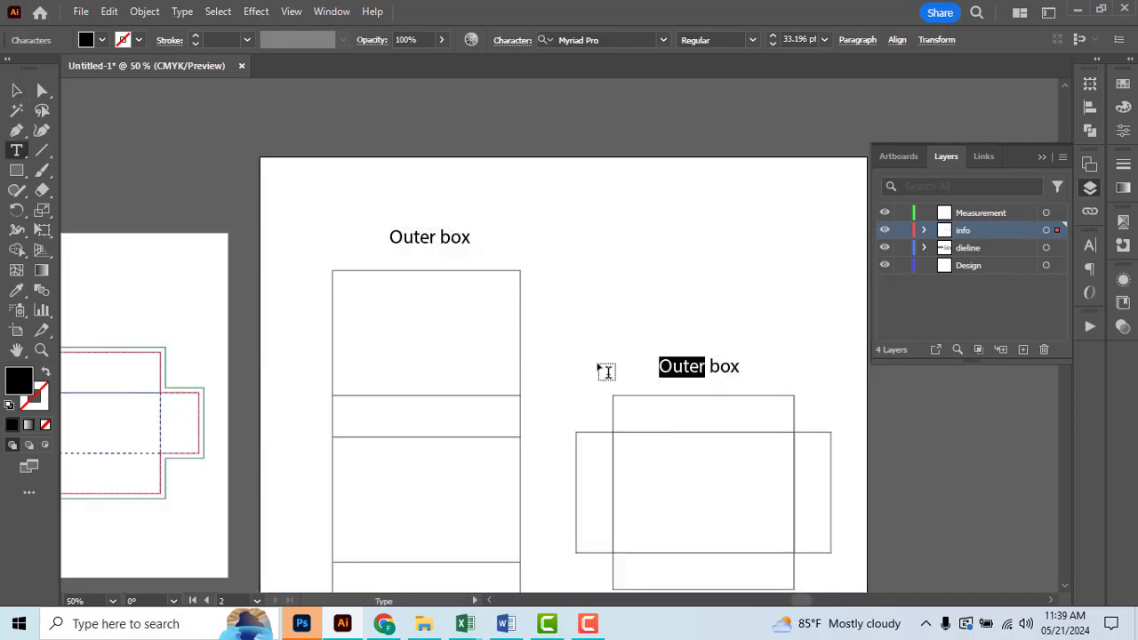
key("BackSpace")
type("Inner")
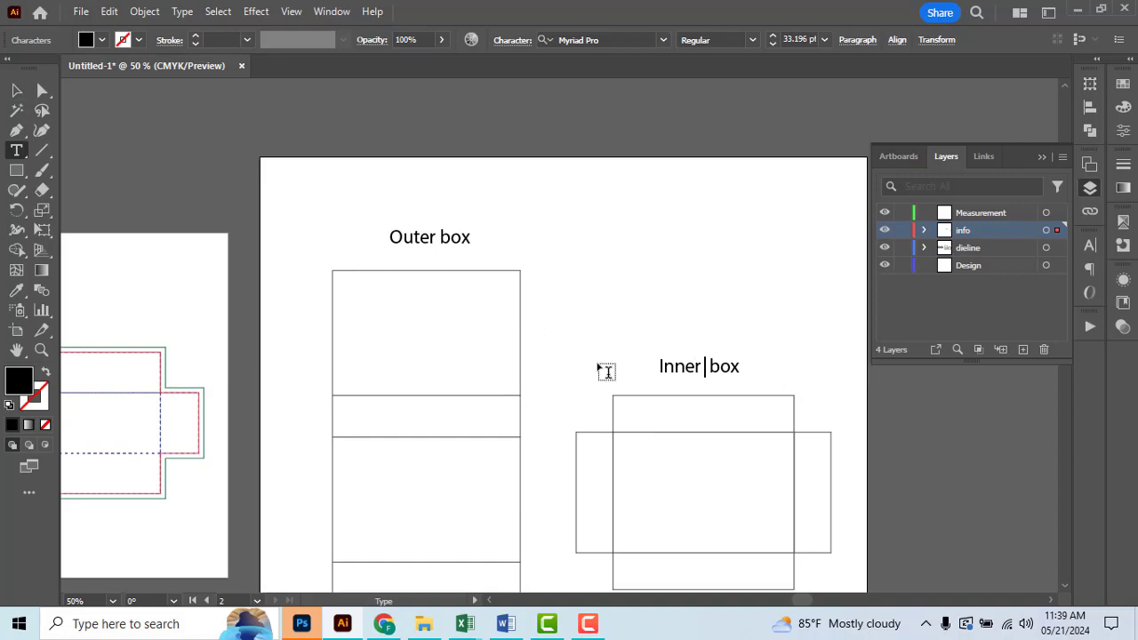
key("BackSpace")
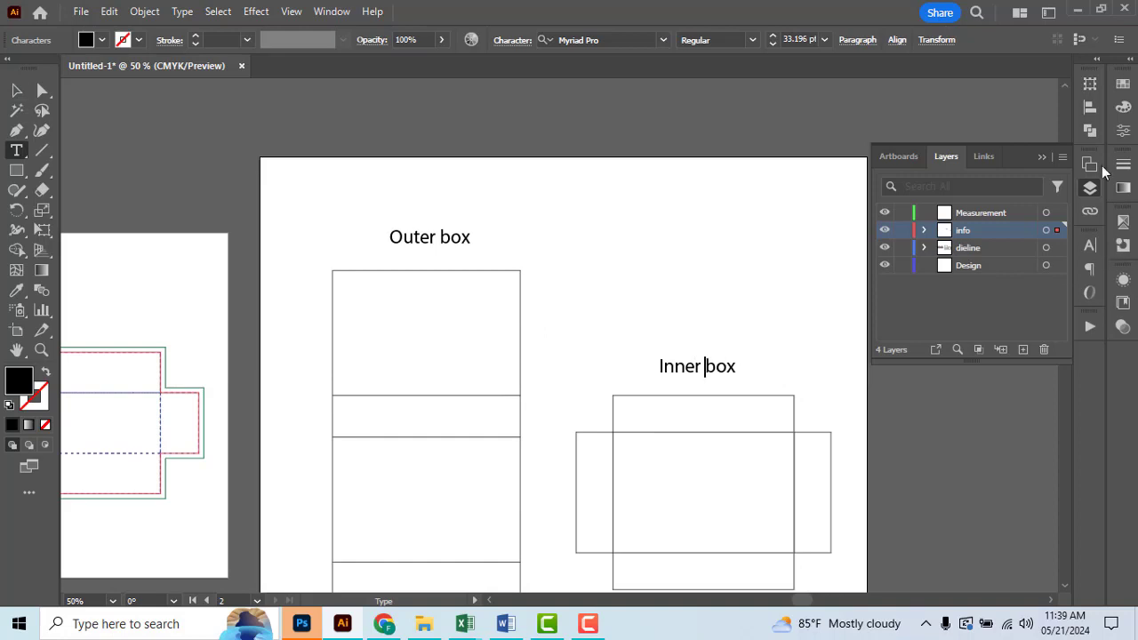
key("Escape")
left_click(594, 258)
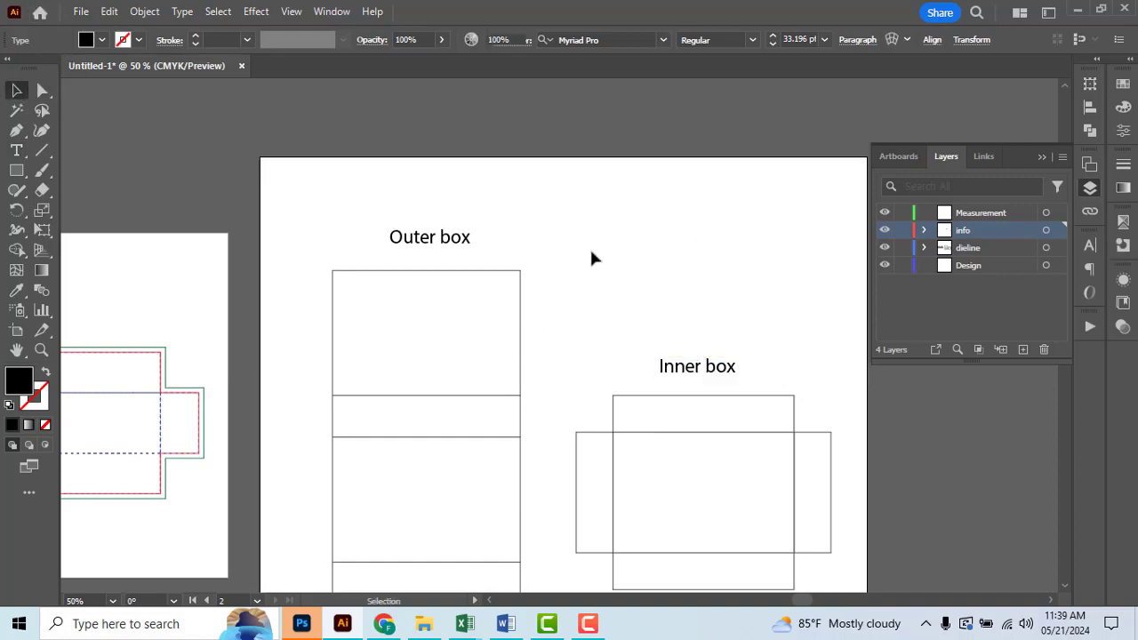
scroll(527, 243, "down", 1)
scroll(529, 245, "down", 1)
scroll(588, 241, "down", 1)
Make Measurement the active layer and pan to show both dieline artboards
scroll(560, 245, "up", 2)
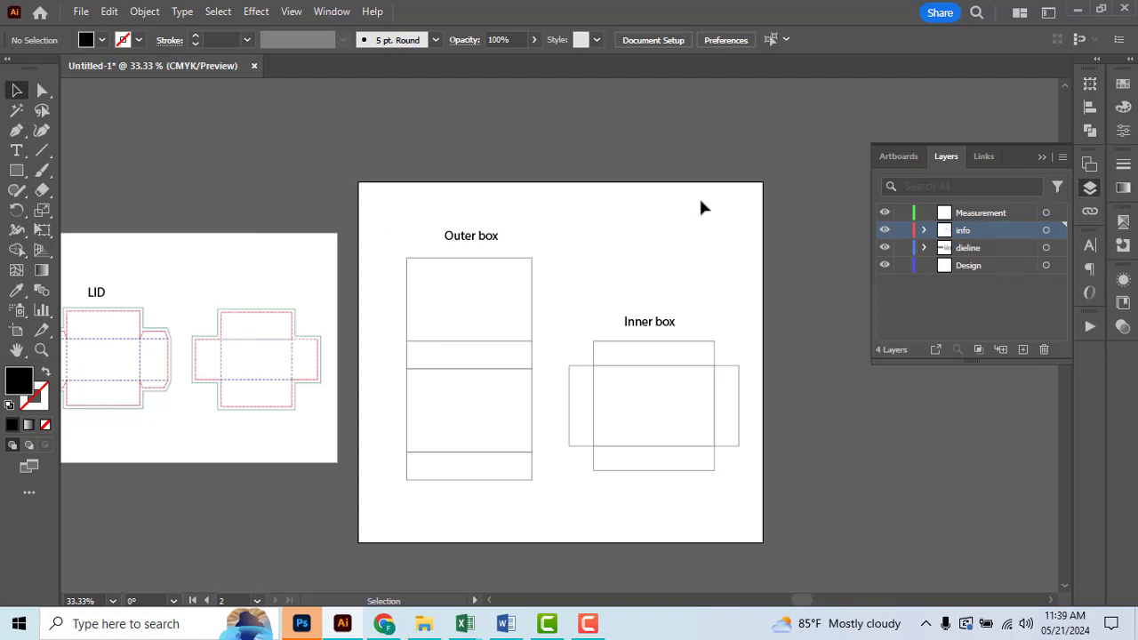
left_click(999, 216)
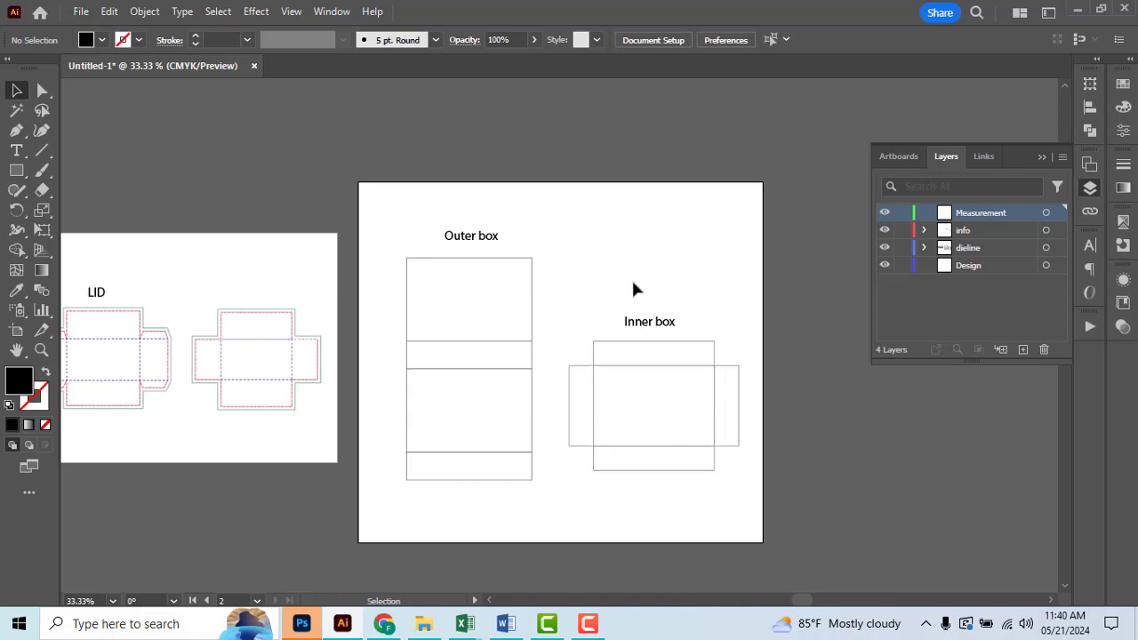
scroll(634, 277, "down", 1)
left_click_drag(628, 264, 659, 283)
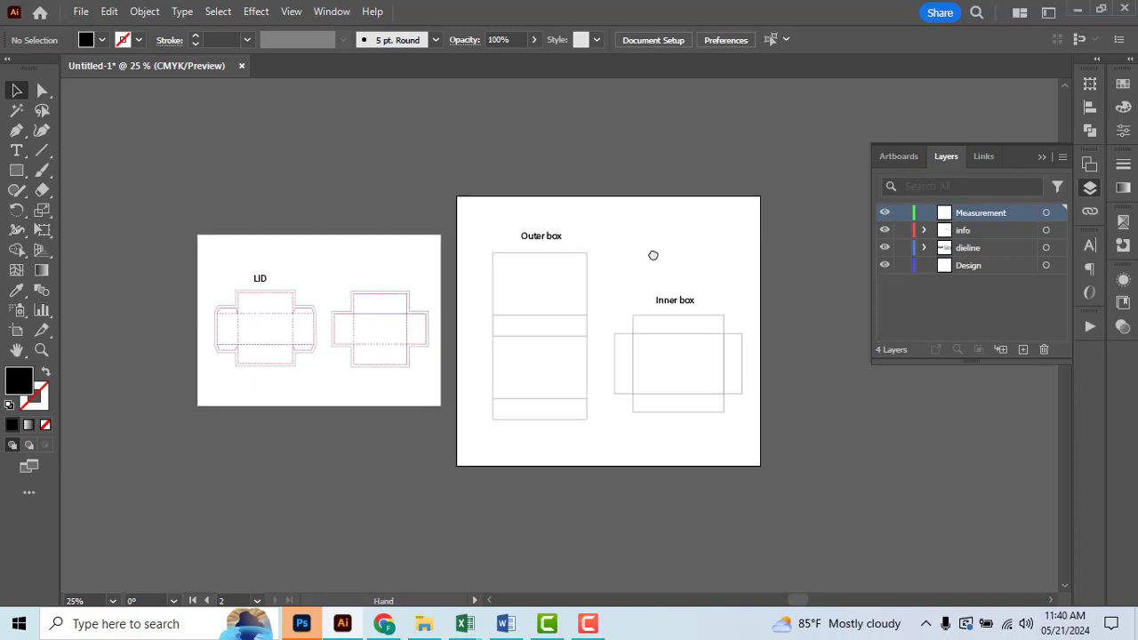
Switch to the Word lesson and scroll through its packaging and dieline sections
left_click(506, 624)
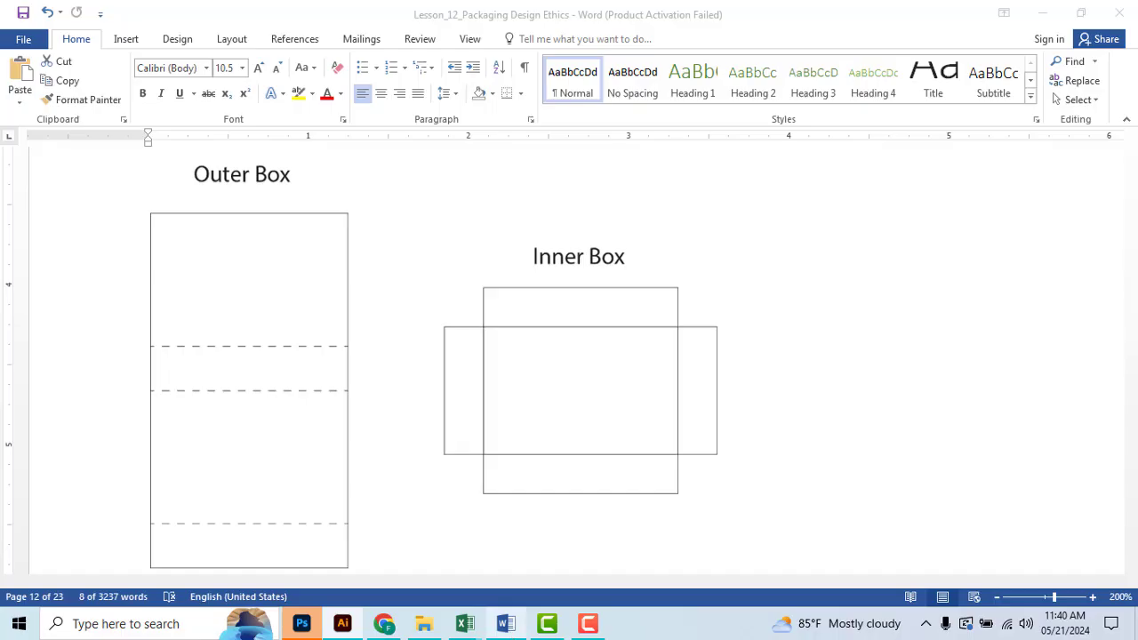
scroll(391, 325, "up", 5)
scroll(391, 331, "down", 2)
scroll(373, 326, "up", 3)
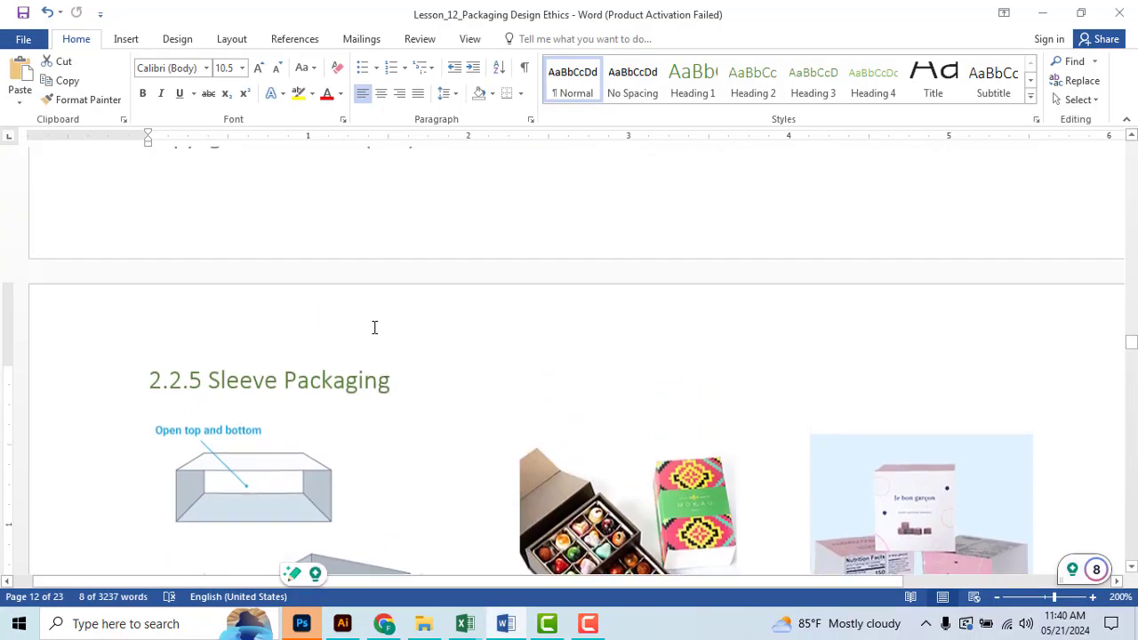
scroll(448, 332, "up", 3)
scroll(449, 332, "up", 4)
scroll(448, 331, "up", 2)
scroll(449, 332, "up", 3)
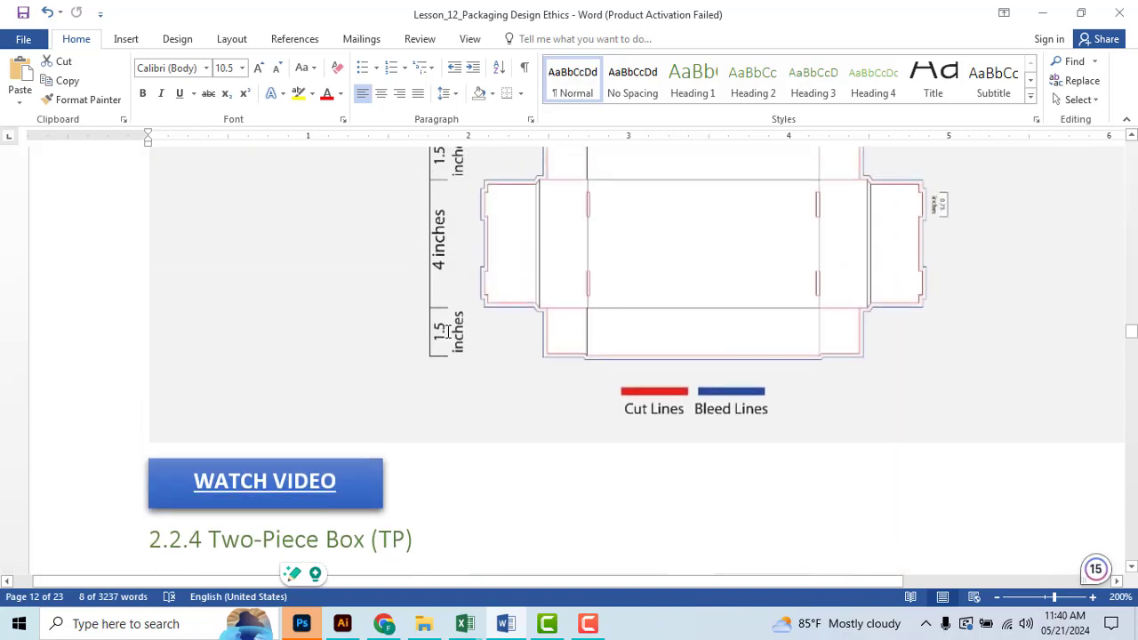
scroll(448, 333, "down", 2)
scroll(445, 336, "down", 5)
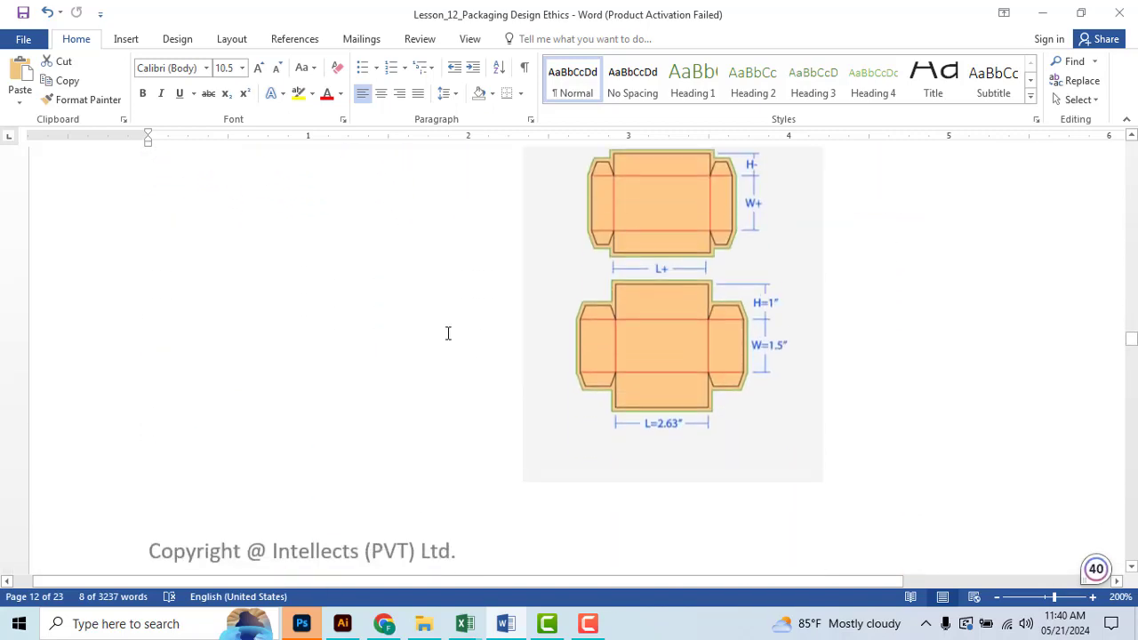
scroll(445, 336, "down", 5)
scroll(448, 338, "down", 5)
scroll(448, 336, "down", 3)
scroll(444, 333, "down", 3)
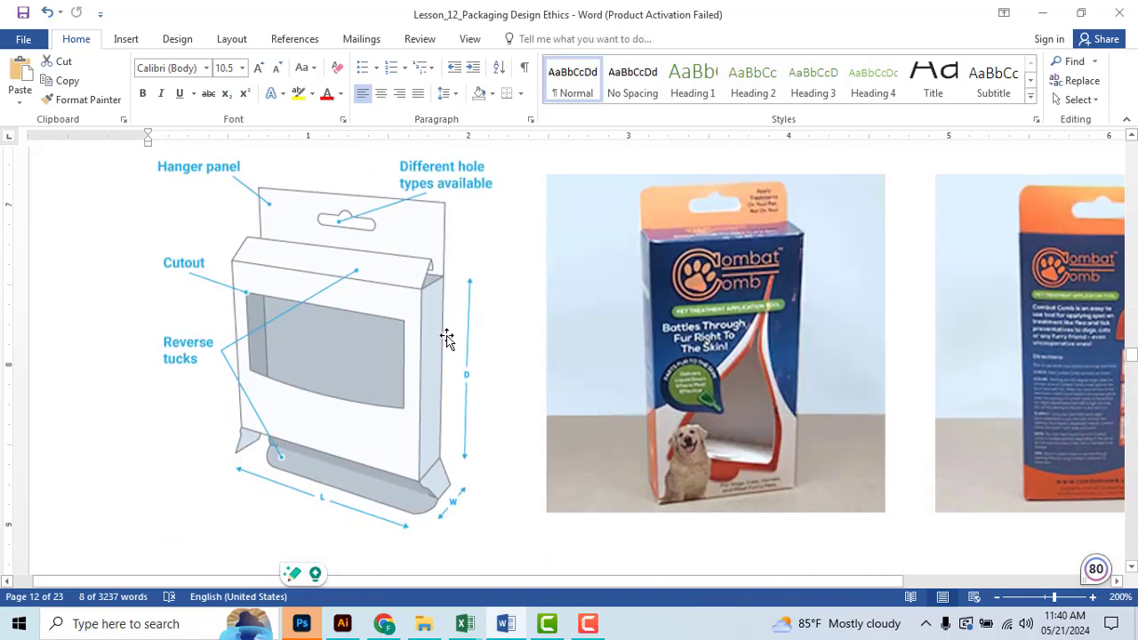
scroll(444, 336, "up", 3)
Page on to section 2.3.1 Stand Pouch Dieline, then return to Illustrator and the recorder controls
scroll(438, 341, "down", 3)
scroll(439, 343, "down", 1)
scroll(439, 343, "down", 4)
scroll(438, 345, "down", 2)
scroll(439, 345, "down", 3)
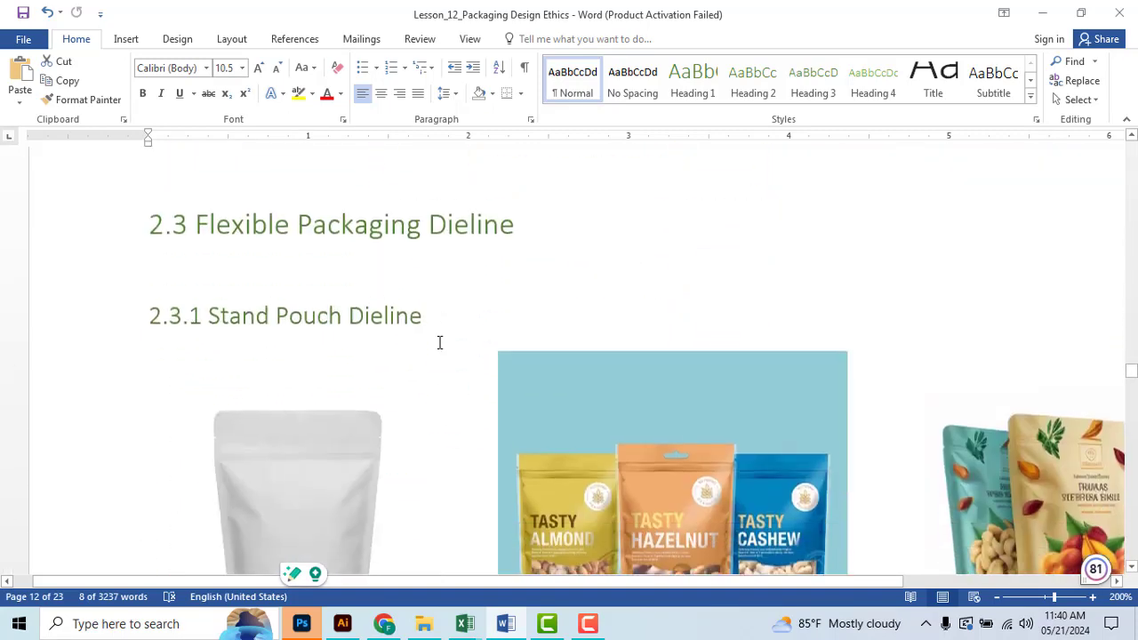
scroll(439, 343, "down", 2)
scroll(440, 342, "up", 3)
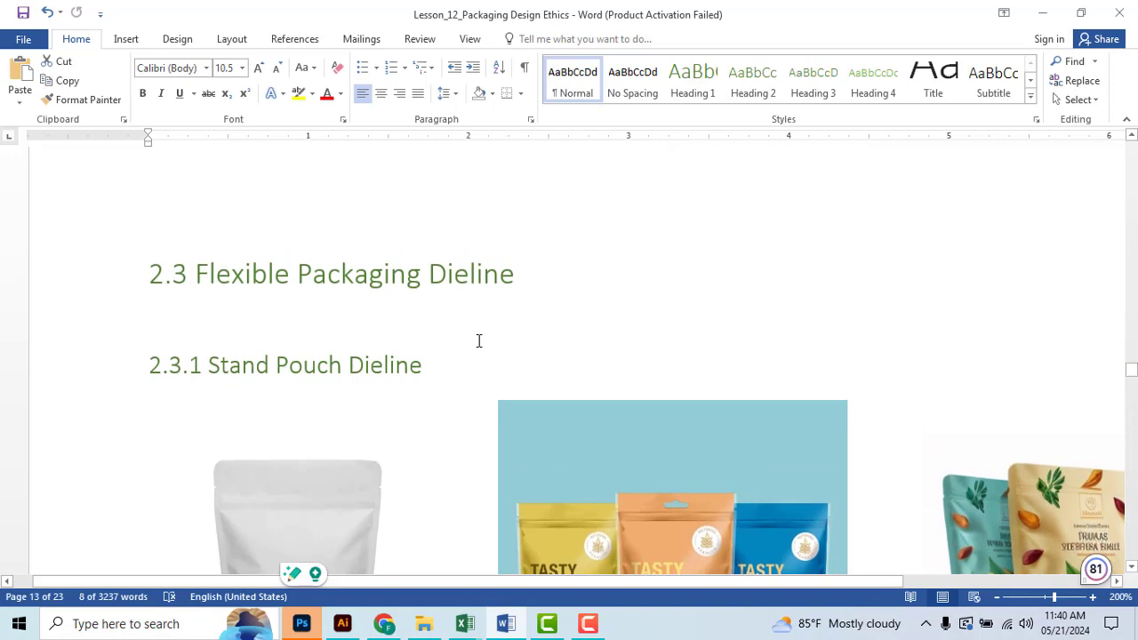
scroll(478, 341, "down", 5)
scroll(341, 344, "up", 4)
scroll(461, 314, "down", 5)
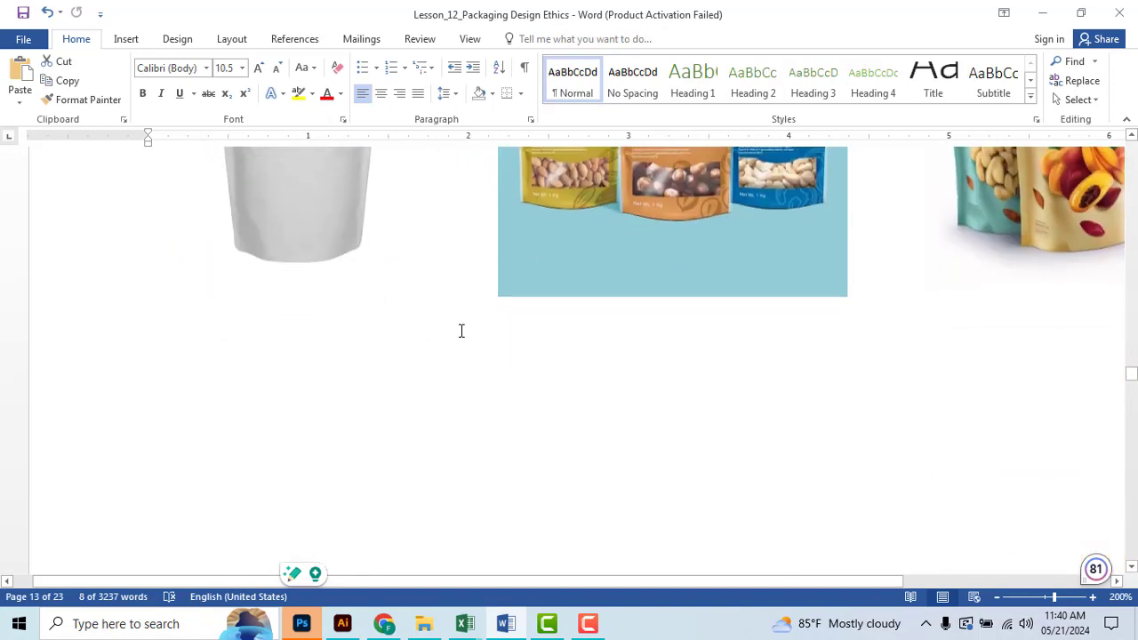
scroll(459, 330, "up", 1)
scroll(460, 330, "up", 2)
key("alt+Tab")
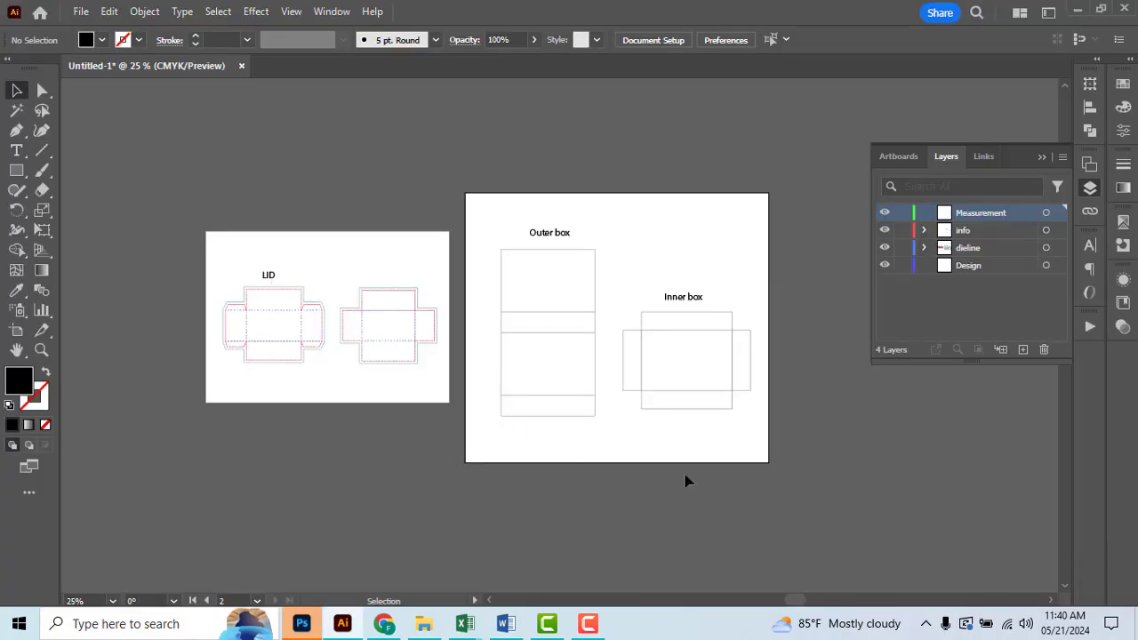
left_click(588, 623)
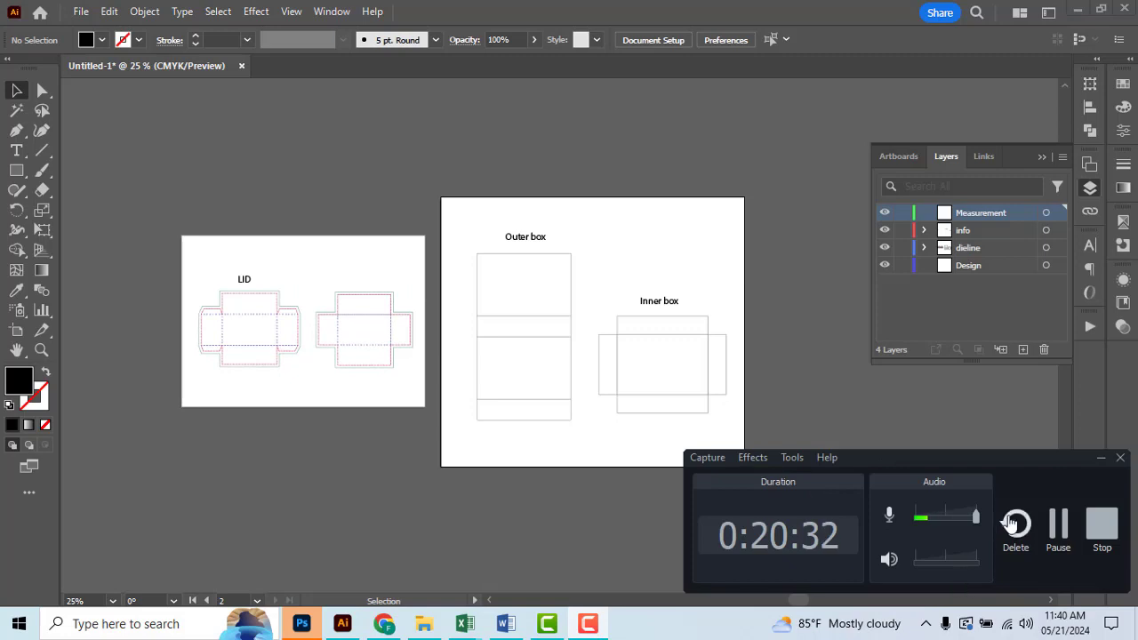